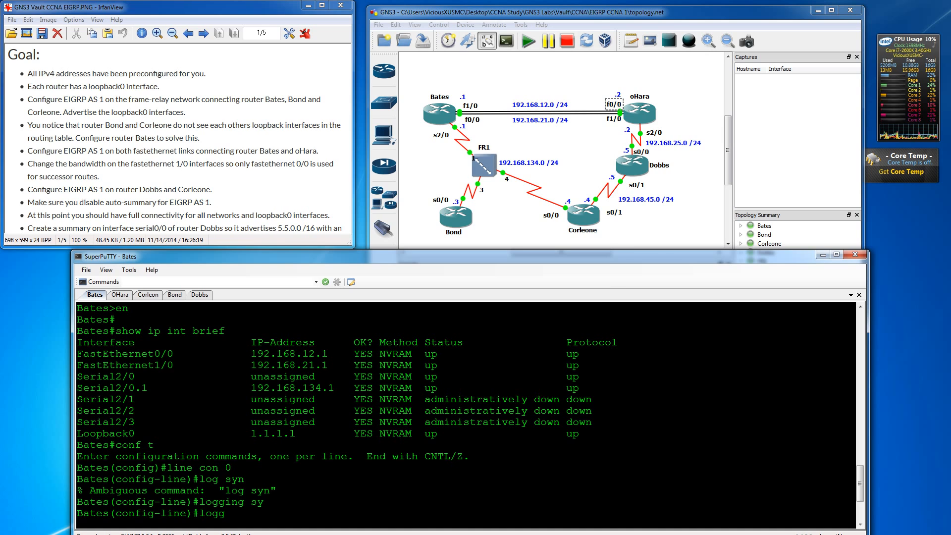
Open the EIGRP CCNA 1 lab page on the GNS3Vault website and read its scenario and goals.
left_click_drag(0, 45, 540, 0)
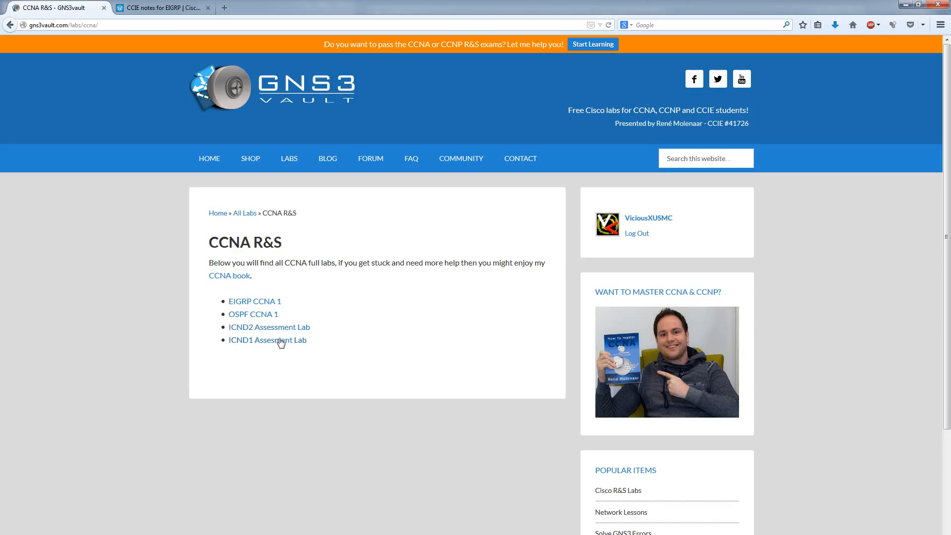
left_click(250, 305)
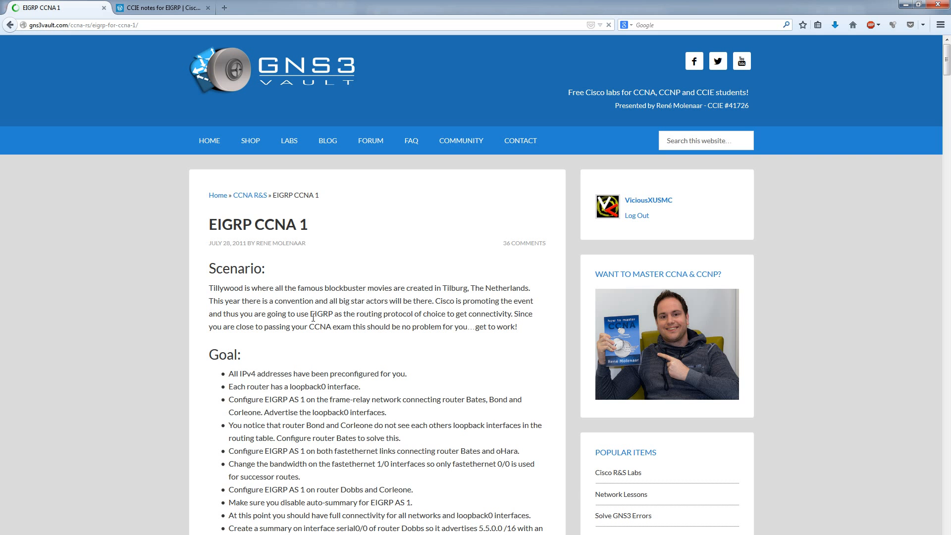
scroll(280, 333, "down", 2)
scroll(280, 333, "down", 2)
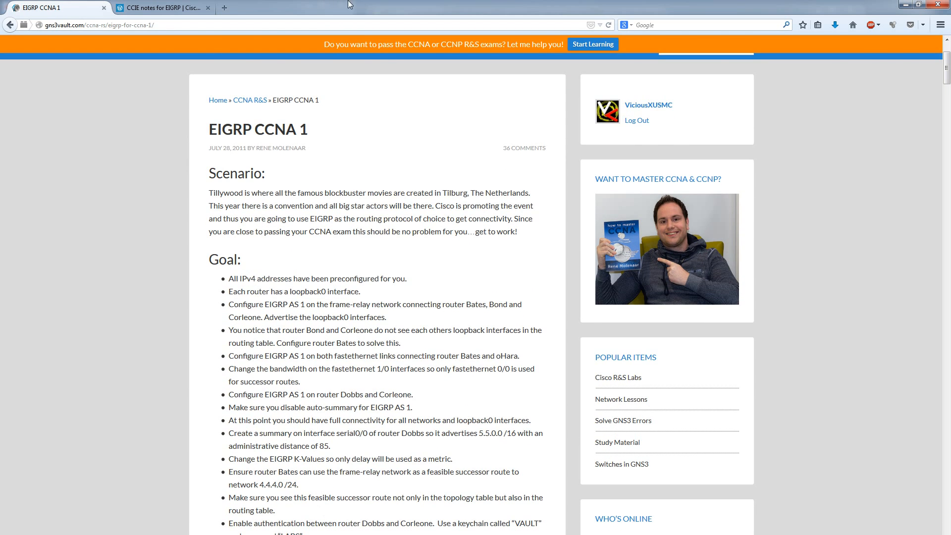
left_click_drag(342, 5, 0, 20)
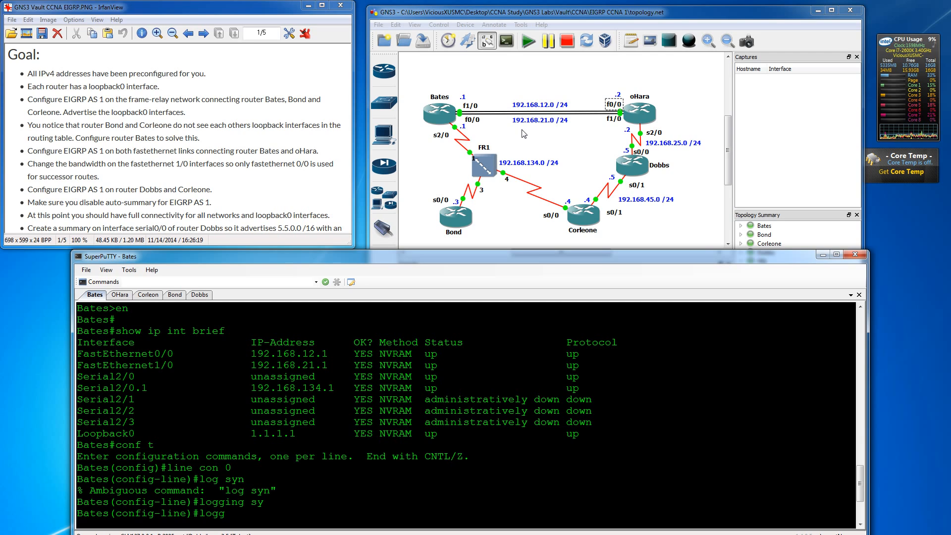
Examine the lab topology in GNS3 and the Loopback0 addresses of routers Bates and oHara in their SuperPuTTY consoles.
left_click(668, 25)
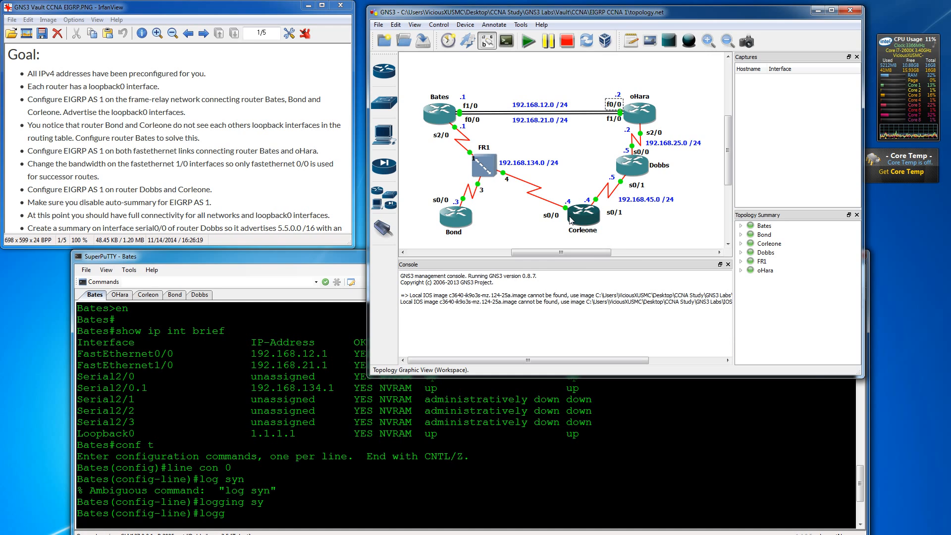
mouse_move(570, 219)
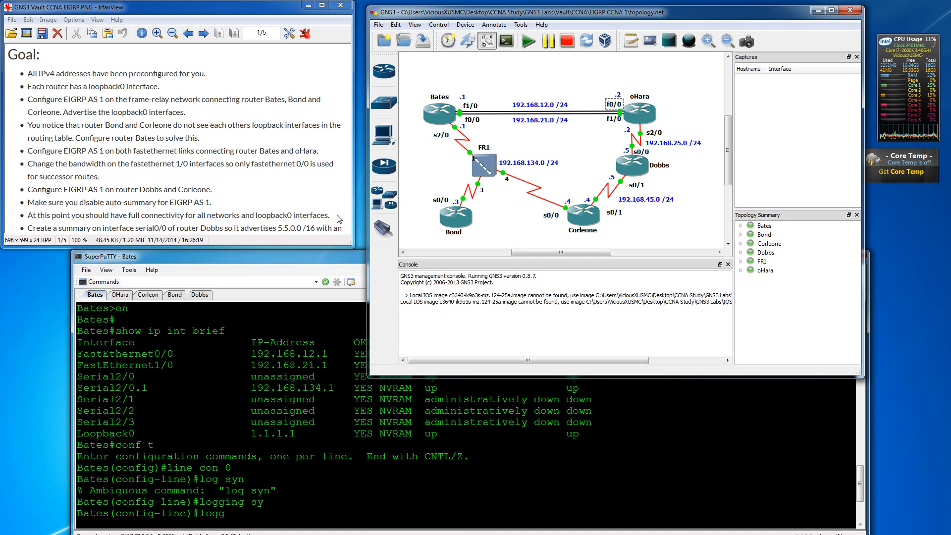
left_click(275, 257)
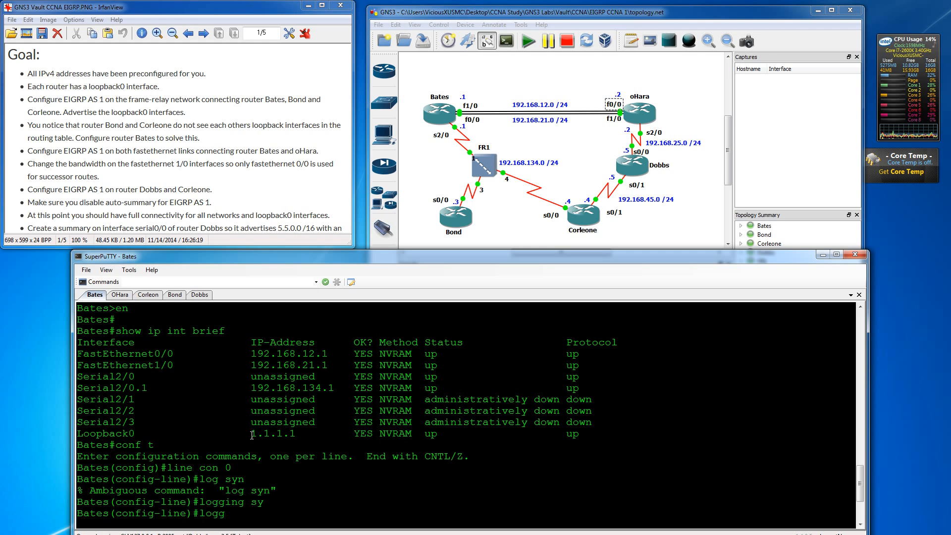
left_click_drag(252, 435, 295, 433)
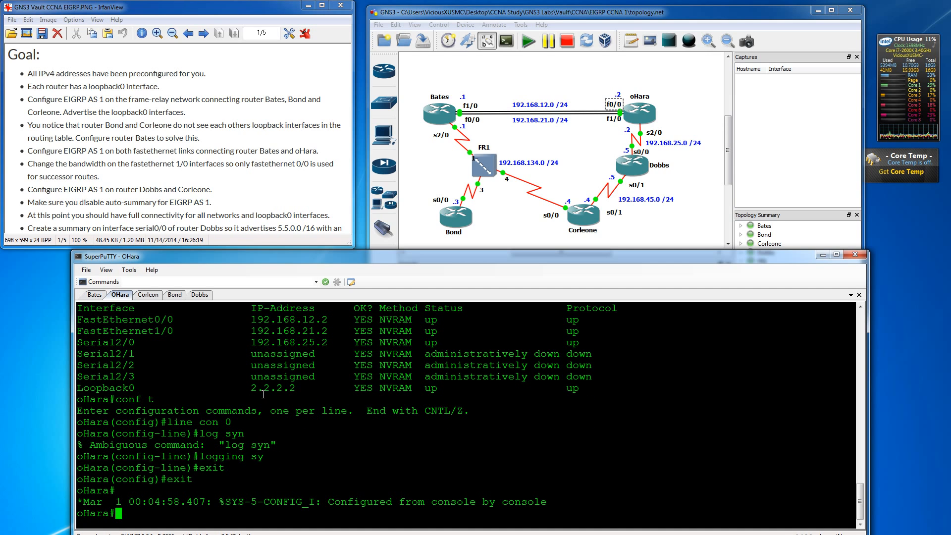
left_click_drag(251, 388, 314, 388)
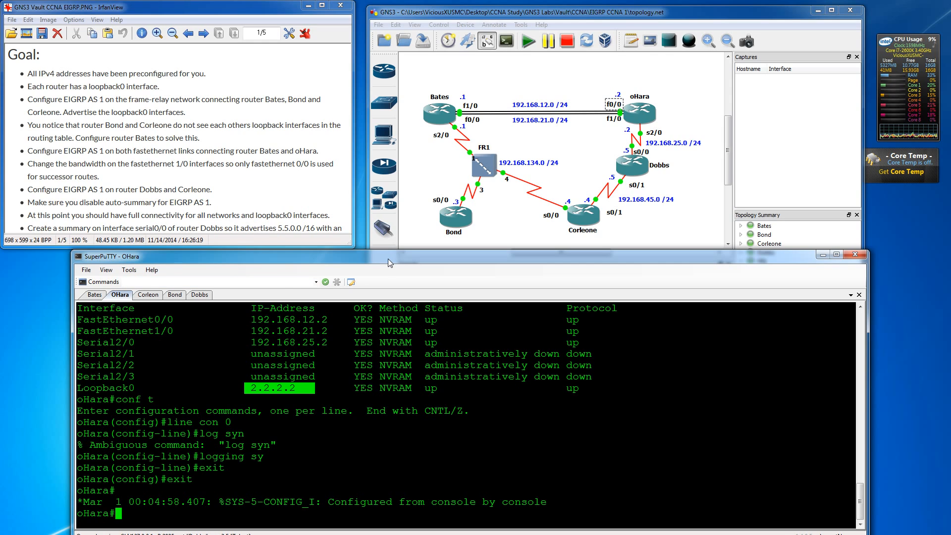
left_click(90, 296)
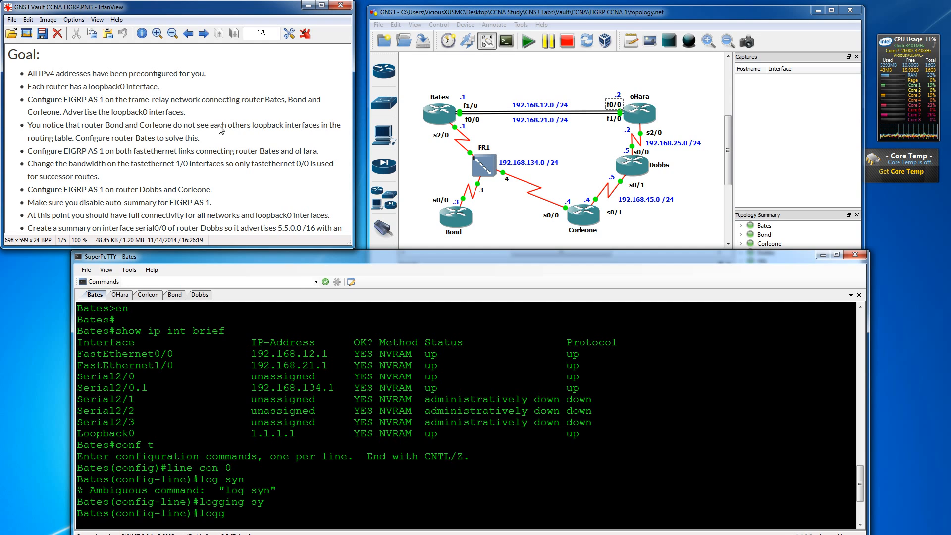
Mark the frame-relay EIGRP AS 1 task in the goals image and review the logging synchronous command in the Bates console.
left_click_drag(22, 92, 325, 124)
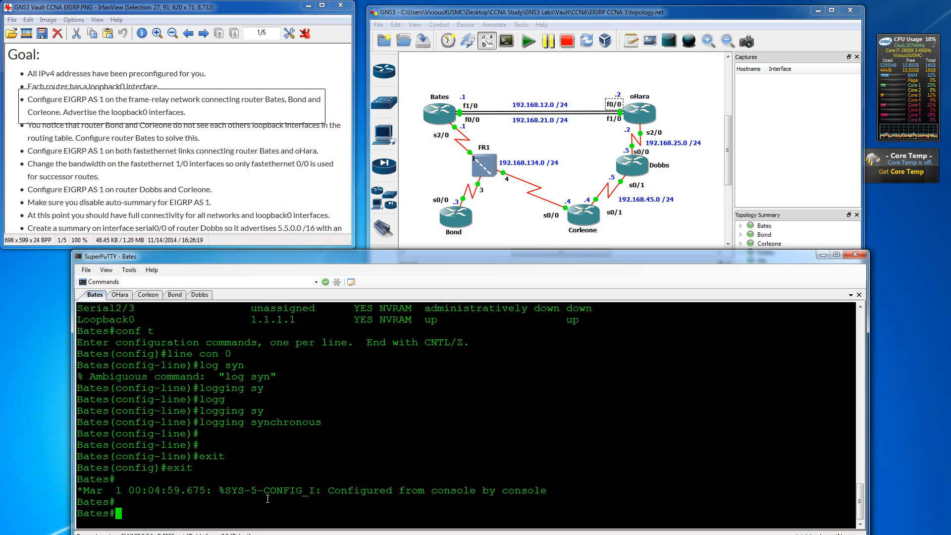
key("Return")
key("Return")
key("Return")
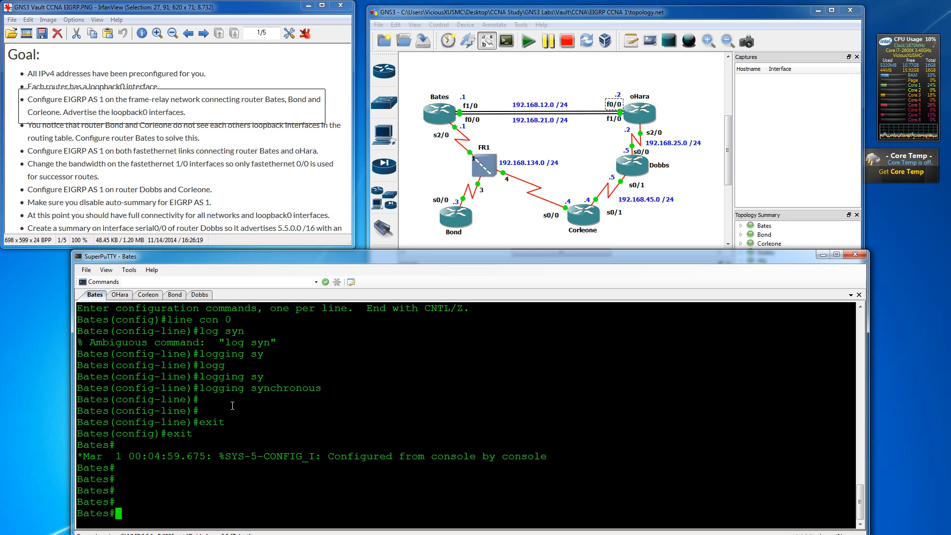
left_click_drag(202, 389, 331, 389)
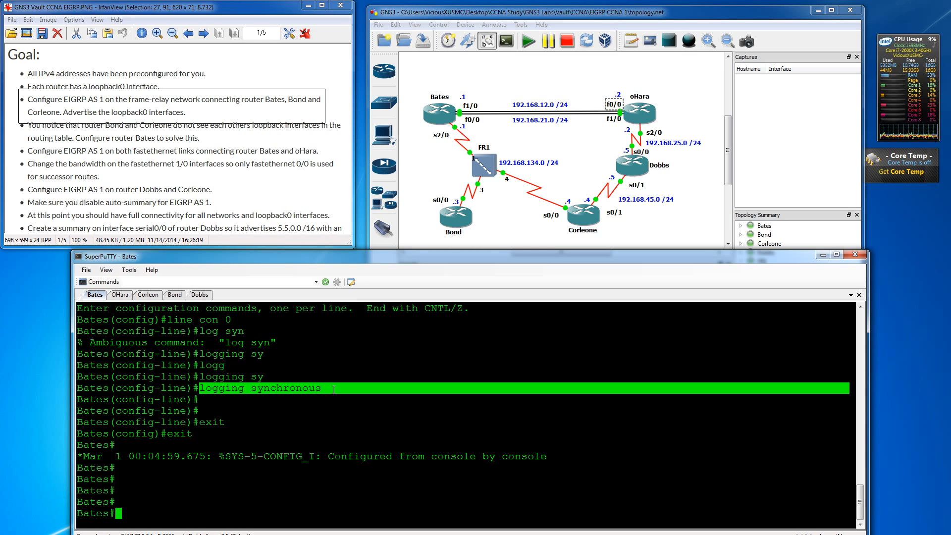
left_click(245, 402)
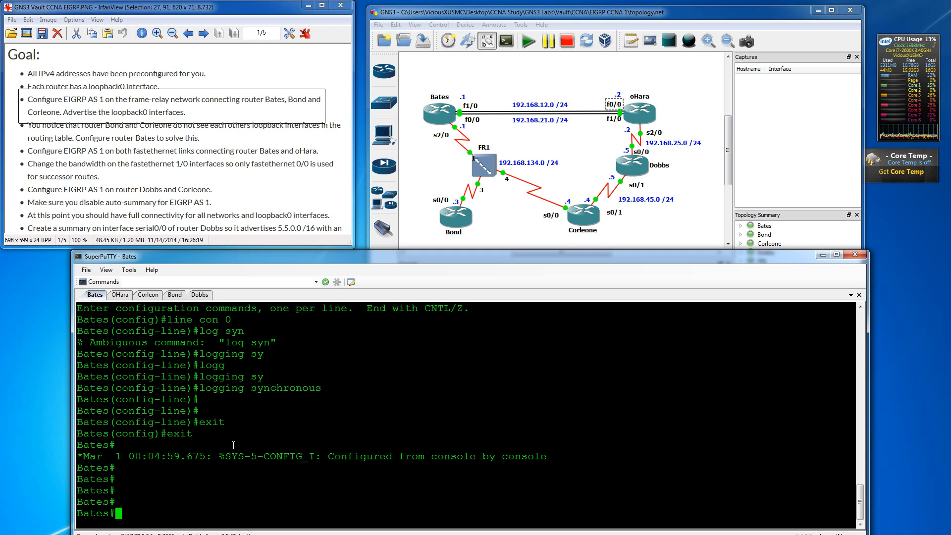
left_click_drag(180, 457, 547, 457)
left_click(182, 399)
List the interfaces and IP addresses of router Bates with show ip int brief.
key("Return")
key("Return")
key("Return")
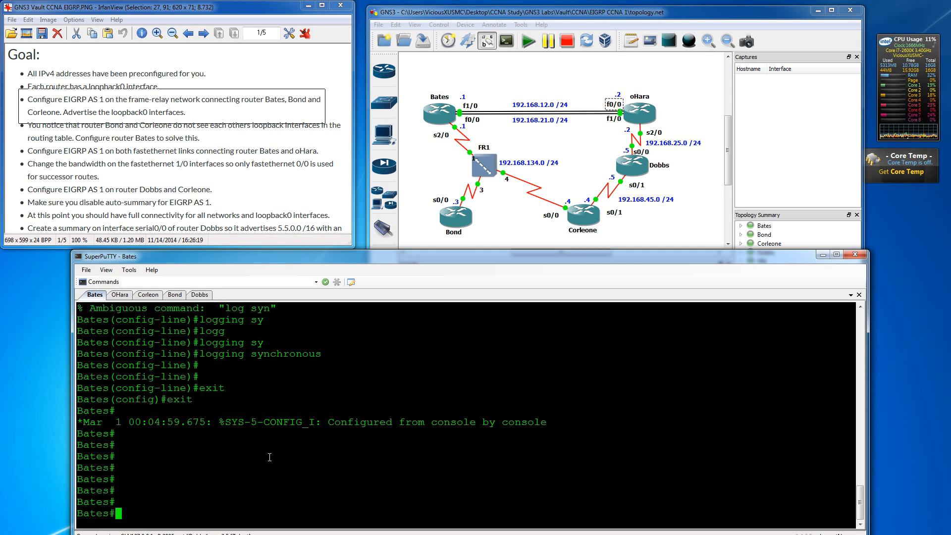
type("show ip int brief")
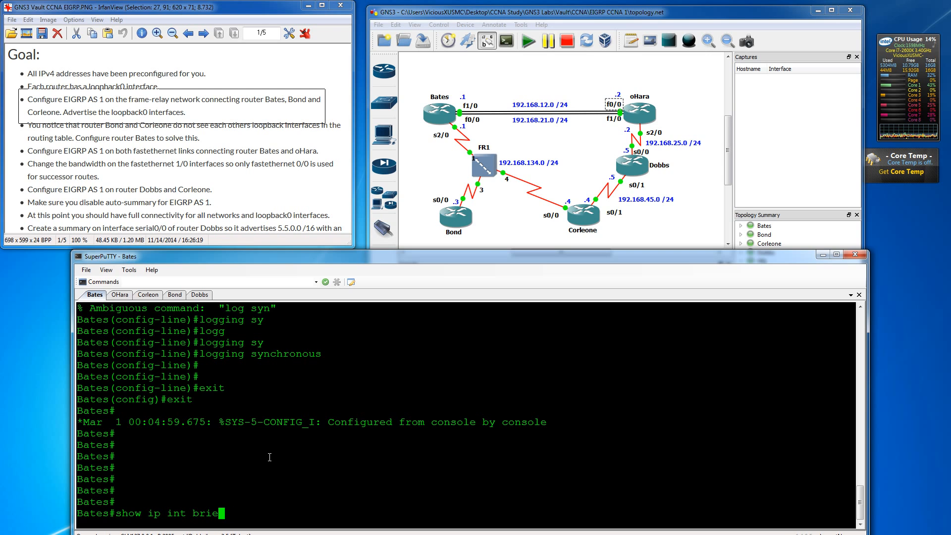
key("Return")
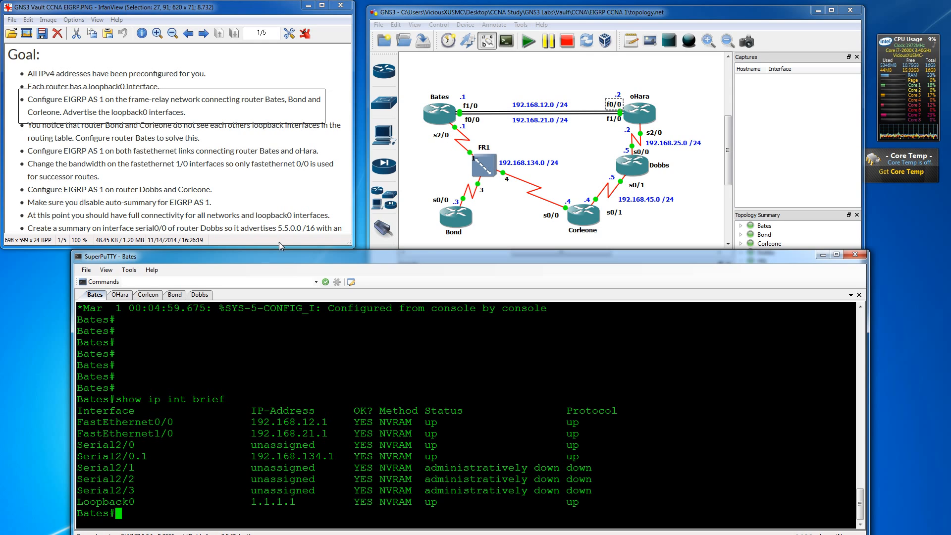
Enter global configuration on router Bates and start the EIGRP process for AS 1.
type("conf t")
key("Return")
type("router ei")
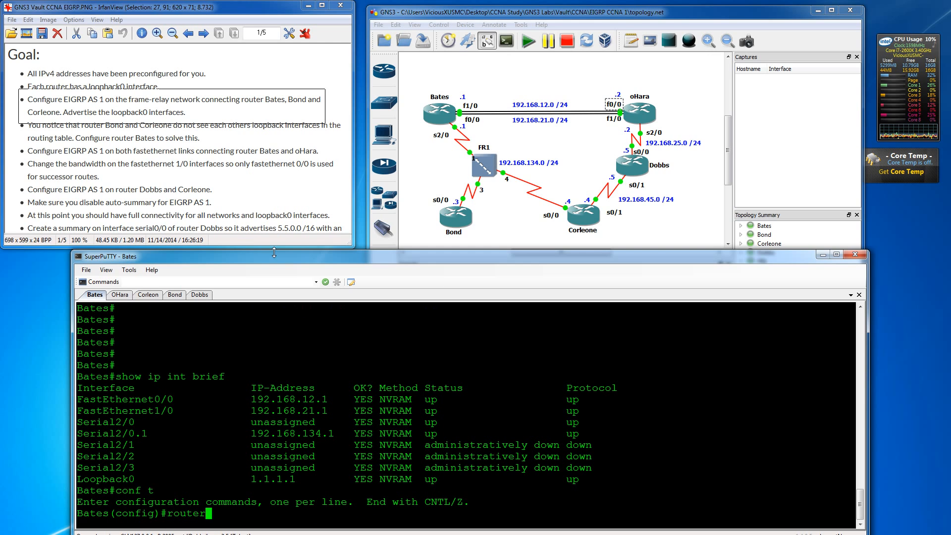
key("Tab")
type("1")
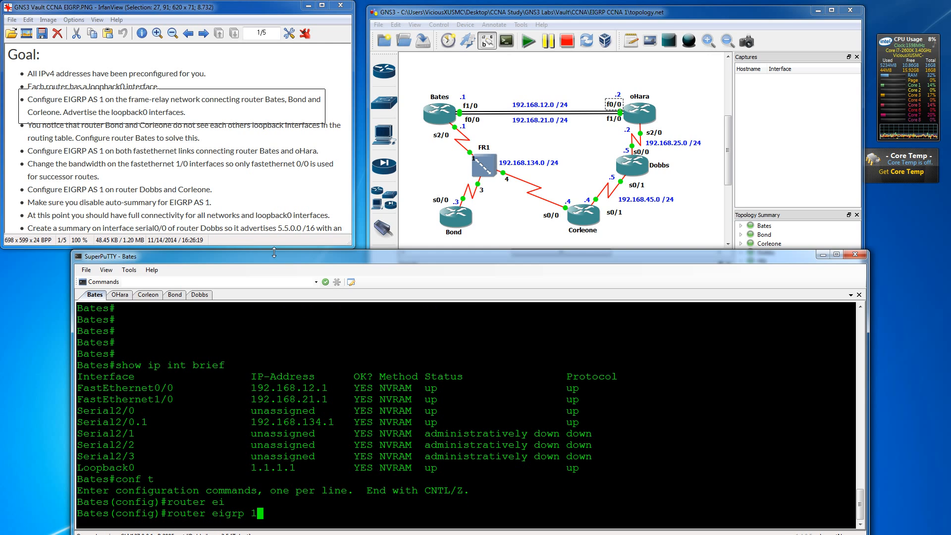
key("Return")
Advertise 192.168.134.1 and loopback 1.1.1.1 in EIGRP on Bates, each with wildcard mask 0.0.0.0.
type("net")
key("Tab")
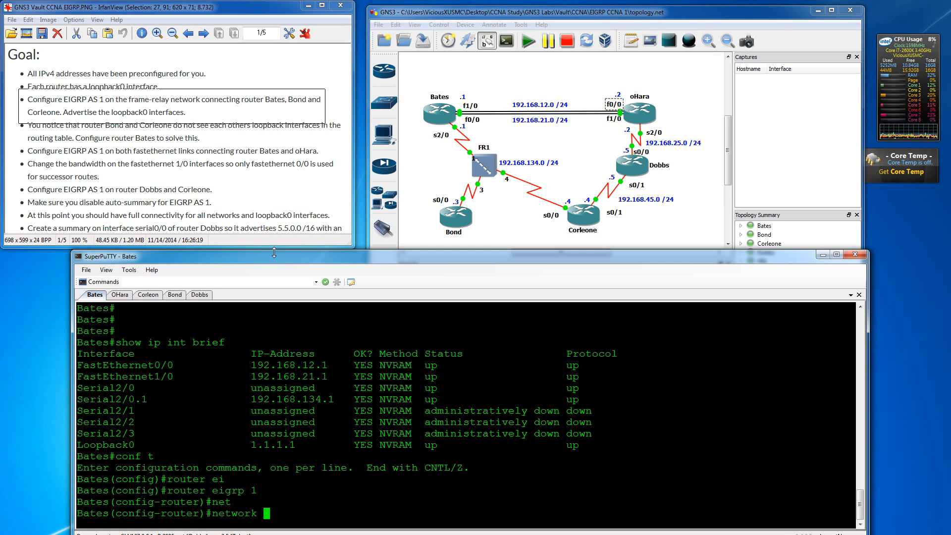
type("192.168.")
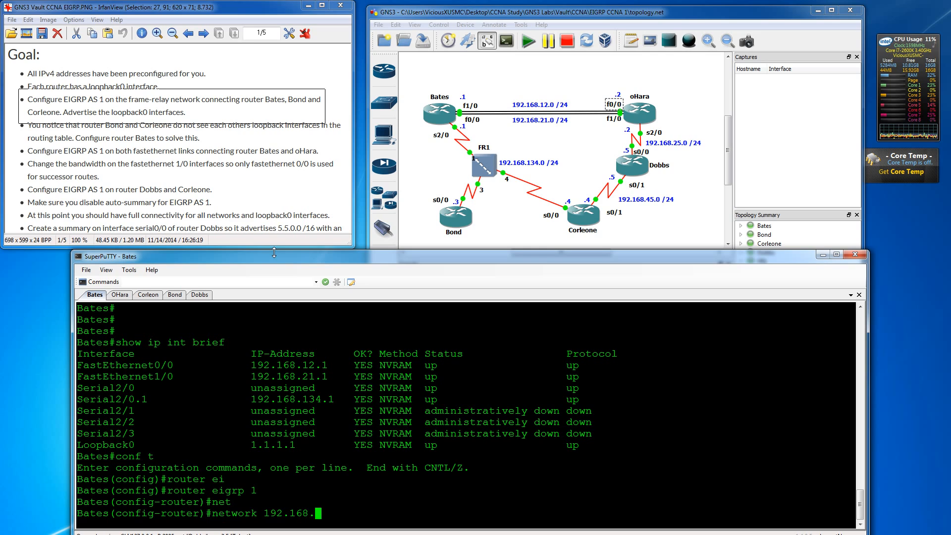
type("134.1 0.0.0.0")
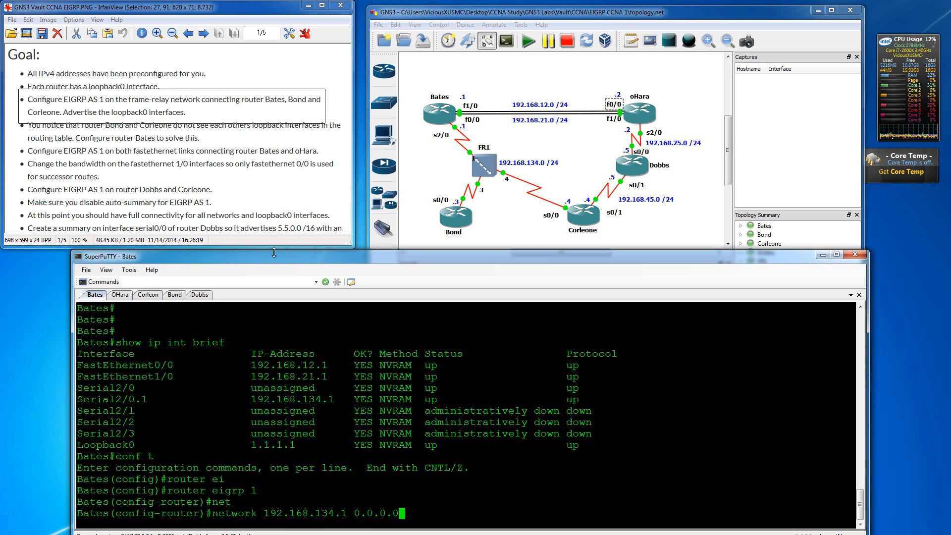
key("Return")
type("net")
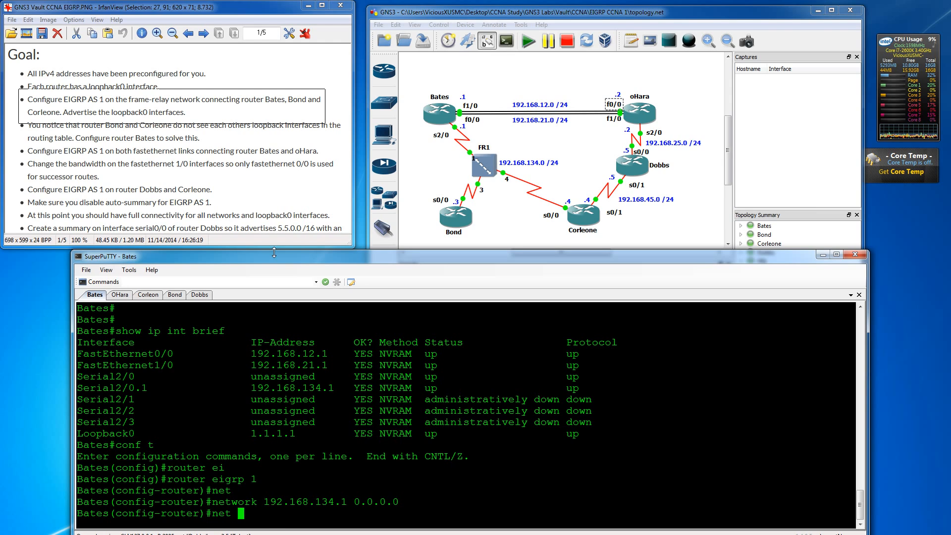
type(" 1.1.1.1 0.0.0.0")
key("Return")
Disable automatic route summarization for EIGRP AS 1 on Bates with no auto-summary.
type("no aut")
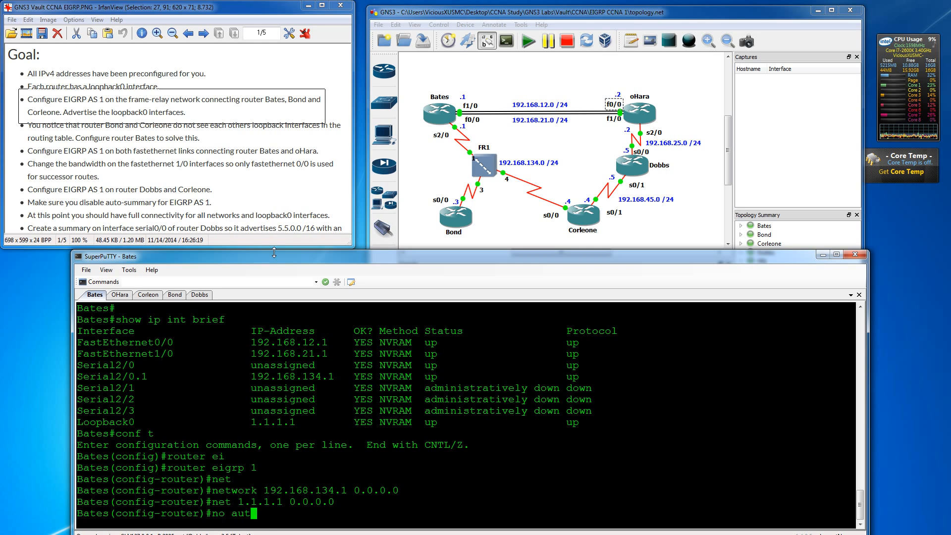
key("Tab")
key("Return")
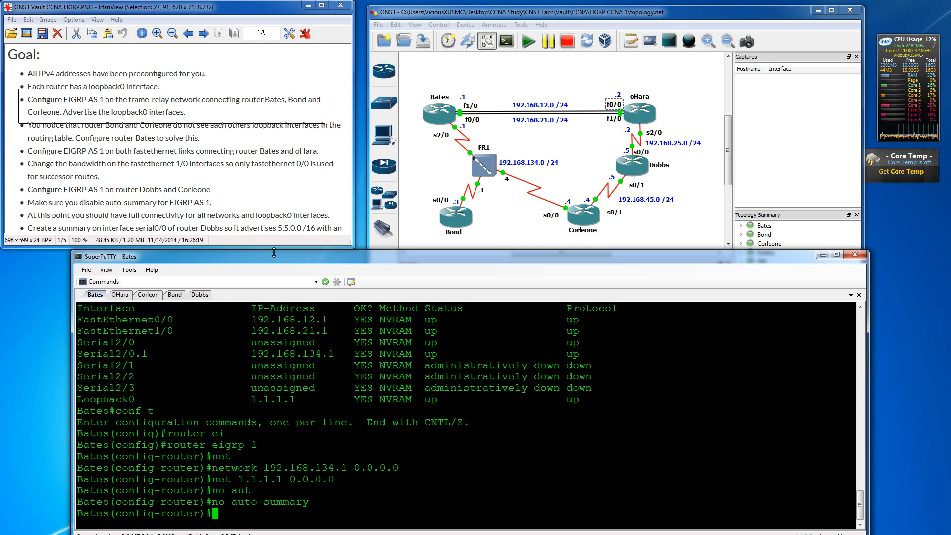
key("Return")
key("Return")
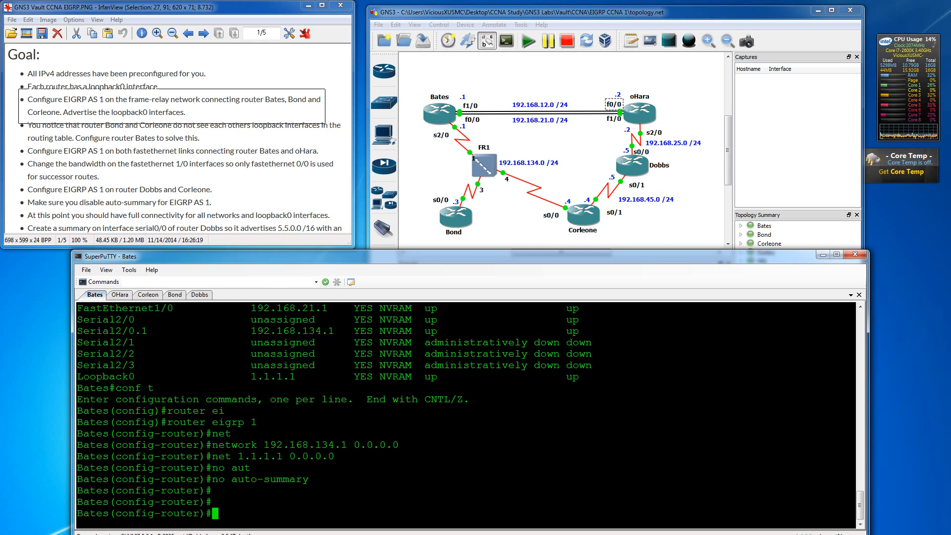
Switch to the Bond console and list its interfaces and IP addresses with show ip int brief.
left_click(174, 295)
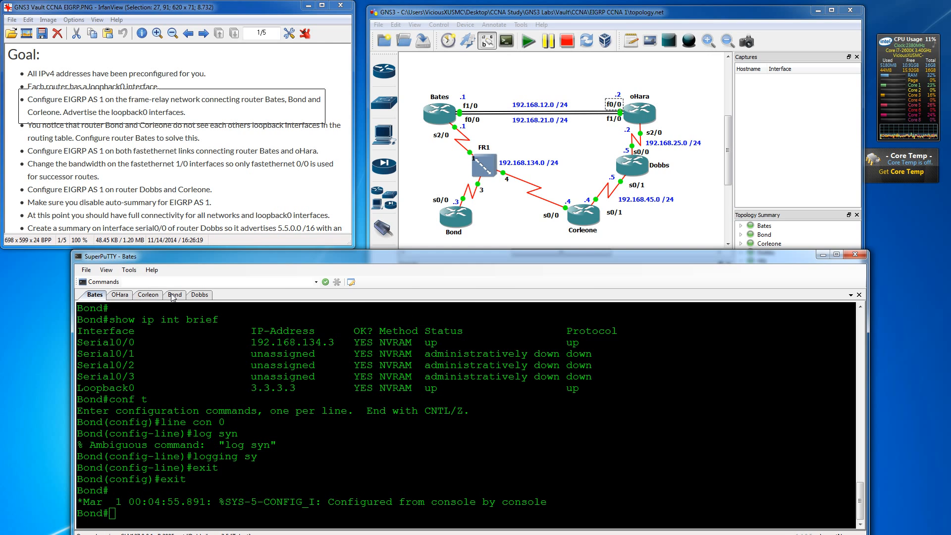
key("Return")
key("Return")
key("Return")
type("show ip ")
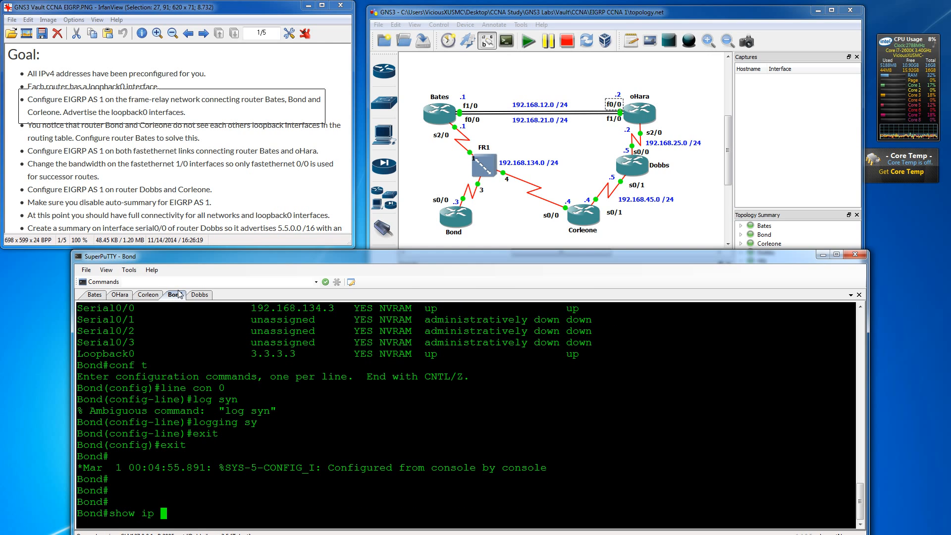
type("int breif")
key("Return")
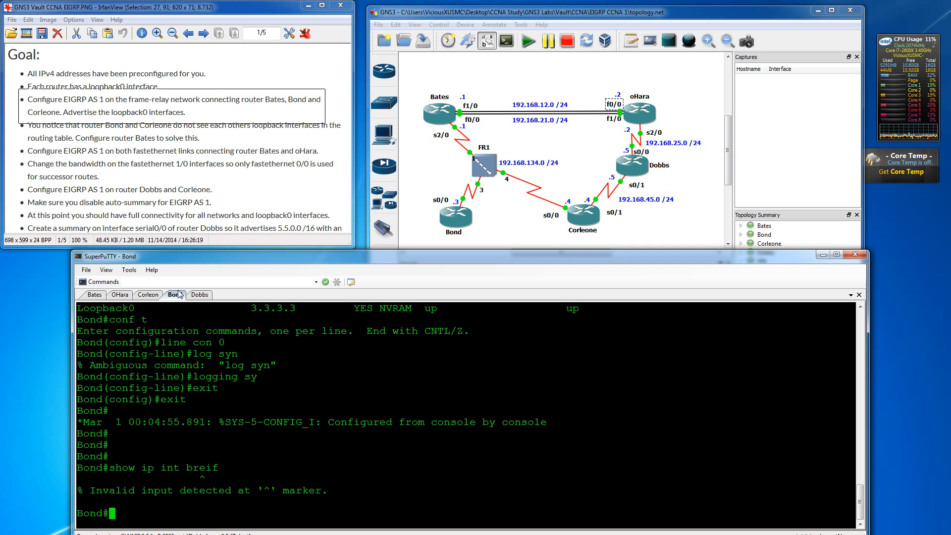
type("show ip int br")
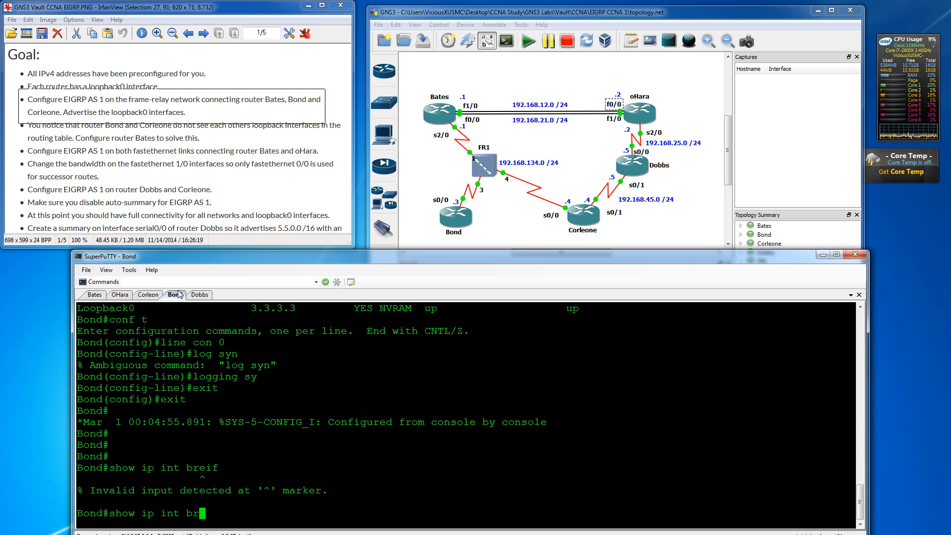
type("ief")
key("Return")
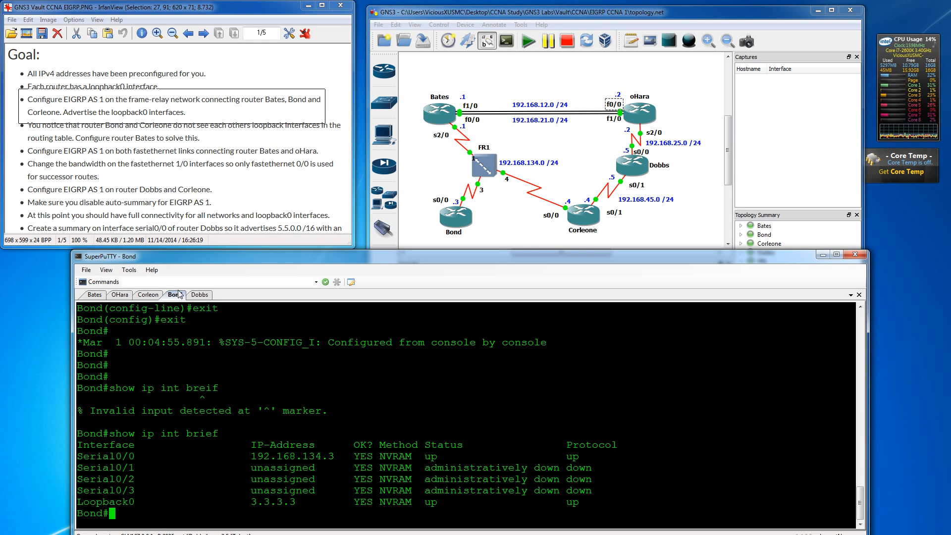
Enter global configuration on router Bond and start the EIGRP process for AS 1.
type("conf t")
key("Return")
type("router e")
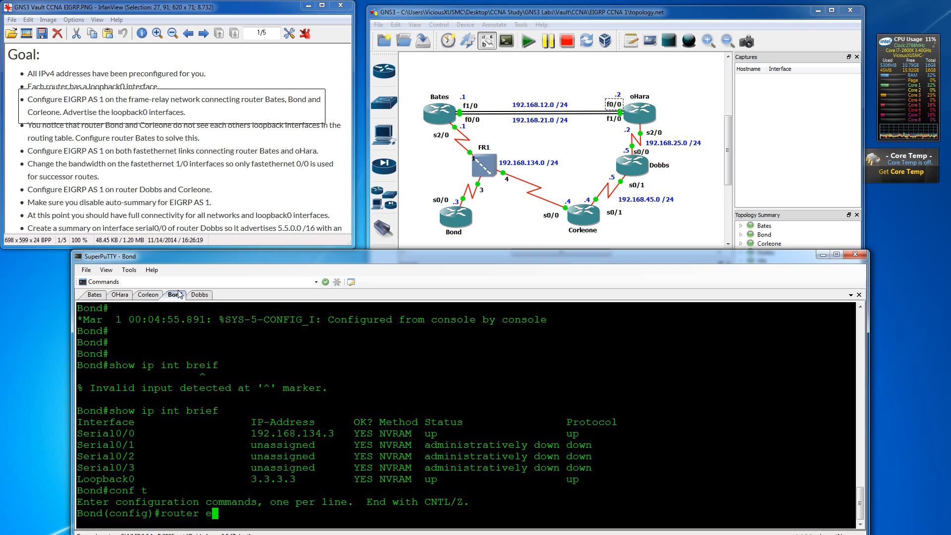
type("ig")
key("Tab")
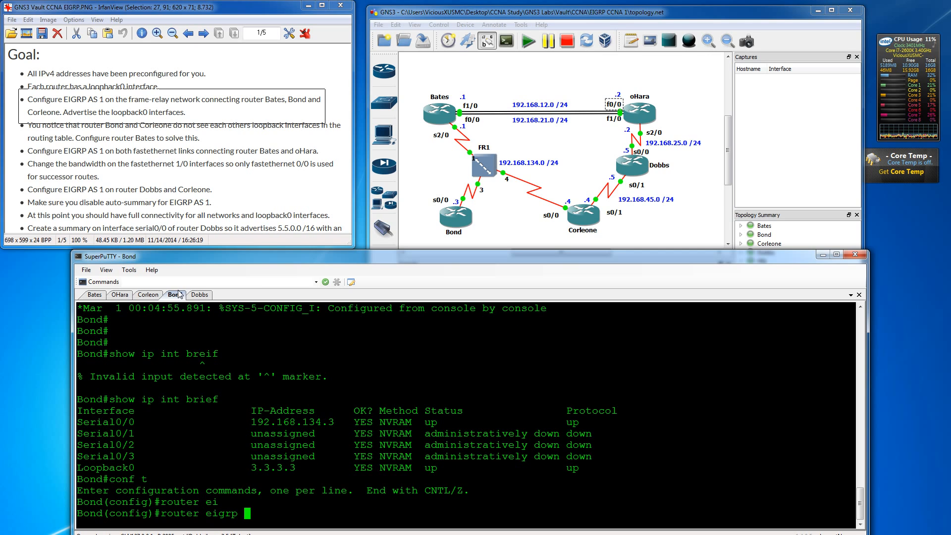
type("1")
key("Return")
Advertise 192.168.134.3 and loopback 3.3.3.3 in EIGRP AS 1 on Bond, each with wildcard mask 0.0.0.0.
type("network 192.16")
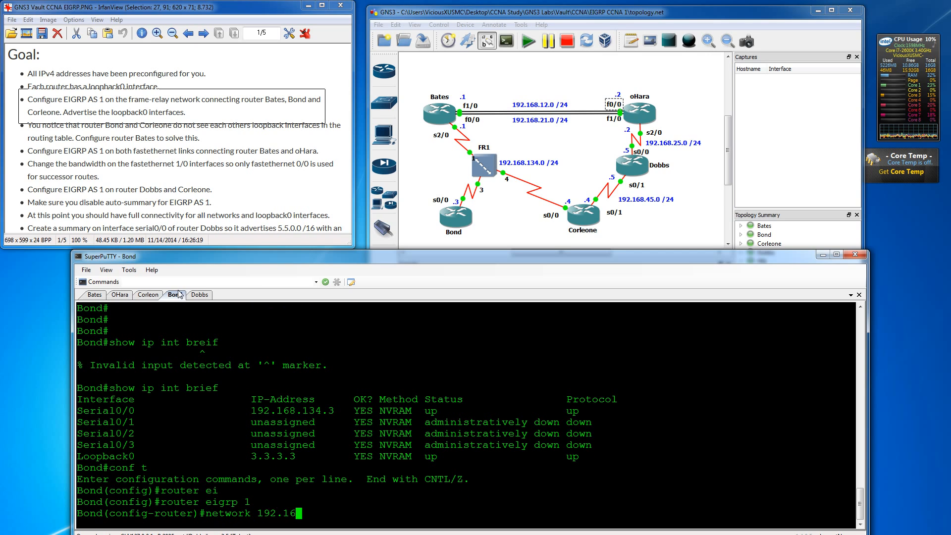
type("8.134.3 0.0.0.0")
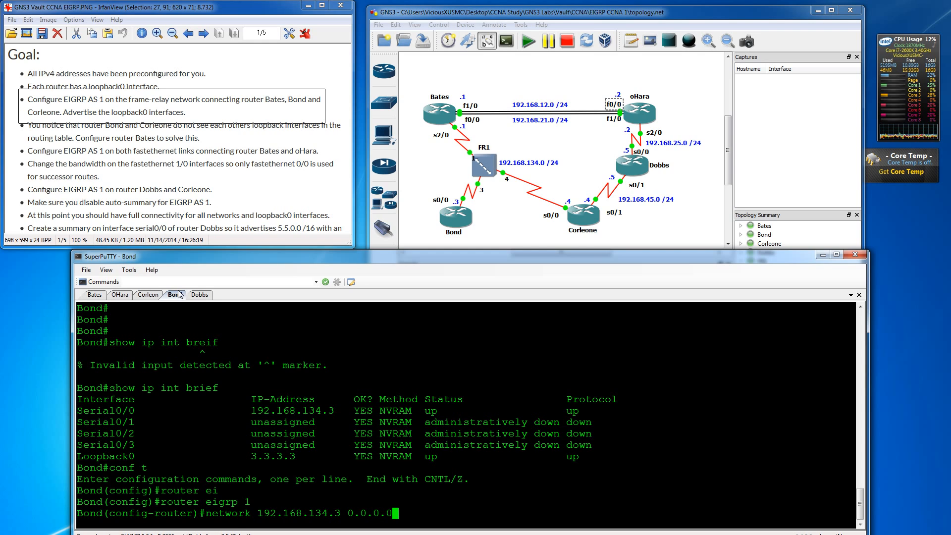
key("Return")
type("network")
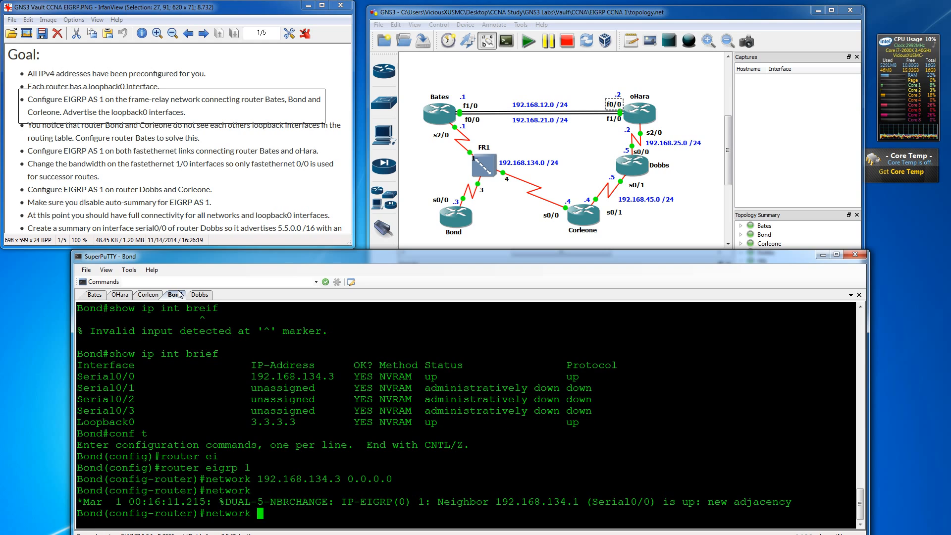
type(" 3.3.3.3 0.0.0.0")
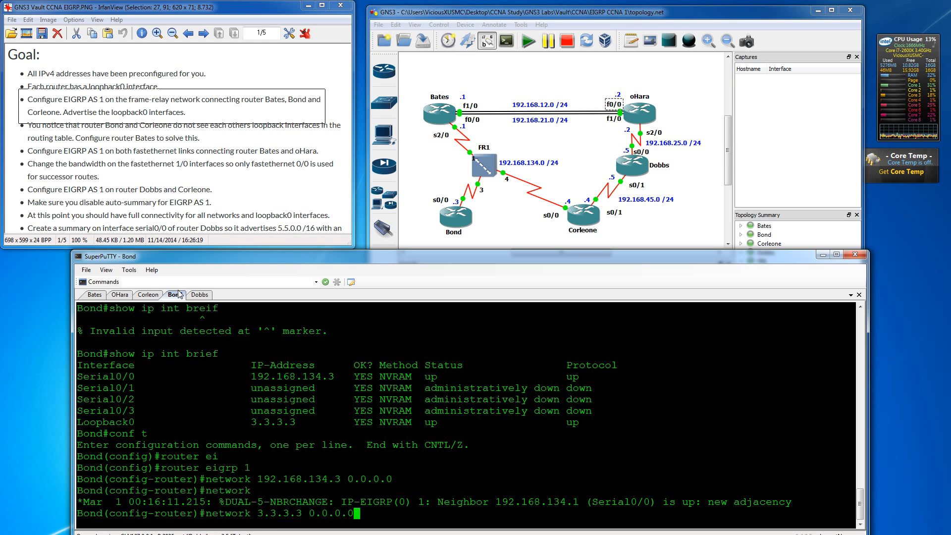
key("Return")
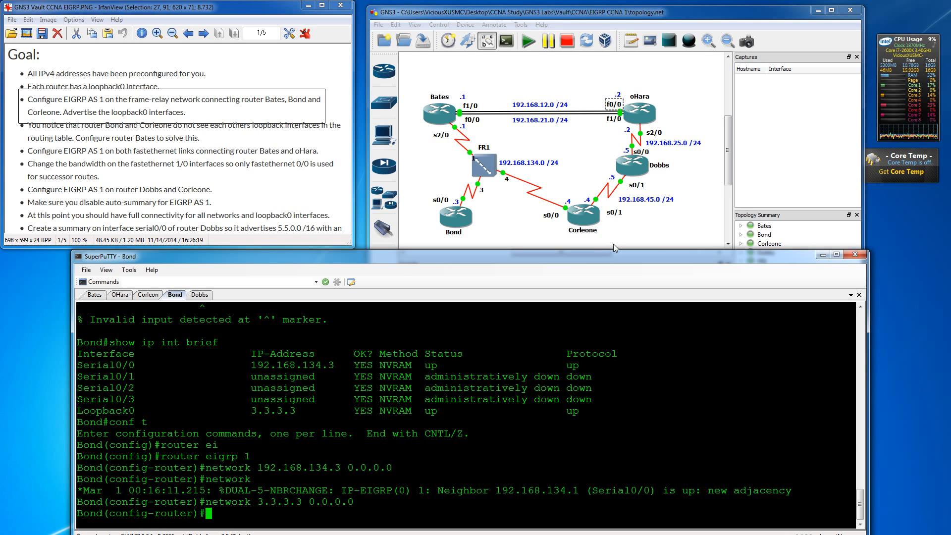
Switch to the Corleone console and list its interfaces and IP addresses with show ip int brief.
left_click(148, 295)
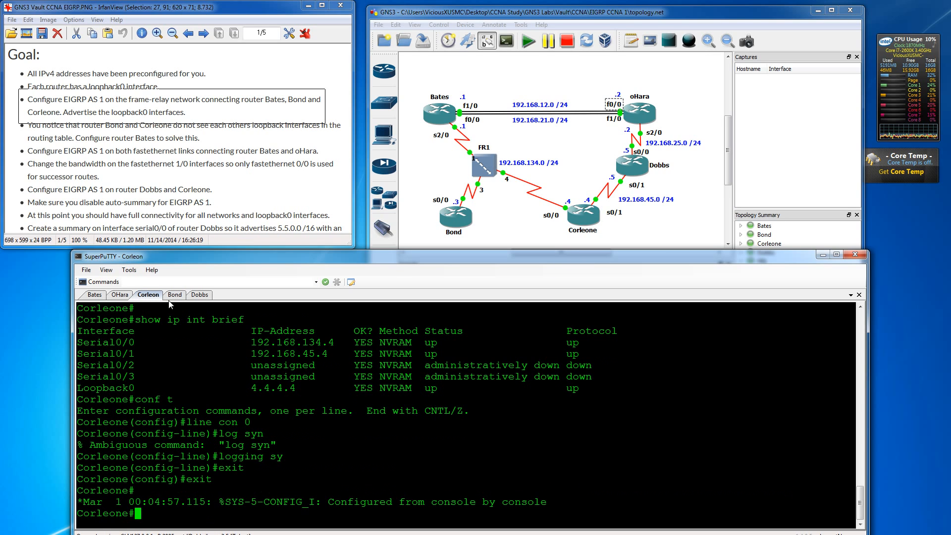
key("Return")
key("Return")
key("Return")
type("sh")
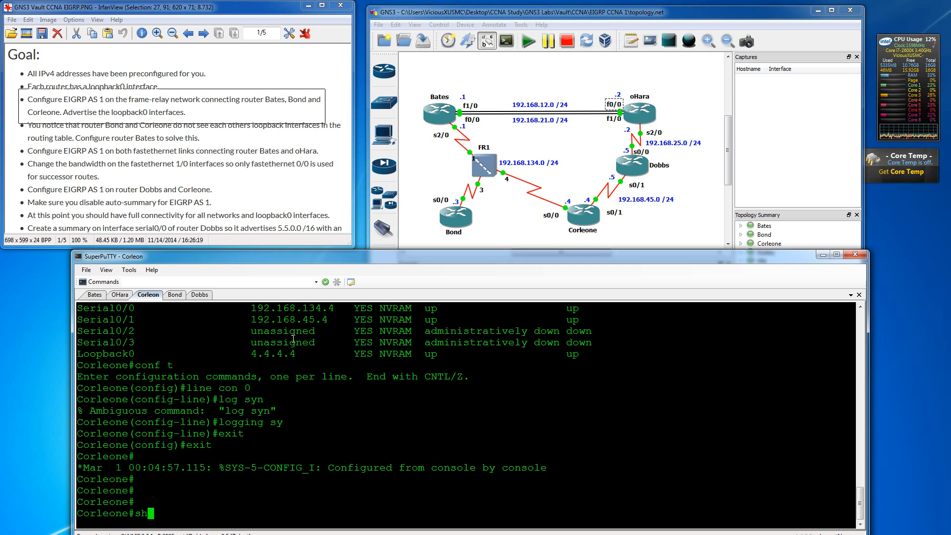
type("ow ip int brief")
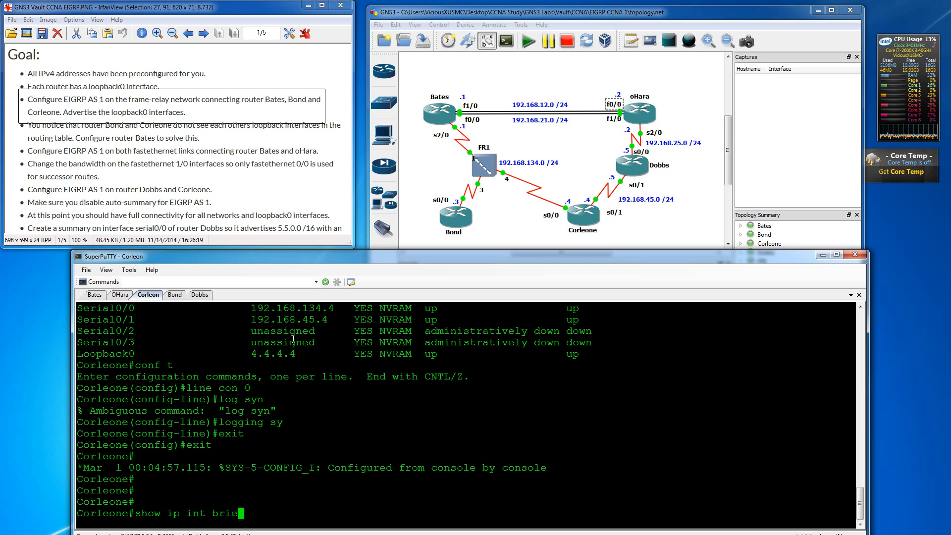
key("Return")
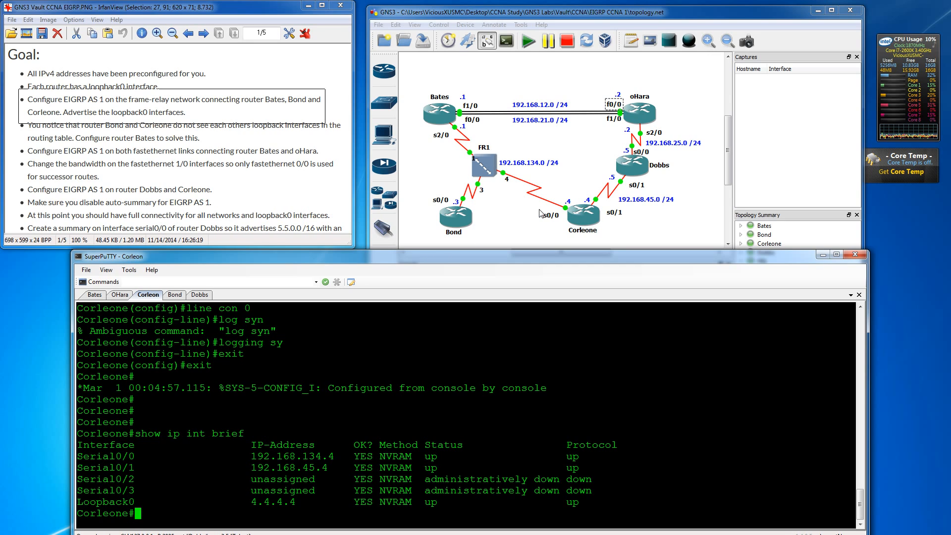
Enter global configuration on router Corleone and start the EIGRP process for AS 1.
type("conf t")
key("Return")
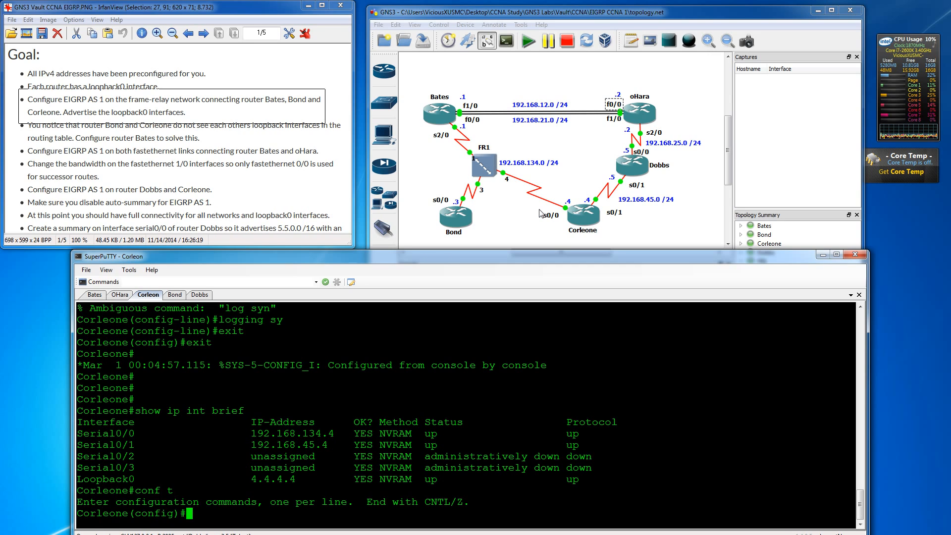
type("router ei")
key("Tab")
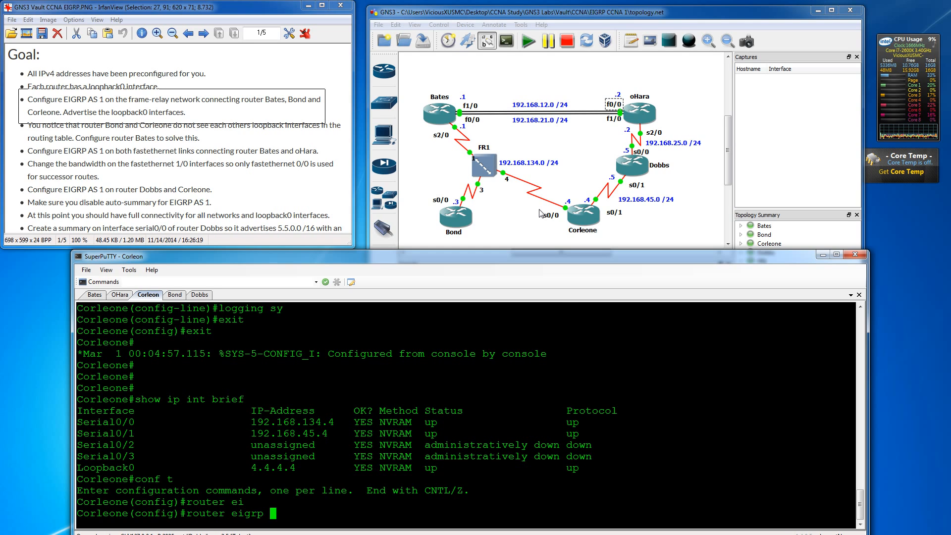
type("1")
key("Return")
Advertise 192.168.134.4 with wildcard mask 0.0.0.0 in EIGRP AS 1 on Corleone.
type("network ")
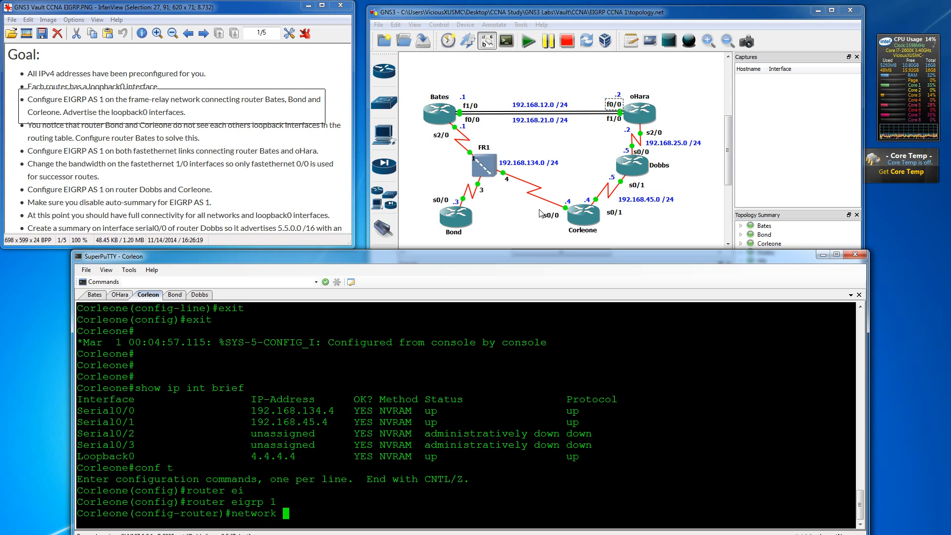
type("192.168.134.4 0.0.0")
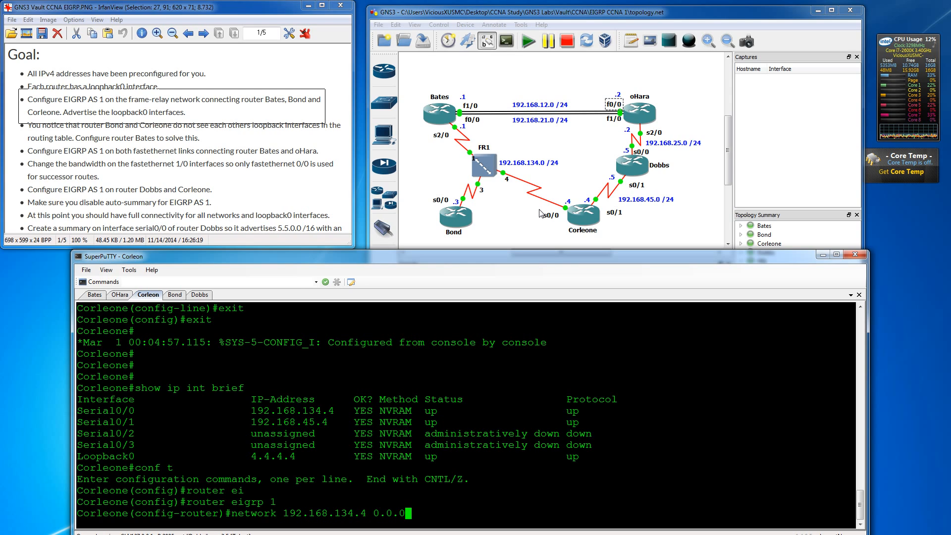
type(".0")
key("Return")
type("net work")
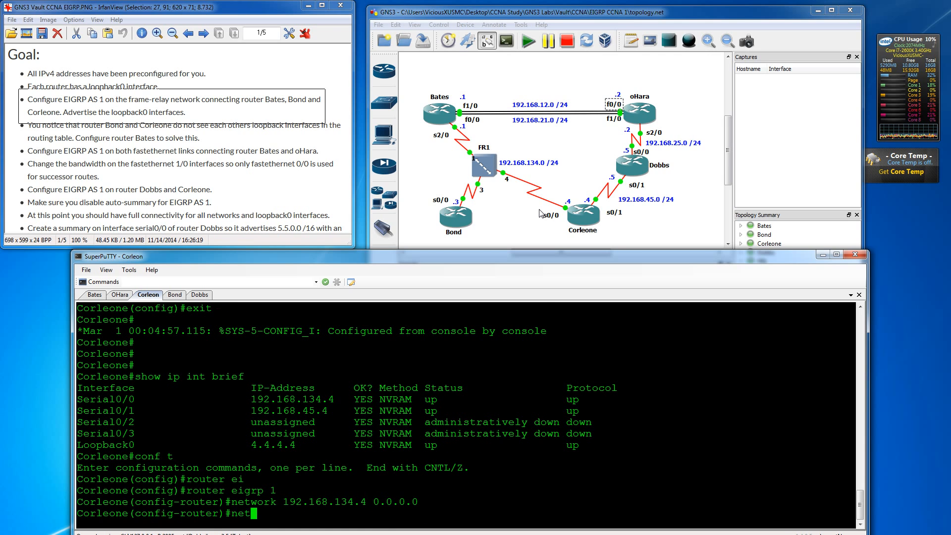
key("BackSpace")
key("BackSpace")
key("BackSpace")
key("BackSpace")
key("BackSpace")
key("BackSpace")
key("BackSpace")
key("BackSpace")
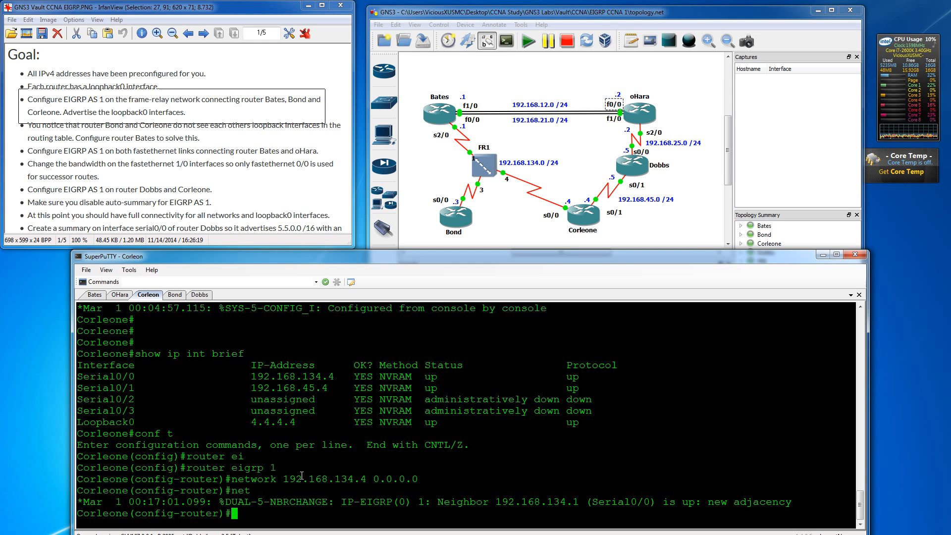
Highlight the address and the wildcard mask in Corleone's entered network statement, and clear the selection.
left_click_drag(287, 480, 369, 483)
double_click(337, 479)
left_click_drag(376, 479, 428, 479)
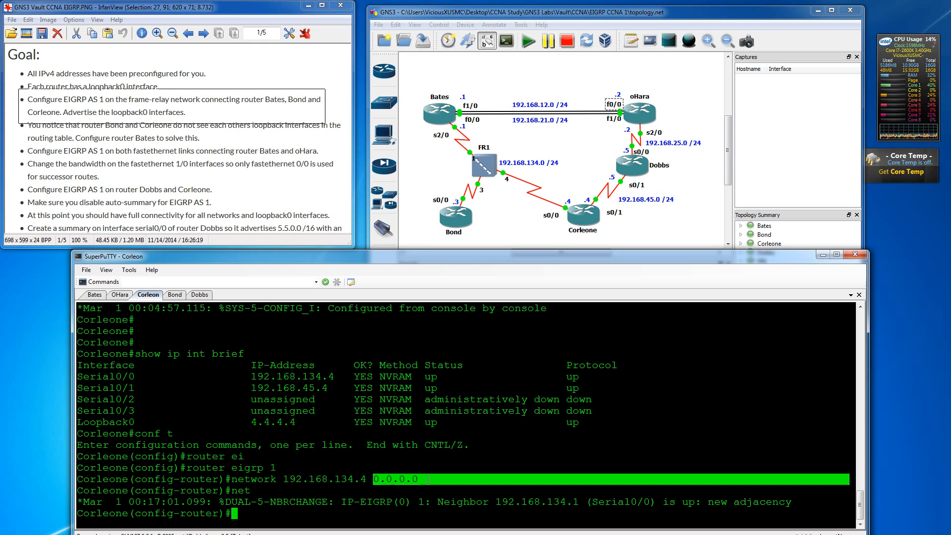
left_click(278, 513)
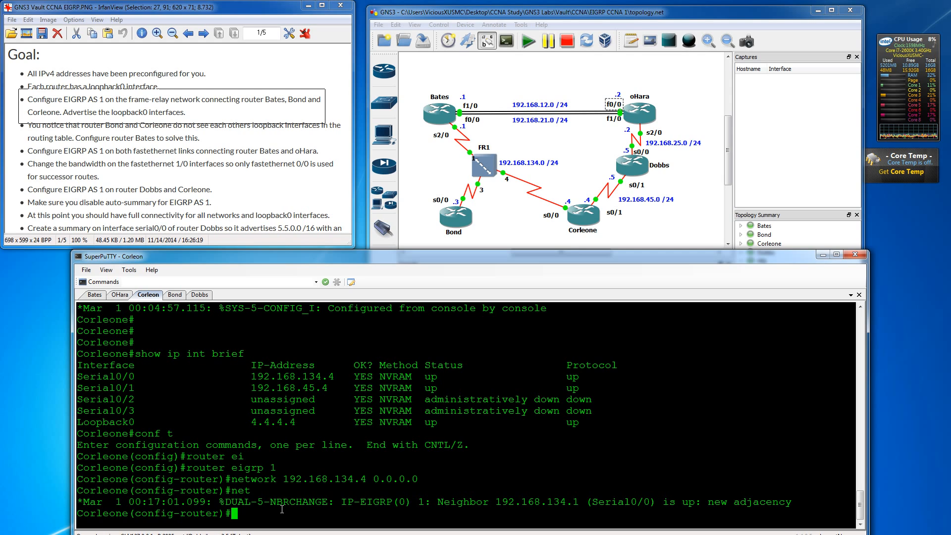
Advertise Corleone's loopback 4.4.4.4 in EIGRP AS 1 with wildcard mask 0.0.0.0.
type("network 4.4.4.0")
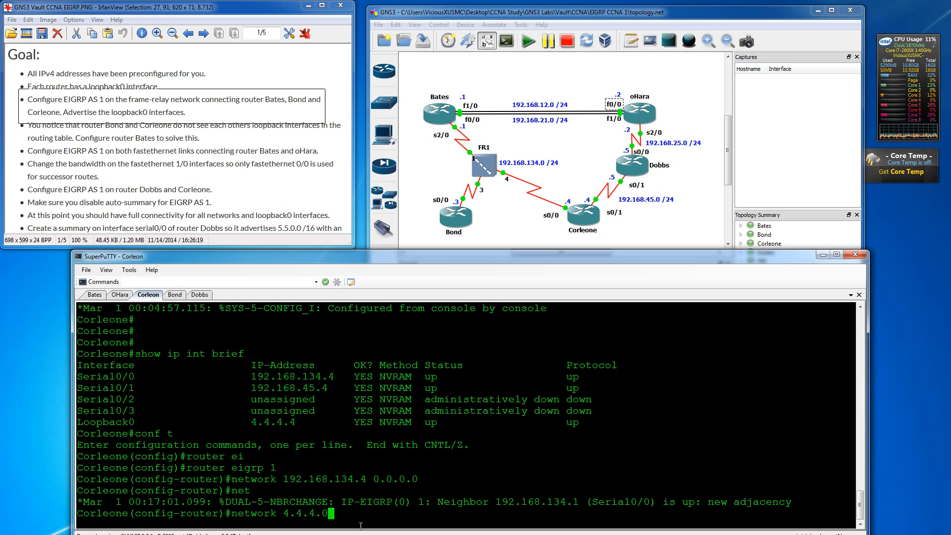
key("BackSpace")
key("BackSpace")
key("BackSpace")
key("BackSpace")
key("BackSpace")
key("BackSpace")
key("BackSpace")
type("4.4.4.4 0.0.0.0")
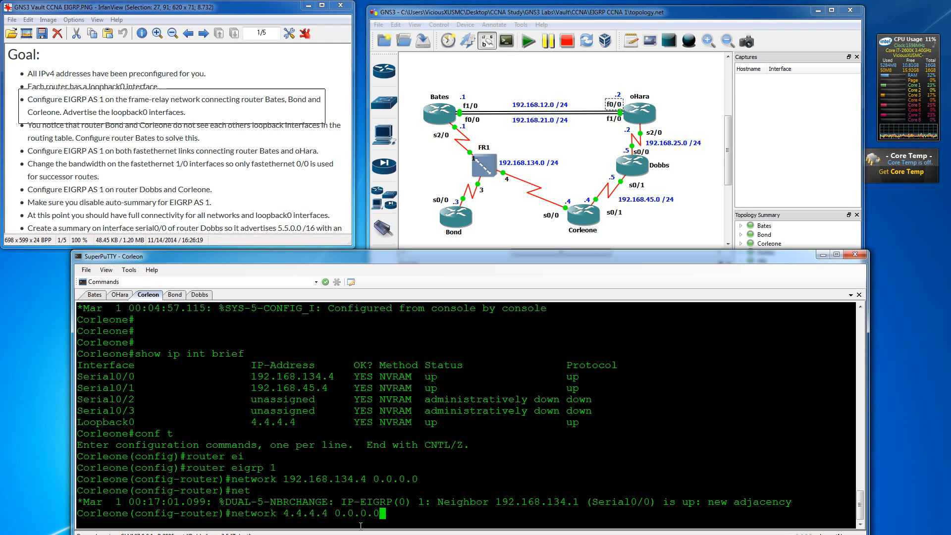
key("BackSpace")
type("255")
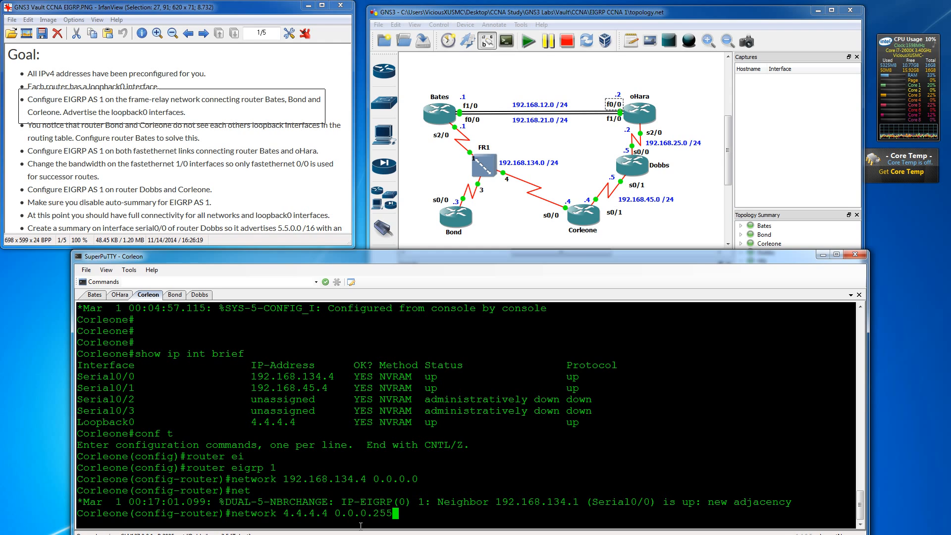
key("BackSpace")
key("BackSpace")
key("BackSpace")
type("0")
key("Return")
Disable automatic route summarization for EIGRP AS 1 on Corleone with no auto.
key("Return")
key("Return")
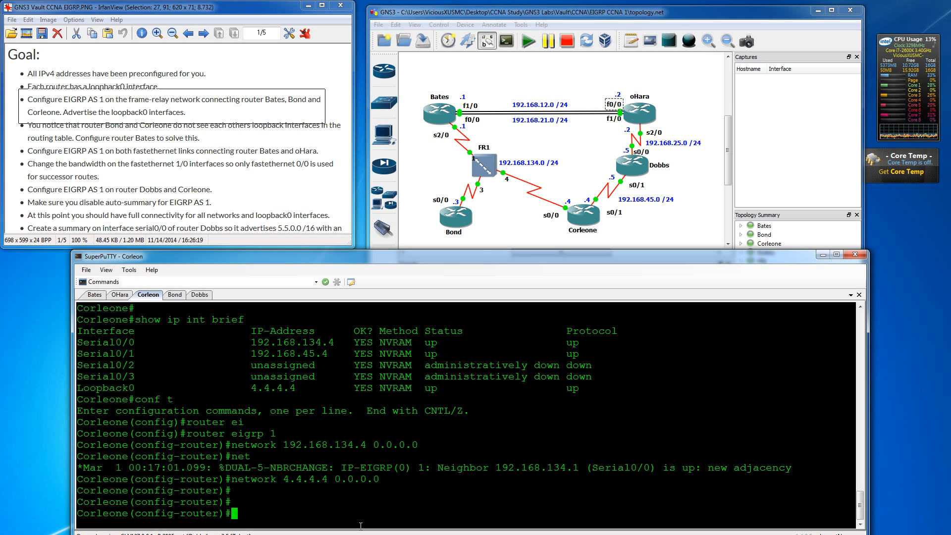
type("no auto")
key("Return")
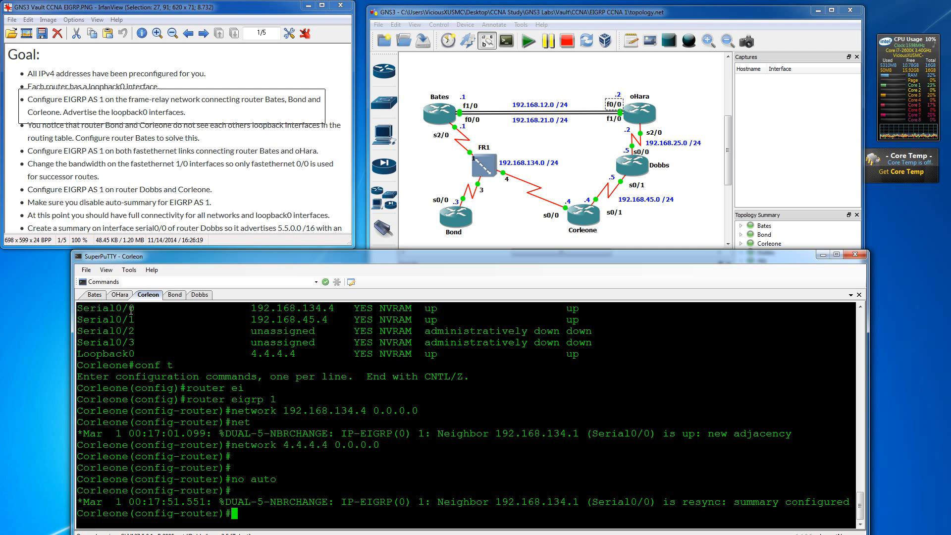
Switch to the Bond console, disable EIGRP route summarization with no auto-summary, and exit router configuration mode.
left_click(175, 295)
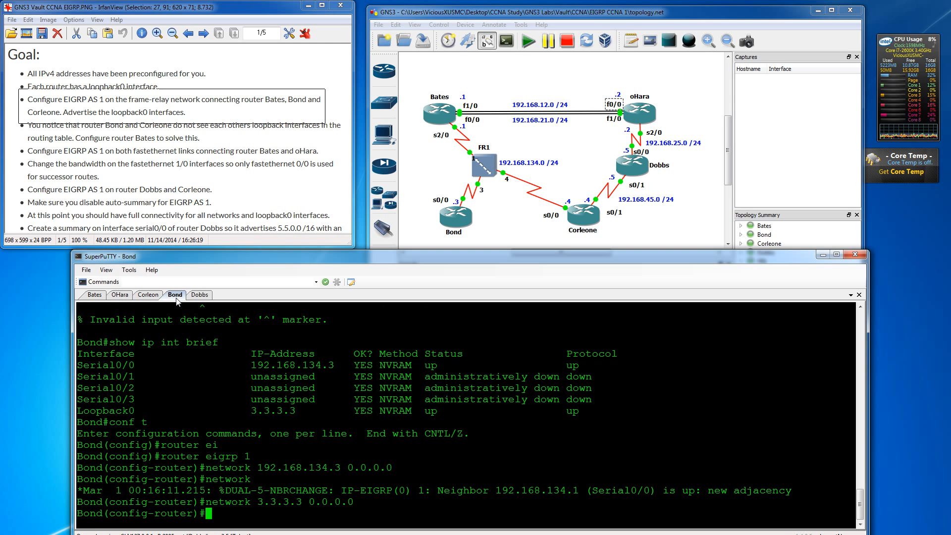
key("Return")
key("Return")
key("Return")
type("no auto")
key("Tab")
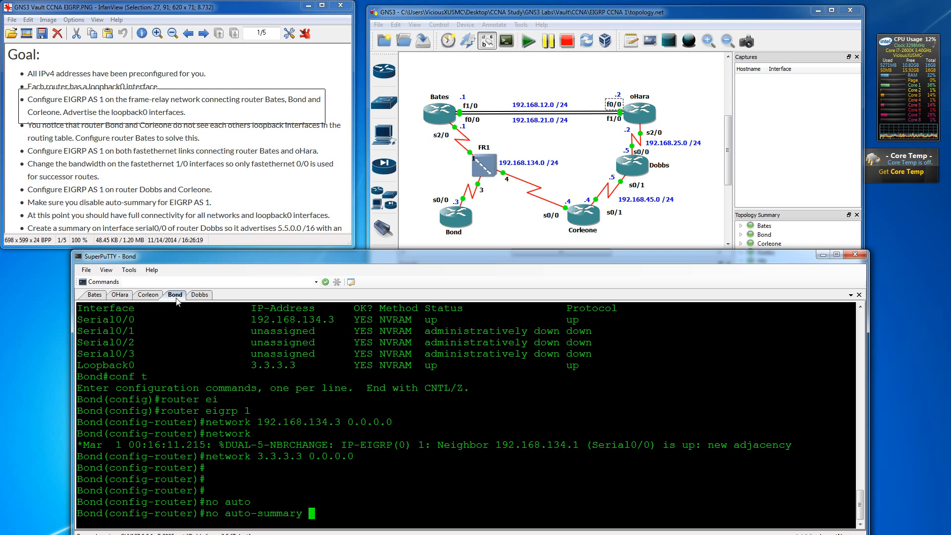
key("Return")
key("Return")
key("Return")
type("exit")
key("Return")
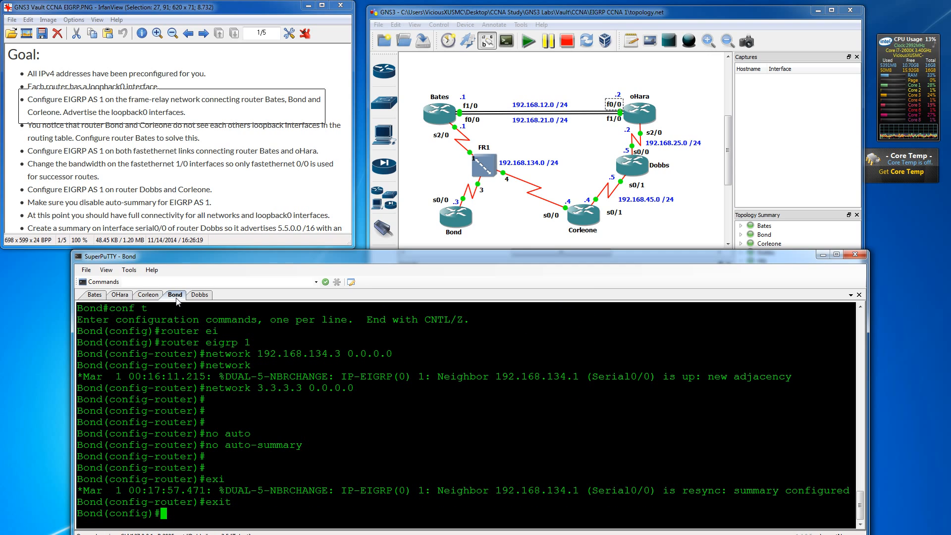
Switch to the Bates console and exit EIGRP router configuration mode to global configuration.
left_click(95, 294)
key("Return")
key("Return")
type("es(config-router)#e")
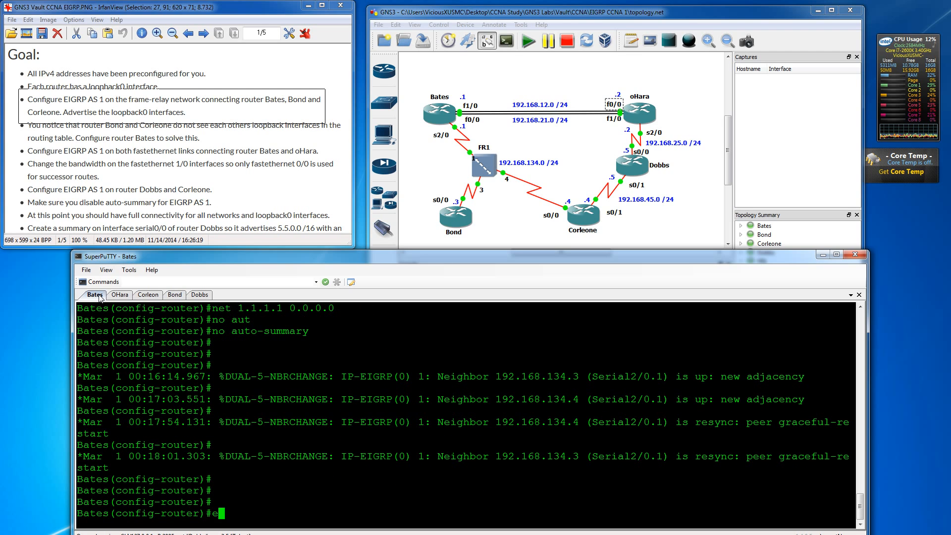
type("xkit")
key("BackSpace")
key("BackSpace")
key("BackSpace")
type("it")
key("Return")
key("Return")
key("Return")
Display the routing table of Bates from configuration mode with do show ip route.
type("do show")
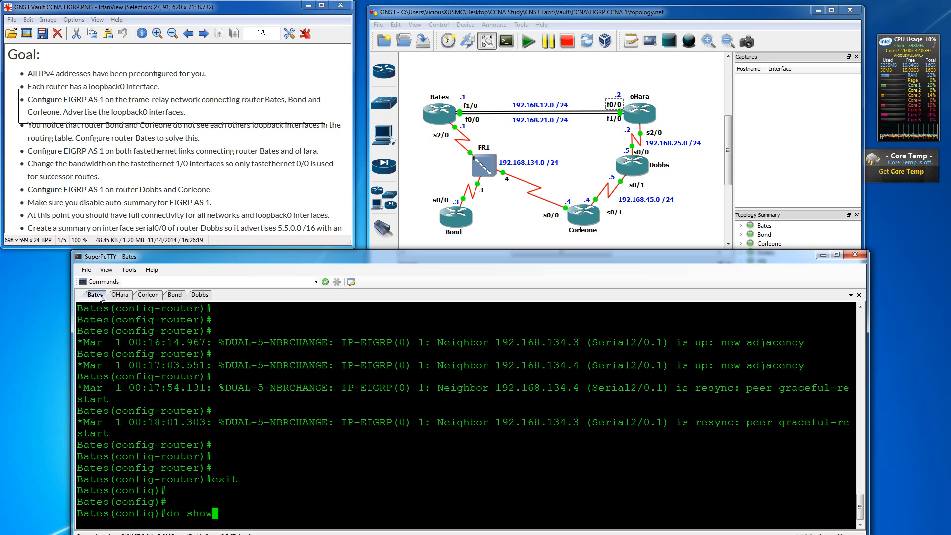
type(" ip route")
key("Return")
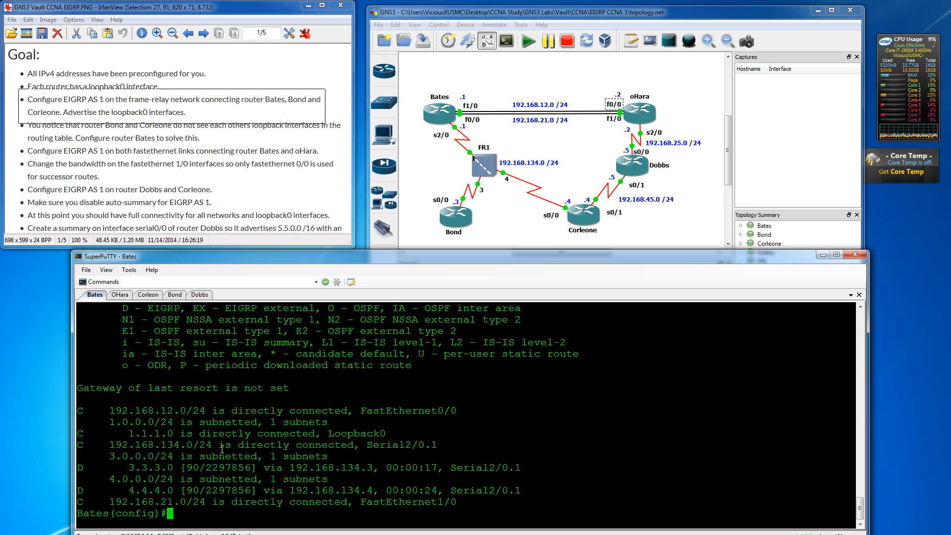
Exit configuration mode on Bates and test reachability of loopbacks 3.3.3.3 and 4.4.4.4 with ping.
type("exit")
key("Return")
key("Return")
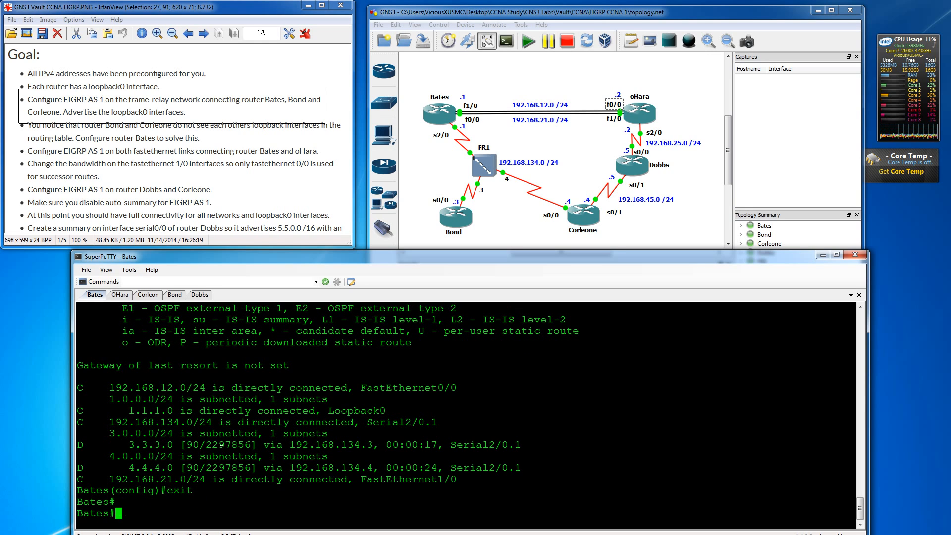
type("ping 3.3.3.3")
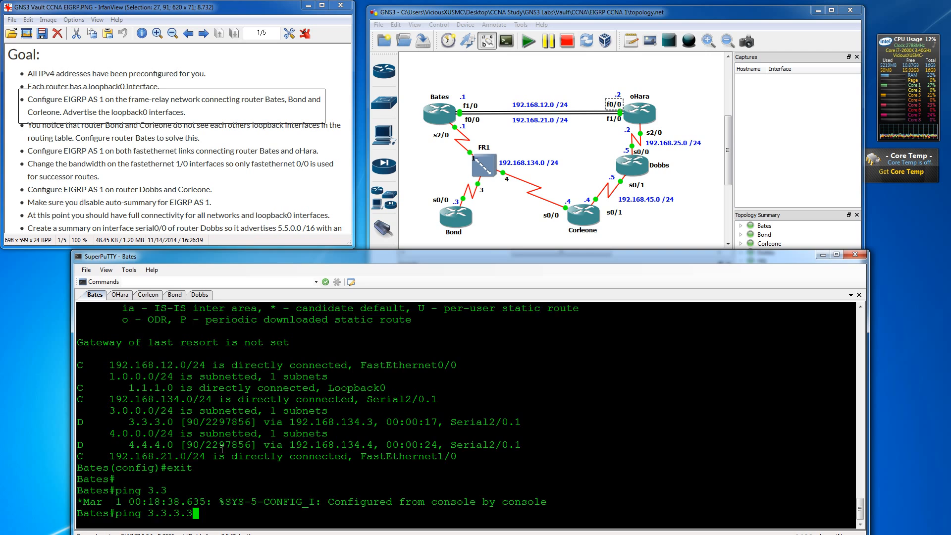
key("Return")
type("ping 4.4.4.4")
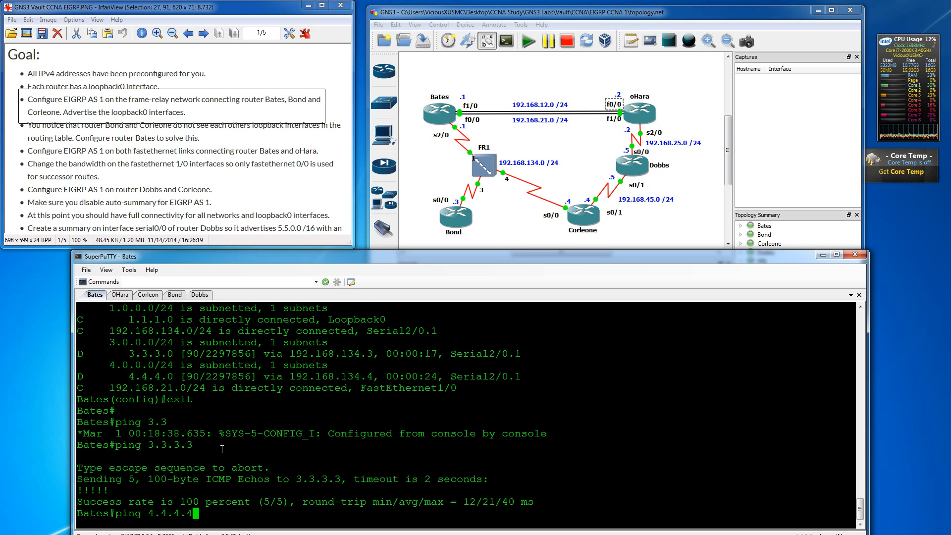
key("Return")
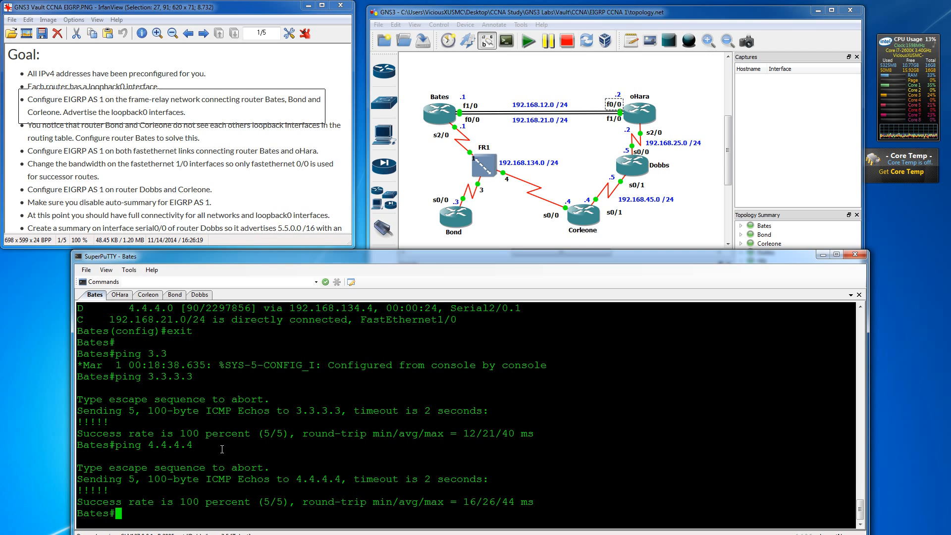
key("Return")
key("Return")
key("Return")
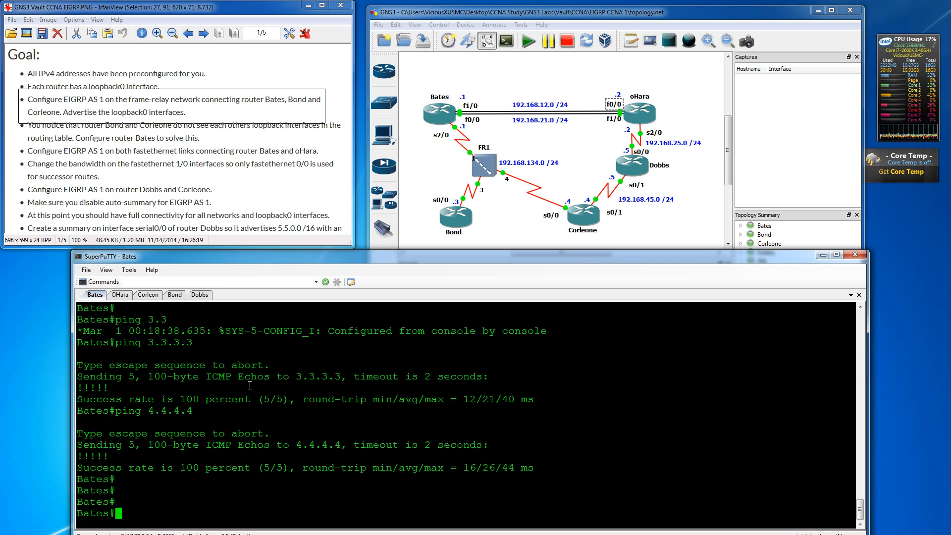
Switch to the lab goals image in IrfanView and outline the task about Bond and Corleone missing each other's loopback interfaces.
left_click(156, 140)
left_click_drag(17, 119, 351, 145)
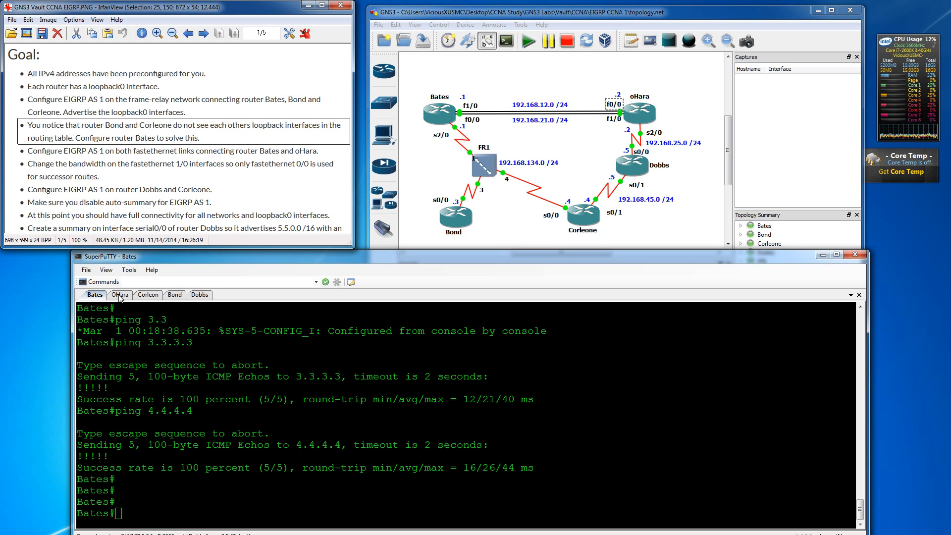
Switch to the Bond console and exit global configuration to privileged EXEC mode.
left_click(175, 295)
key("Return")
key("Return")
type("exit")
key("Return")
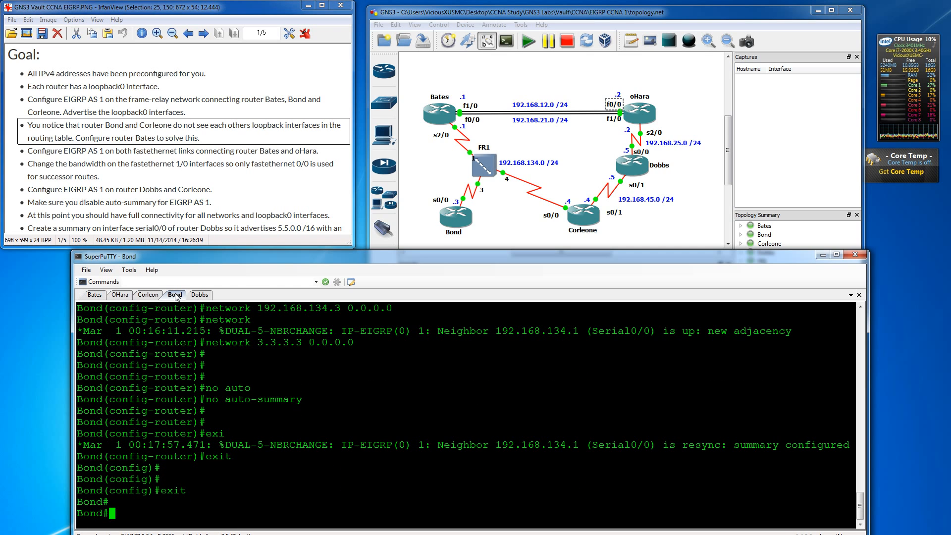
Display Bond's routing table with show ip route and highlight the 1.1.1.0 and 3.3.3.0 entries.
type("show ip route")
key("Return")
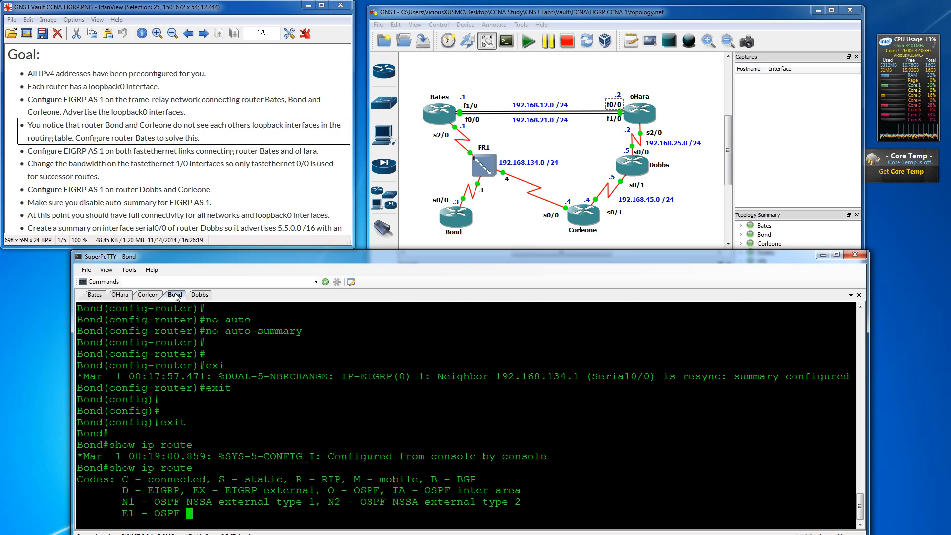
left_click_drag(113, 458, 173, 468)
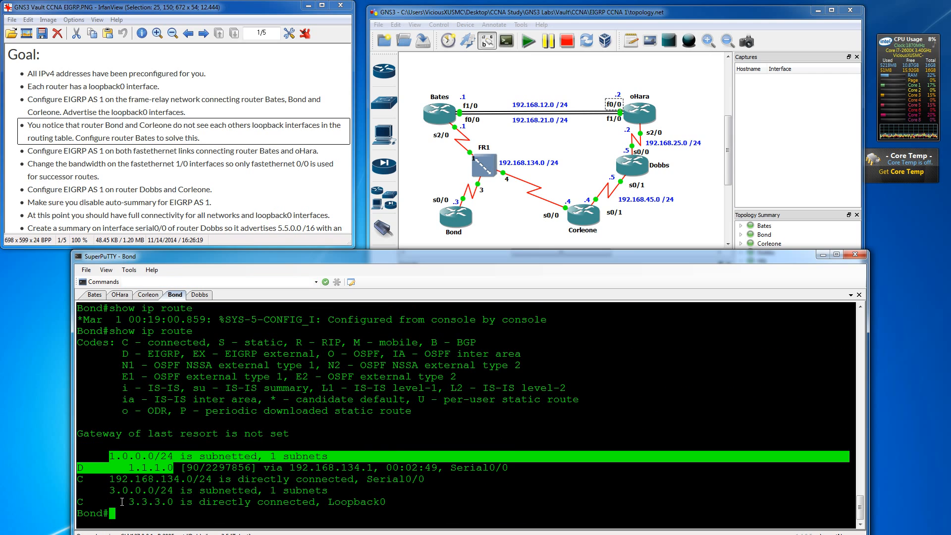
left_click_drag(112, 492, 175, 501)
left_click(187, 494)
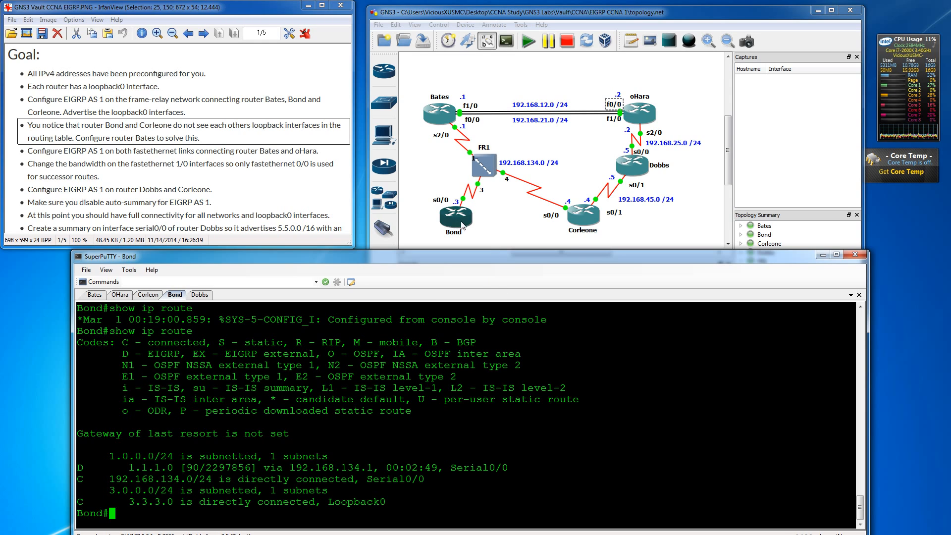
Open the Bates console from the topology and try to list its interfaces with show ip int breif.
double_click(443, 121)
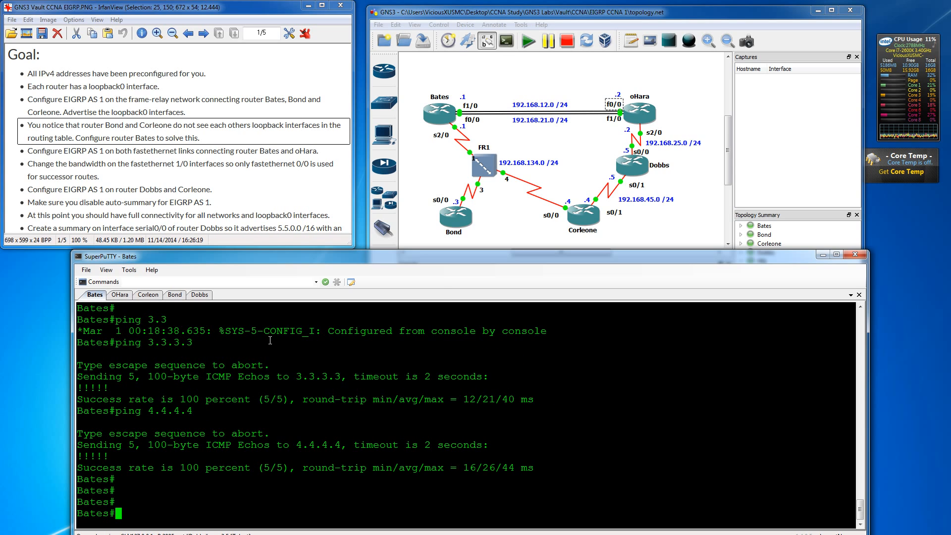
key("Return")
key("Return")
type("show ip int breif")
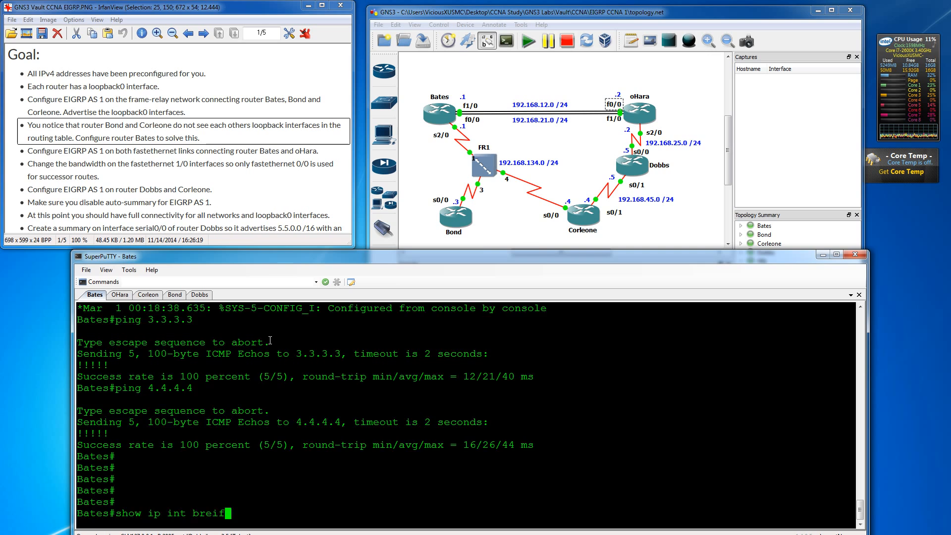
key("Return")
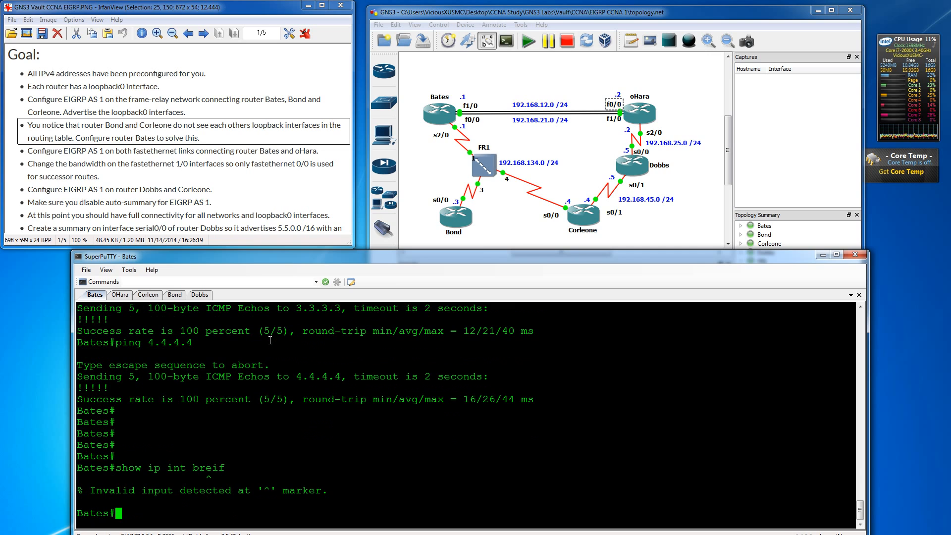
type("show ip int ")
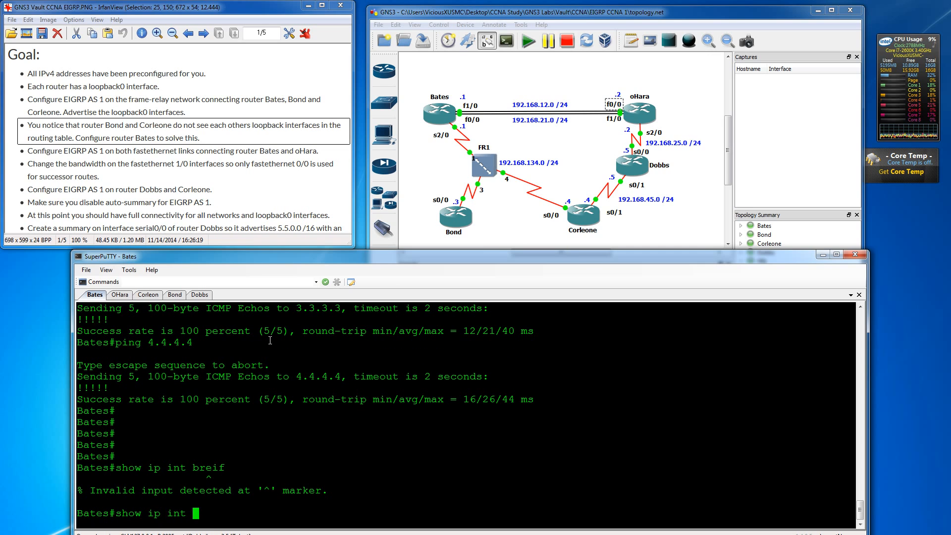
type("breif")
key("Return")
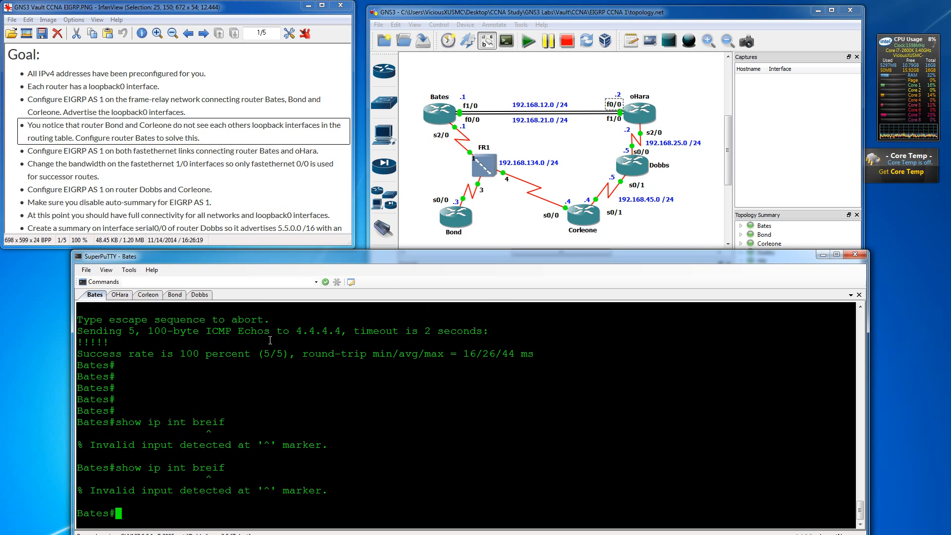
List the interfaces on Bates with show ip int br and highlight the Serial2/0 and Serial2/0.1 rows.
key("Return")
key("Return")
key("Return")
type("show ip int br")
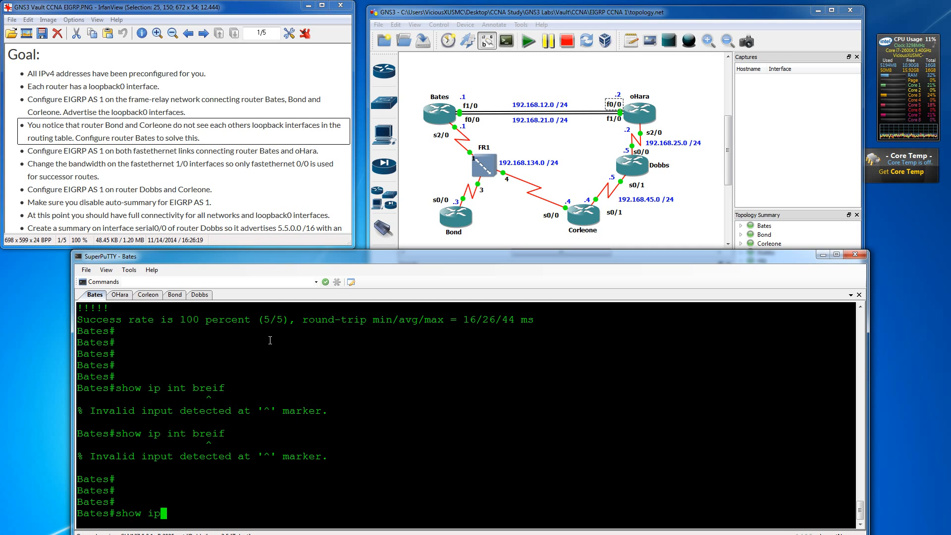
key("Return")
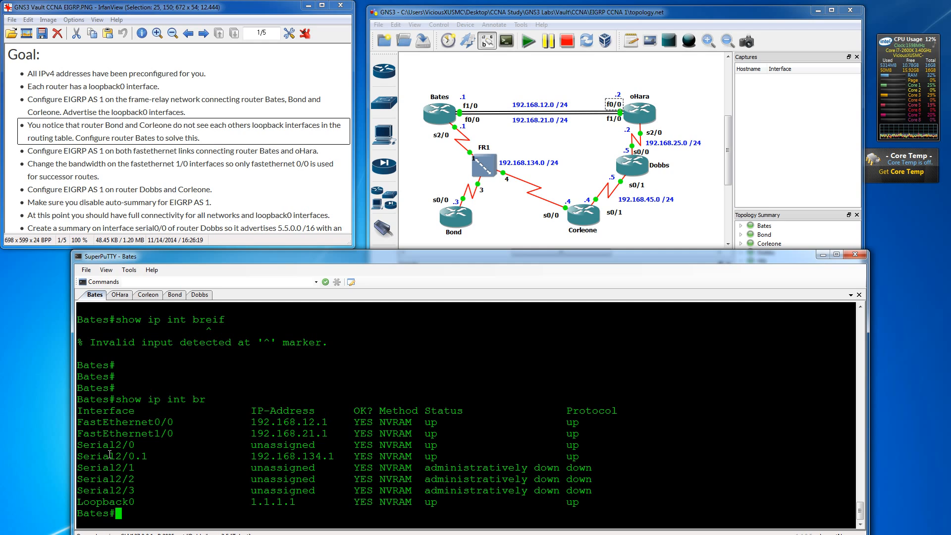
left_click_drag(80, 445, 341, 445)
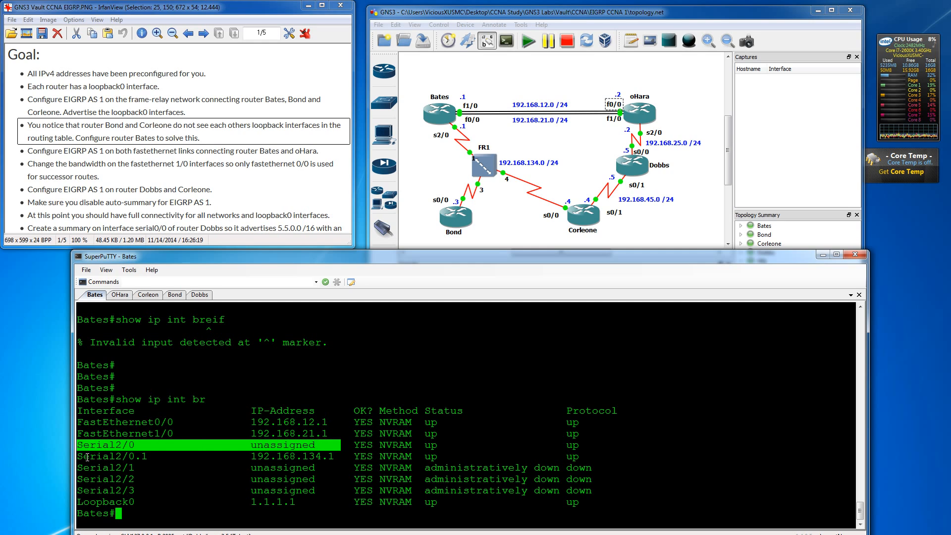
left_click_drag(87, 458, 341, 457)
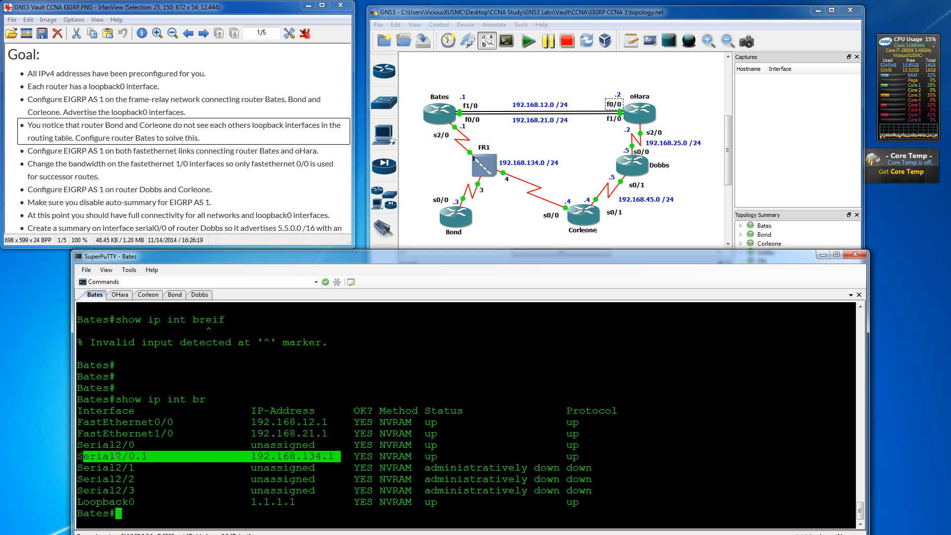
Display the running configuration of Bates with show run, as far as the Serial2/0.1 section.
key("Return")
key("Return")
key("Return")
type("show run")
key("Return")
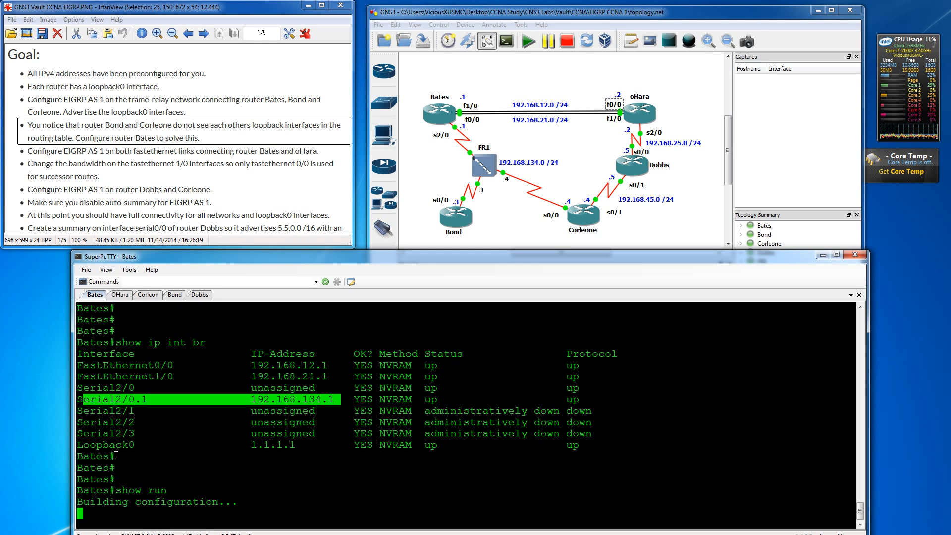
key("space")
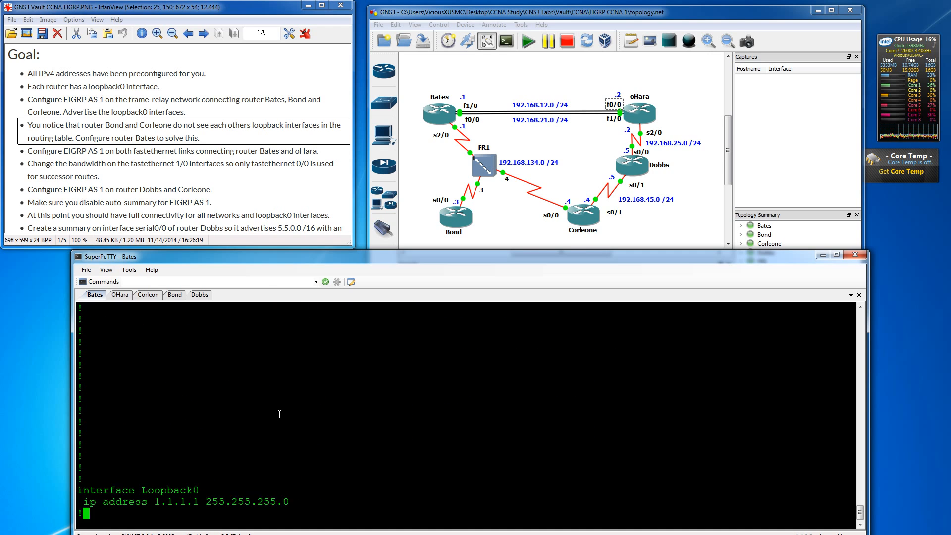
key("space")
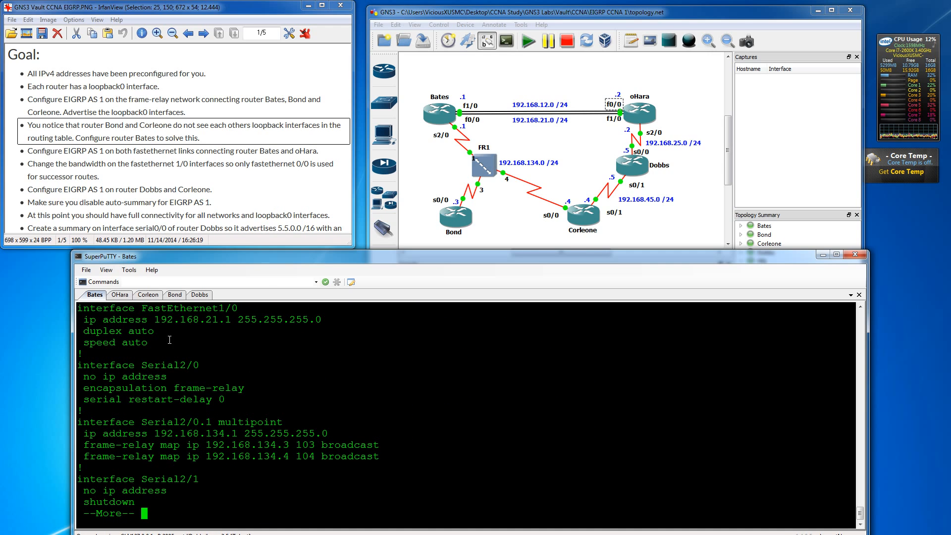
Highlight the frame-relay map lines and the multipoint keyword of Serial2/0.1, and quit the configuration listing.
left_click_drag(78, 444, 393, 454)
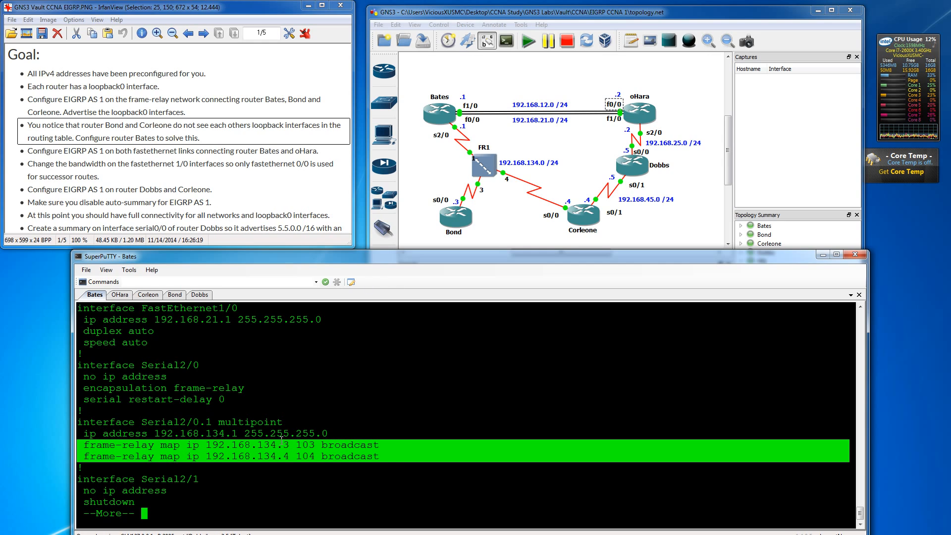
left_click_drag(213, 422, 279, 438)
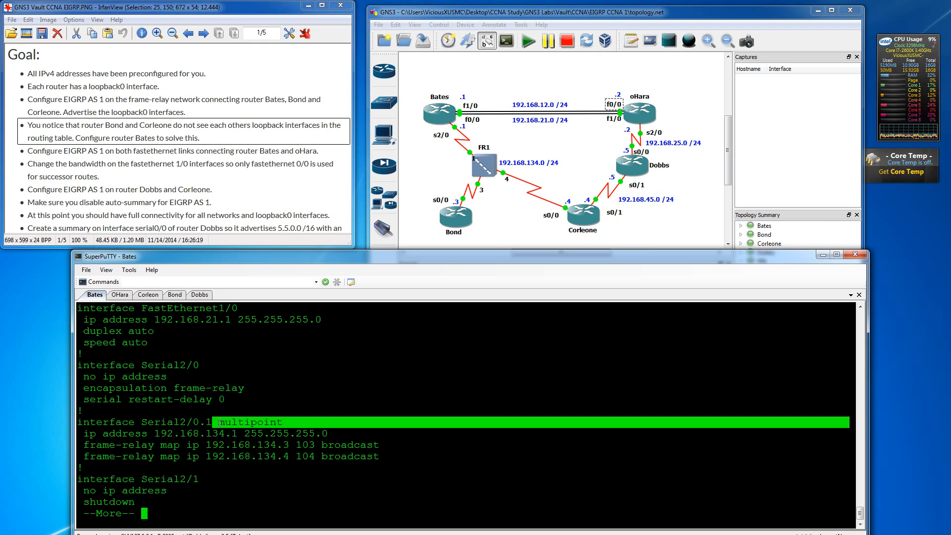
left_click(257, 436)
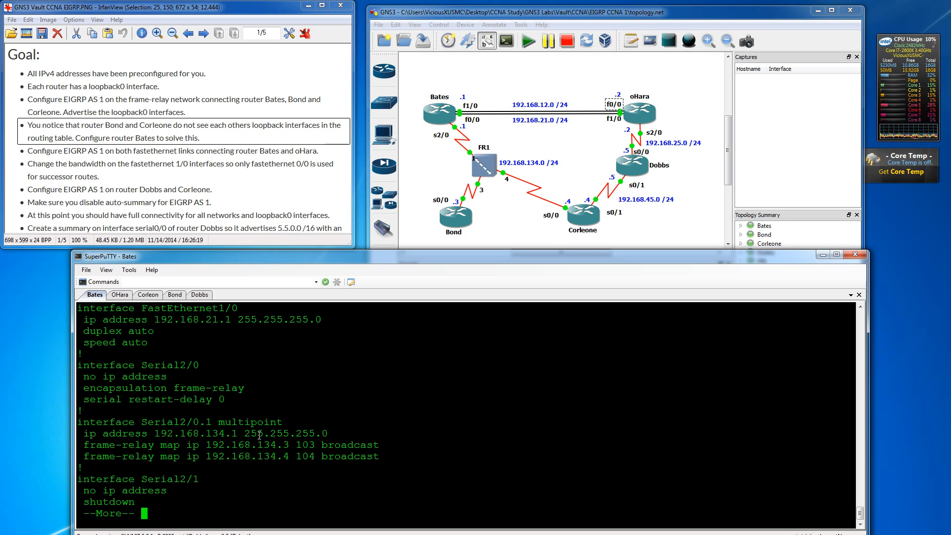
left_click_drag(218, 422, 301, 422)
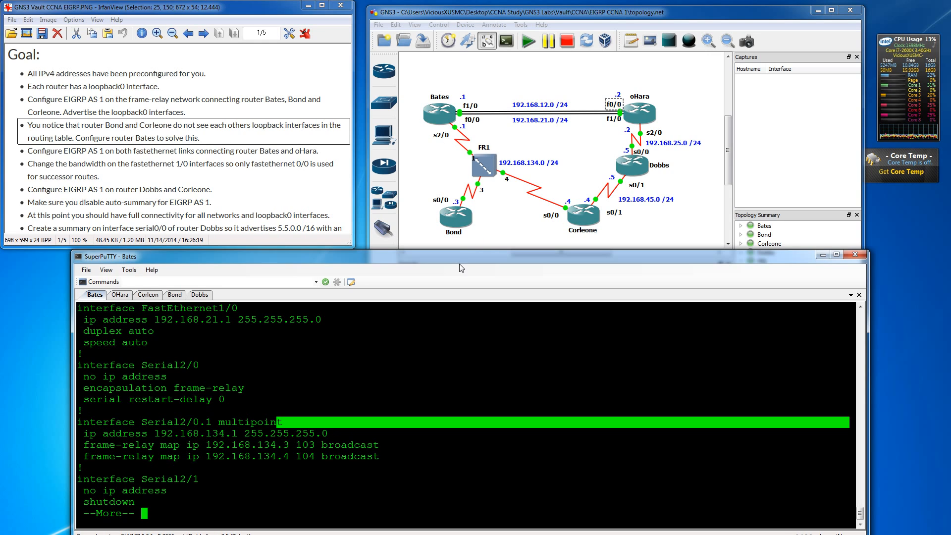
left_click(190, 505)
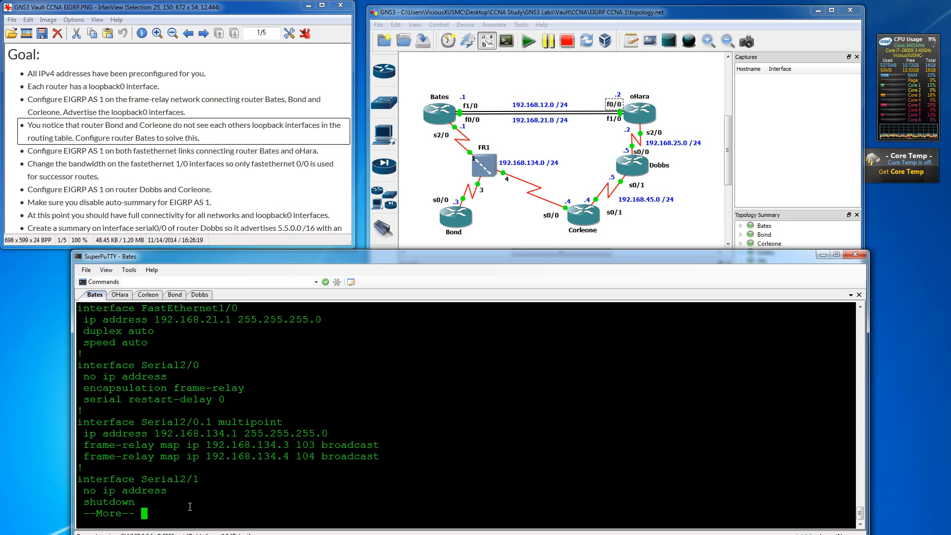
key("q")
key("Return")
key("Return")
key("Return")
key("Return")
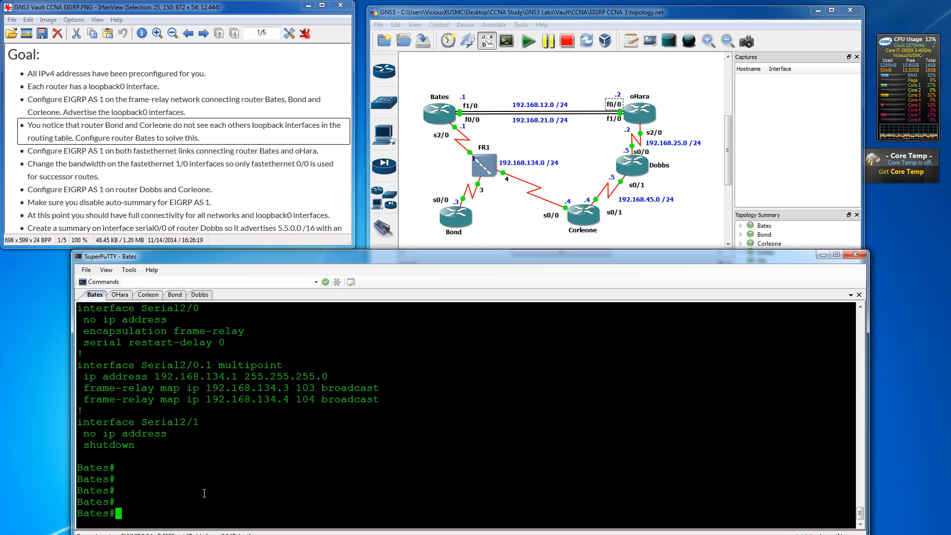
Enter global configuration mode on Bates and open subinterface s2/0.1 for configuration.
type("conf t")
key("Return")
type("int ")
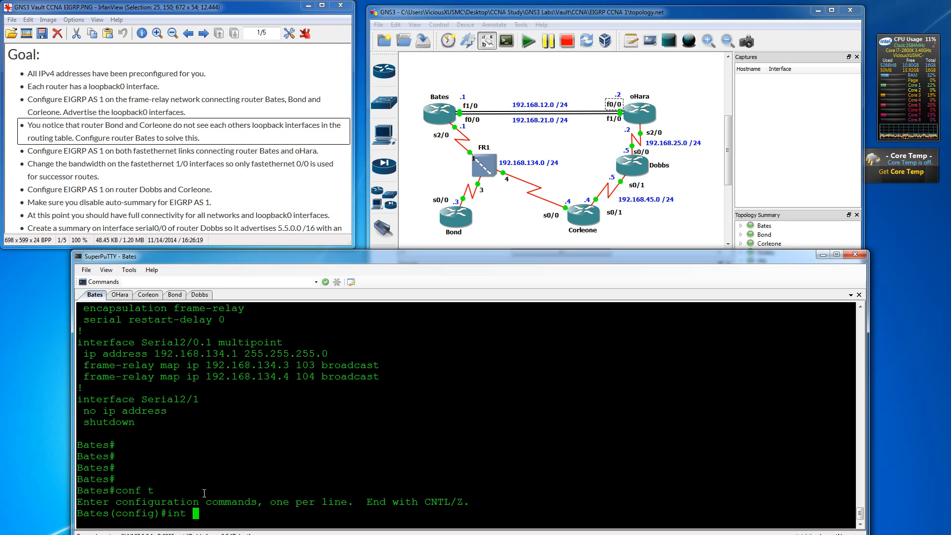
type("s2/0.1")
key("Return")
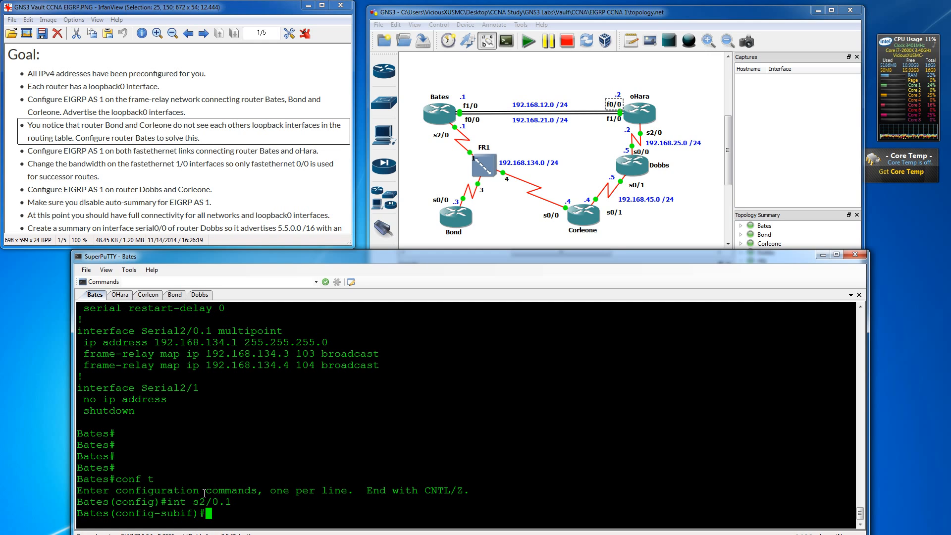
List the available no ip subcommands and disable split horizon on subinterface s2/0.1 with no ip split-horizon.
type("no ip")
key("Tab")
type("?")
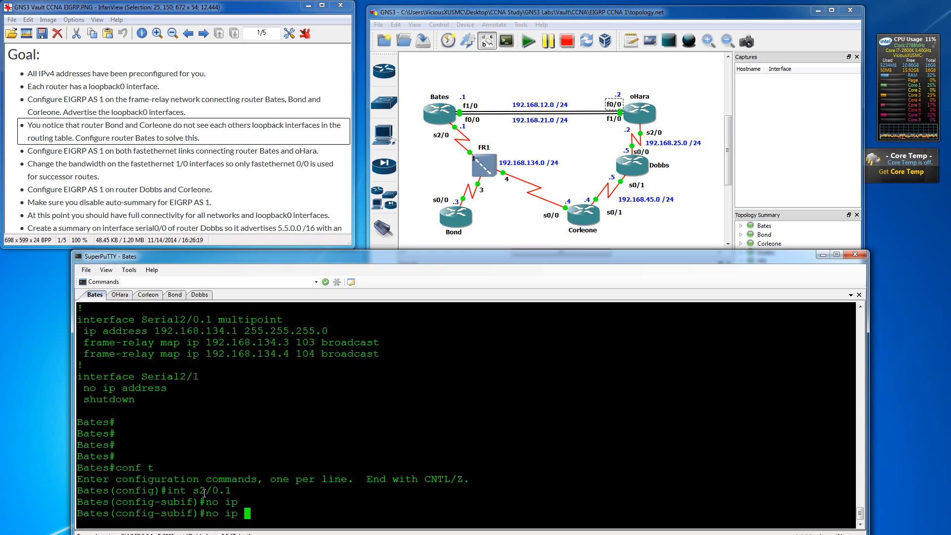
type("p")
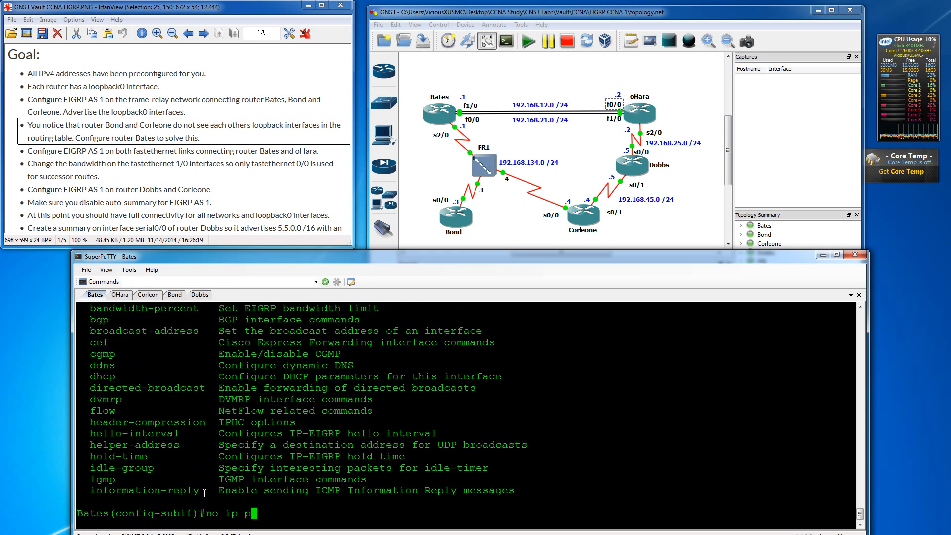
key("BackSpace")
type("sp")
key("Tab")
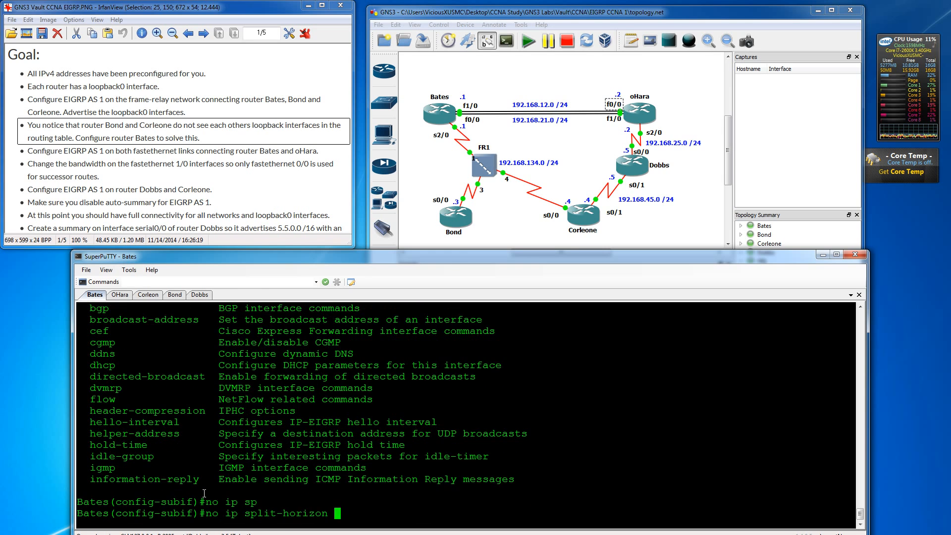
key("Return")
key("Return")
key("Return")
key("Return")
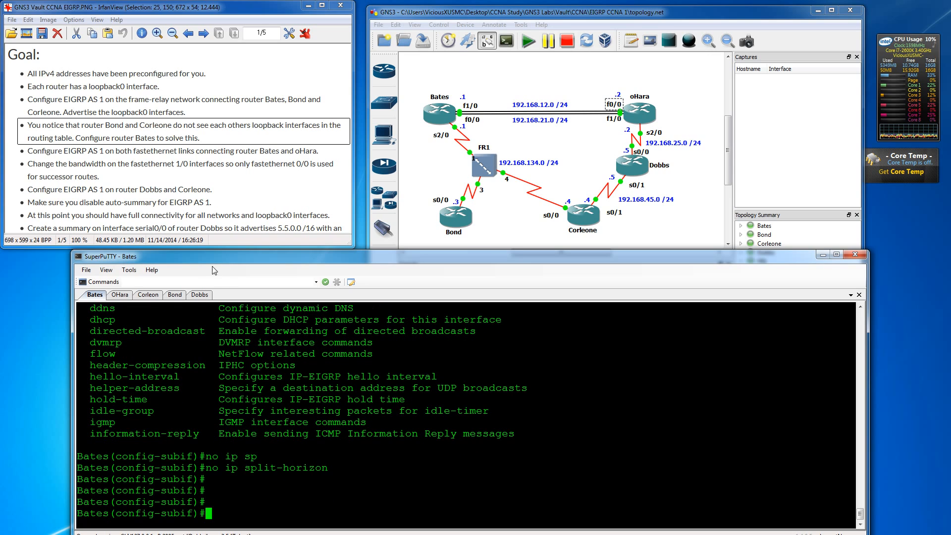
Switch to the Bond console and check the routing table repeatedly with show ip route for Corleone's loopback.
left_click(174, 295)
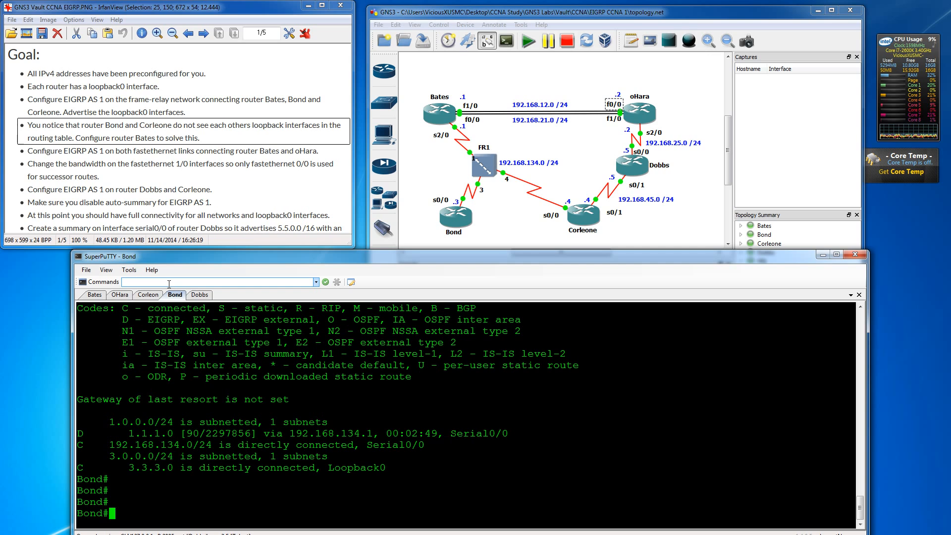
type("show ip route")
key("Return")
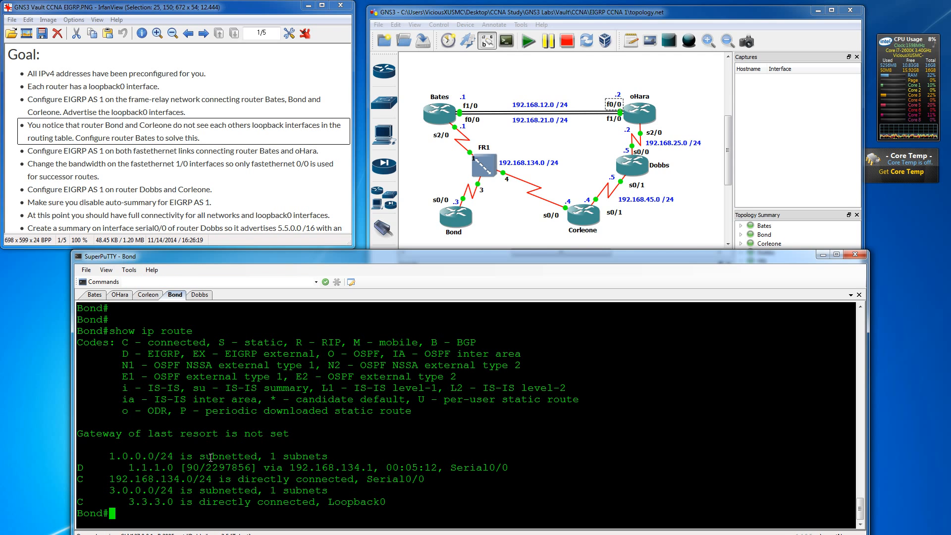
key("Up")
key("Return")
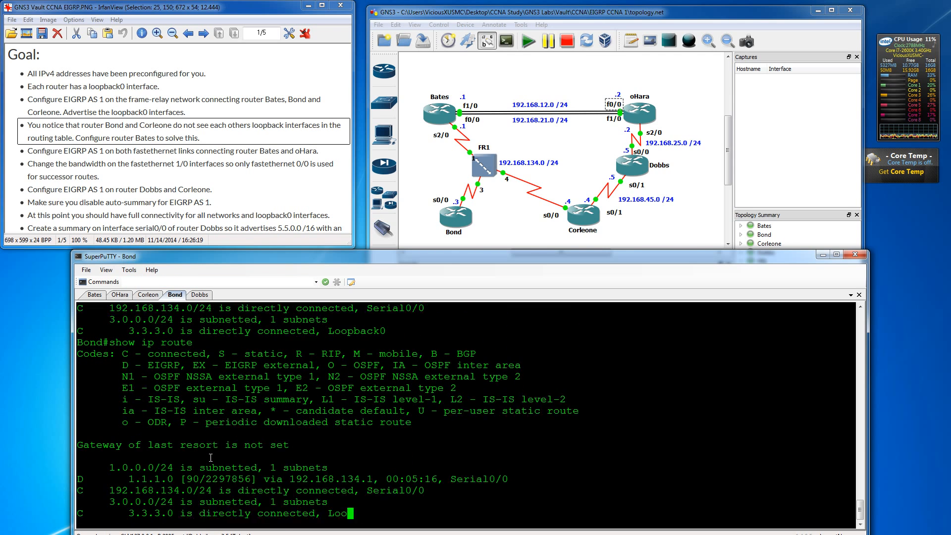
key("Up")
key("Return")
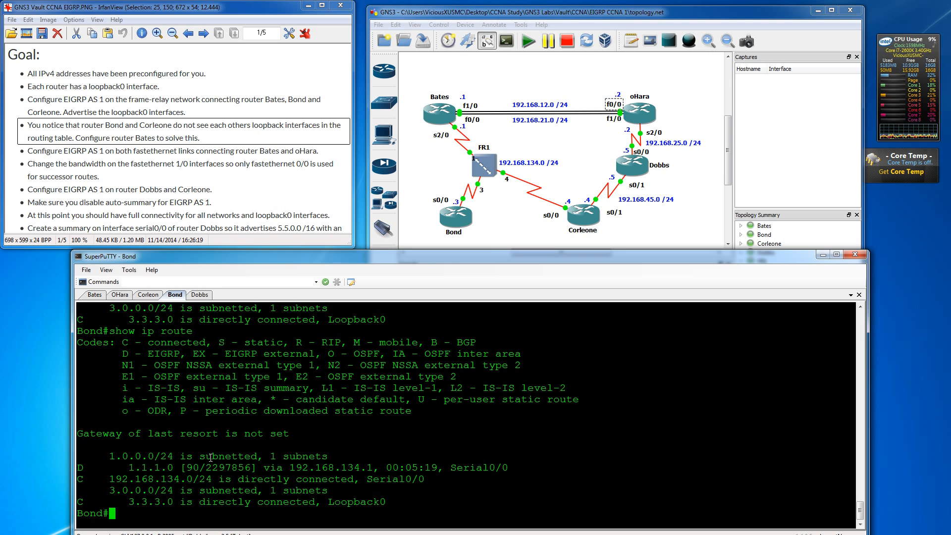
key("Up")
key("Return")
Switch back to the Bates console and review the commands entered for subinterface s2/0.1.
left_click(101, 296)
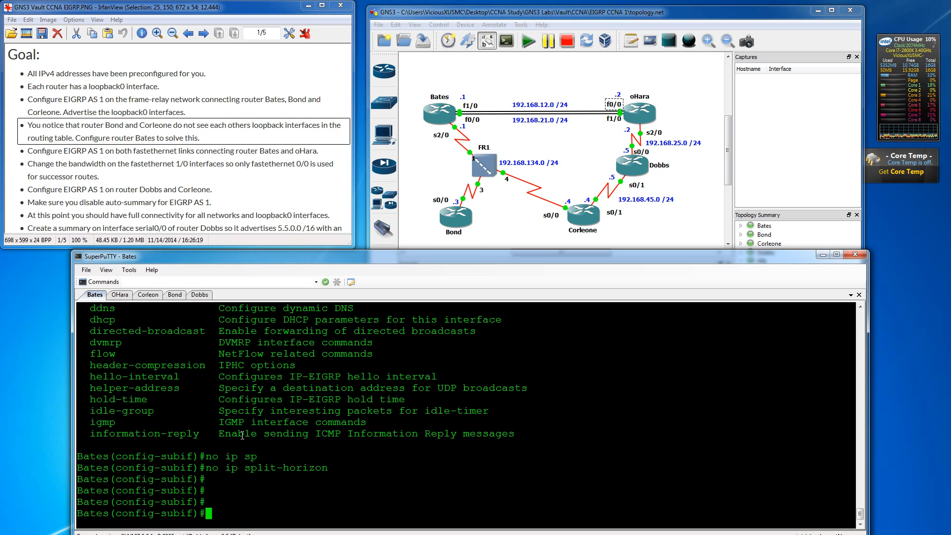
scroll(275, 448, "up", 6)
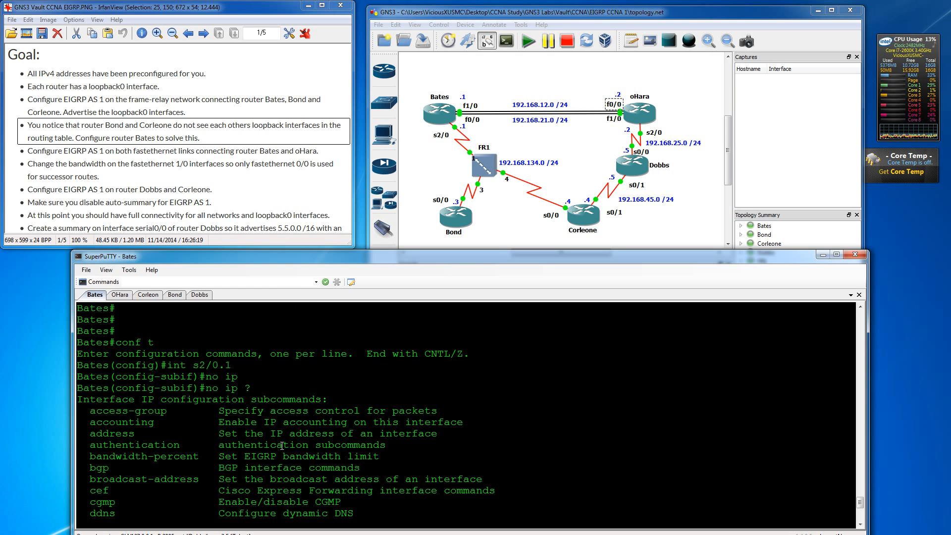
scroll(282, 445, "down", 6)
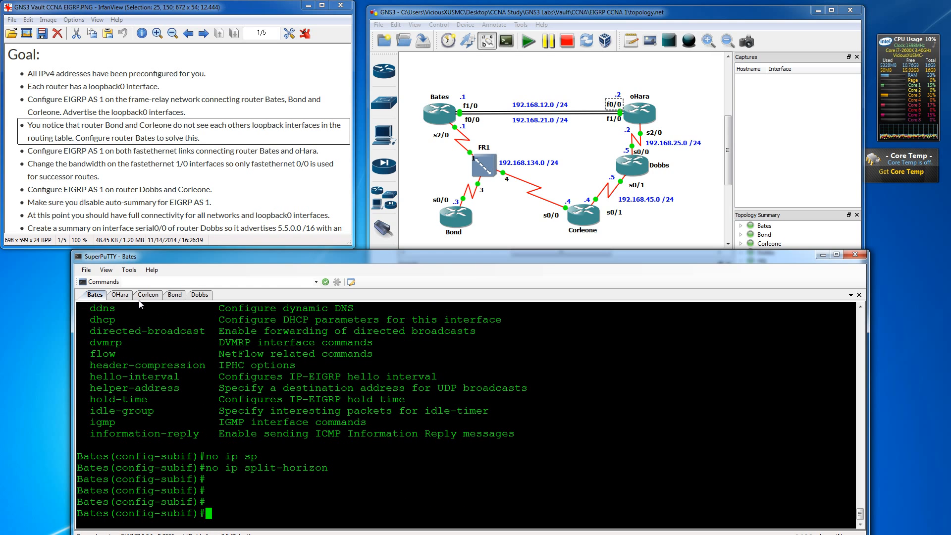
Switch to the Bond console and recheck its routing table with show ip route for Corleone's loopback.
left_click(181, 297)
key("Up")
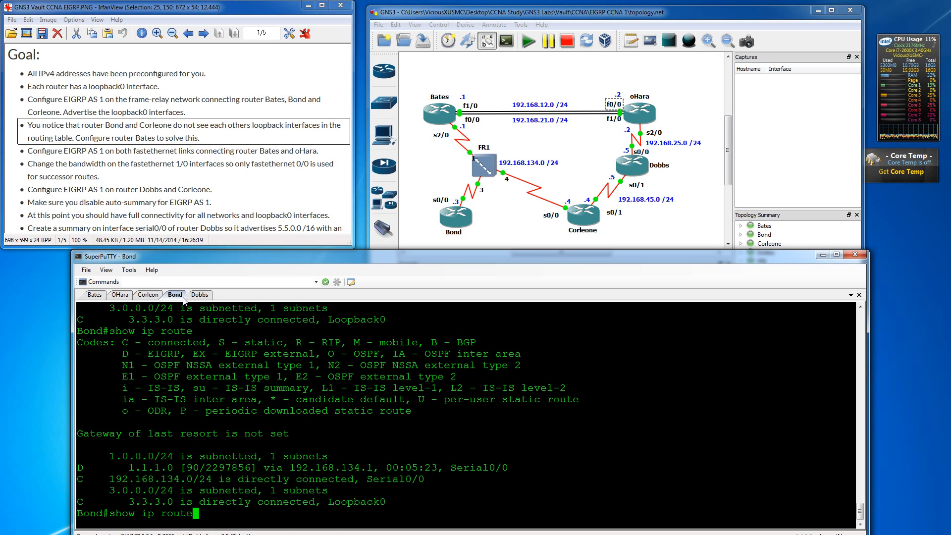
key("Return")
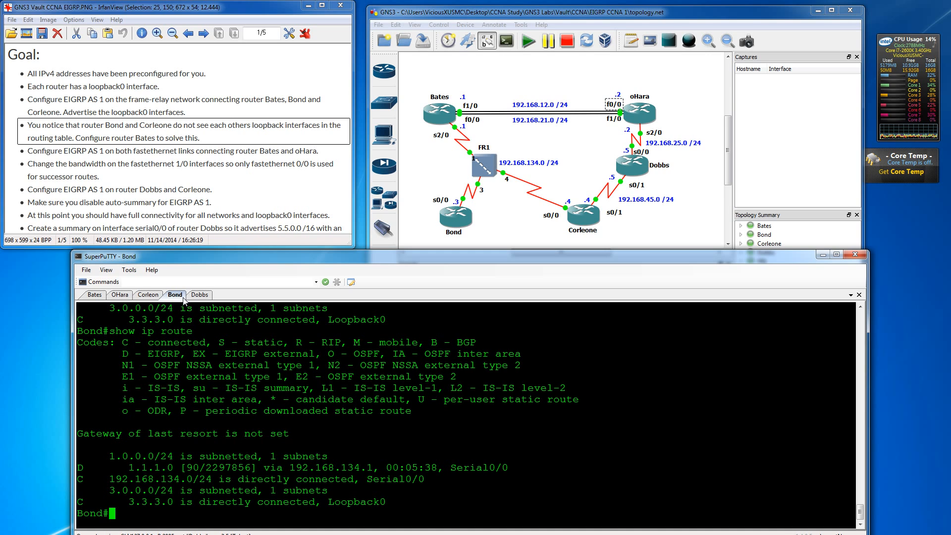
key("Up")
key("Return")
On the Corleone console, exit to privileged EXEC mode and display the routing table with show ip route.
left_click(159, 297)
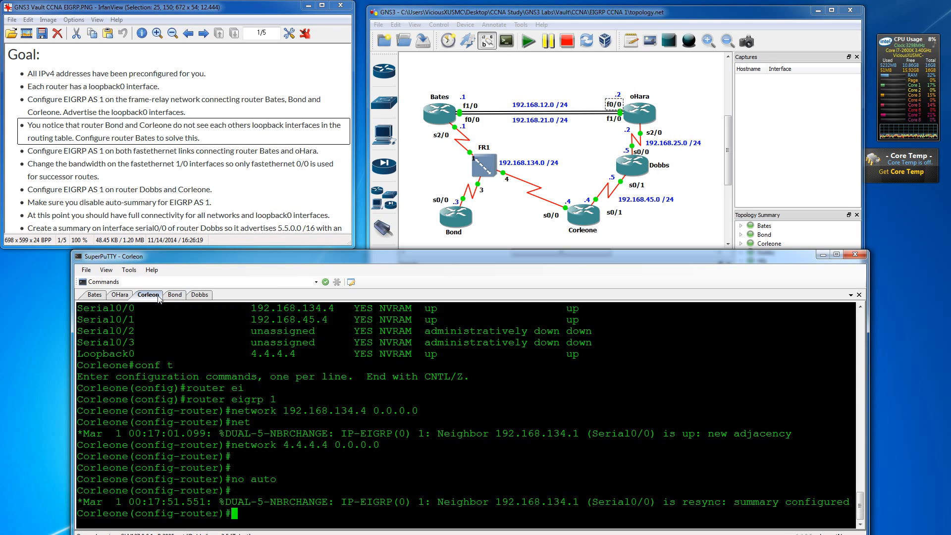
key("Return")
key("Return")
key("Return")
type("exit")
key("Return")
key("Return")
key("Return")
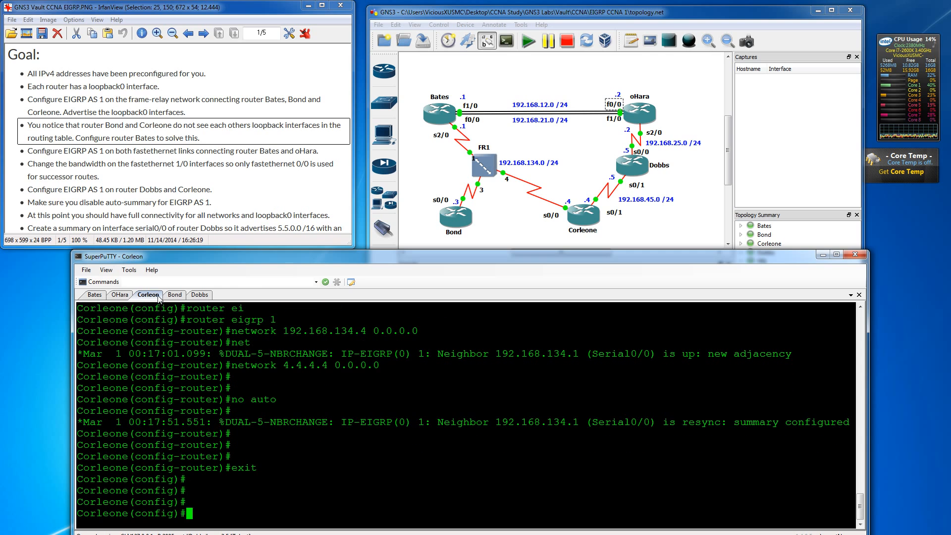
type("exit")
key("Return")
type("show ip route")
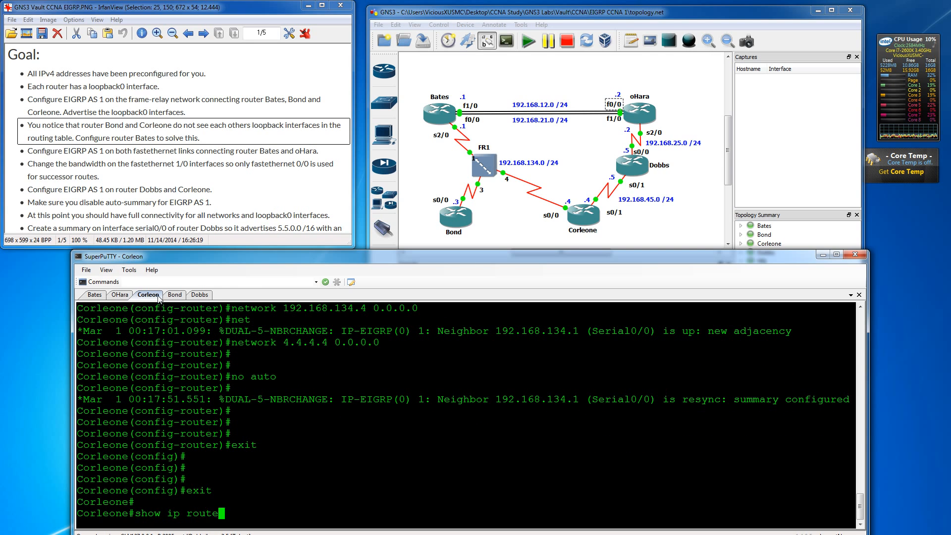
key("Return")
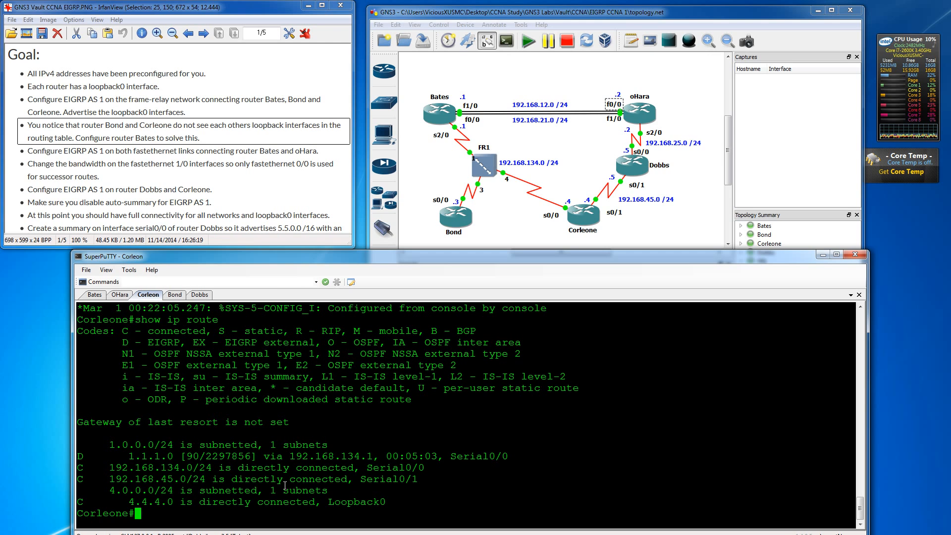
Switch to the Bates console and exit subinterface and global configuration back to privileged EXEC mode.
left_click(95, 295)
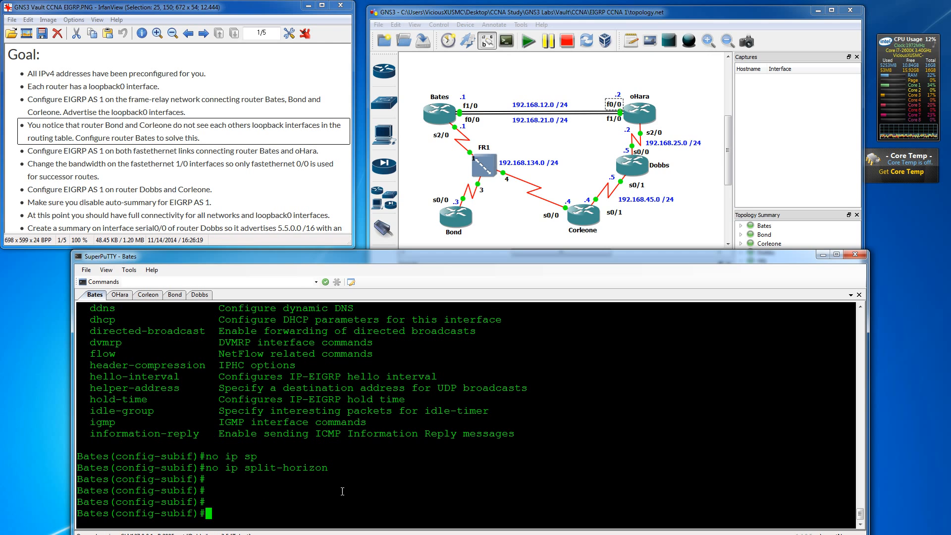
scroll(362, 505, "up", 3)
scroll(366, 504, "down", 3)
type("exit")
key("Return")
key("Return")
key("Return")
type("exit")
key("Return")
key("Return")
key("Return")
key("Return")
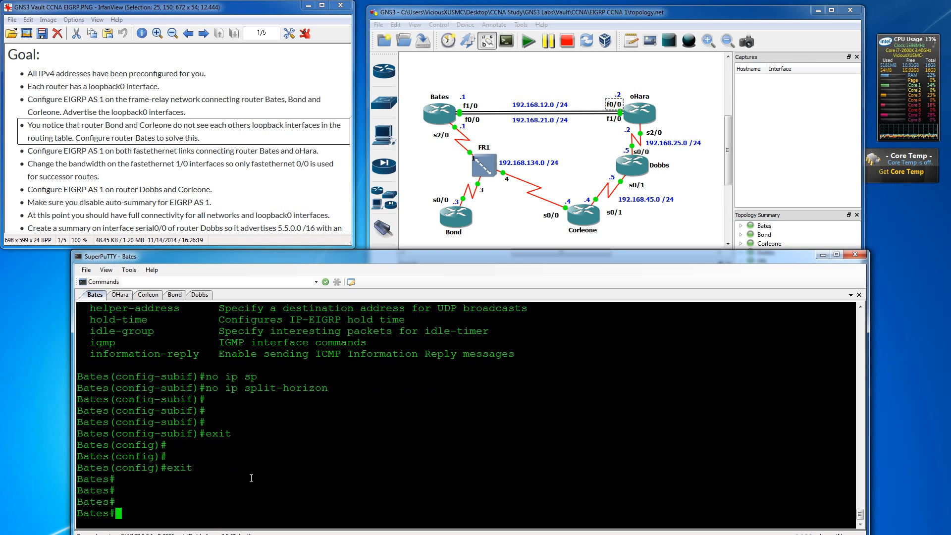
Return to the Corleone console and check repeatedly with show ip route for Bond's loopback.
left_click(158, 297)
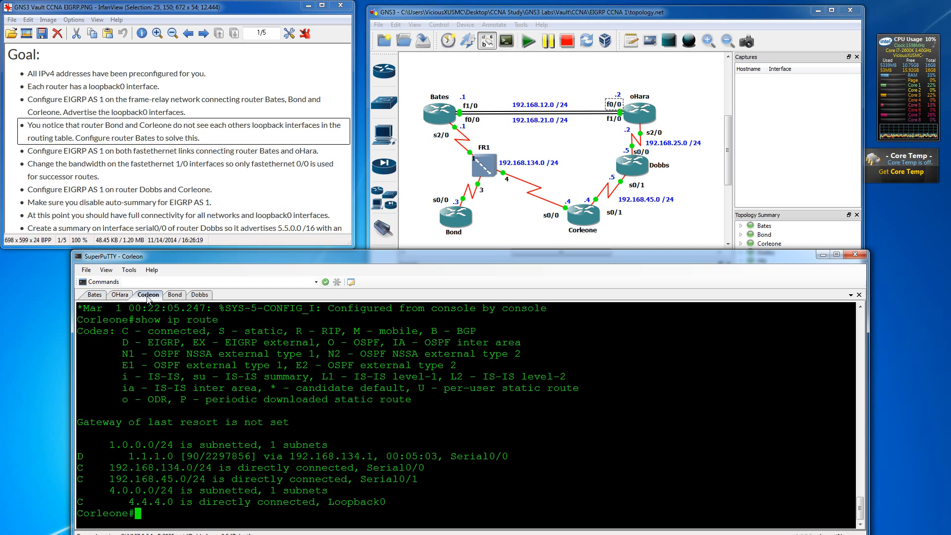
key("Up")
key("Return")
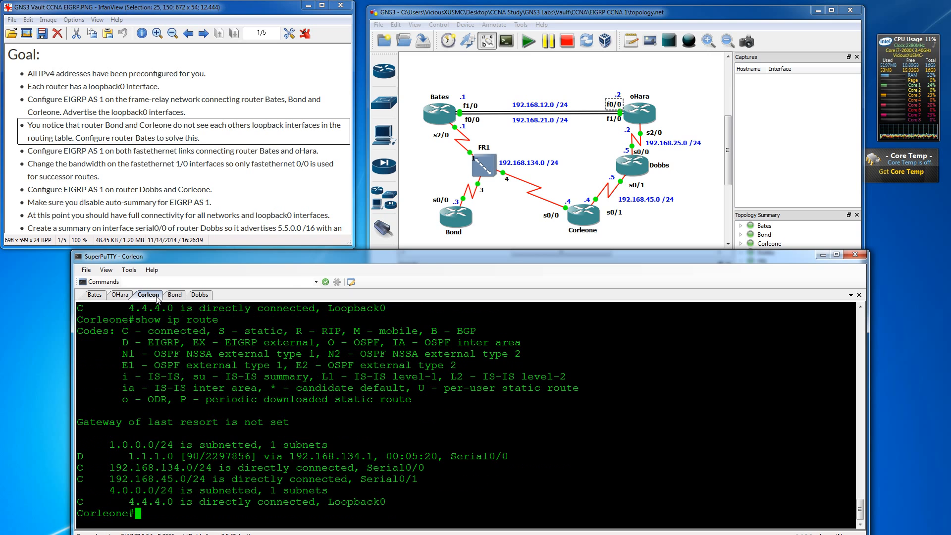
key("Up")
key("Return")
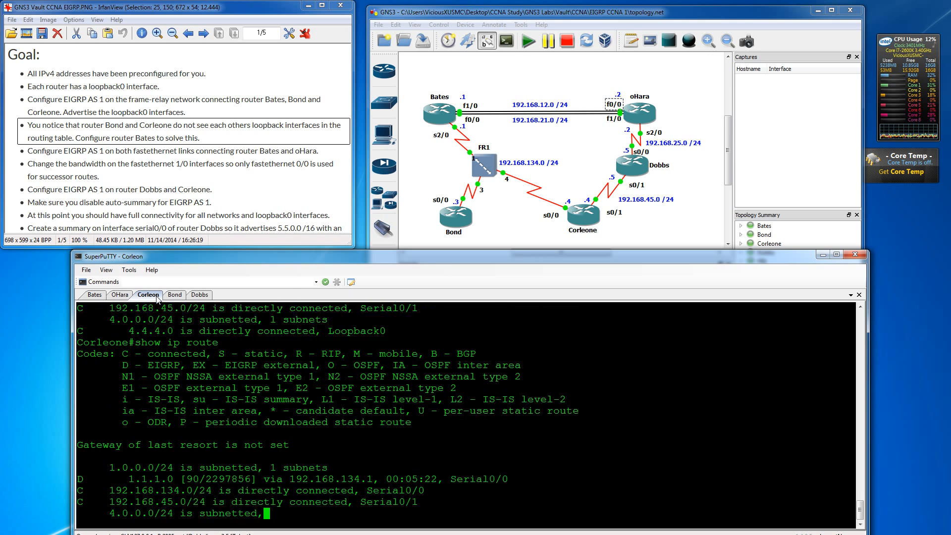
key("Up")
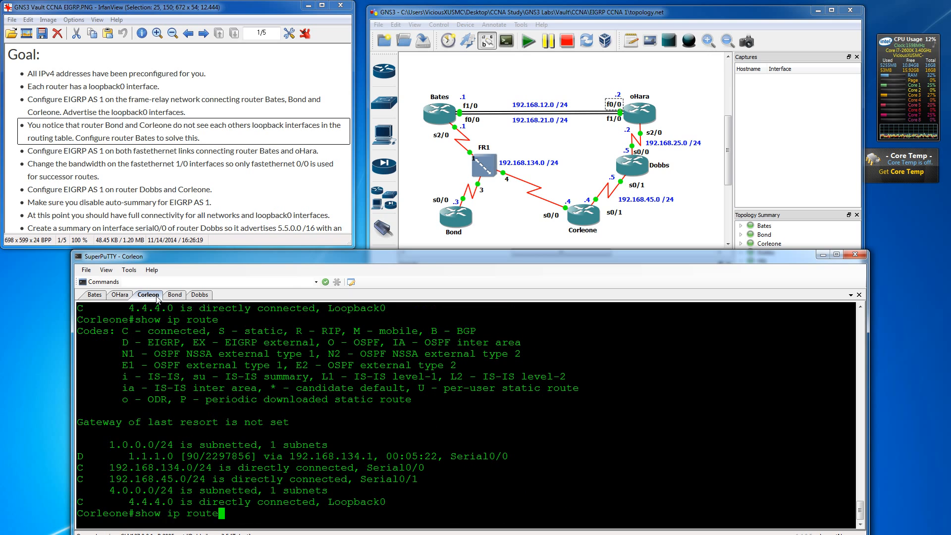
key("Return")
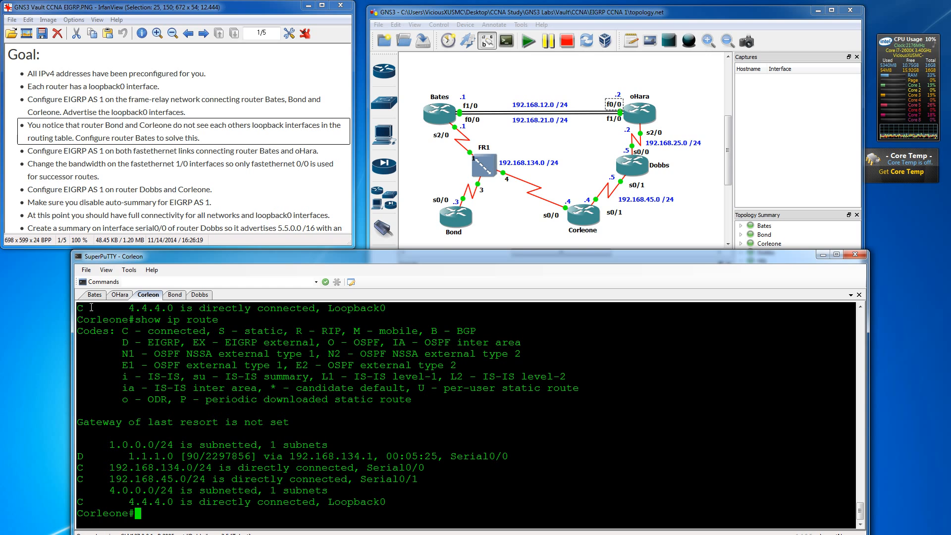
Display the routing table on Bates with show ip route.
left_click(95, 294)
type("show ip")
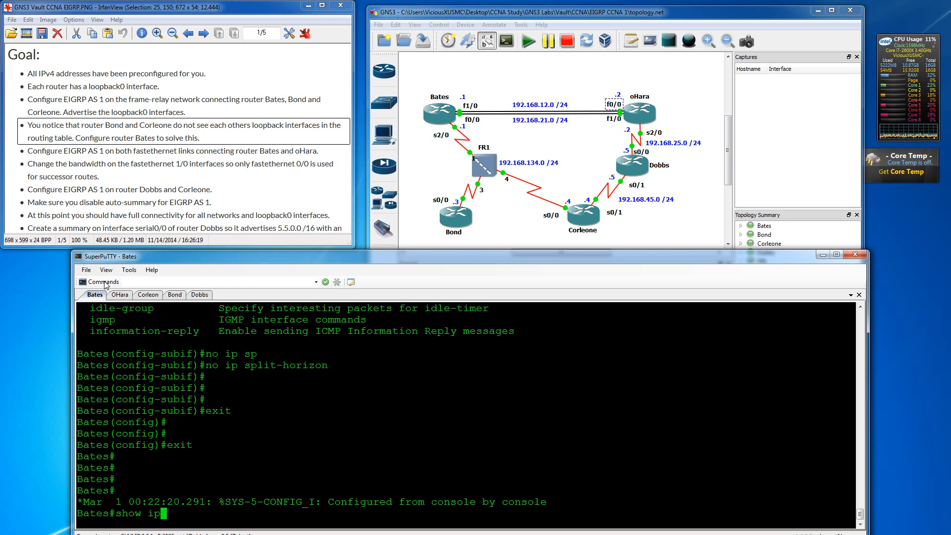
type(" route")
key("Return")
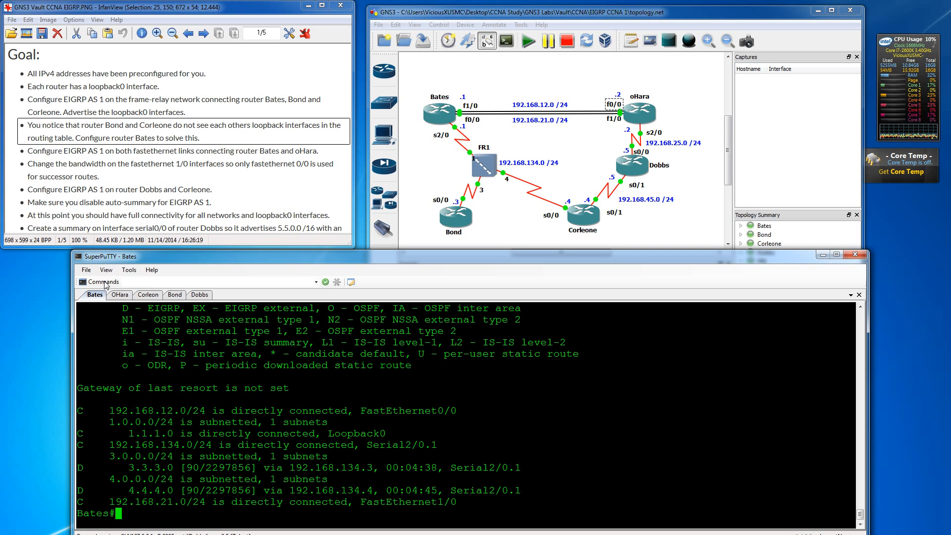
Run show ip route on Corleone once more to look for Bond's loopback route.
left_click(151, 296)
key("Up")
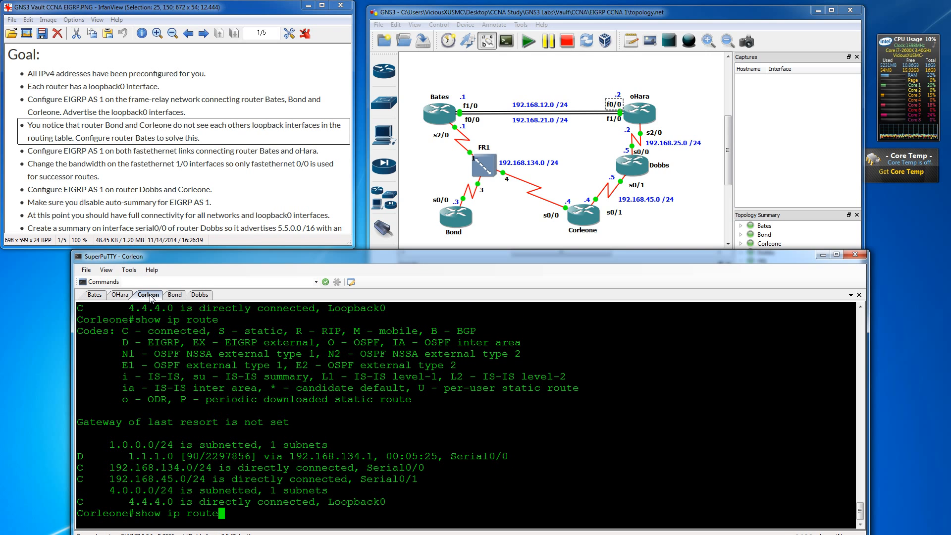
key("Return")
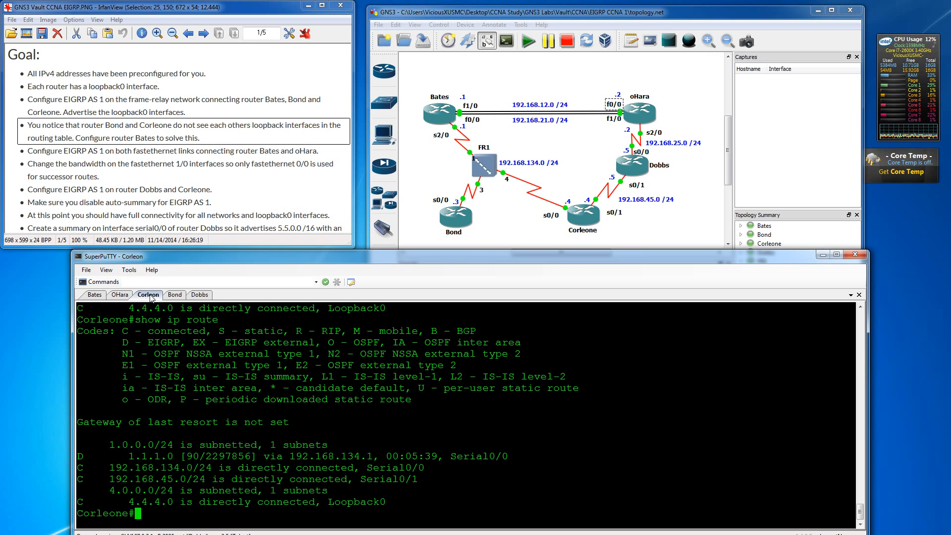
On the Bates console, review the earlier output and the commands entered for subinterface s2/0.1.
left_click(95, 296)
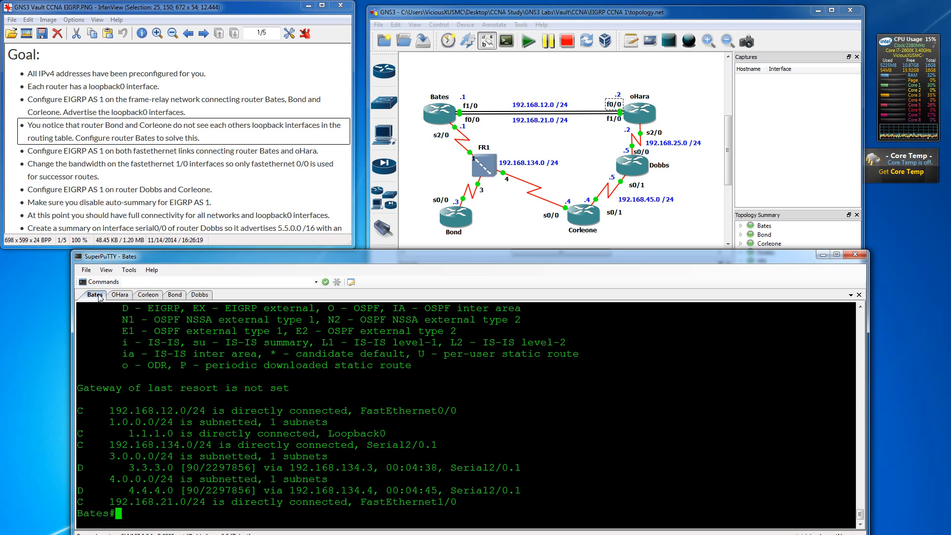
key("Return")
key("Return")
key("Return")
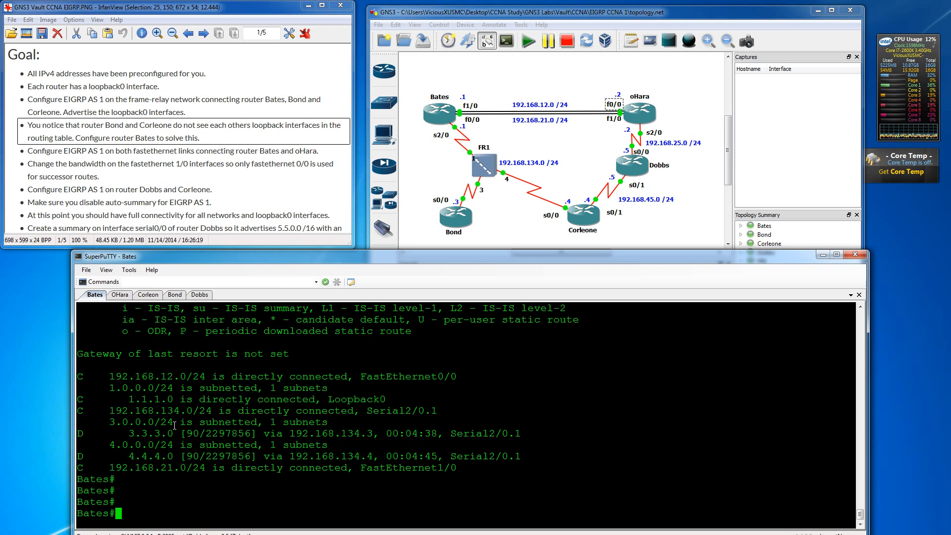
scroll(375, 422, "up", 6)
scroll(346, 455, "up", 6)
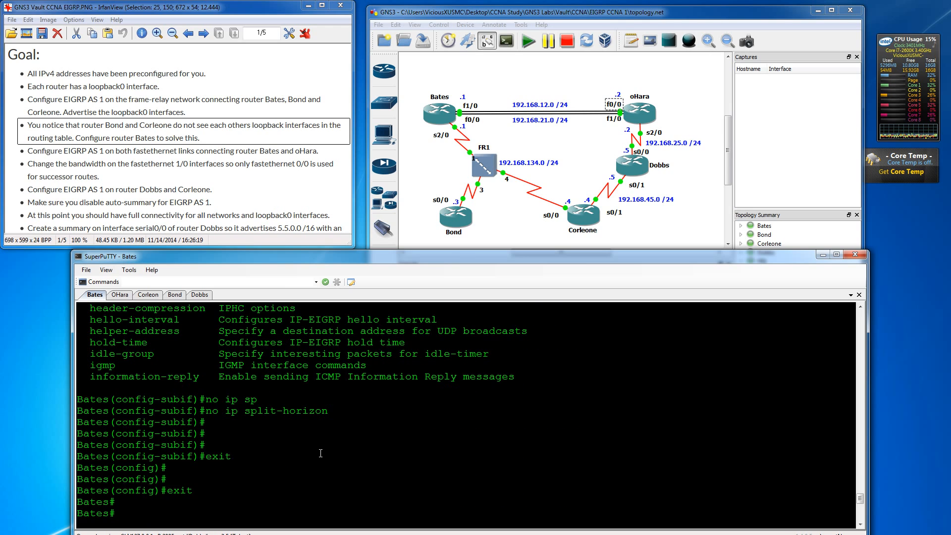
scroll(261, 441, "up", 6)
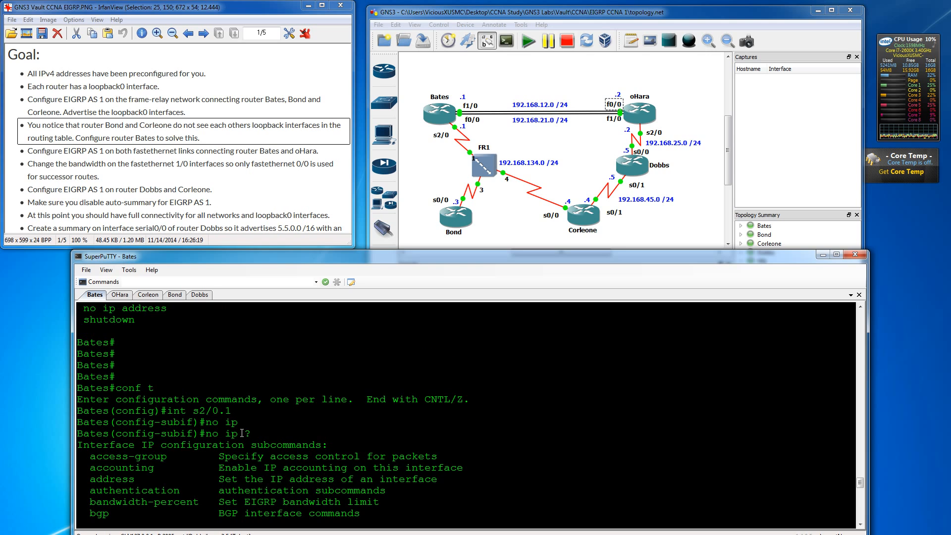
scroll(172, 410, "down", 15)
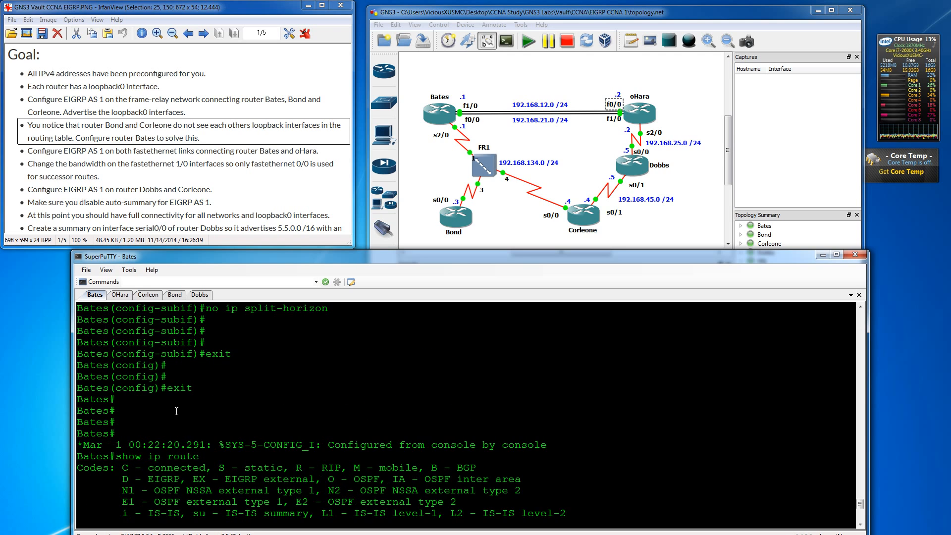
Enter global configuration mode on Bates, open interface s2/0 and list the options for no ip split-horizon.
type("conf t")
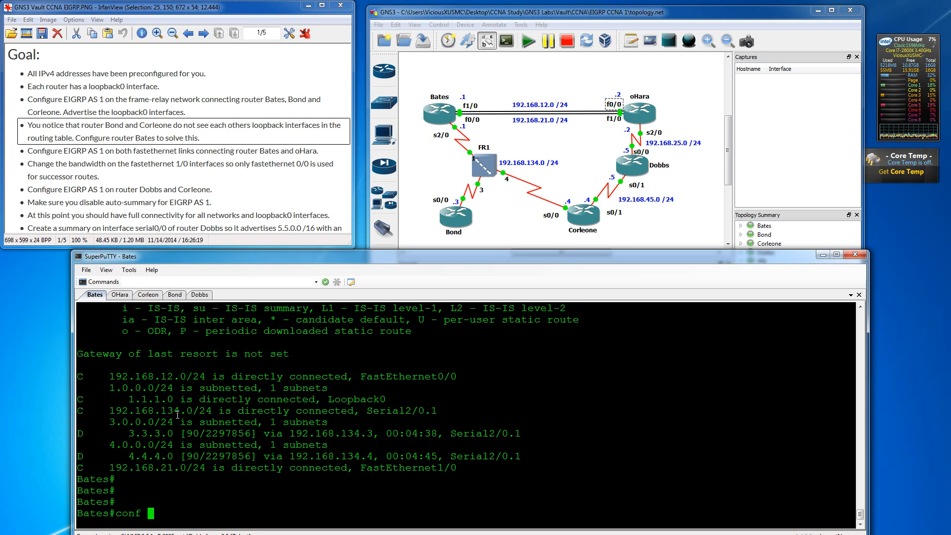
key("Return")
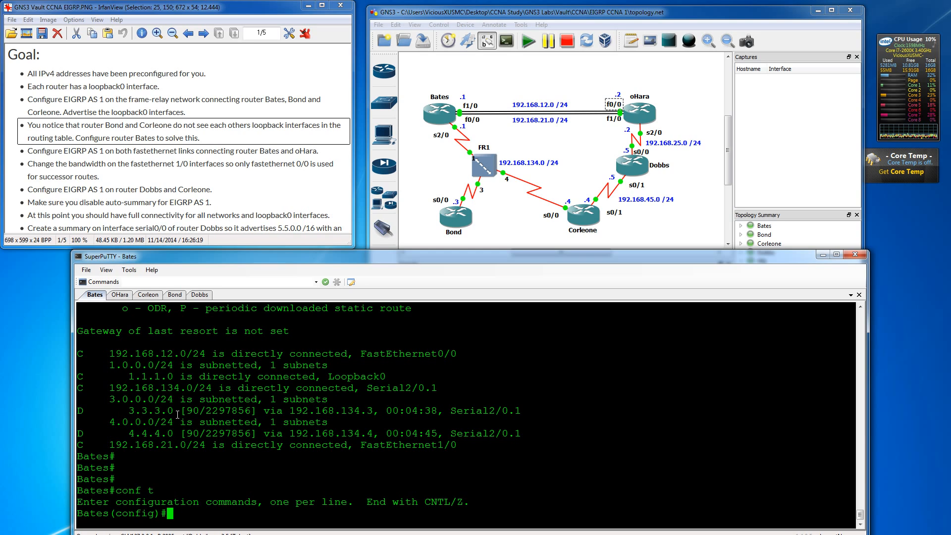
type("int s2/0")
key("Return")
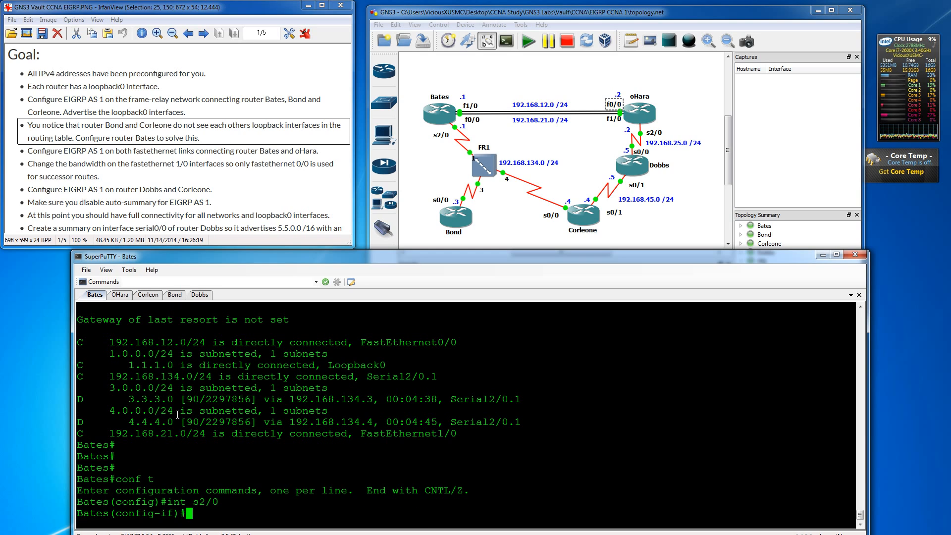
type("no ip sp")
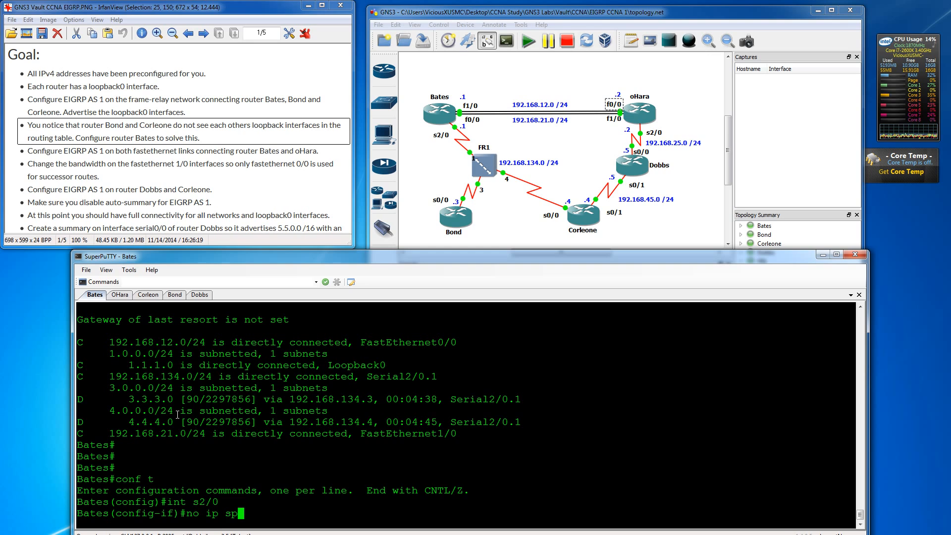
key("Tab")
type("?")
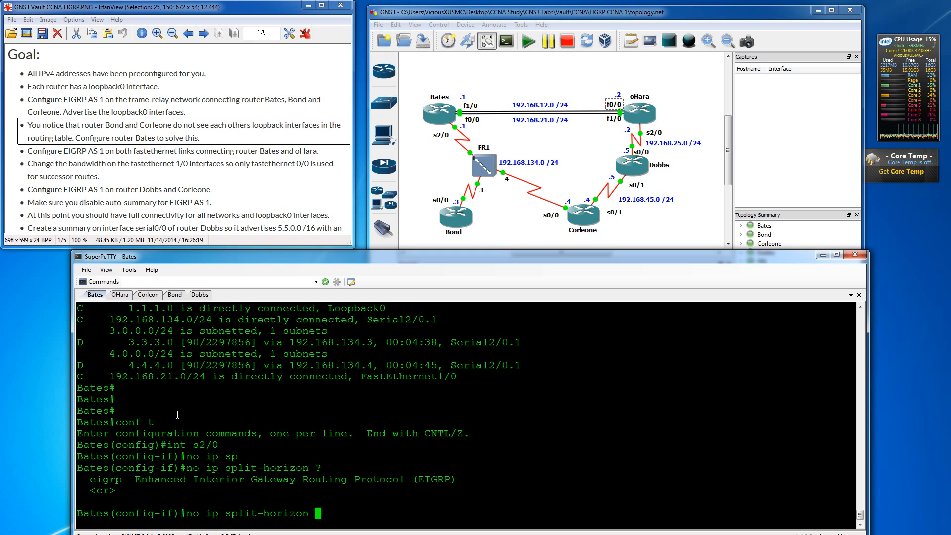
Discard the unfinished command, exit interface s2/0 and open subinterface s2/0.1 for configuration.
key("BackSpace")
key("BackSpace")
key("BackSpace")
key("BackSpace")
key("BackSpace")
key("BackSpace")
key("BackSpace")
key("BackSpace")
key("BackSpace")
key("BackSpace")
key("BackSpace")
key("BackSpace")
key("BackSpace")
key("BackSpace")
key("BackSpace")
key("BackSpace")
key("BackSpace")
key("BackSpace")
key("BackSpace")
key("BackSpace")
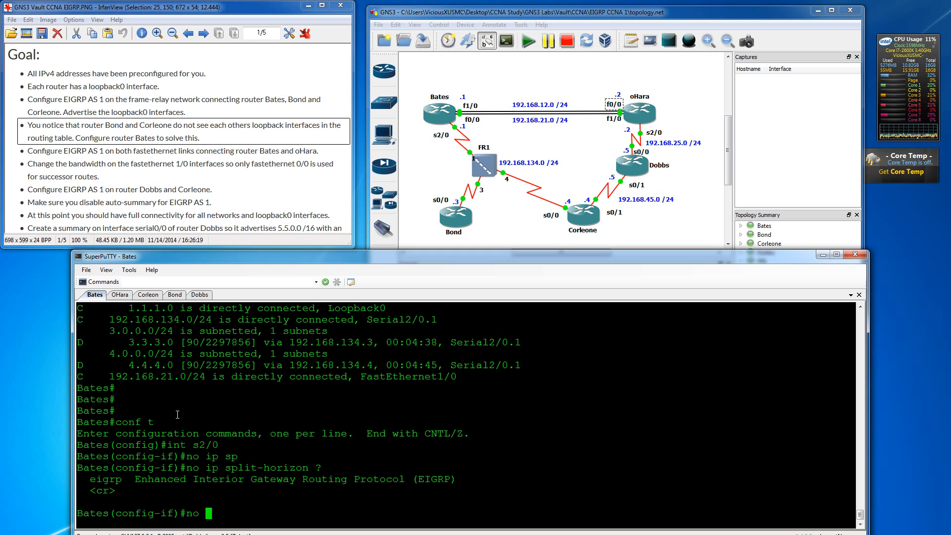
type("exit")
key("Return")
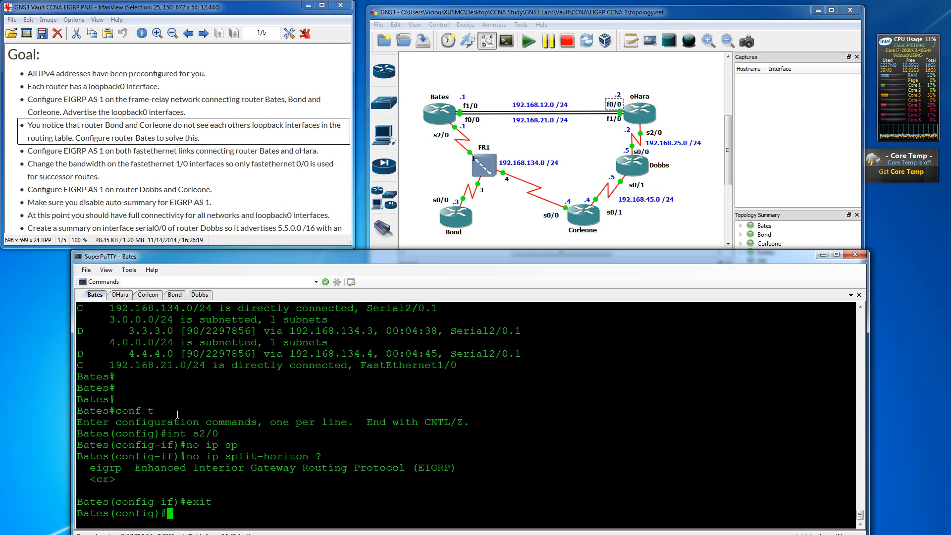
key("Return")
type("int s")
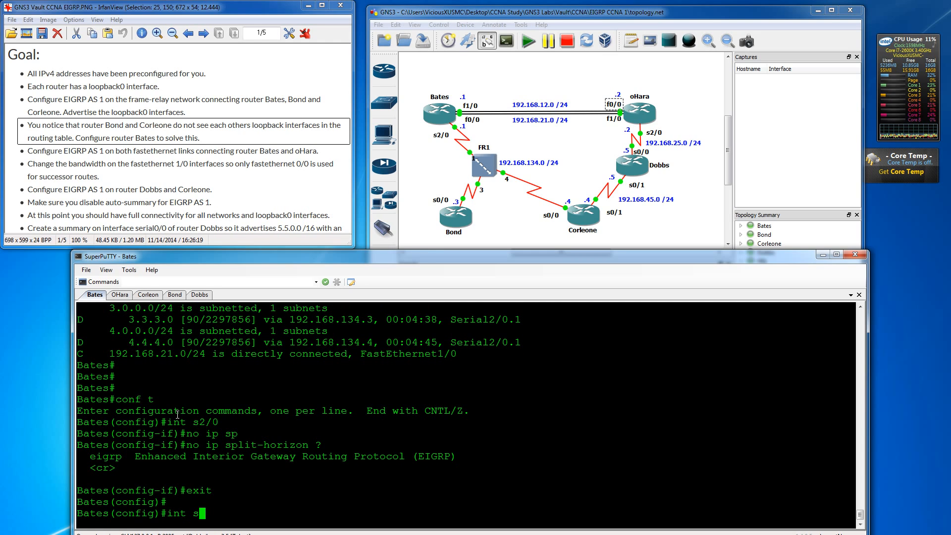
type("2/0.1")
key("Return")
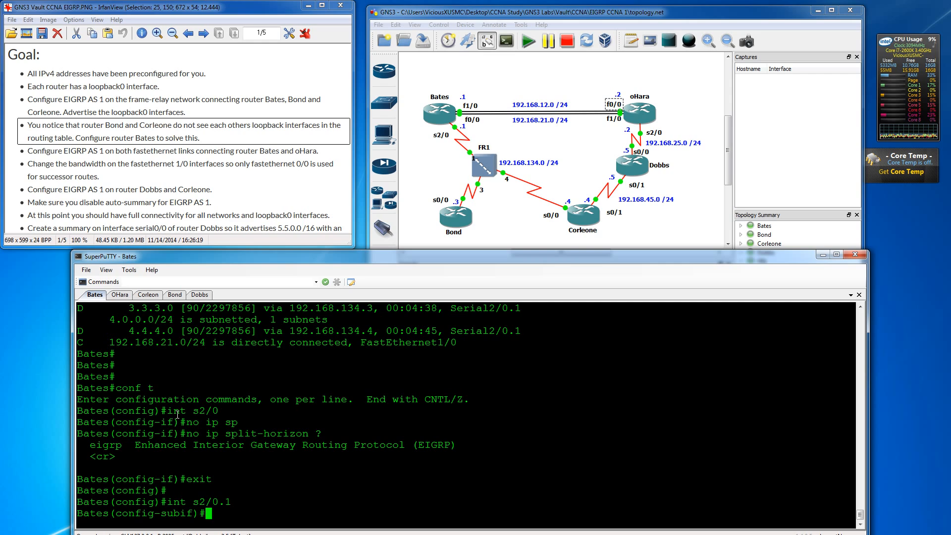
List the available options for no ip split-horizon on subinterface s2/0.1.
left_click_drag(180, 433, 299, 434)
left_click(299, 439)
type("no ip sp")
key("Tab")
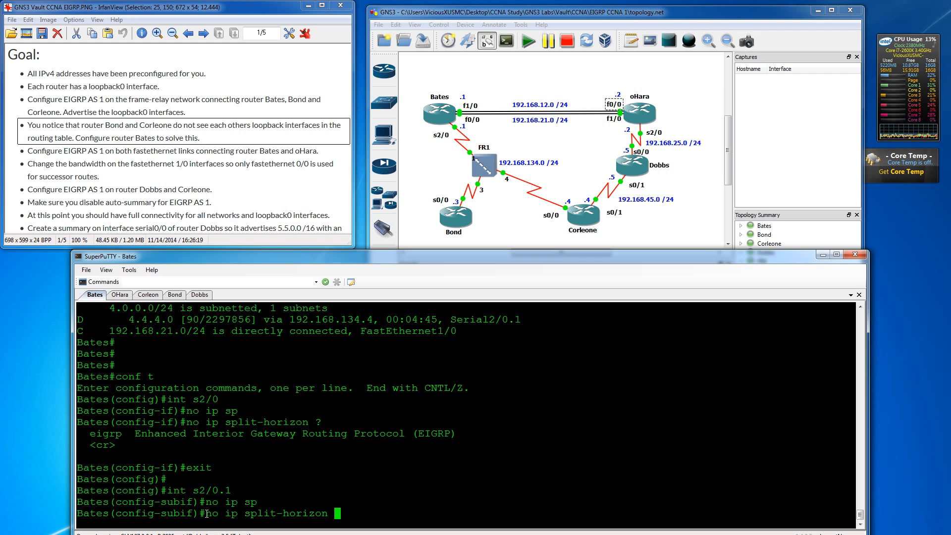
left_click_drag(206, 513, 324, 513)
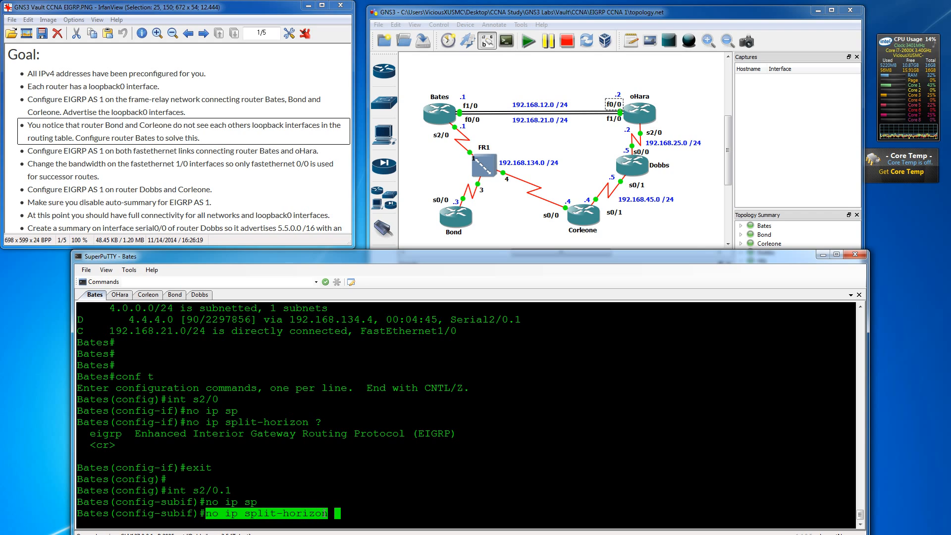
left_click(359, 511)
key("BackSpace")
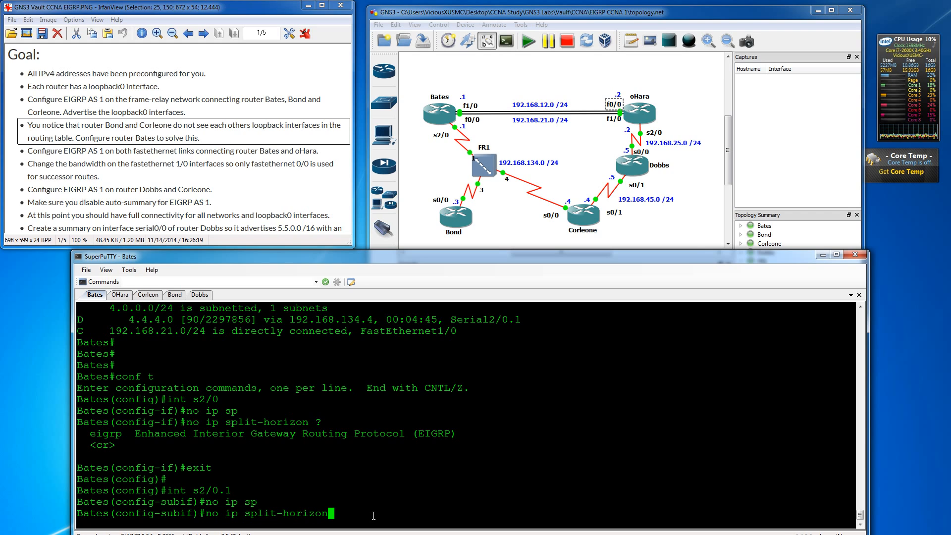
type("?")
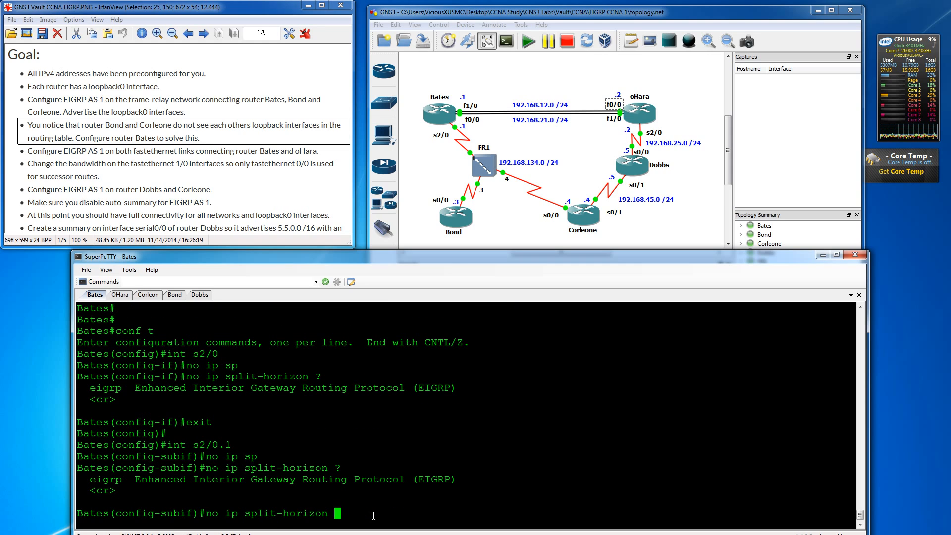
Disable split horizon for EIGRP AS 1 on Bates subinterface s2/0.1 and return to privileged EXEC mode.
type("ei")
key("Tab")
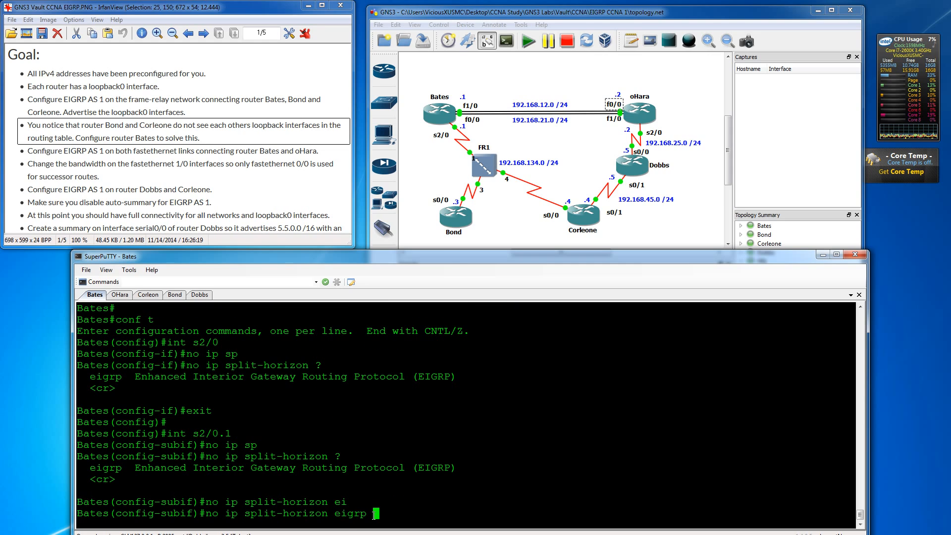
key("Return")
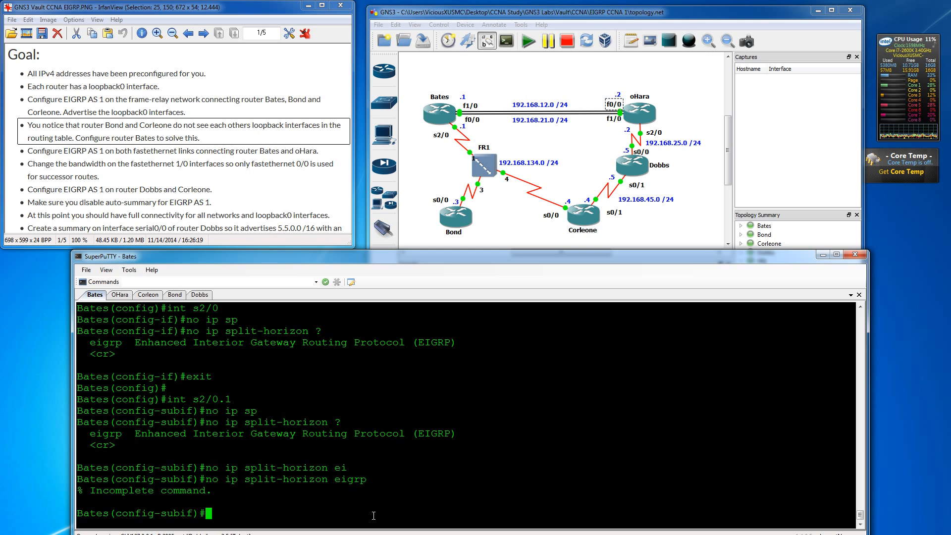
key("Up")
type("?")
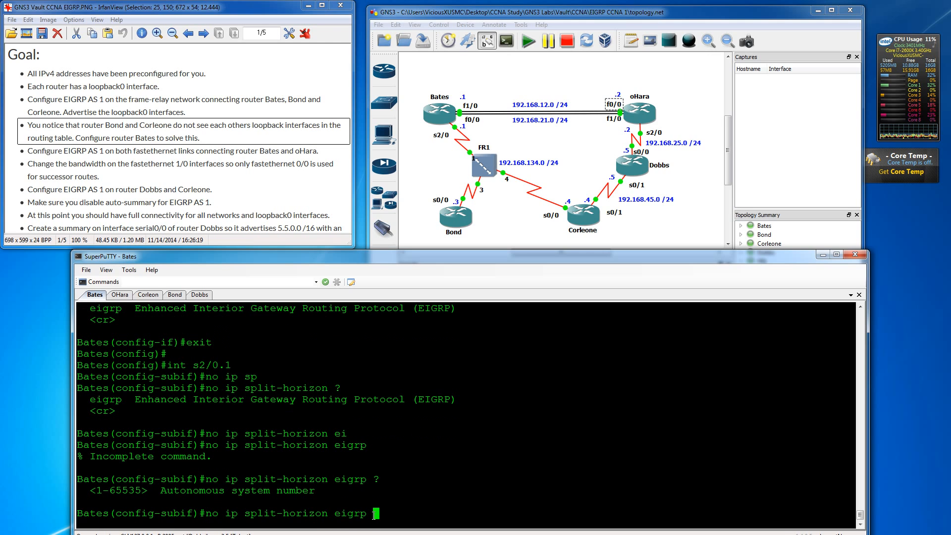
type("1")
key("Return")
type("?")
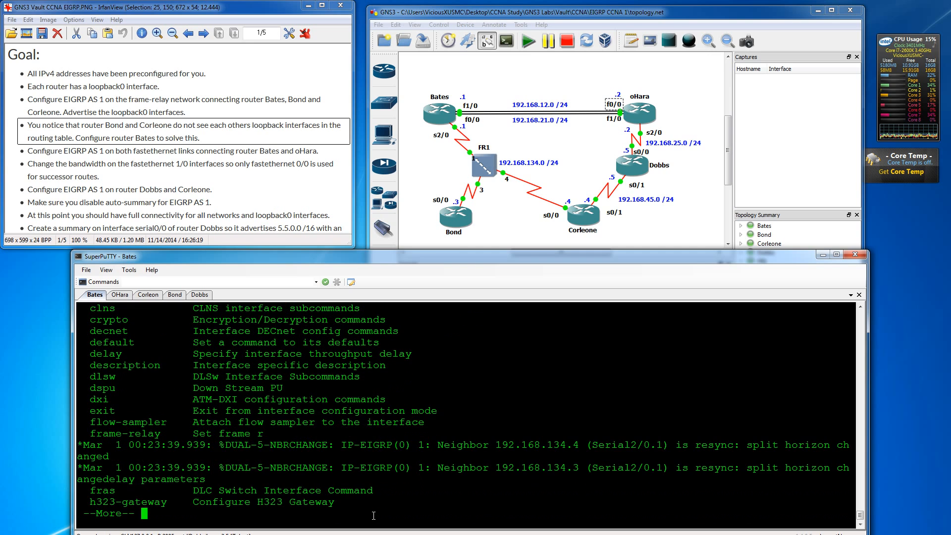
key("ctrl+c")
key("ctrl+c")
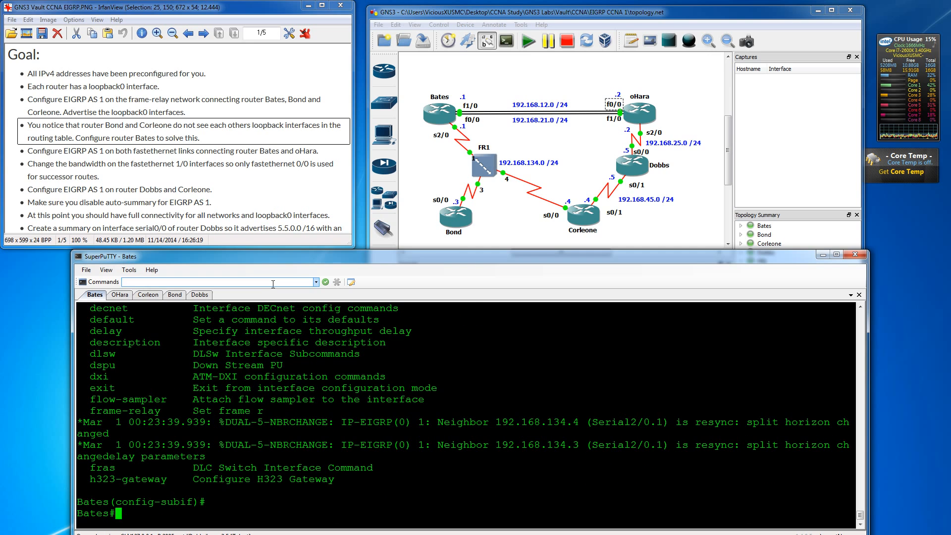
Switch to the Bond console and display its IP routing table.
left_click(175, 295)
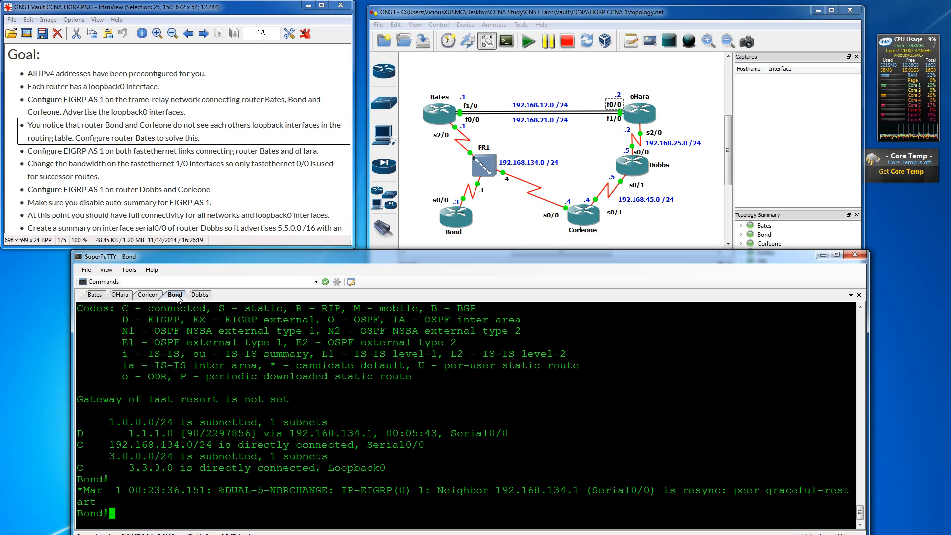
type("show ip route")
key("Return")
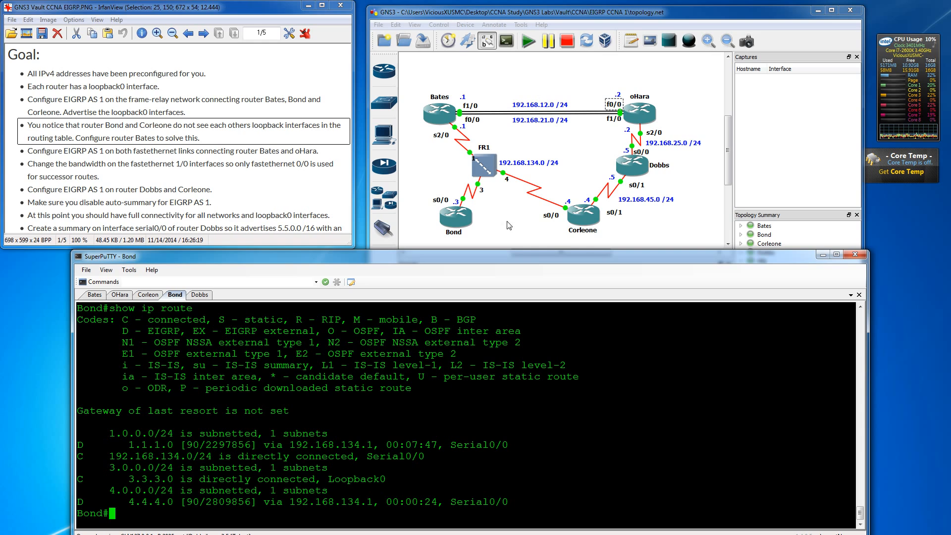
Ping Corleone's loopback address 4.4.4.4 from Bond.
double_click(122, 515)
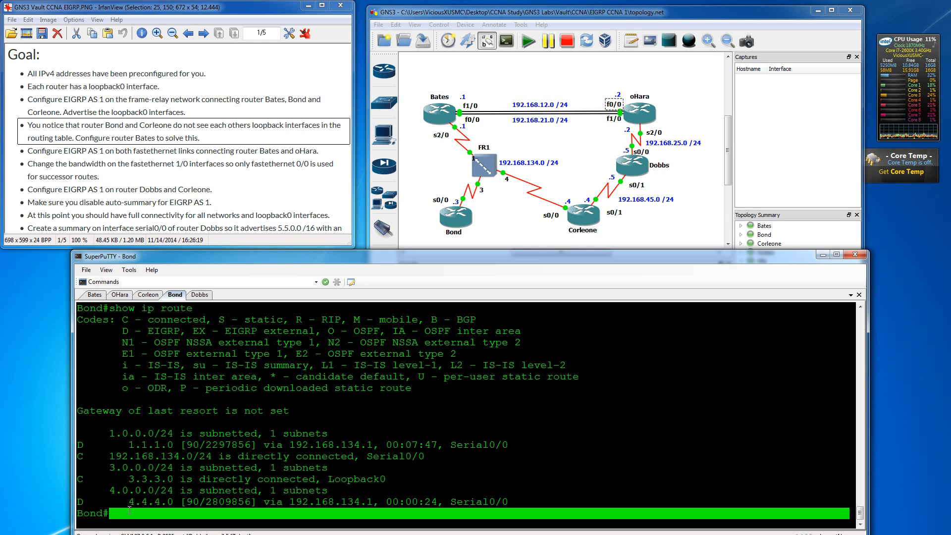
key("Return")
key("Return")
key("Return")
key("Return")
key("Return")
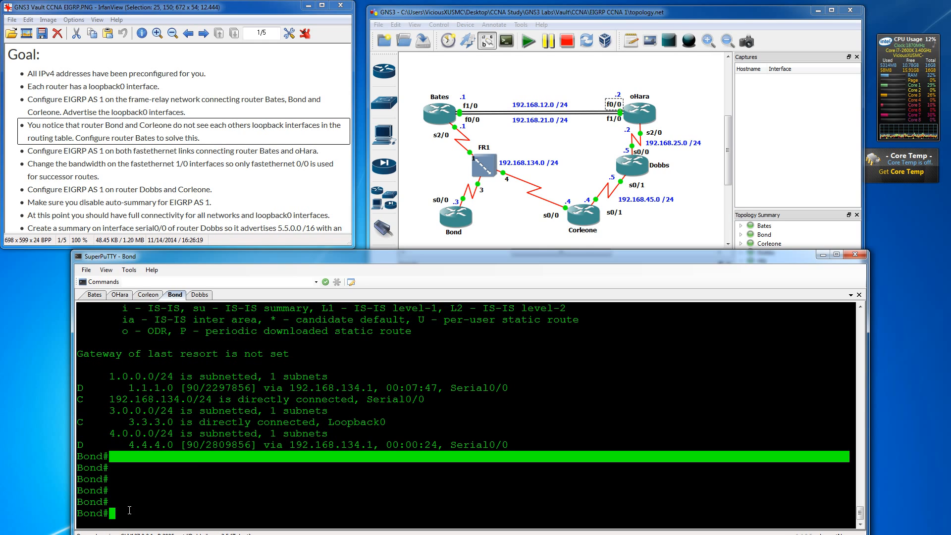
type("ping 4.4.4.4")
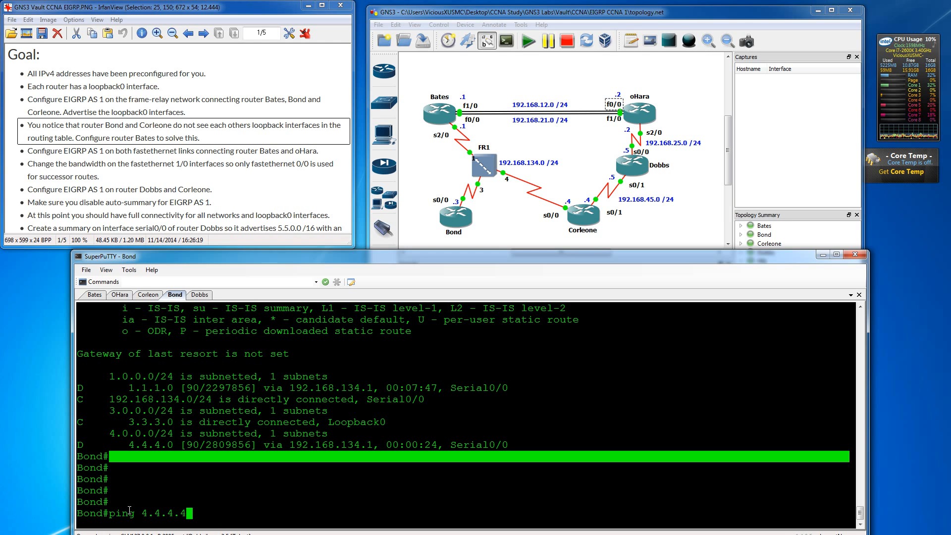
key("Return")
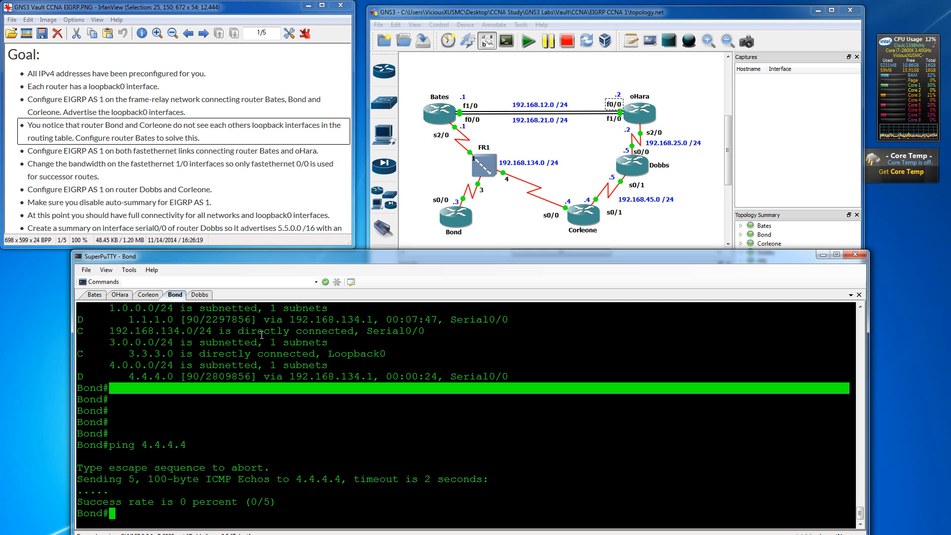
Examine the ping output and the routing table entries on Bond, and locate Corleone in the topology.
left_click(211, 390)
scroll(223, 401, "up", 6)
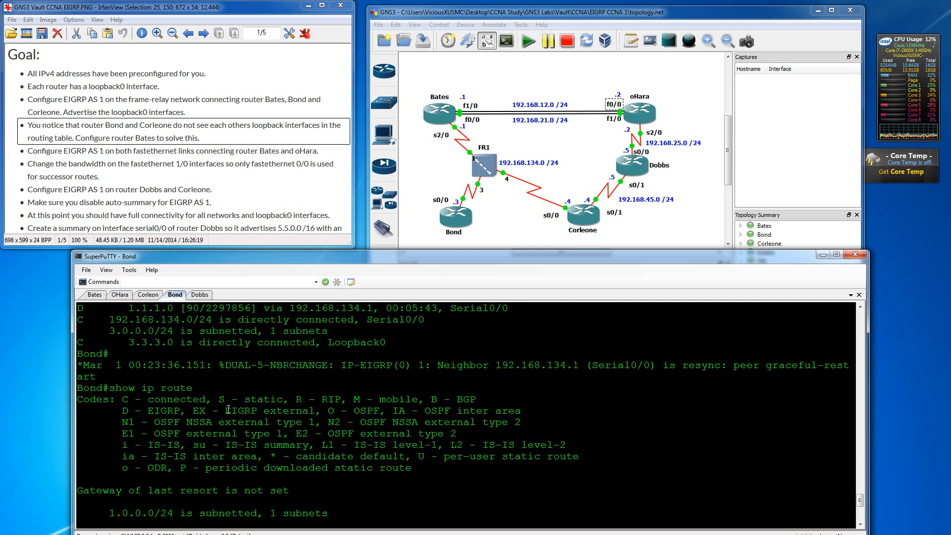
scroll(231, 412, "down", 6)
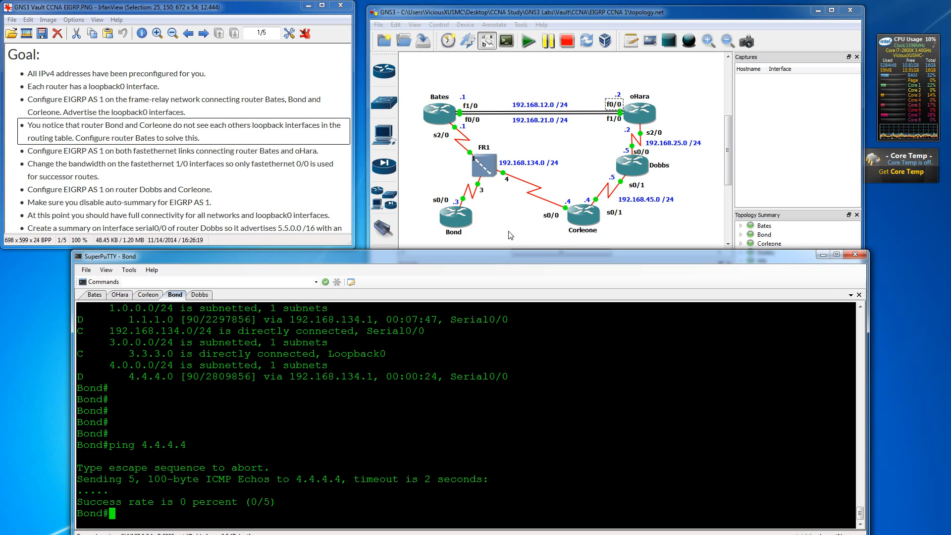
left_click(587, 223)
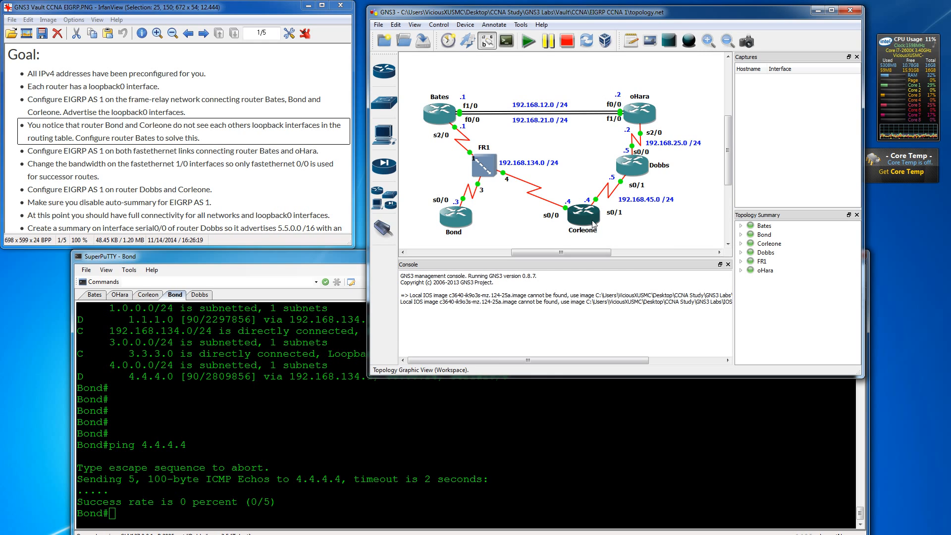
left_click(188, 512)
key("Return")
key("Return")
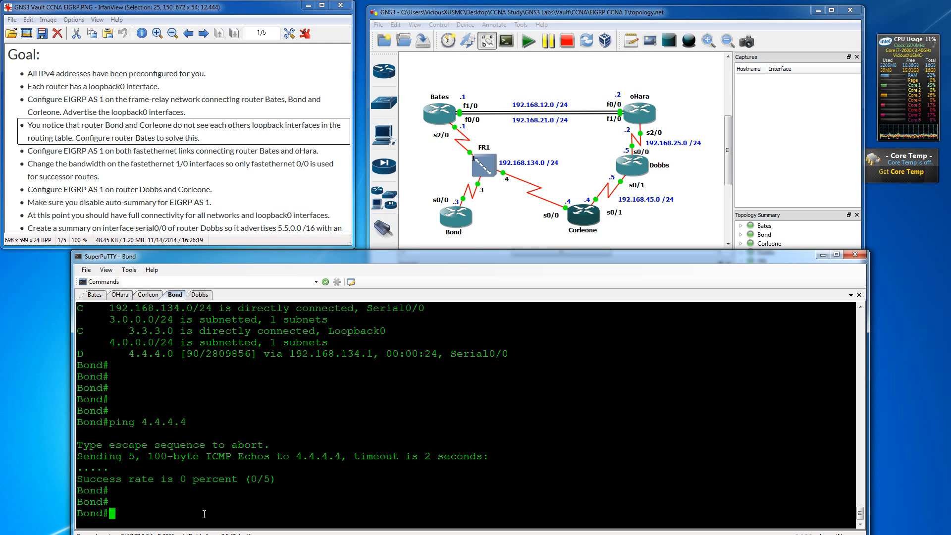
scroll(203, 485, "up", 3)
left_click_drag(104, 381, 308, 457)
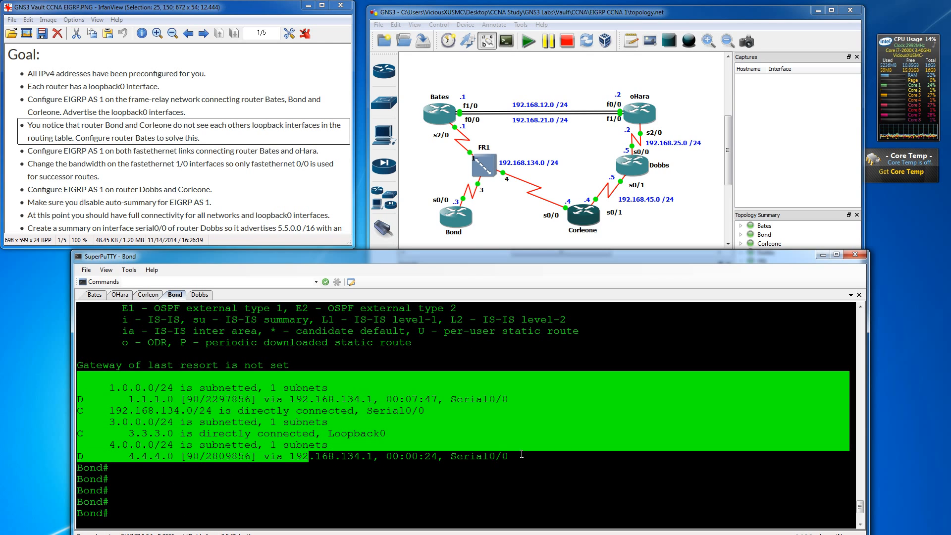
left_click_drag(542, 456, 109, 408)
left_click(287, 443)
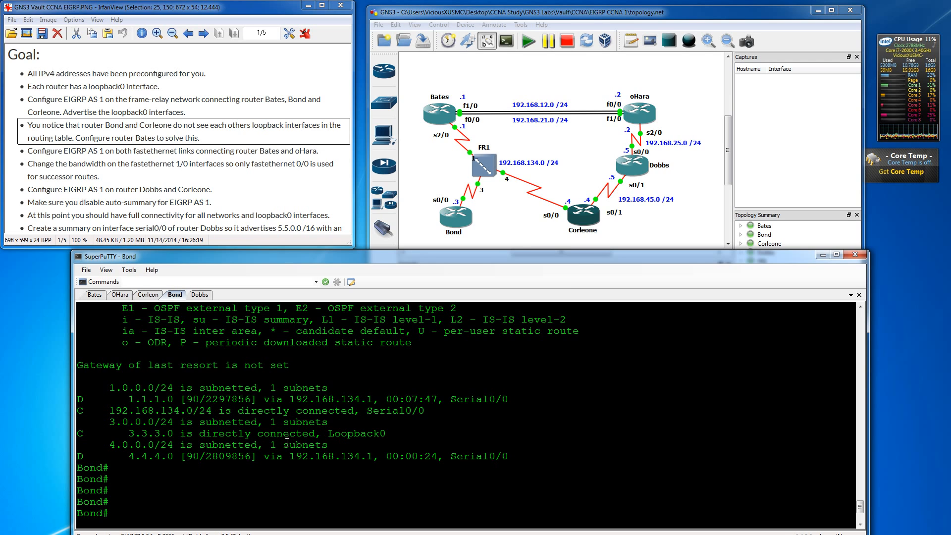
key("Return")
key("Return")
key("Return")
key("Return")
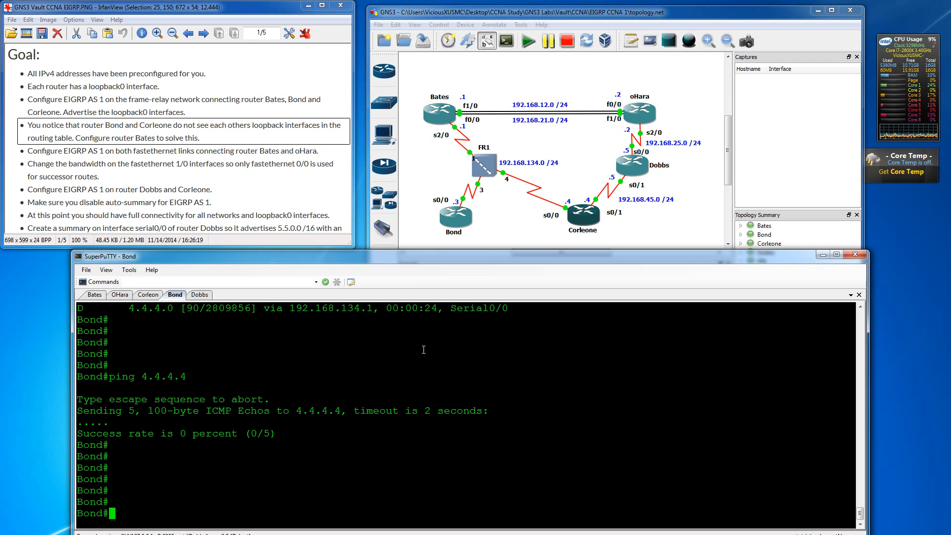
Display the frame-relay map on the Bates router.
left_click(94, 295)
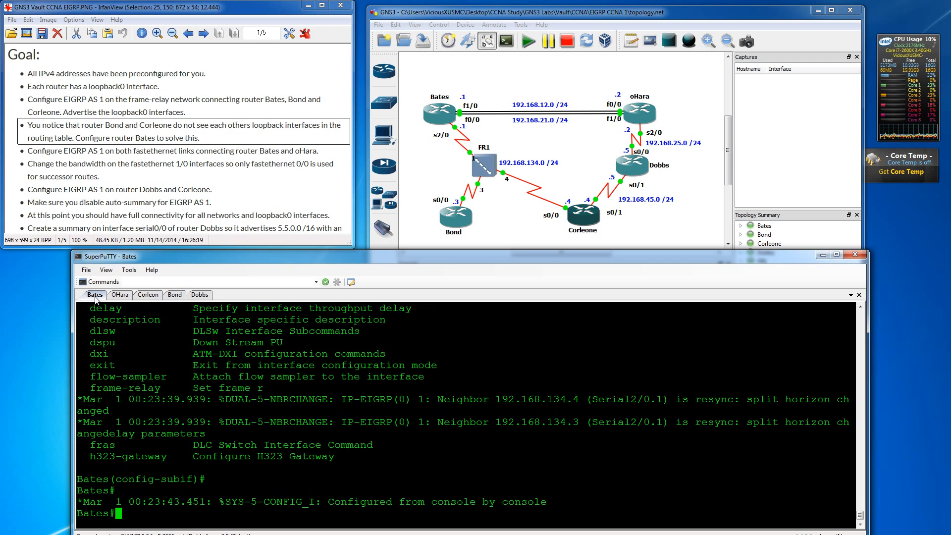
key("Return")
key("Return")
type("show fram")
key("Tab")
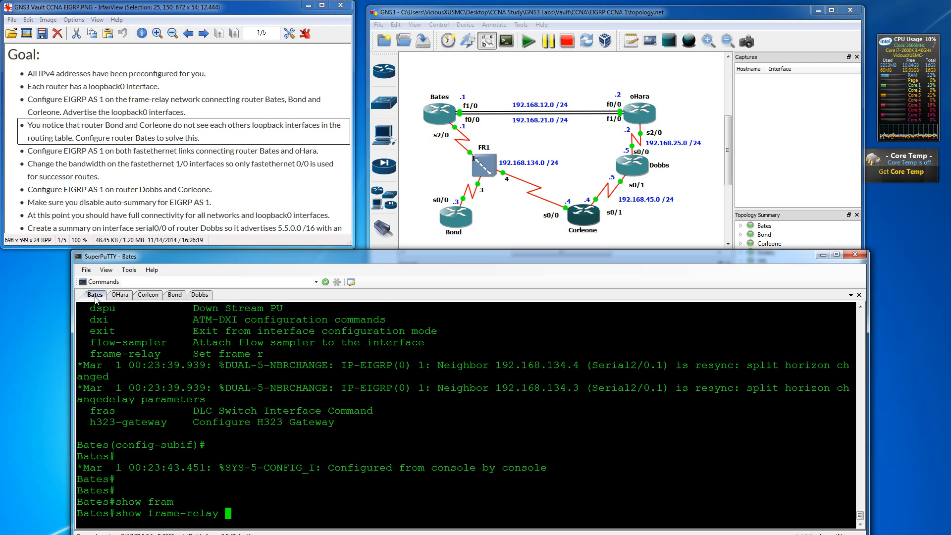
type("map")
key("Return")
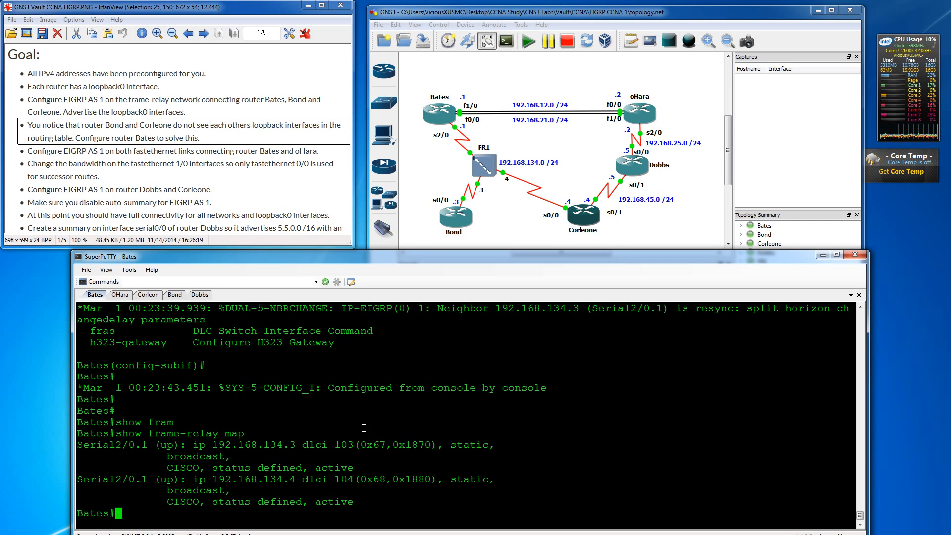
Return to the Bond console and display its frame-relay map.
left_click(171, 295)
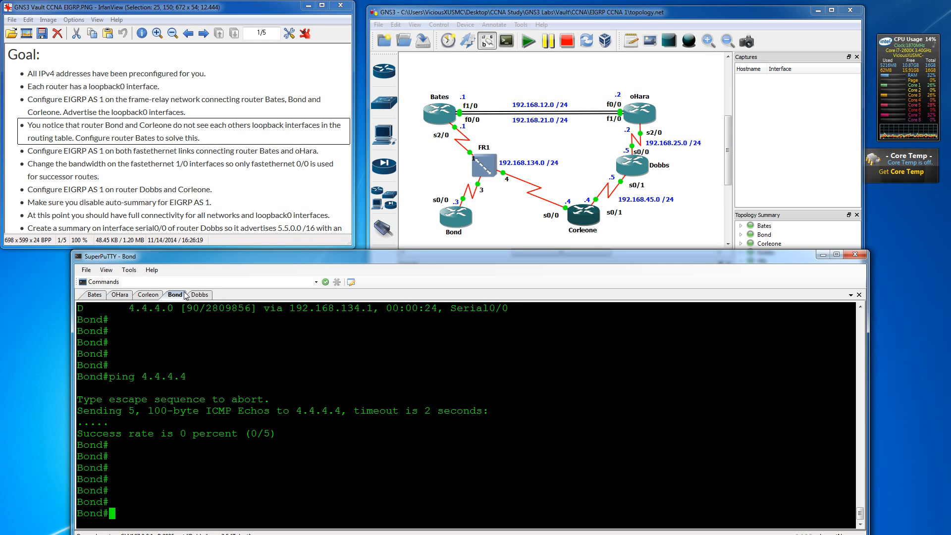
key("Return")
key("Return")
type("sow")
key("BackSpace")
key("BackSpace")
key("BackSpace")
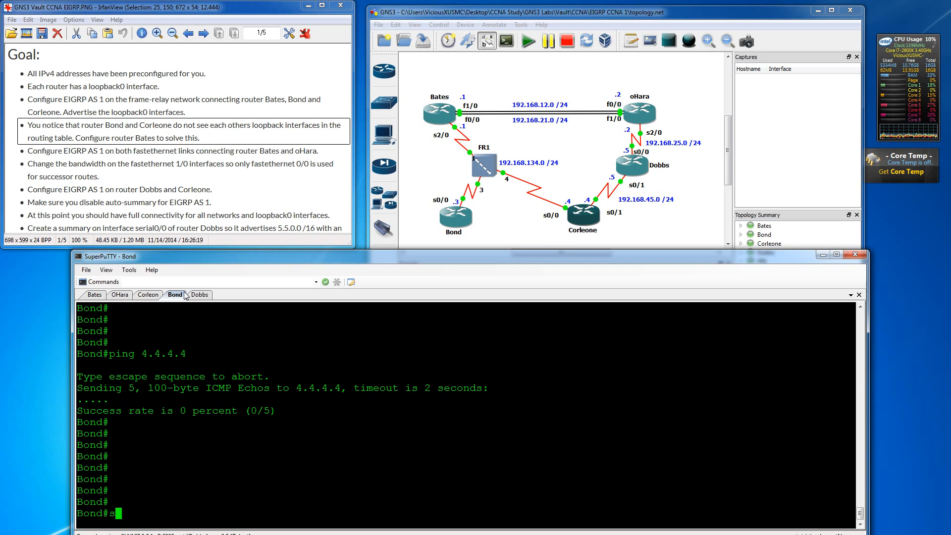
type("how frame r")
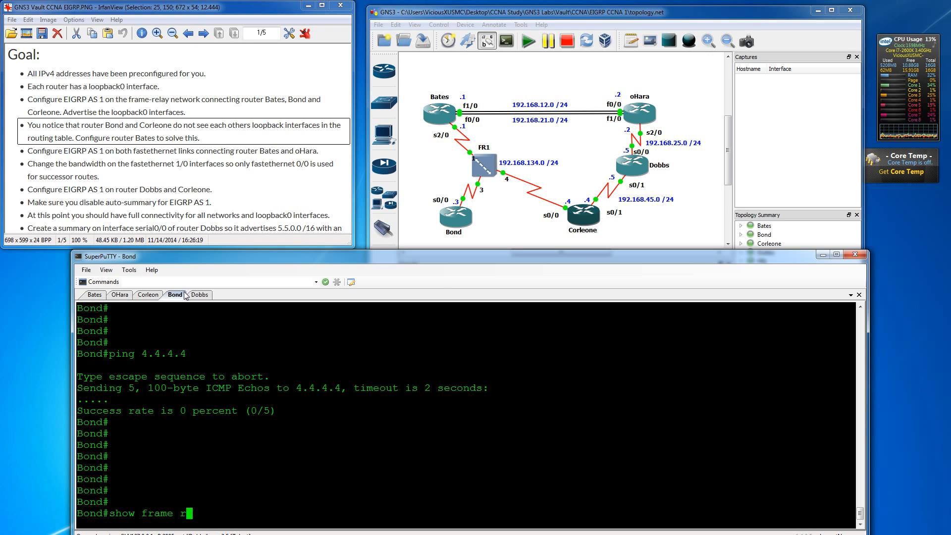
key("BackSpace")
key("BackSpace")
key("Tab")
type("map")
key("Return")
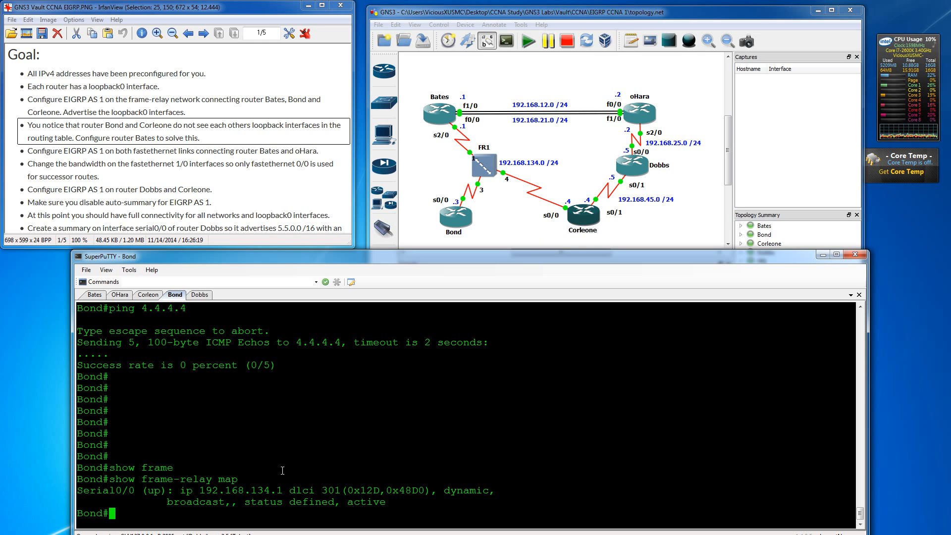
Open interface s0/0 for configuration on Bond and list the available frame-relay map options.
type("conf t")
key("Return")
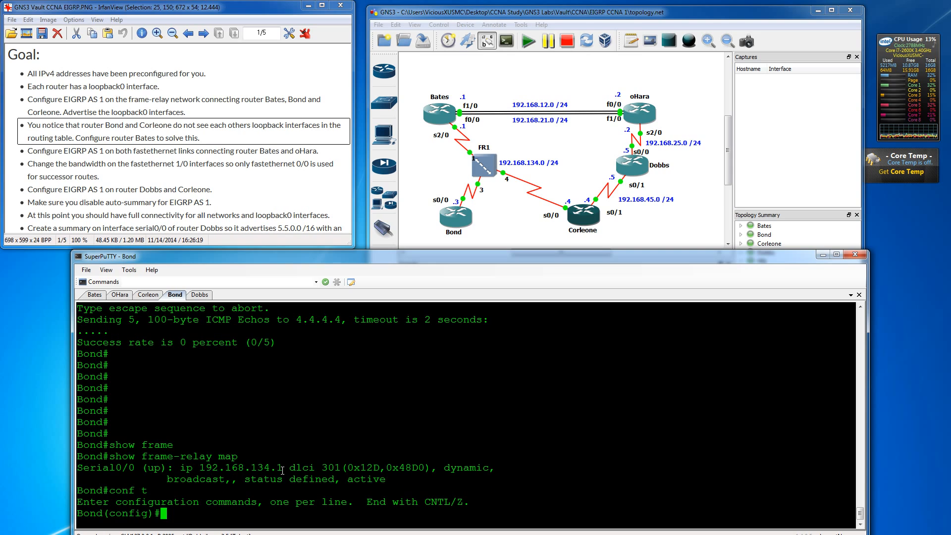
type("int s0/0")
key("Return")
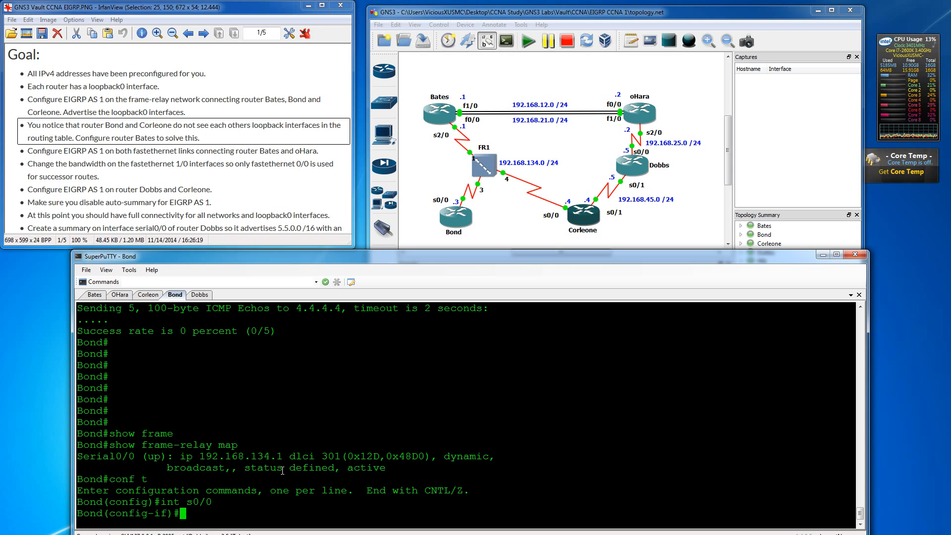
type("fram")
key("Tab")
type("map")
key("Tab")
type("?")
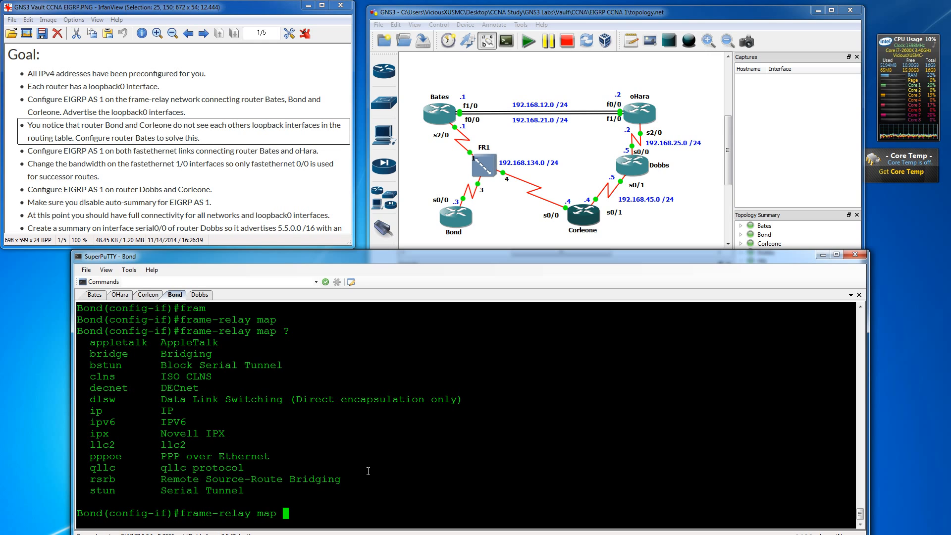
Map IP 192.168.134.4 to DLCI 301 with the broadcast option on Bond's s0/0, checking the command's available arguments.
scroll(369, 470, "up", 3)
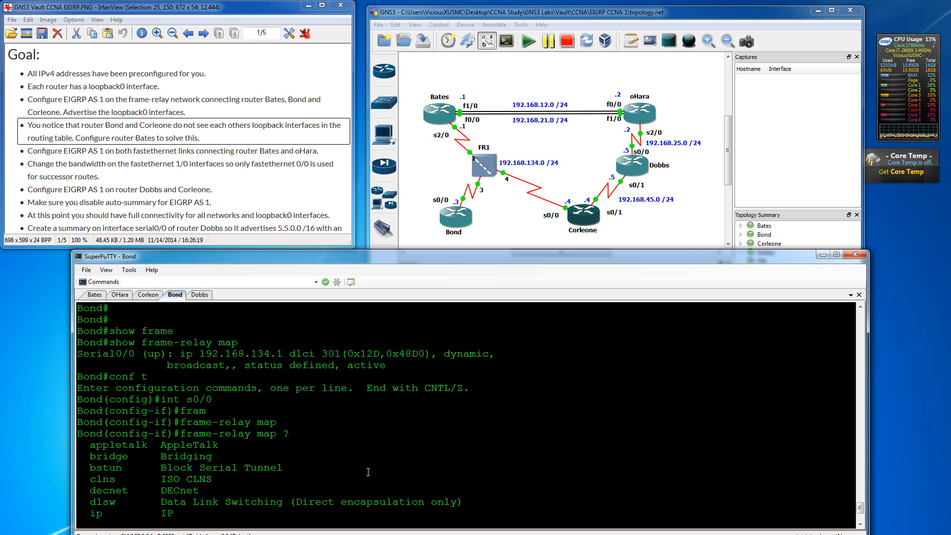
scroll(370, 475, "down", 3)
type("ip")
key("Tab")
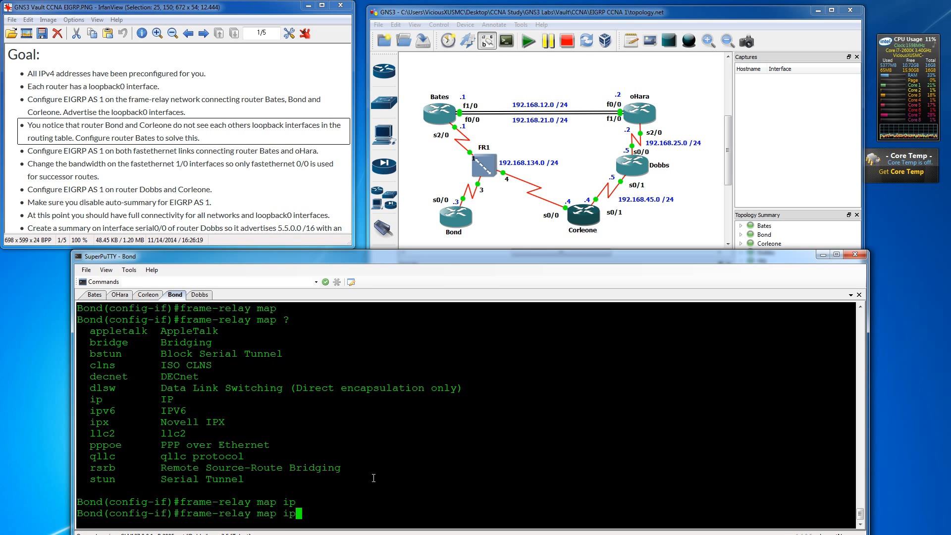
type("?")
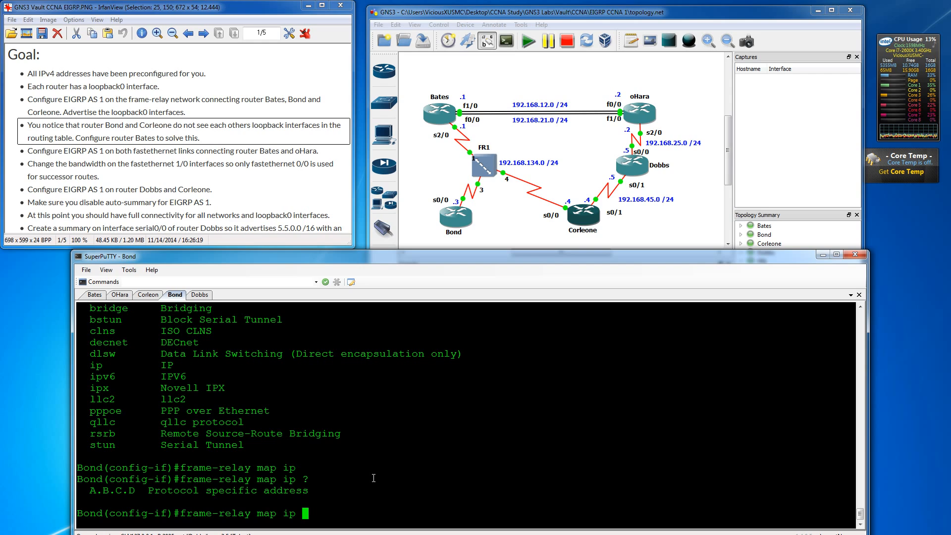
type("192.168.134.4 ")
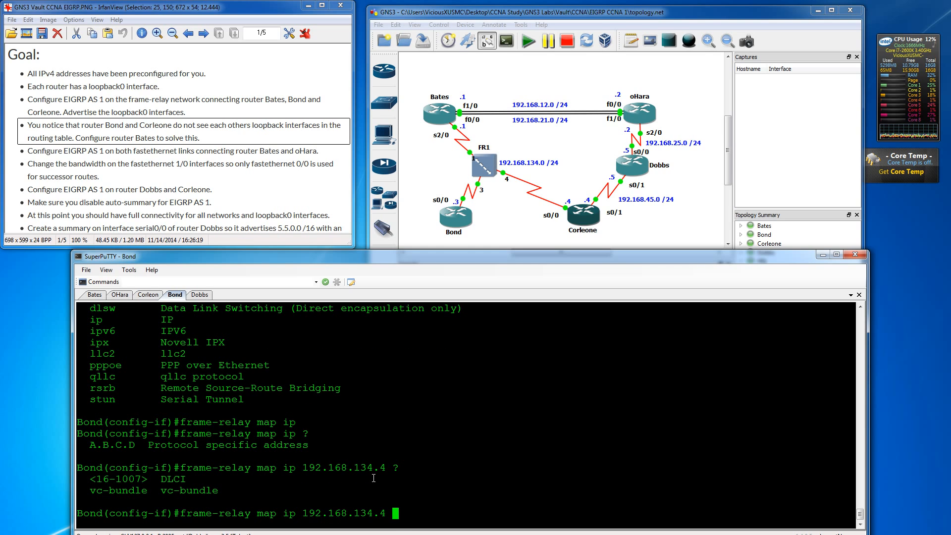
type("?301 ?")
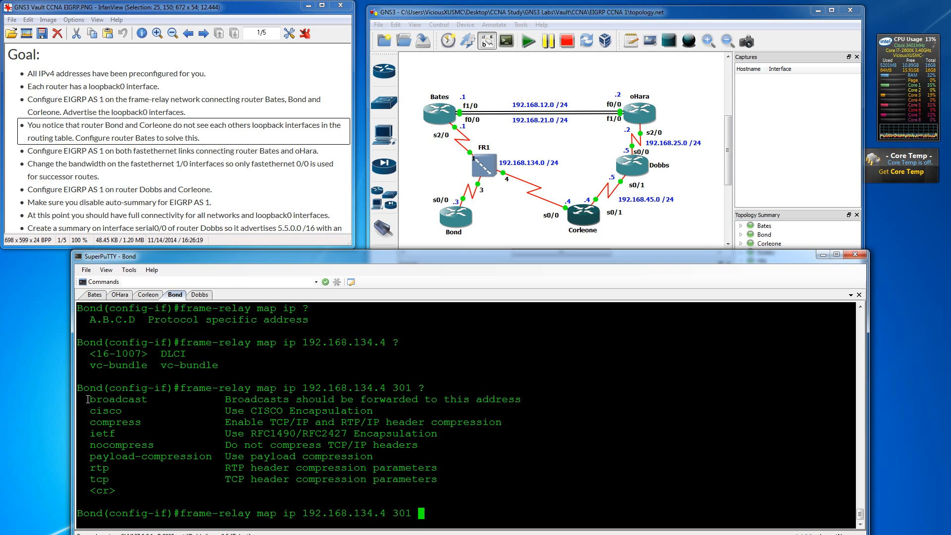
type("br")
key("Tab")
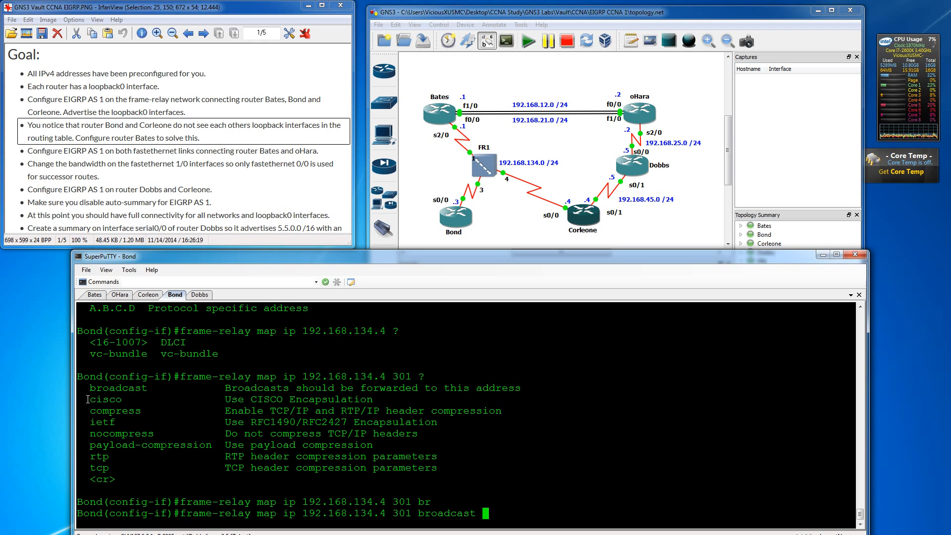
key("Return")
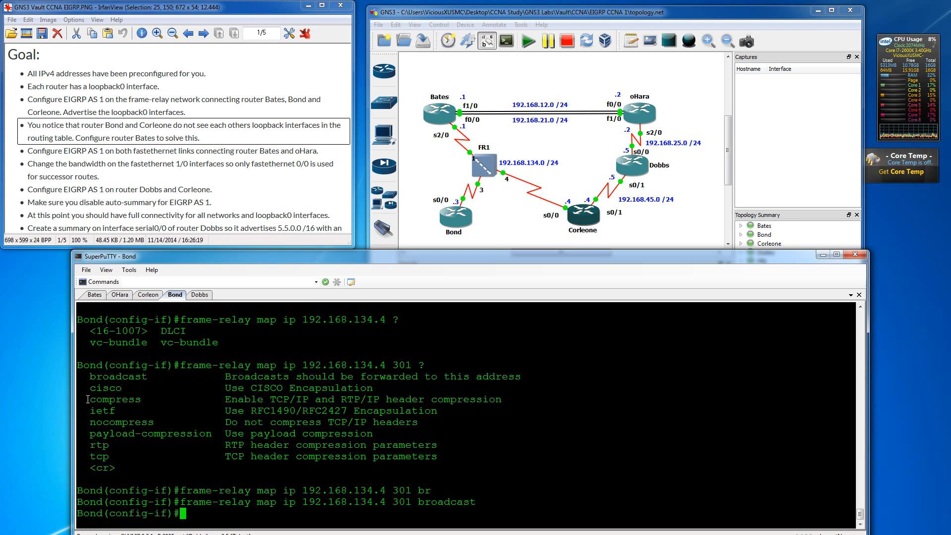
Leave interface configuration on Bond and open interface s0/0 for configuration on Corleone.
type("exit")
key("Return")
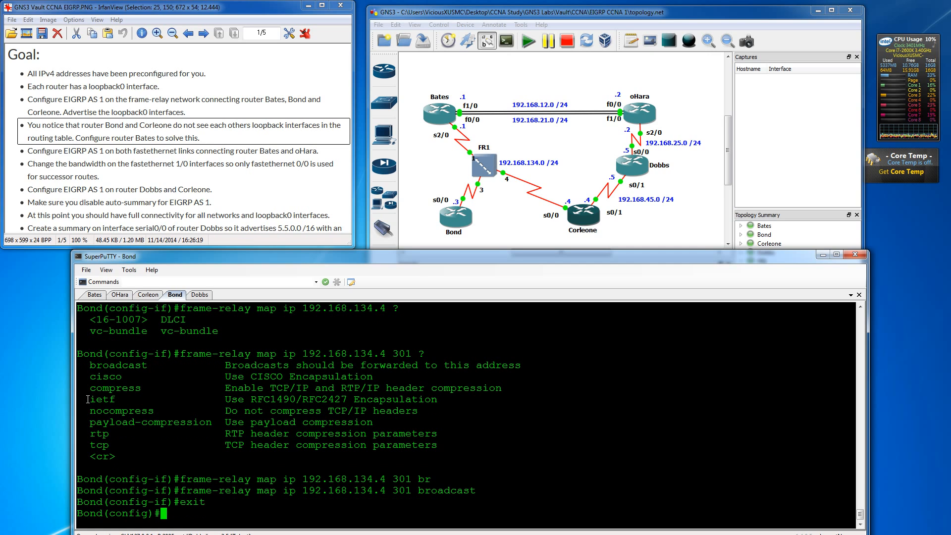
left_click(155, 296)
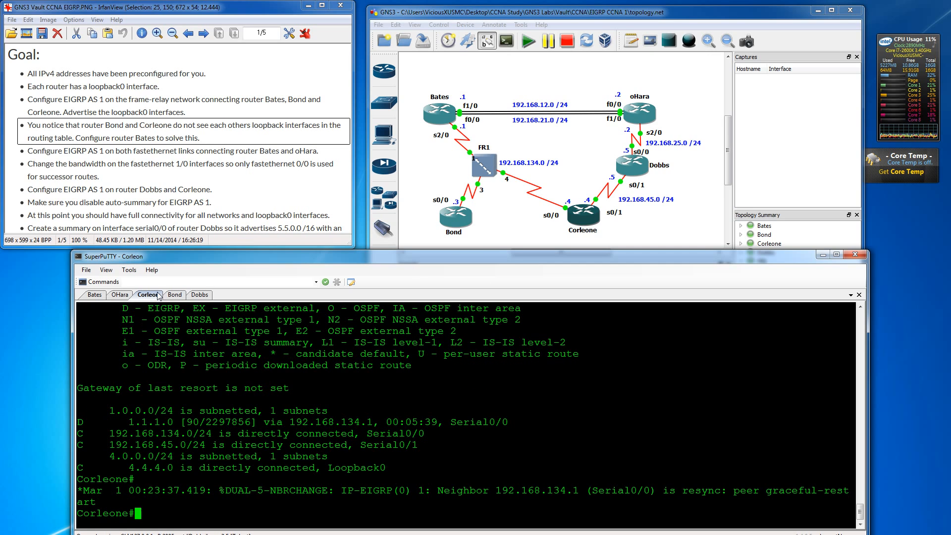
key("Return")
key("Return")
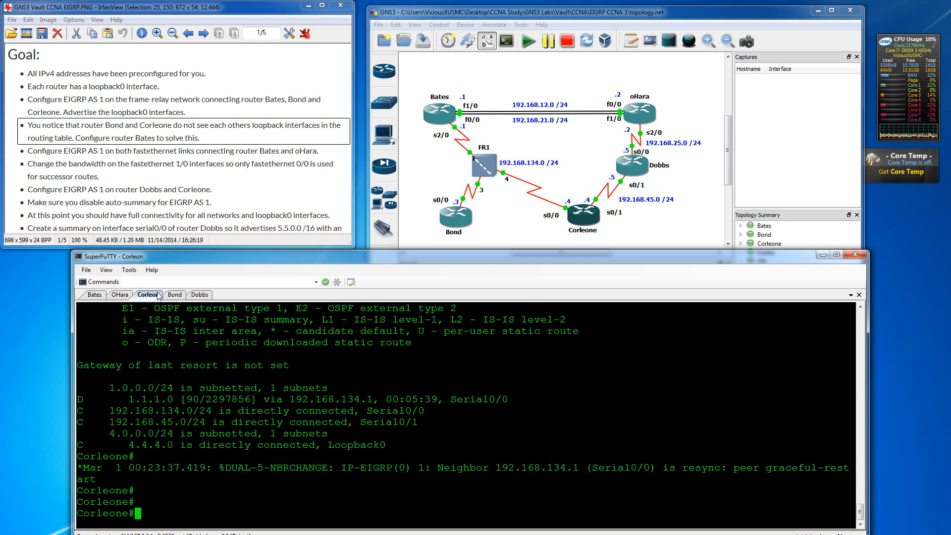
type("conf t")
key("Return")
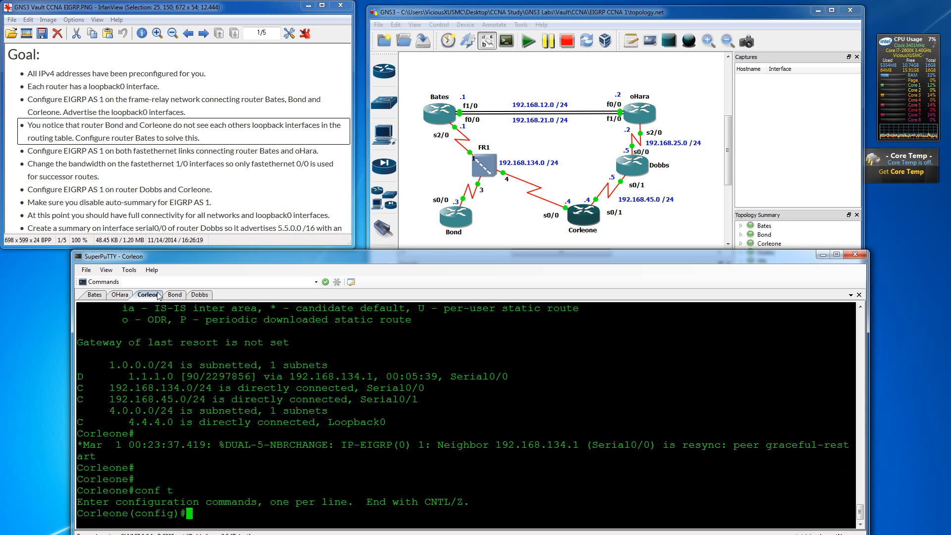
type("int s0/0")
key("Return")
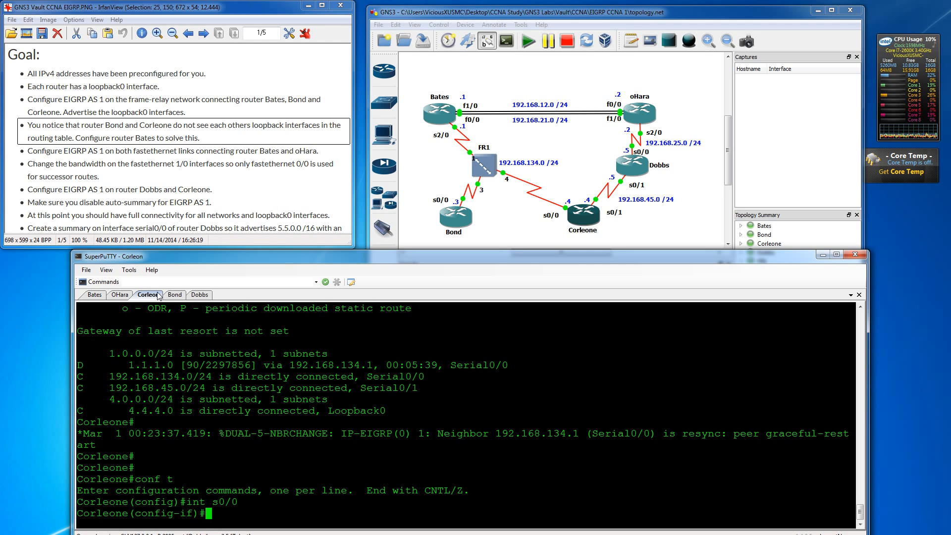
Map IP 192.168.134.3 to DLCI 401 with the broadcast option on Corleone's s0/0, and exit configuration mode.
type("fram")
key("Tab")
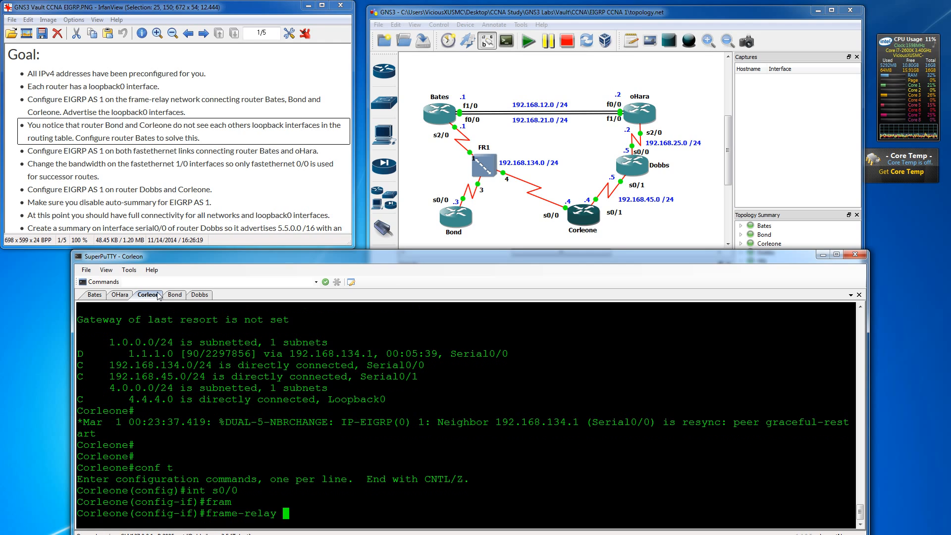
type("map ip 192.18")
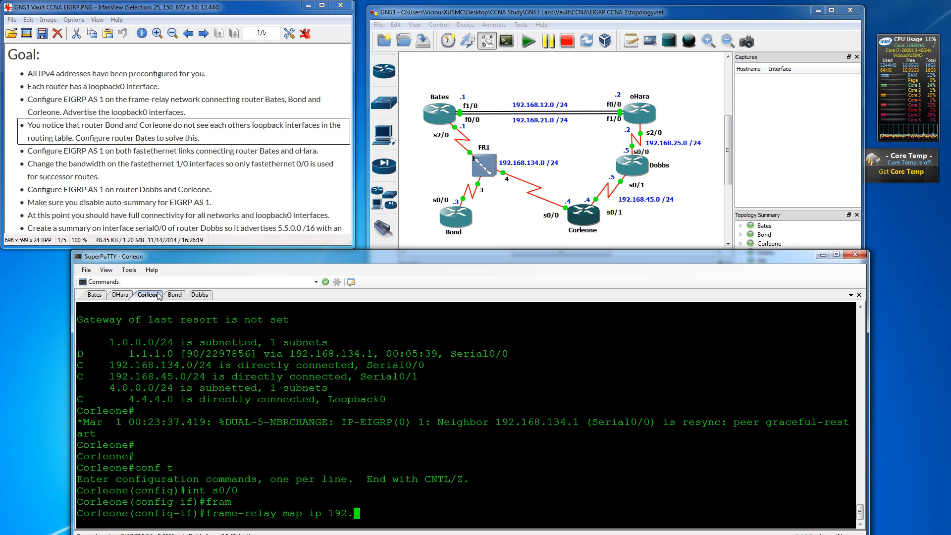
type("8.134.3")
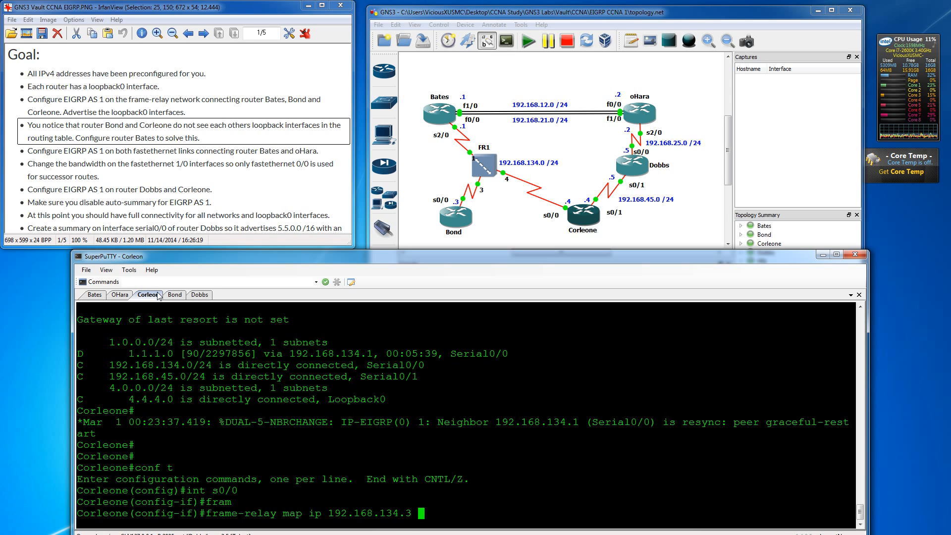
type(" 401 br")
key("Tab")
key("Return")
key("Return")
key("Return")
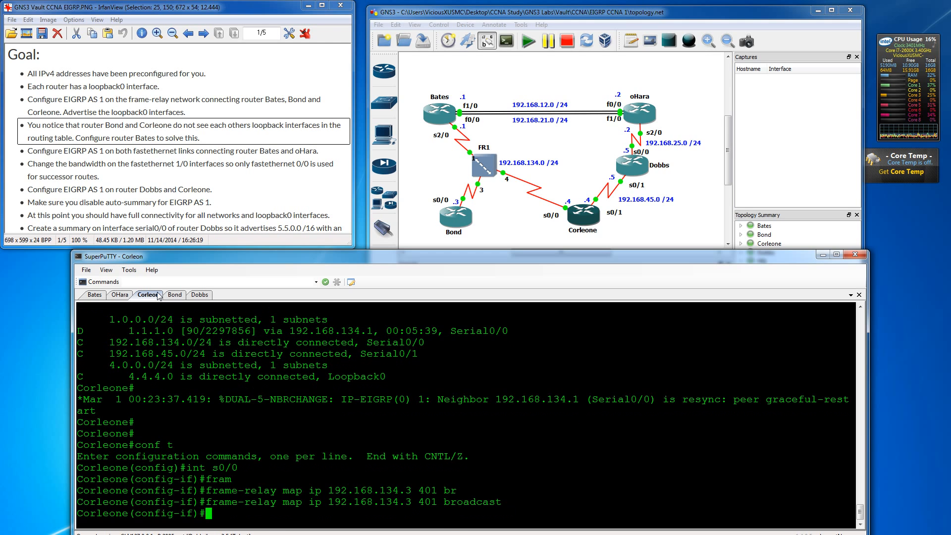
key("Return")
type("exit")
key("Return")
key("Return")
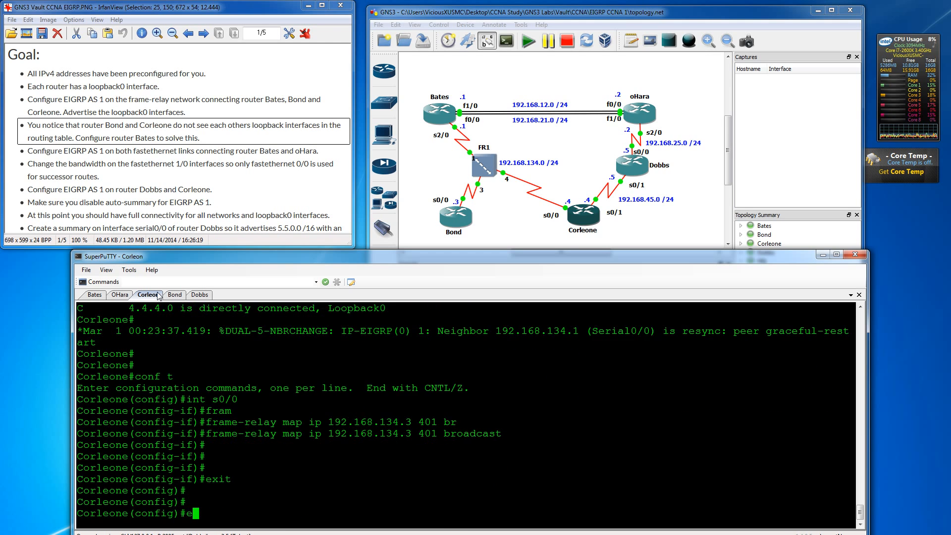
type("exit")
key("Return")
key("Return")
key("Return")
key("Return")
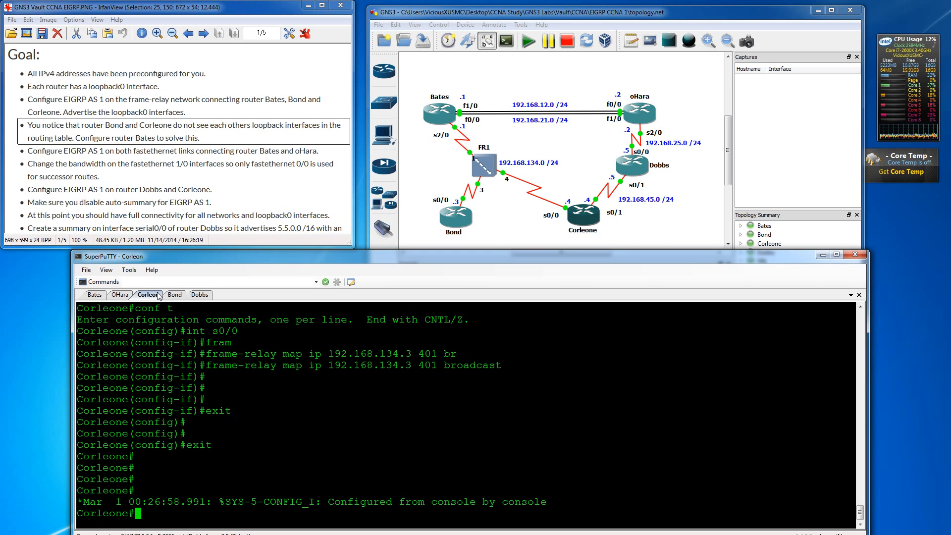
Ping Bond's frame-relay address 192.168.134.3 from Corleone.
type("ping 192.1")
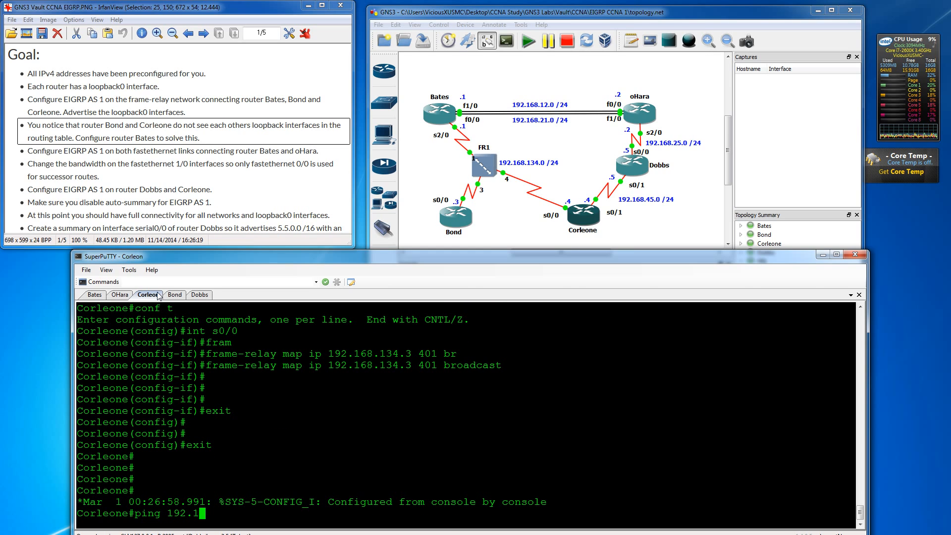
type("68.134.3")
key("Return")
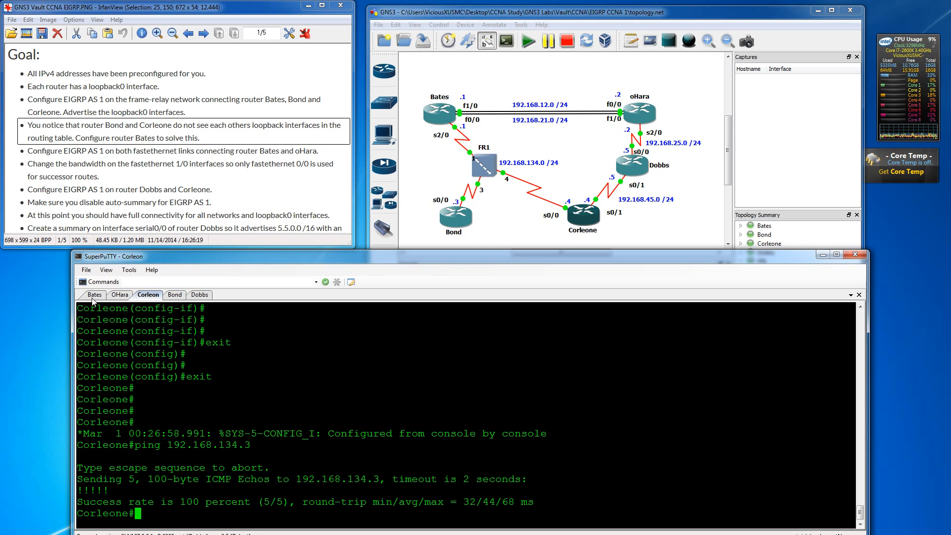
Return to the Bates console and display its frame-relay map again.
left_click(94, 295)
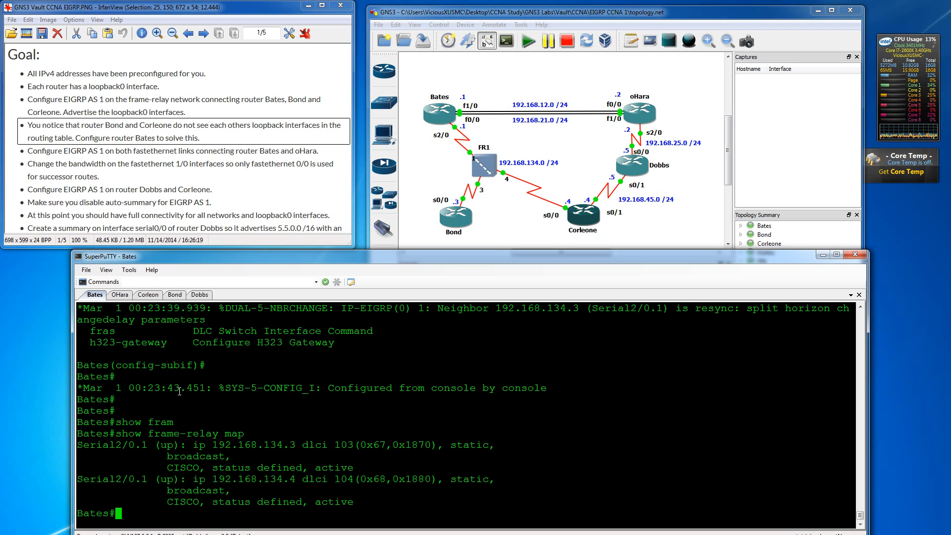
type("show fram")
type("e")
key("Tab")
type("map")
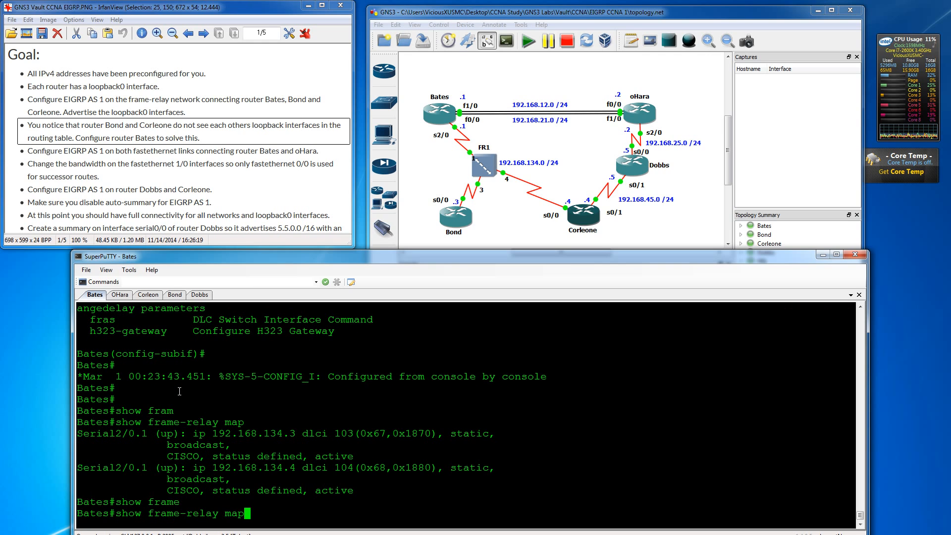
key("Return")
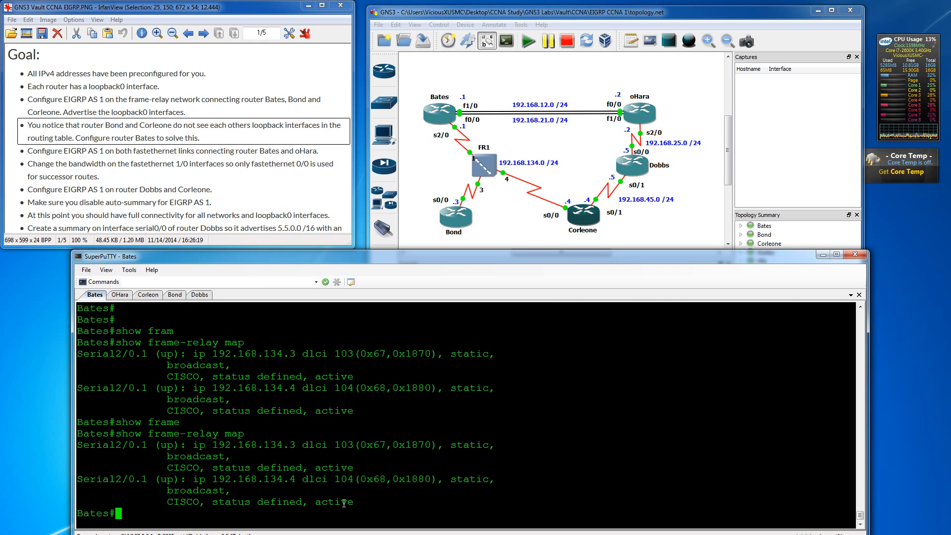
Examine the Serial2/0.1 map entries for 192.168.134.3 and 192.168.134.4 in the Bates output, highlighting them.
left_click_drag(344, 503, 76, 446)
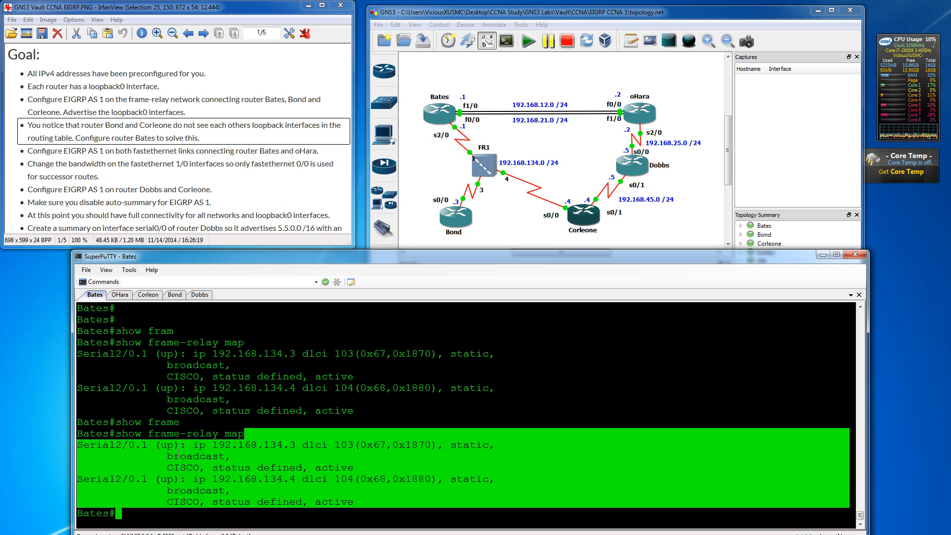
left_click(351, 490)
left_click_drag(353, 503, 82, 444)
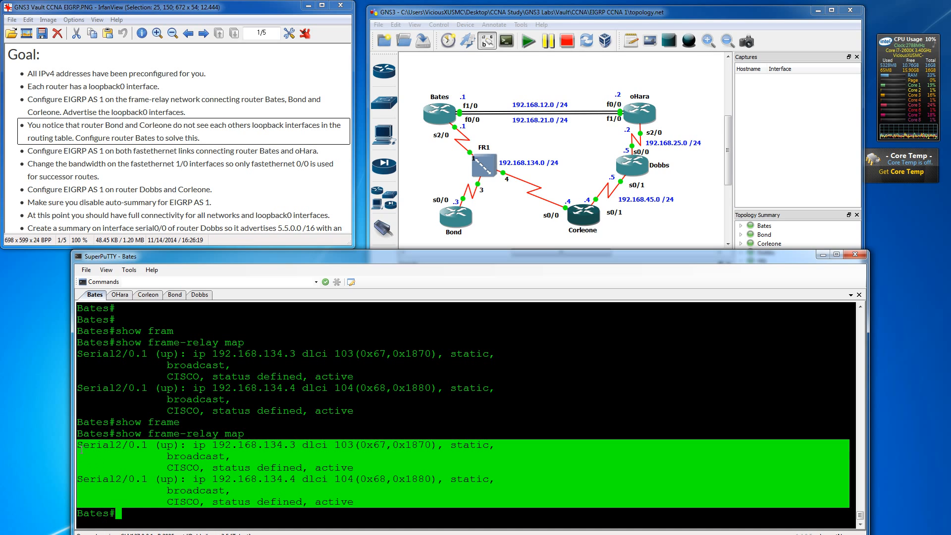
left_click(253, 470)
left_click_drag(368, 502, 243, 433)
left_click(131, 512)
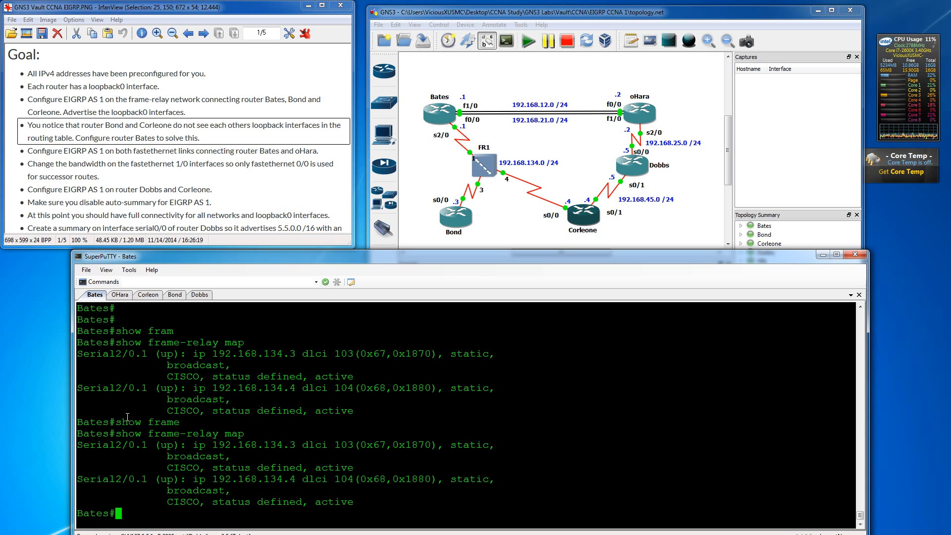
left_click_drag(127, 417, 323, 493)
left_click(324, 494)
Mark the lab goal about EIGRP AS 1 on the Bates–oHara fastethernet links, and display the brief IP interface list on Bates.
left_click(83, 153)
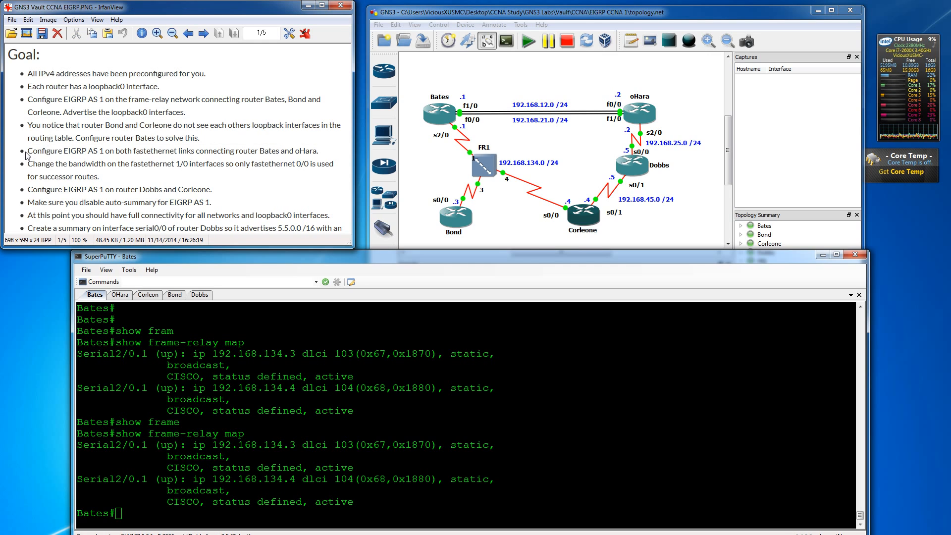
left_click_drag(25, 143, 322, 159)
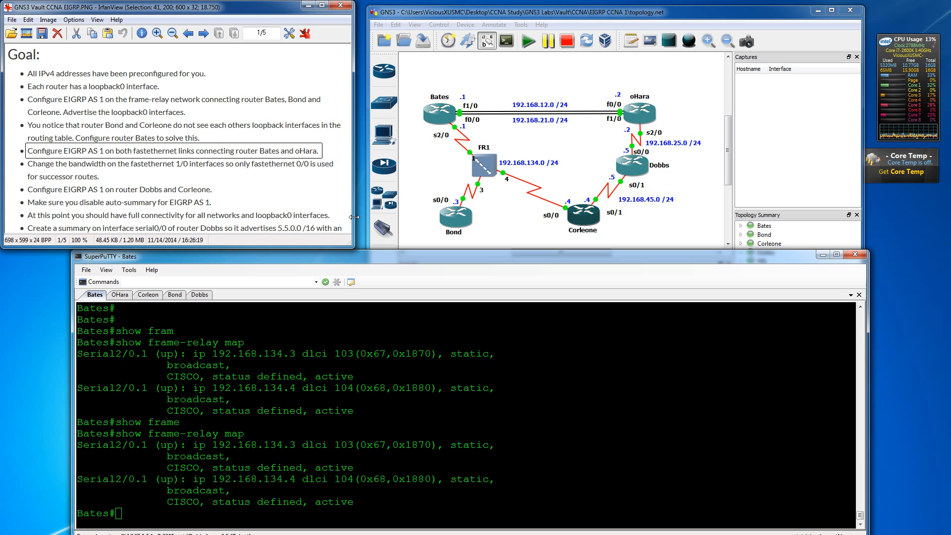
left_click(120, 295)
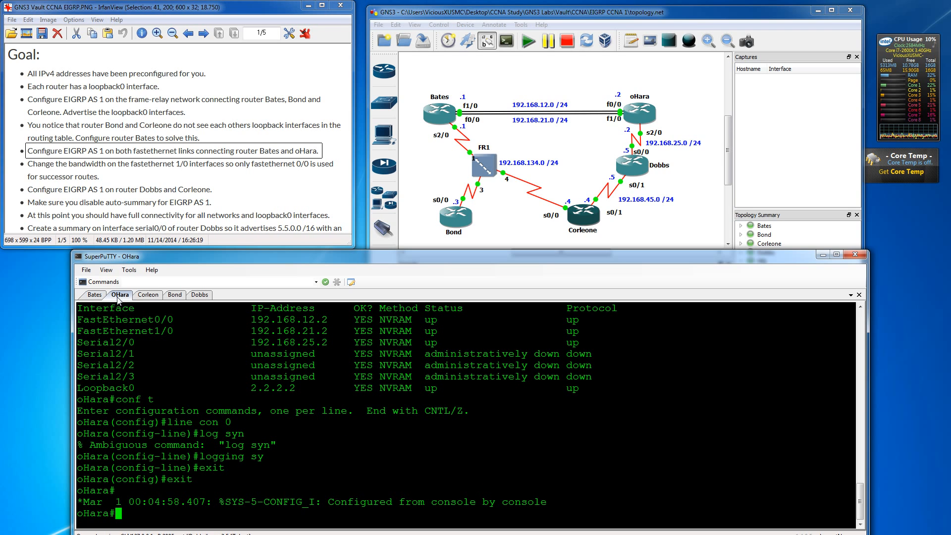
left_click(95, 295)
key("Return")
key("Return")
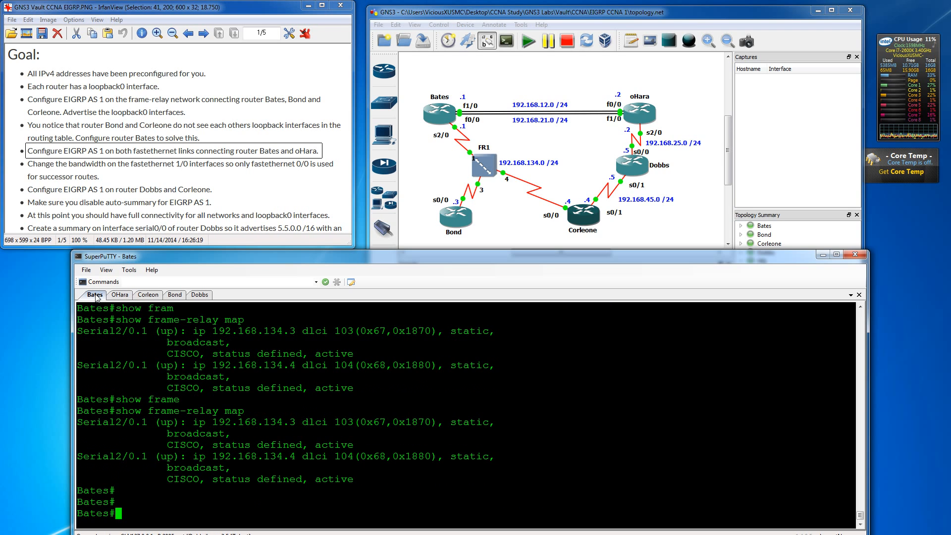
type("show ip int bri")
key("Return")
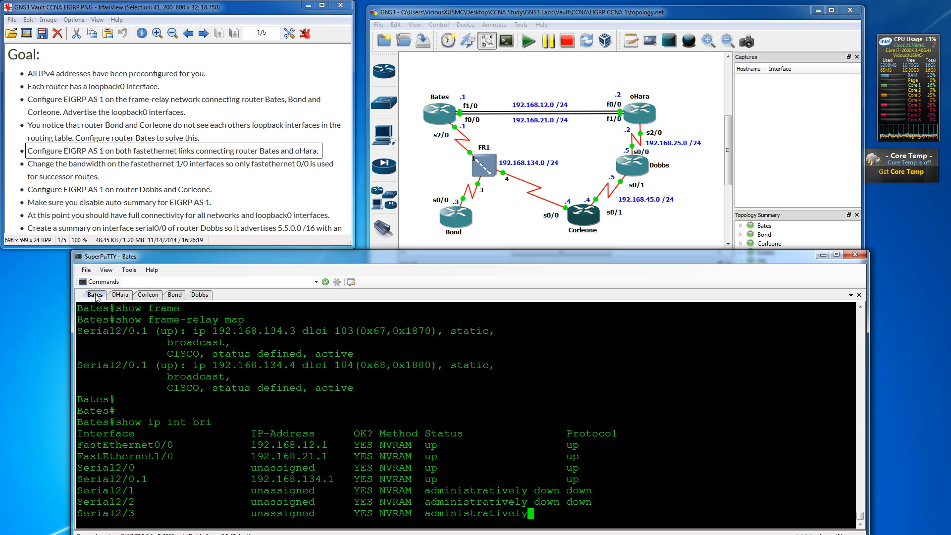
Enter EIGRP 1 configuration on Bates and add network 192.168.12.1 with wildcard 0.0.0.0.
type("tes#conf")
key("Return")
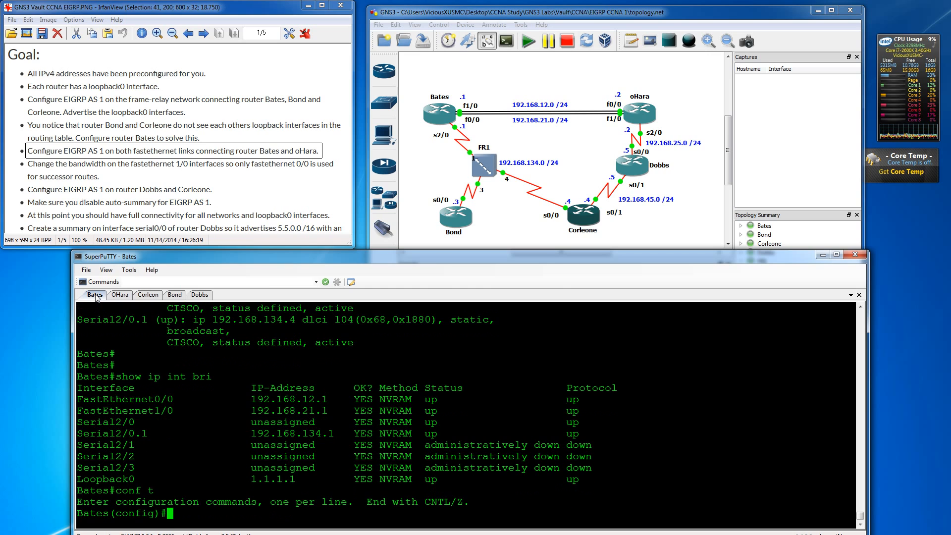
type("router e")
key("Tab")
type("1")
key("Return")
type("network ")
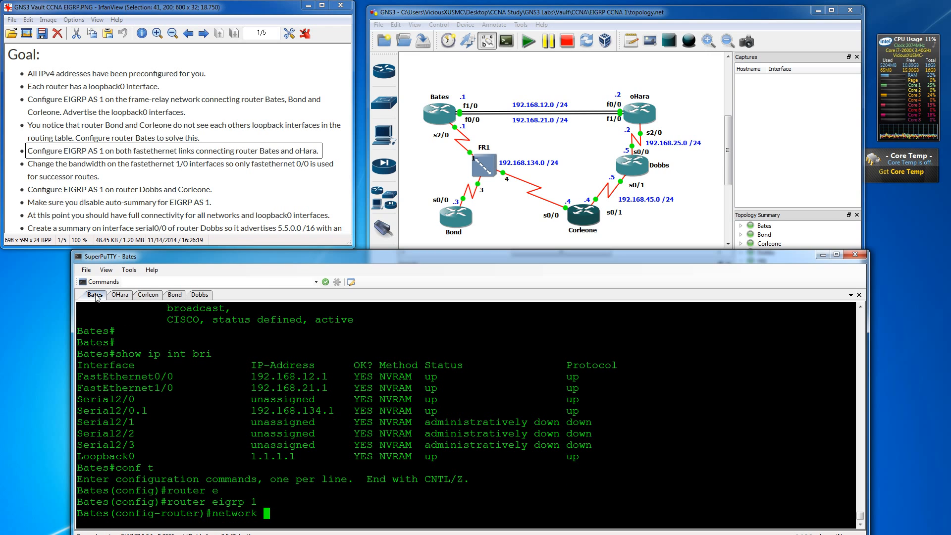
type("192.168.12.1 0.0.0.0")
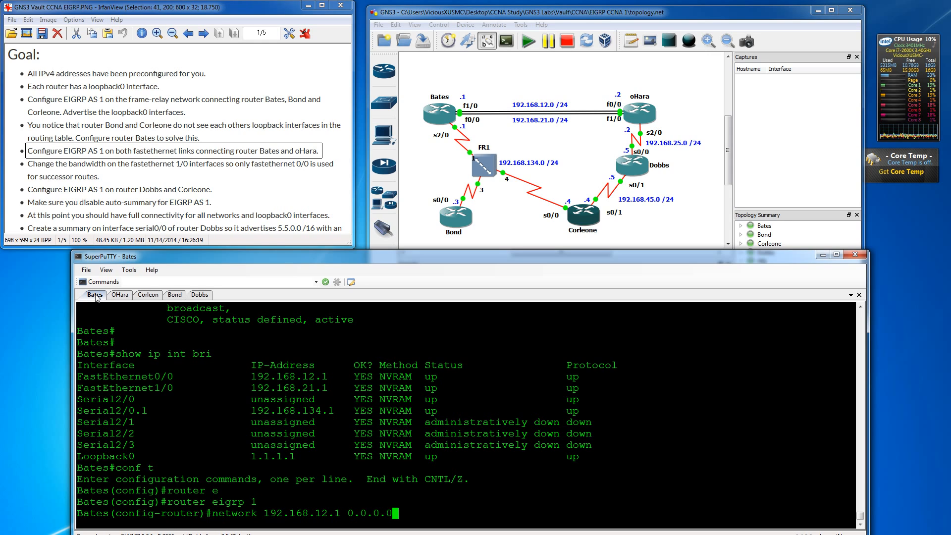
key("Return")
Add network 192.168.21.1 with wildcard 0.0.0.0 to EIGRP 1 on Bates.
type("network ")
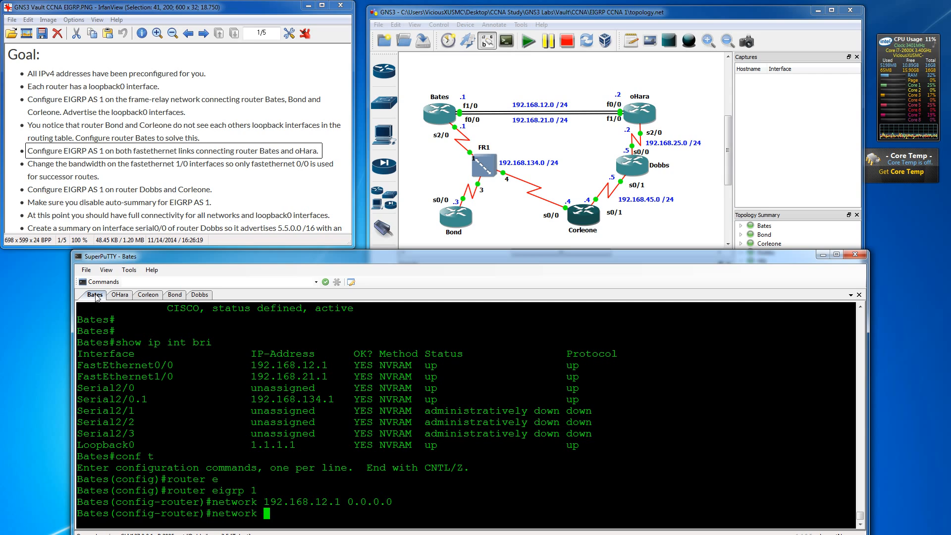
type("192.168.21.1")
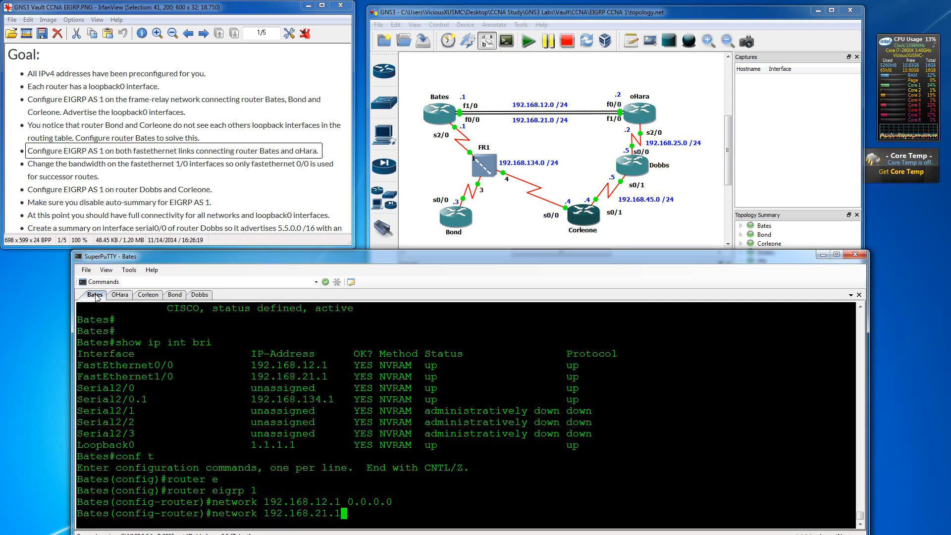
type(" 0.0.0.0")
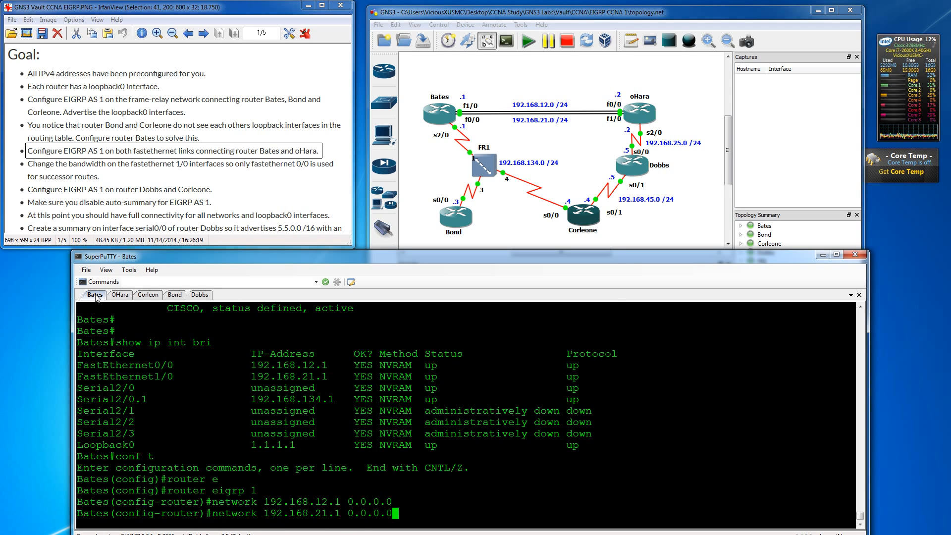
key("Return")
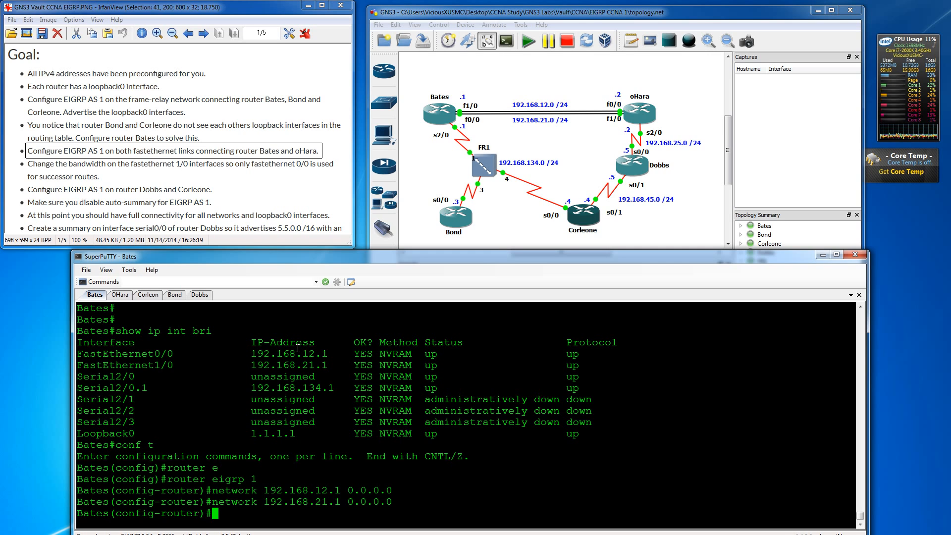
Switch to the oHara console and display its brief IP interface list.
left_click(120, 294)
key("Return")
key("Return")
key("Return")
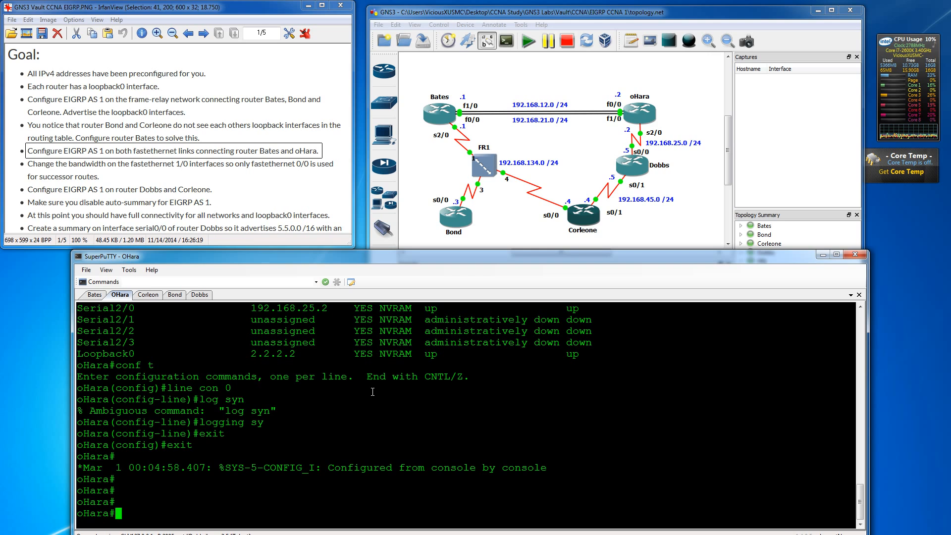
type("show ip int br")
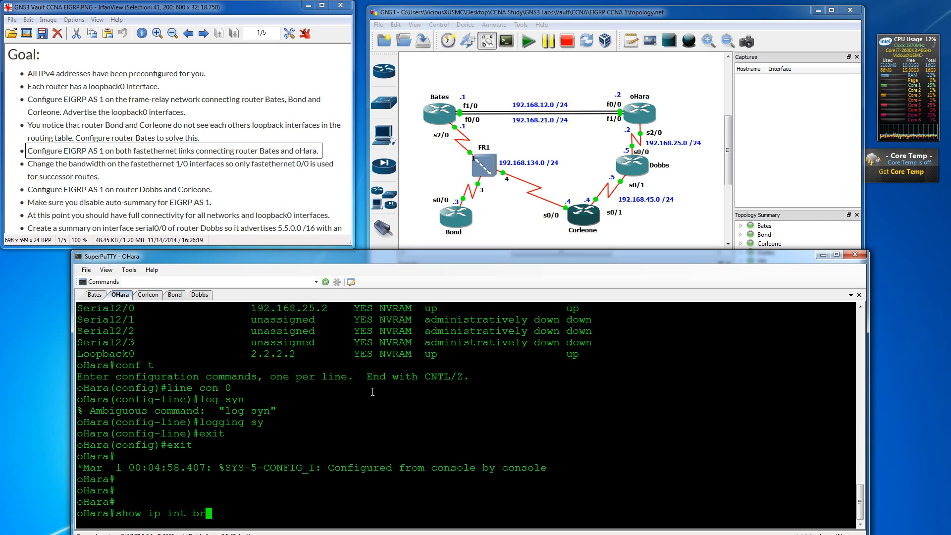
key("Return")
type("router")
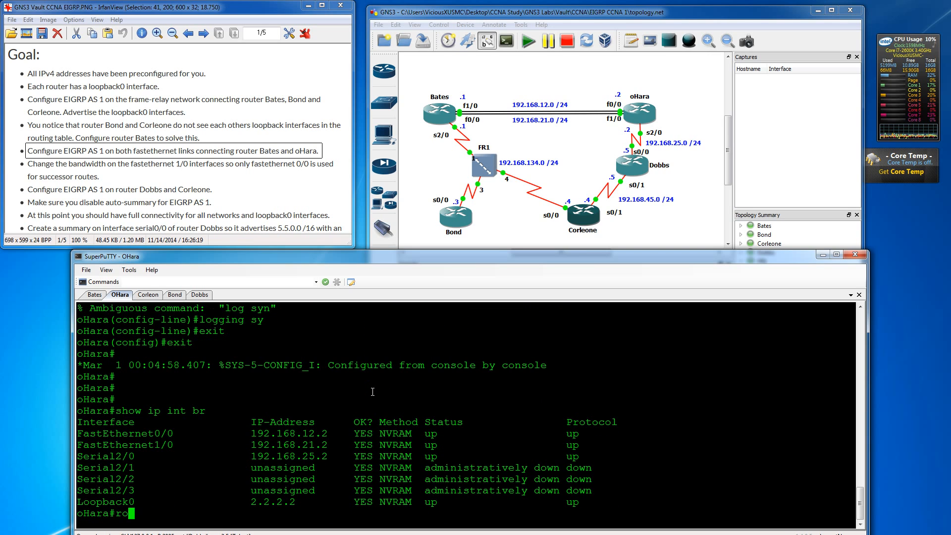
key("BackSpace")
key("BackSpace")
key("BackSpace")
key("BackSpace")
key("BackSpace")
key("BackSpace")
key("BackSpace")
Enter EIGRP 1 configuration on oHara and add network 192.168.12.2 with wildcard 0.0.0.0.
type("conf t")
key("Return")
type("router e")
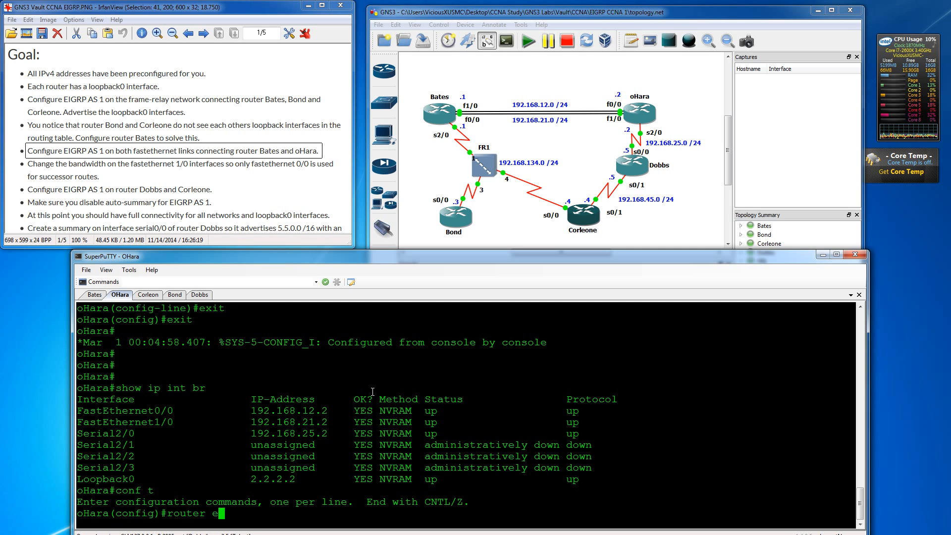
key("Tab")
type("1")
key("Return")
type("network 19")
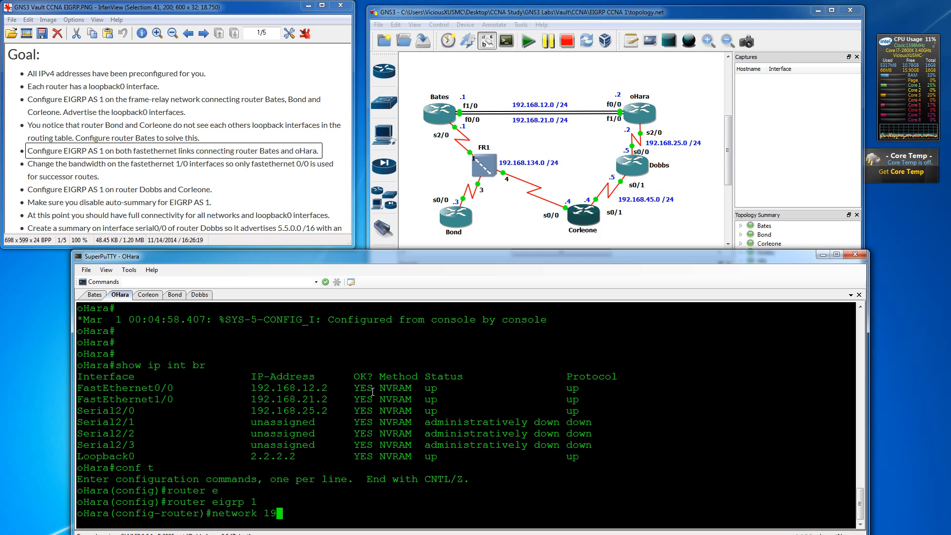
type("2.168.12.2 ")
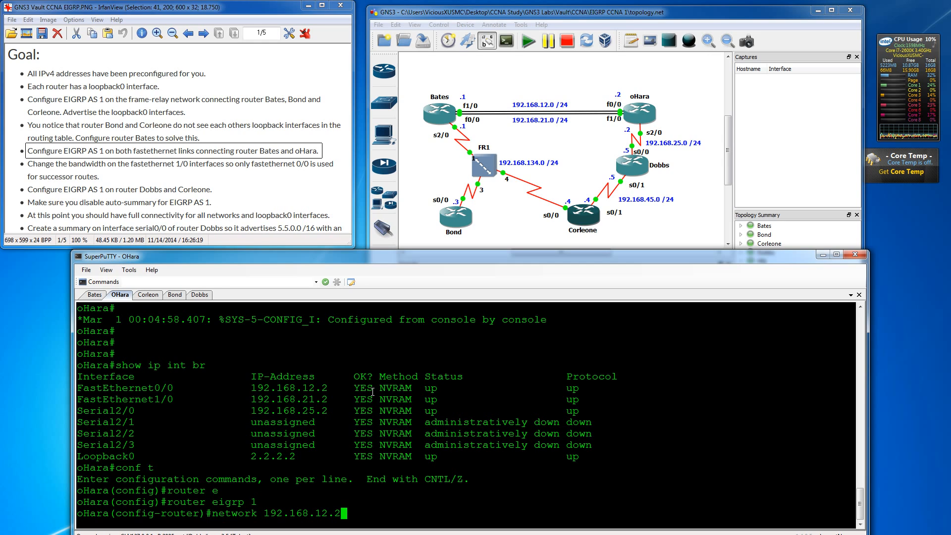
type("0.0.0.0")
key("Return")
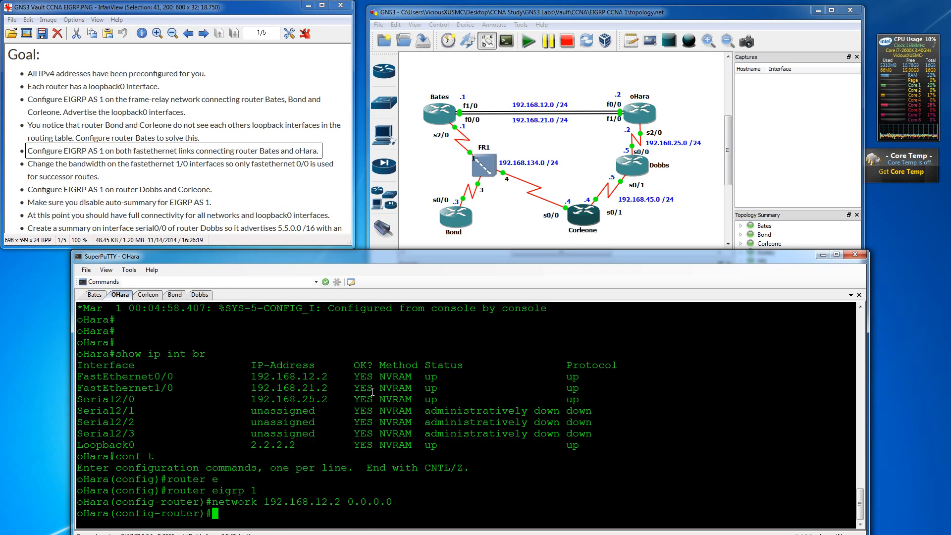
Add network 192.168.21.2 with wildcard 0.0.0.0 to EIGRP 1 on oHara.
type("network")
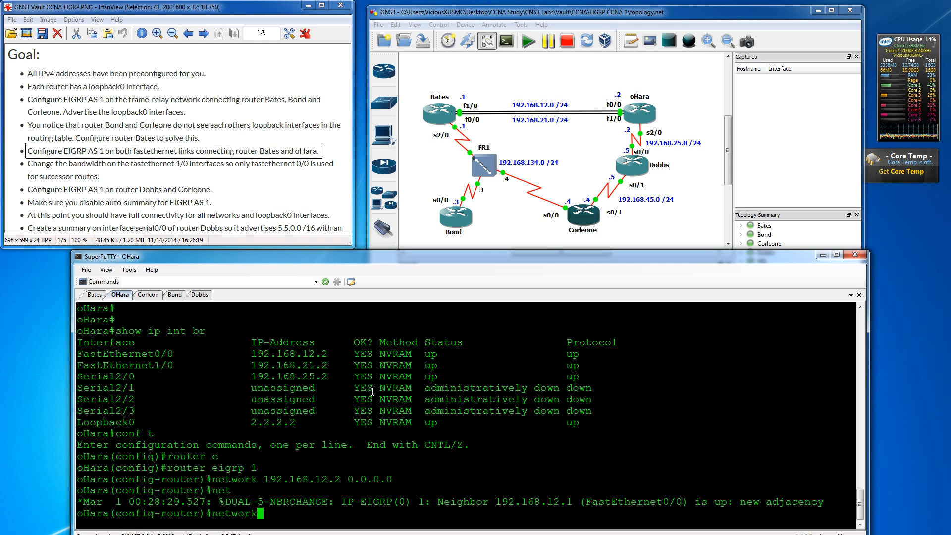
type(" 192.168.21.2 ")
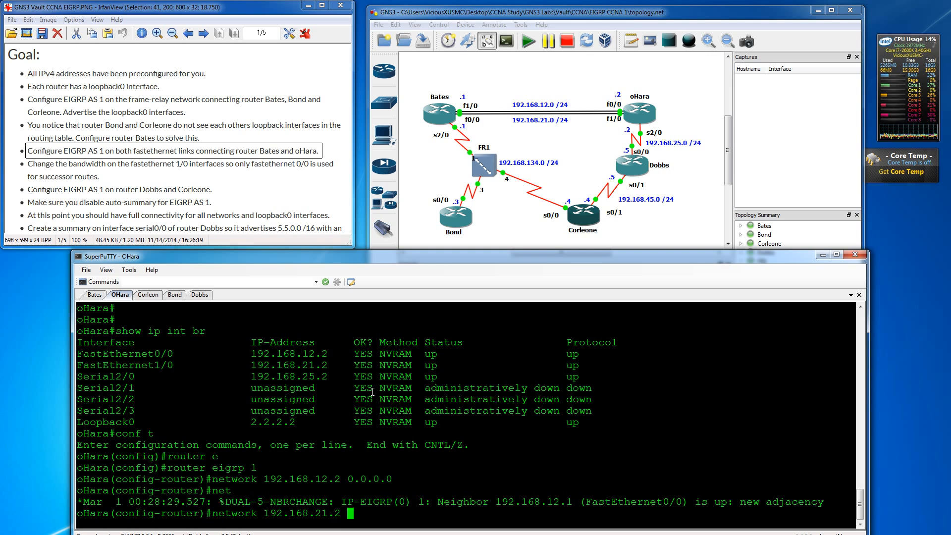
type("0.0.0.0")
key("Return")
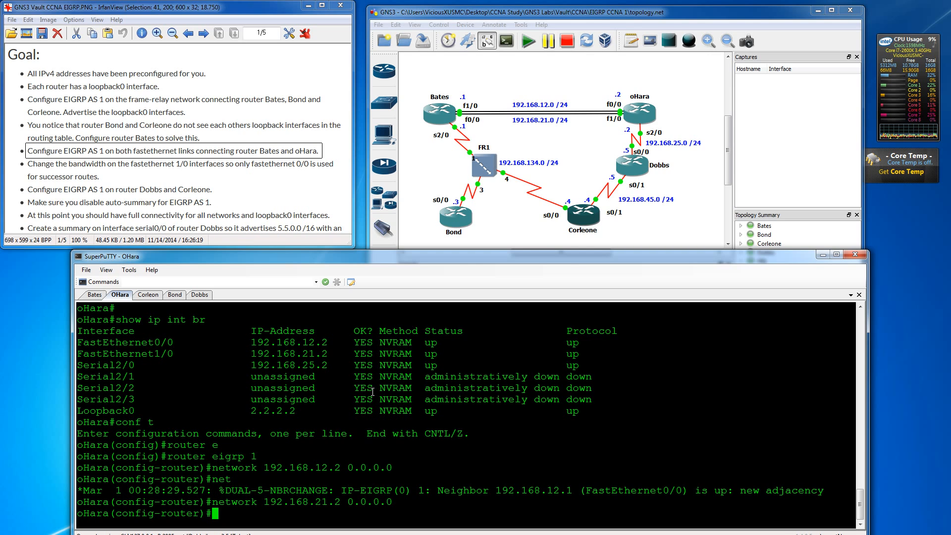
key("Return")
key("Return")
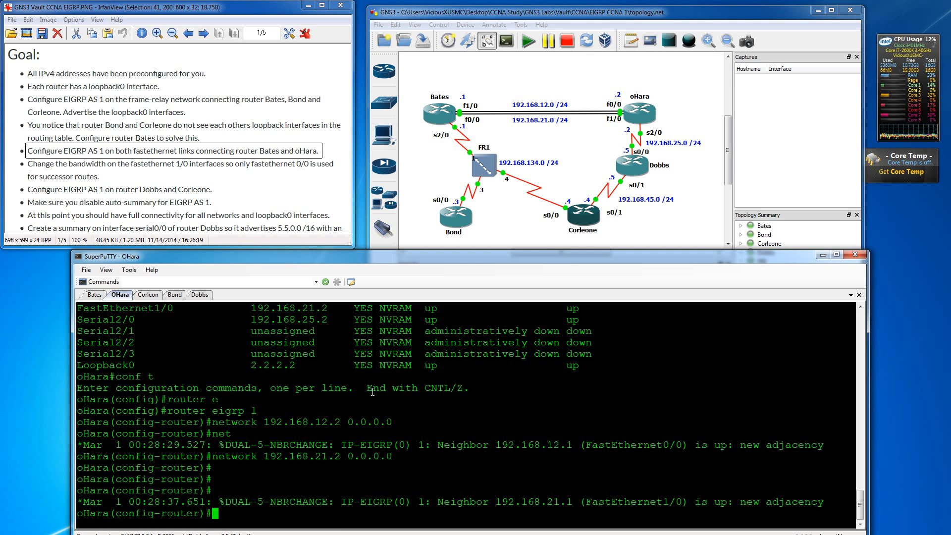
key("Return")
key("Return")
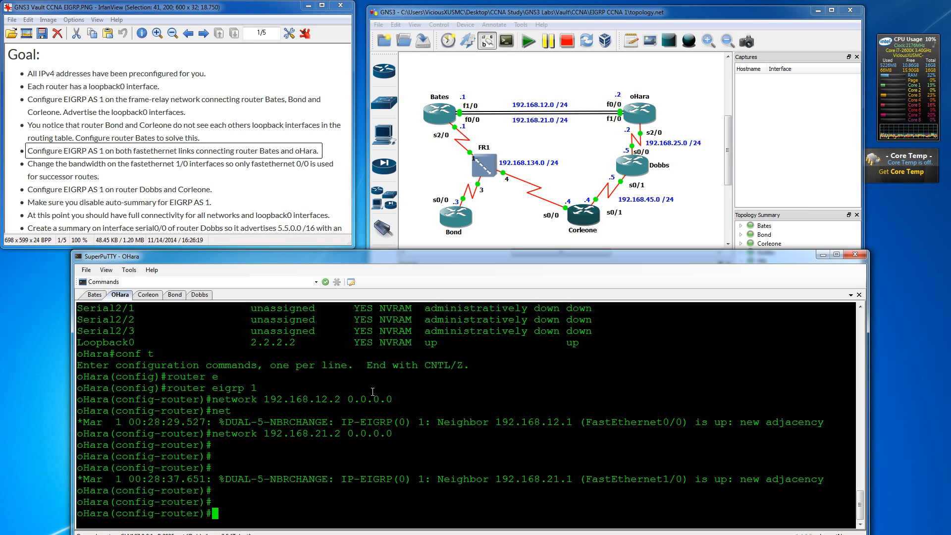
Advertise oHara's loopback 2.2.2.2 with wildcard 0.0.0.0 in EIGRP 1 and leave router configuration mode.
type("netwo")
key("Tab")
type("2.2")
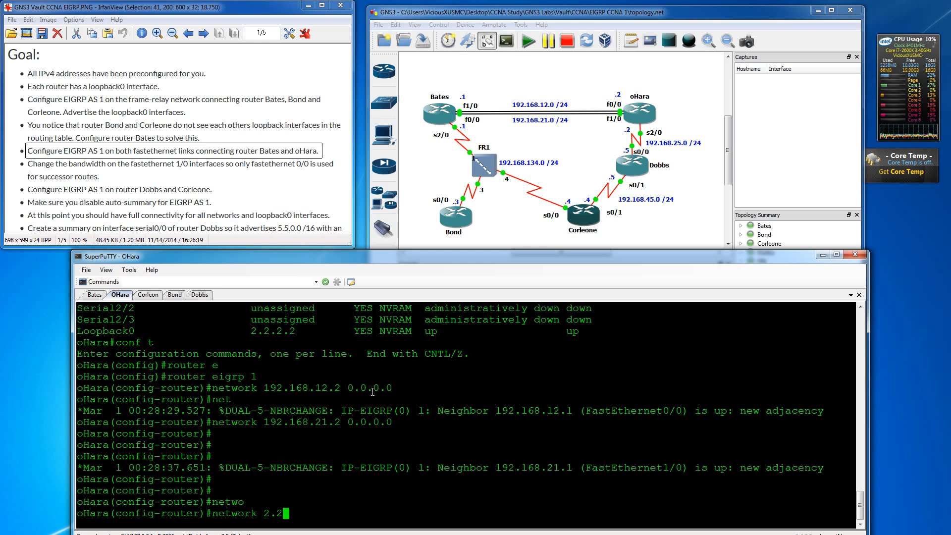
type(".2.2 0.0.0.0")
key("Return")
key("Return")
key("Return")
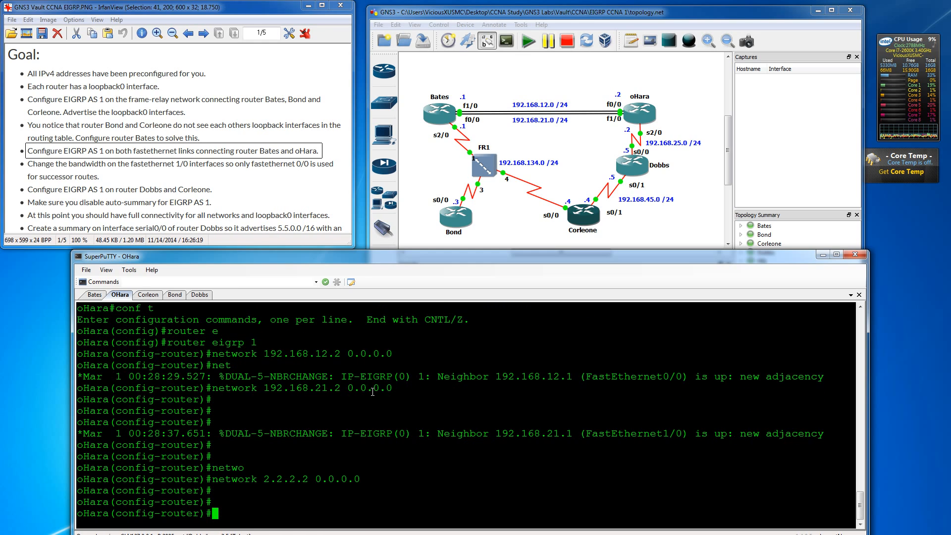
type("exit")
key("Return")
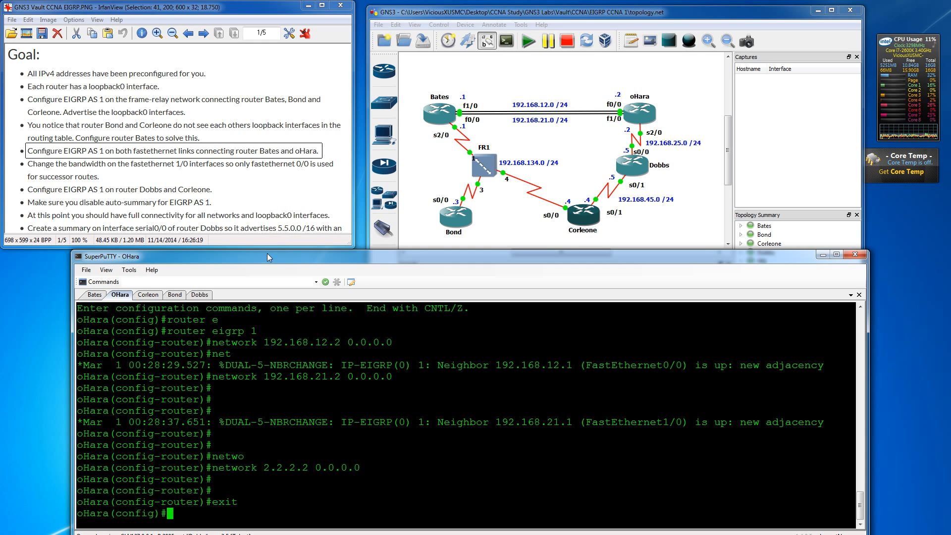
Display the complete IP routing table on oHara from configuration mode.
type("do show ip route")
key("Return")
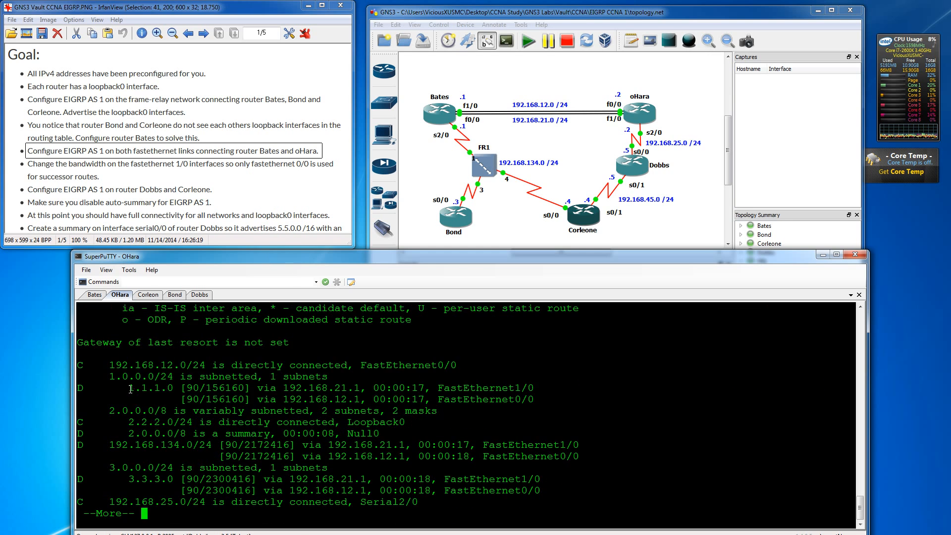
key("space")
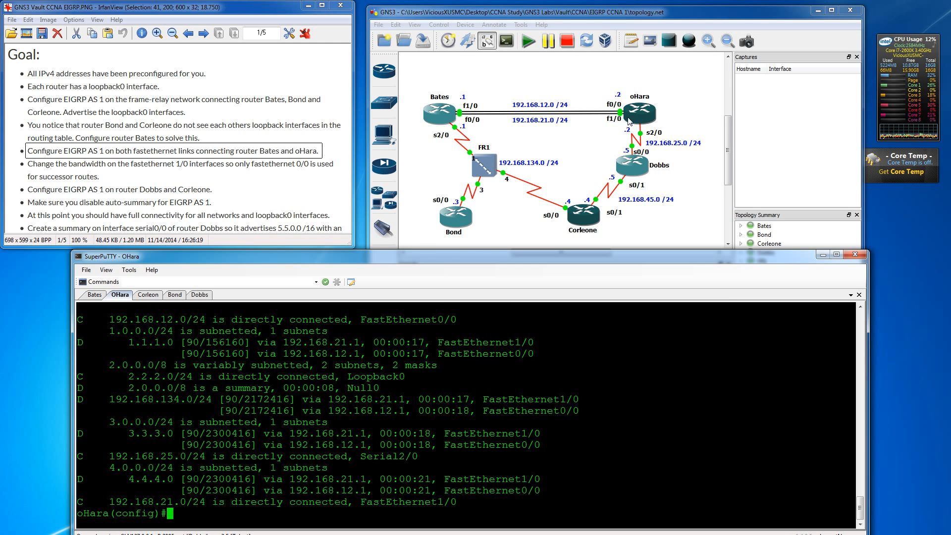
Mark the lab goal about changing the bandwidth on the fastethernet 1/0 interfaces.
left_click(112, 163)
left_click_drag(21, 157, 340, 189)
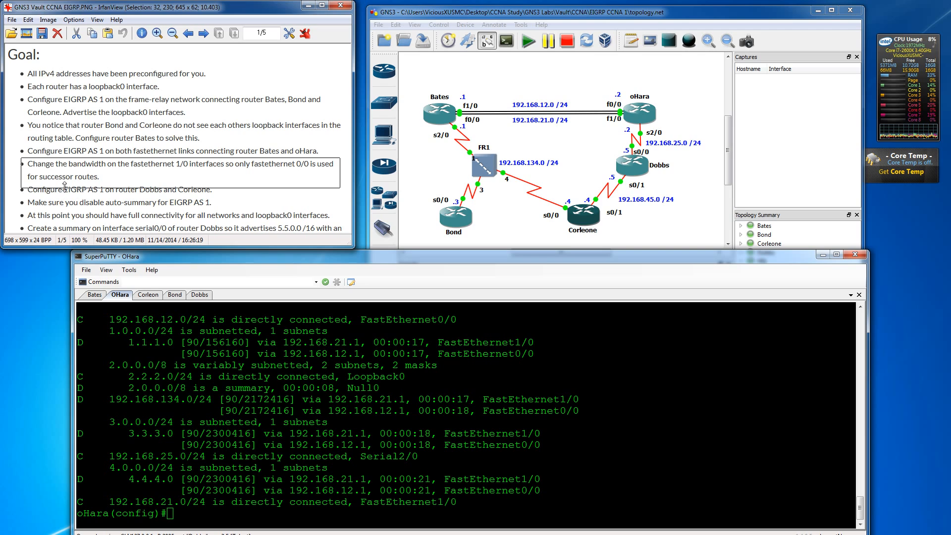
left_click_drag(264, 456, 271, 465)
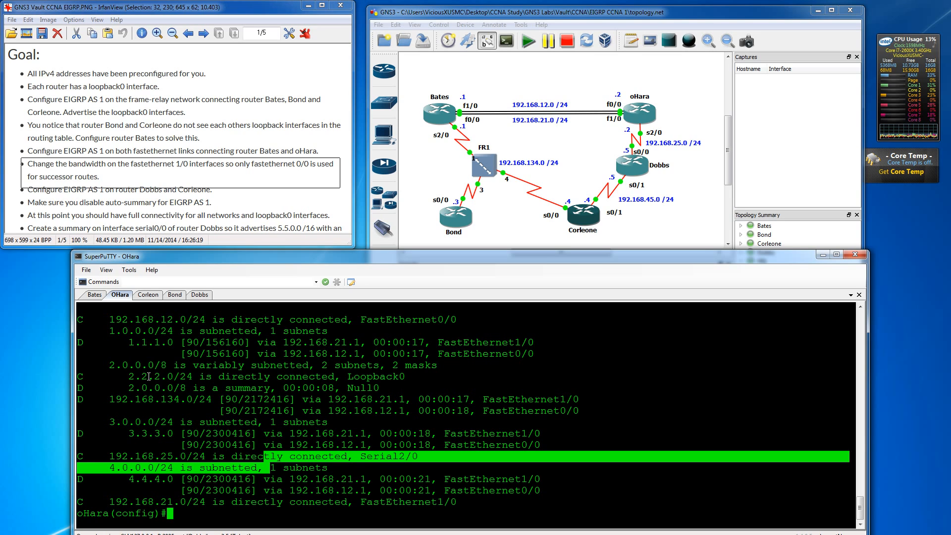
left_click(236, 365)
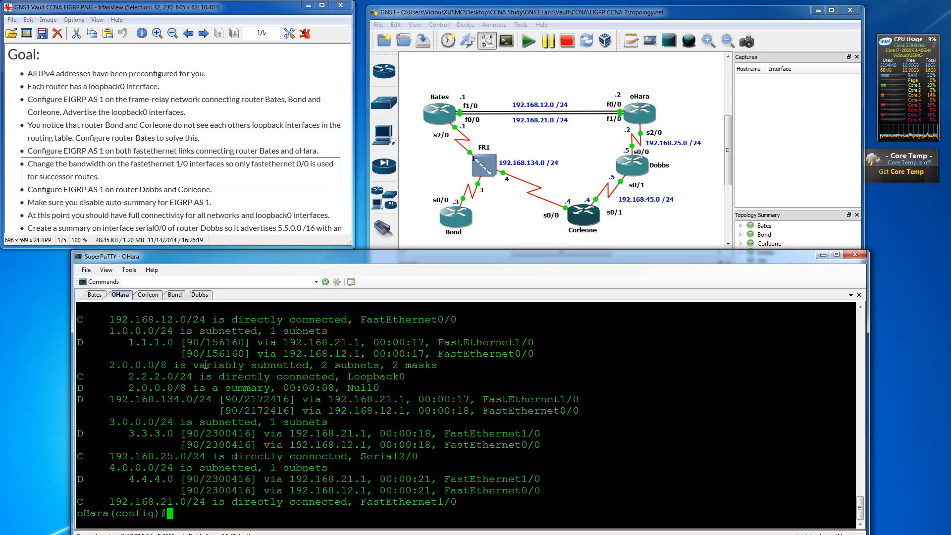
Examine the next hops, outgoing interfaces and metrics of the two EIGRP routes to 1.1.1.0 in oHara's routing table.
left_click_drag(123, 346, 550, 356)
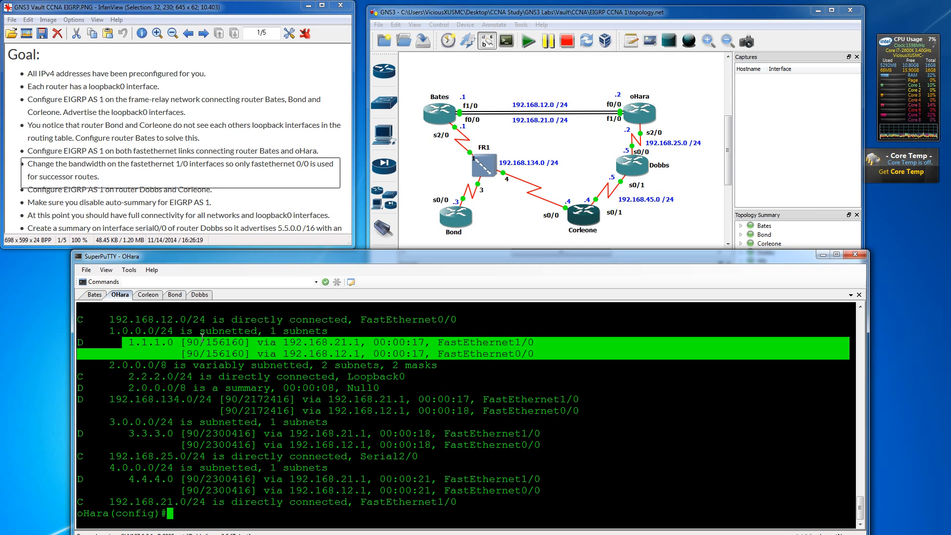
left_click_drag(186, 342, 253, 356)
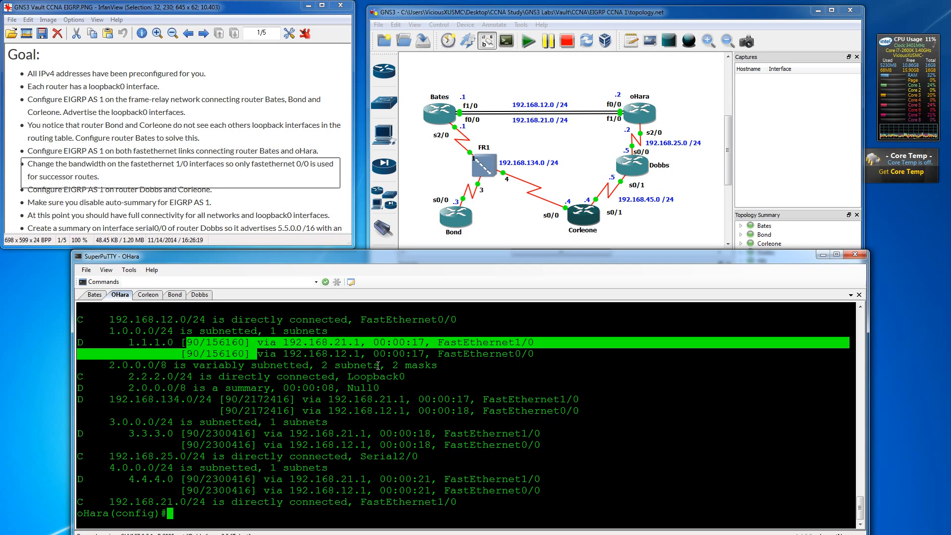
left_click(301, 363)
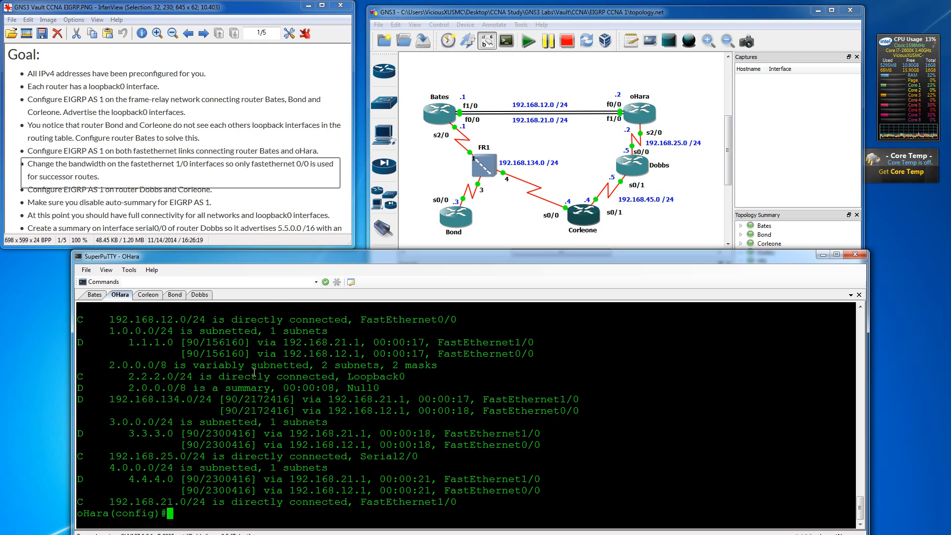
left_click_drag(251, 341, 559, 344)
left_click(272, 352)
left_click_drag(251, 353, 543, 354)
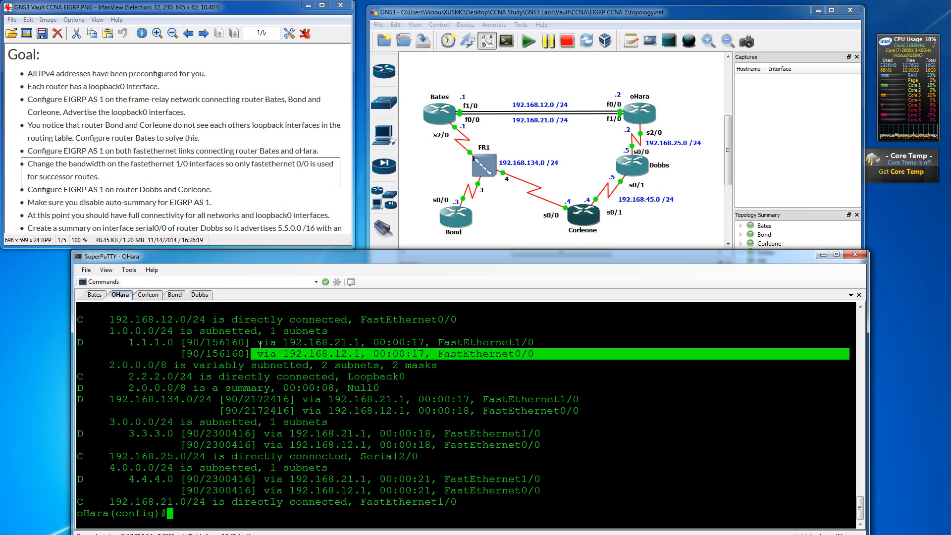
left_click_drag(248, 342, 500, 348)
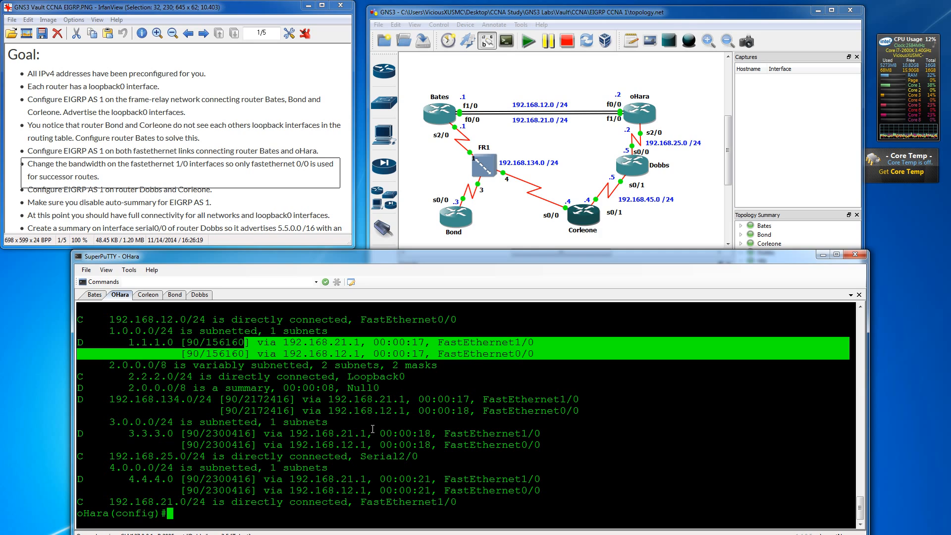
left_click(314, 370)
left_click_drag(258, 342, 542, 354)
left_click(542, 353)
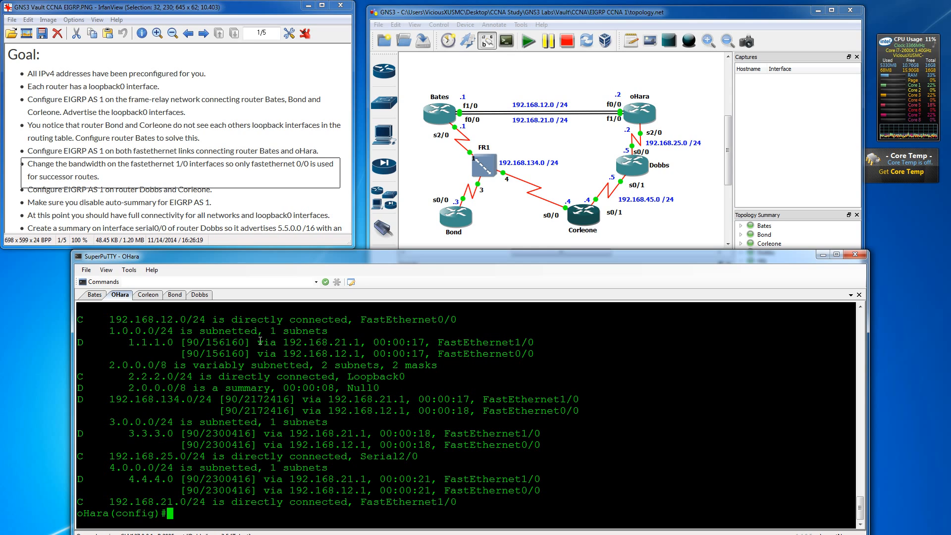
left_click_drag(125, 343, 594, 354)
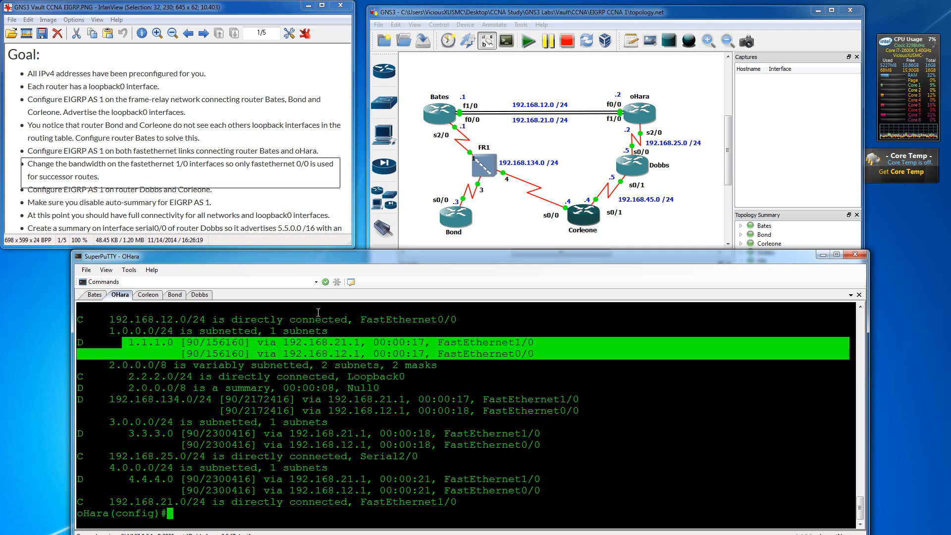
left_click_drag(202, 354, 250, 354)
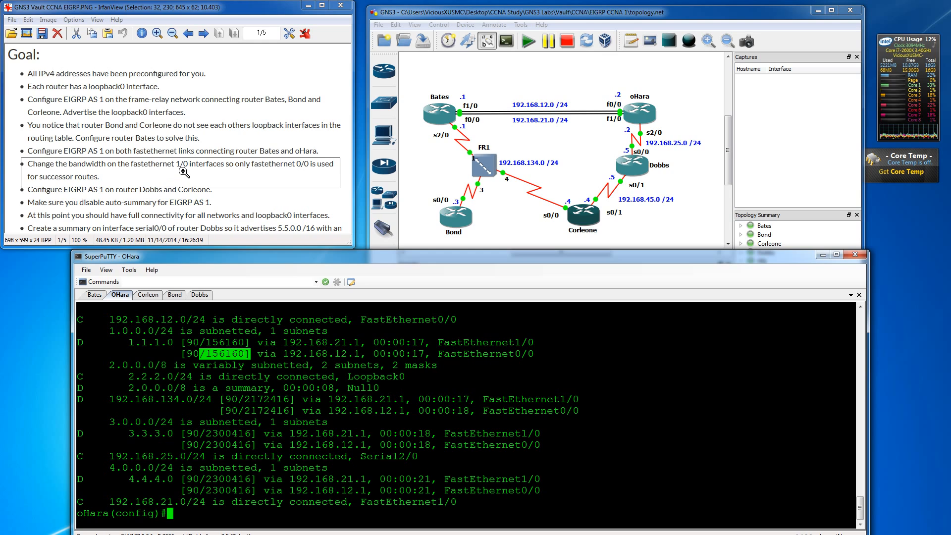
Set the bandwidth of interface f1/0 on oHara to 10 and return to global configuration mode.
left_click(263, 464)
key("Return")
key("Return")
key("Return")
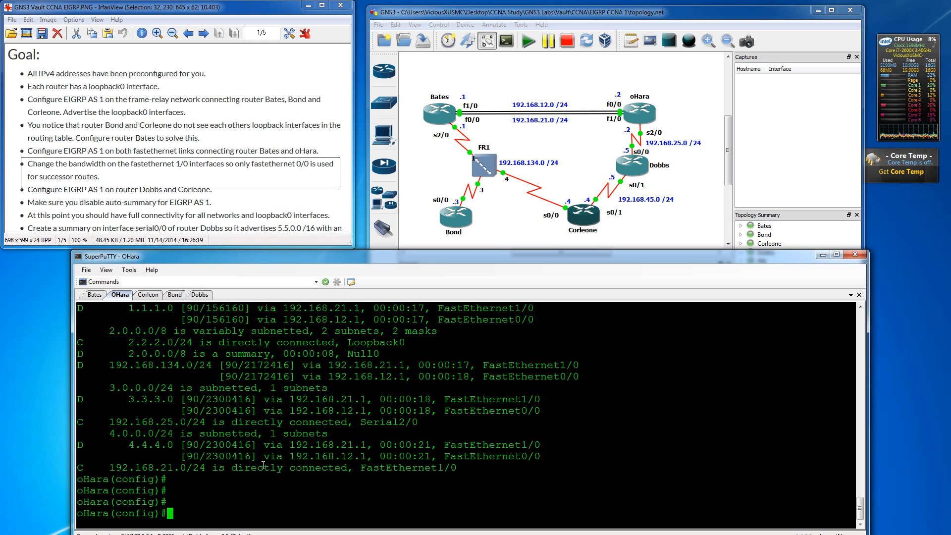
type("int f1/0")
key("Return")
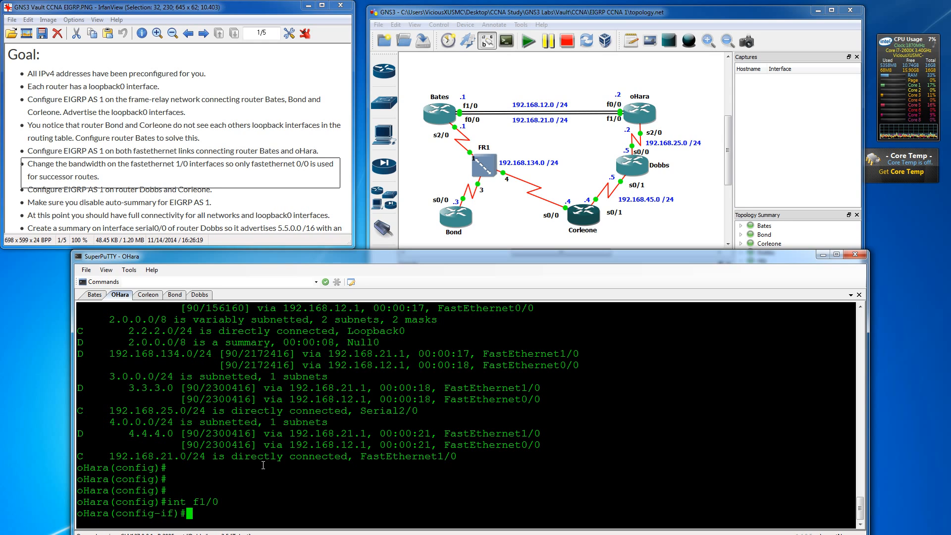
type("band")
key("Tab")
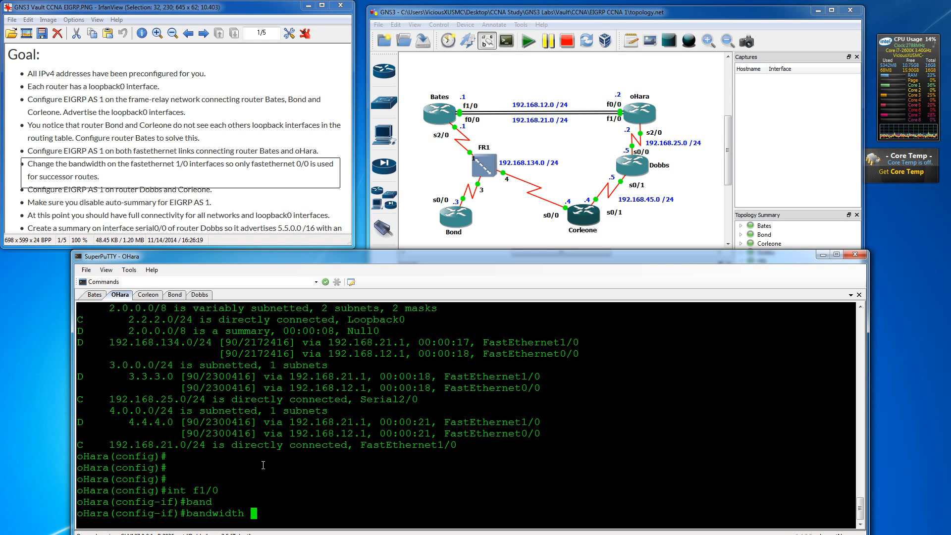
type("10")
key("Return")
key("Return")
key("Return")
key("Return")
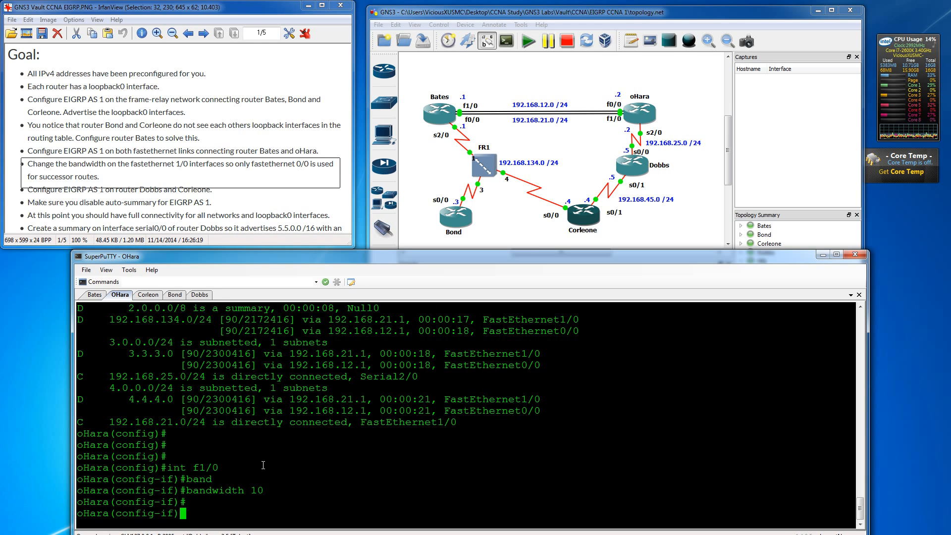
type("exit")
key("Return")
key("Return")
key("Return")
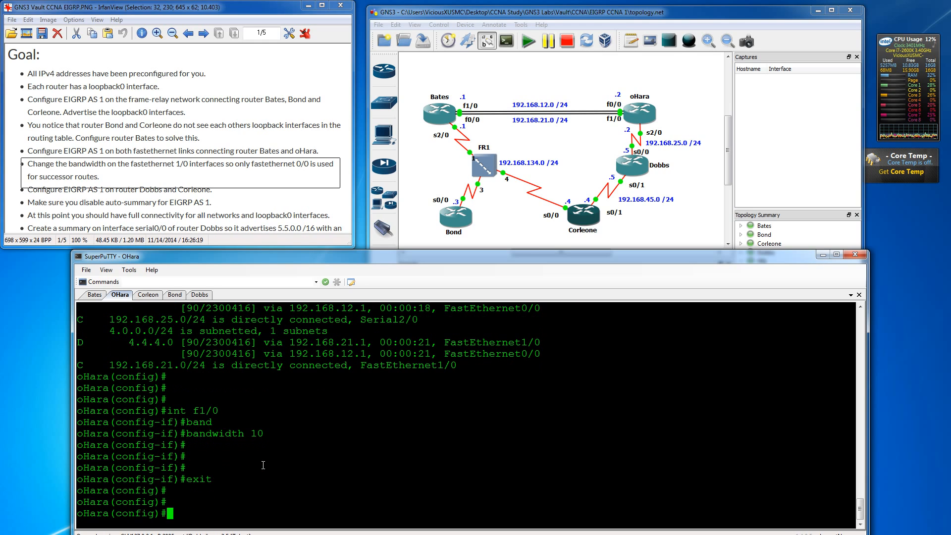
Display oHara's IP routing table twice to check for updated routes, and highlight the 1.1.1.0 entry.
type("do show ip route")
key("Return")
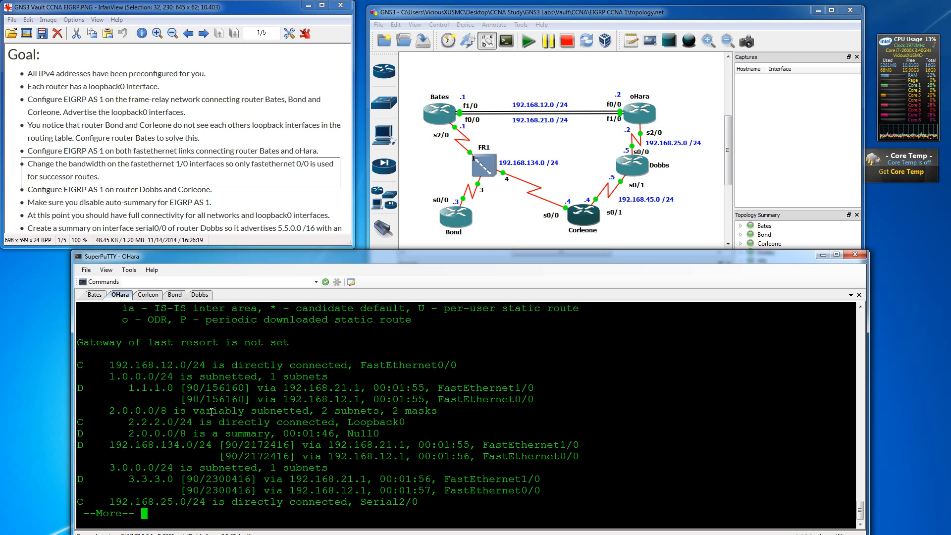
key("q")
key("Up")
key("Return")
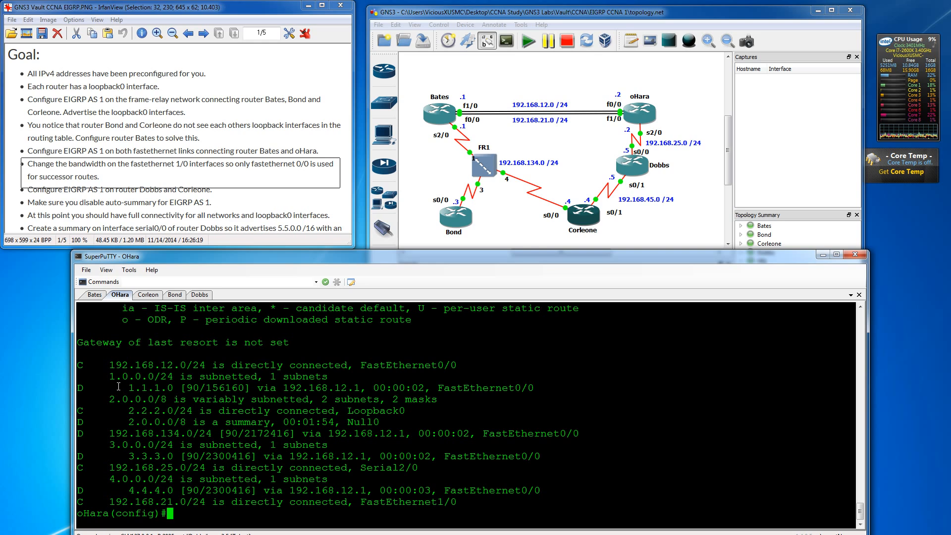
left_click_drag(108, 375, 568, 385)
left_click(561, 385)
left_click_drag(109, 374, 518, 388)
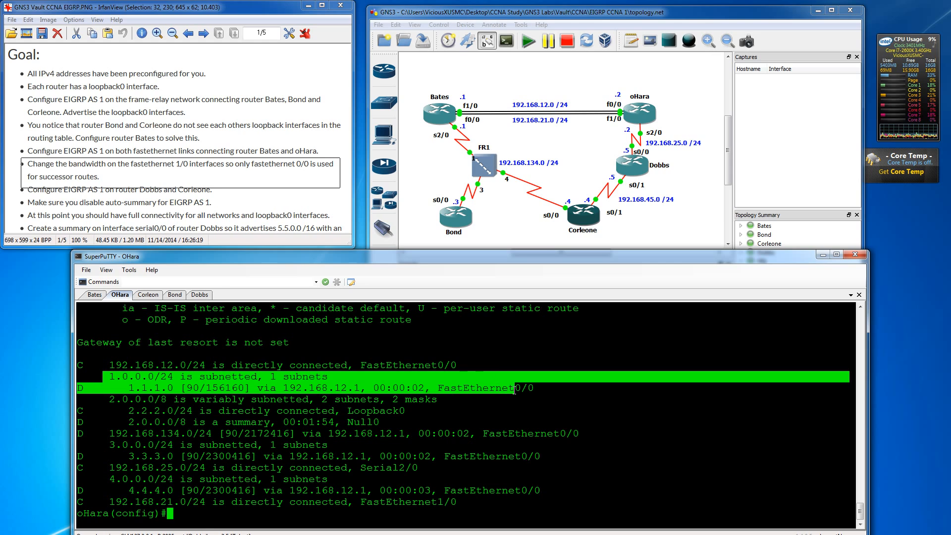
Leave configuration mode on oHara and return to the privileged EXEC prompt.
left_click(214, 513)
key("Return")
key("Return")
key("Return")
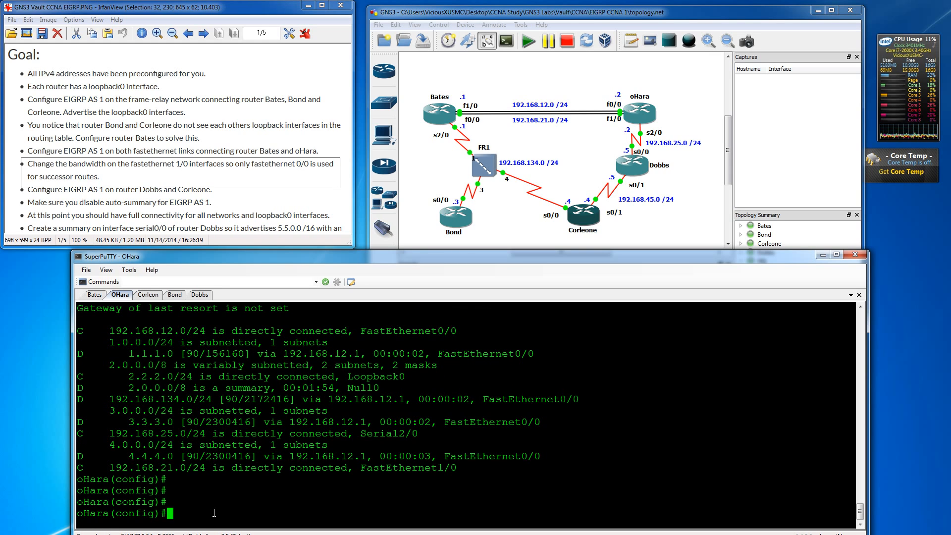
key("ctrl+z")
key("Return")
key("Return")
key("Return")
key("Return")
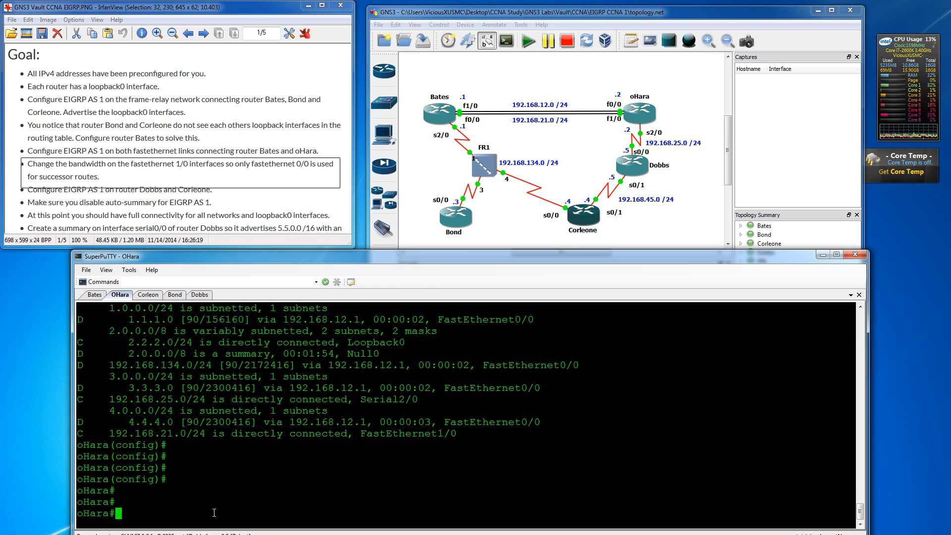
Display the EIGRP interfaces on oHara.
type("show ")
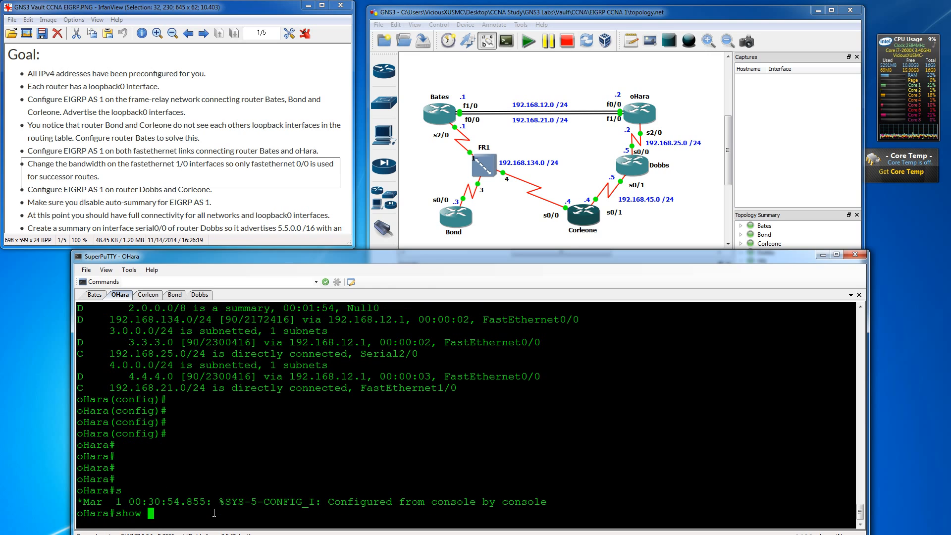
type("ip ei")
key("Tab")
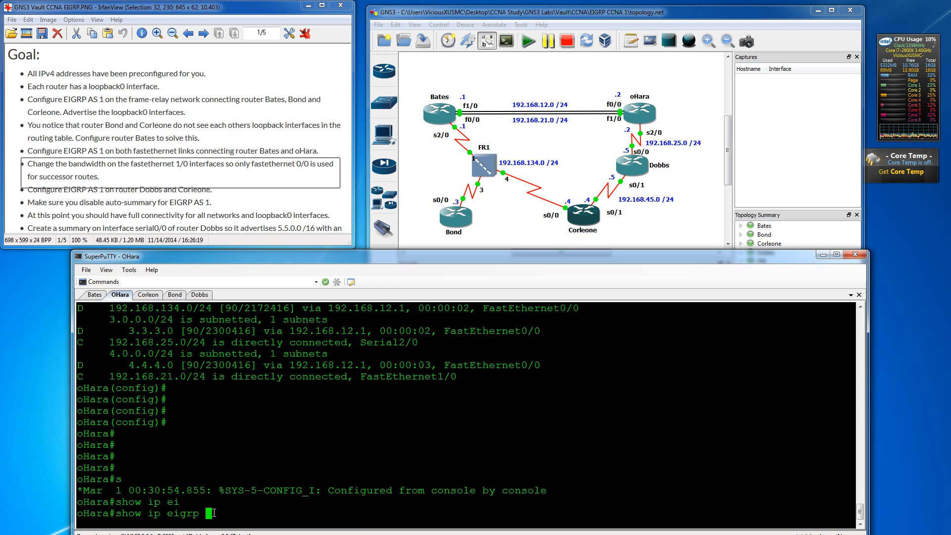
key("Tab")
type("in")
key("Tab")
key("Return")
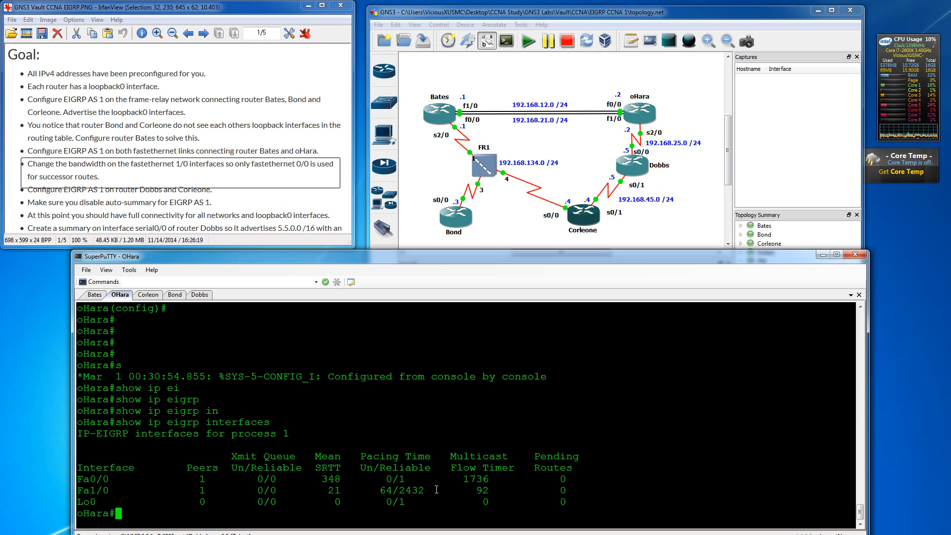
Display oHara's IP routing protocol details and examine the EIGRP metric weights and maximum hop count.
type("show ip pro")
key("Return")
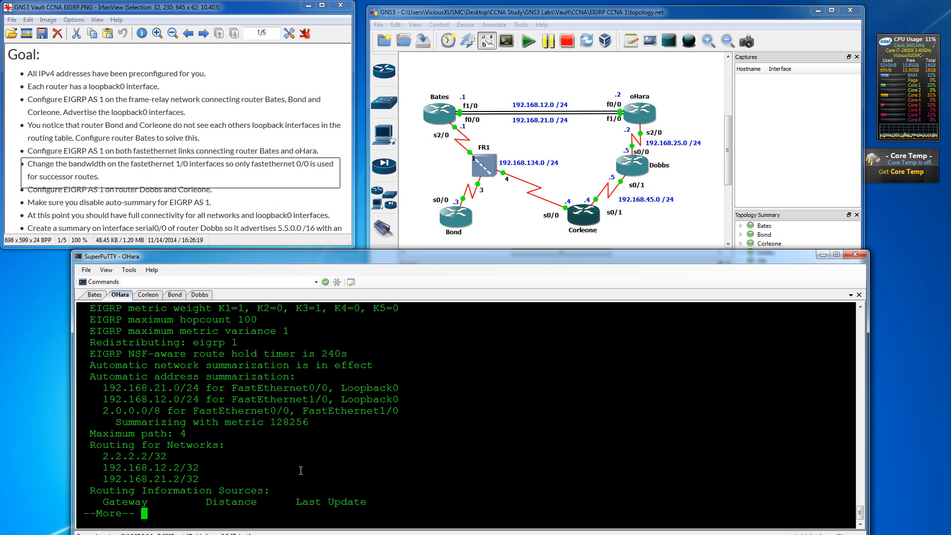
scroll(302, 470, "up", 3)
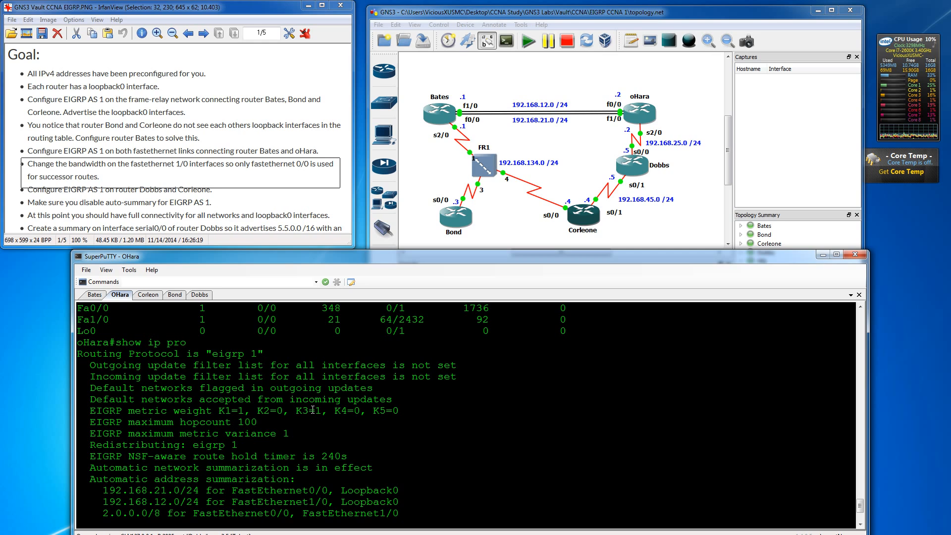
left_click_drag(202, 411, 268, 422)
left_click(286, 445)
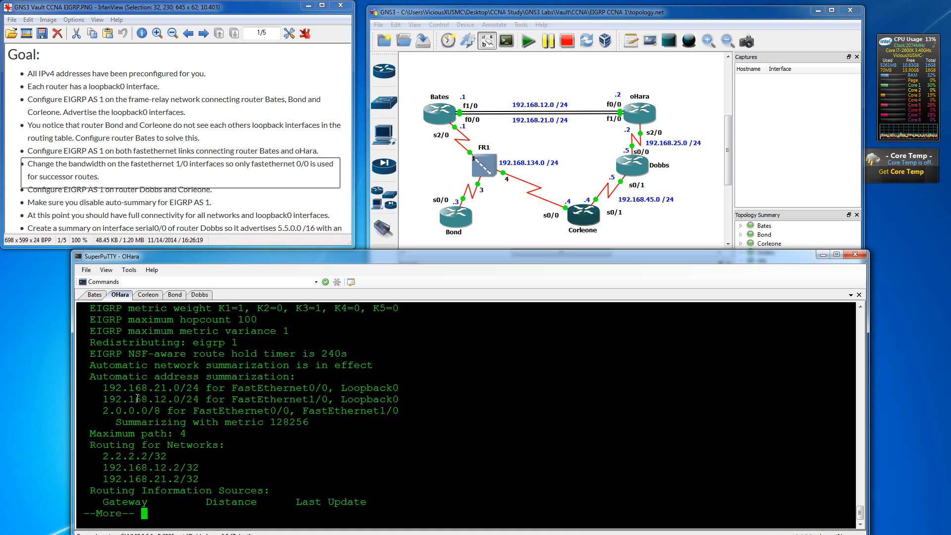
Page through the rest of oHara's protocol details and review the advertised networks, information sources and distances.
key("Return")
key("Return")
key("Return")
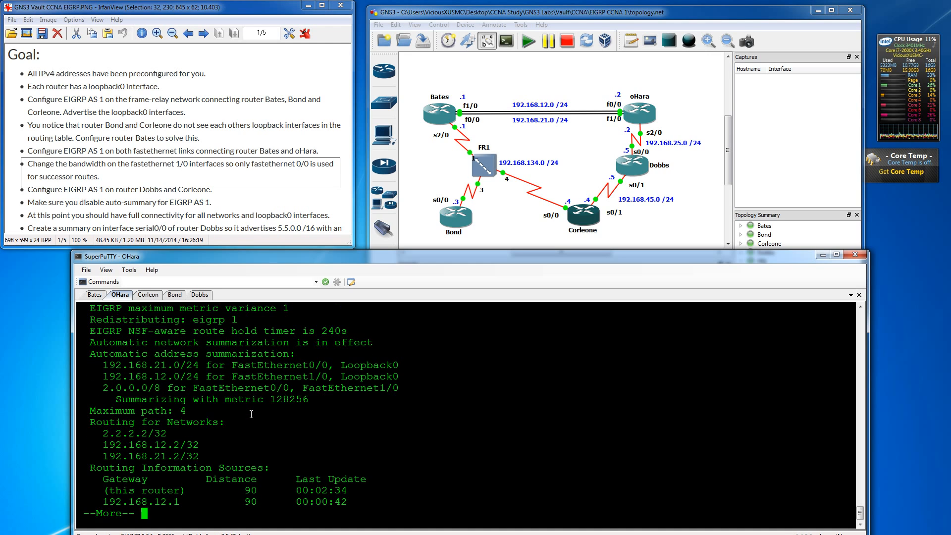
key("Return")
key("Return")
key("Return")
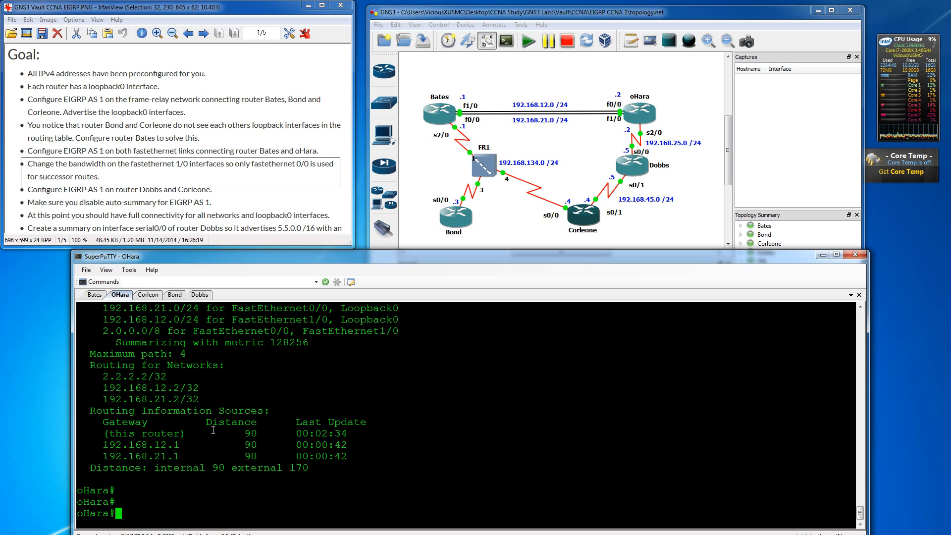
scroll(213, 430, "up", 6)
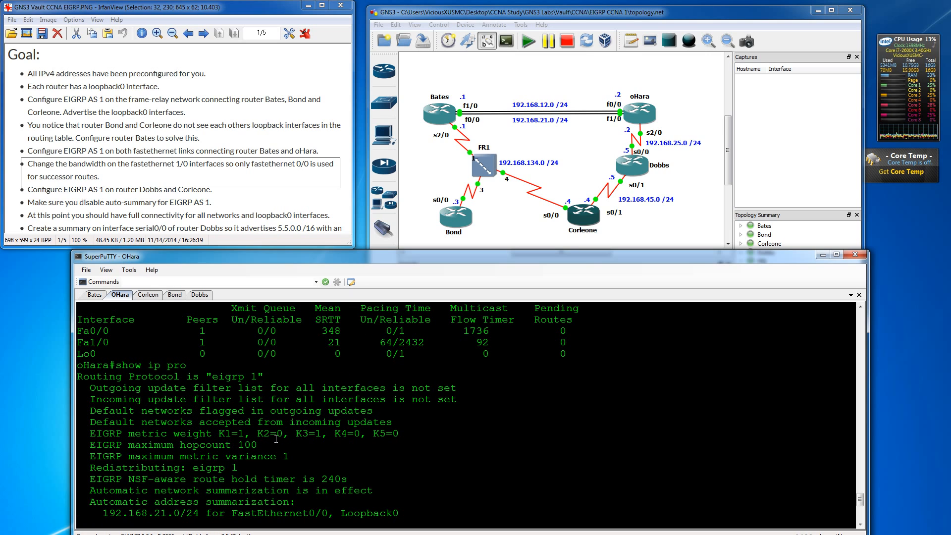
scroll(276, 438, "down", 6)
scroll(278, 439, "up", 6)
scroll(279, 438, "down", 6)
Display the IP details of all interfaces on oHara from the privileged EXEC prompt.
key("Return")
key("Return")
type("do")
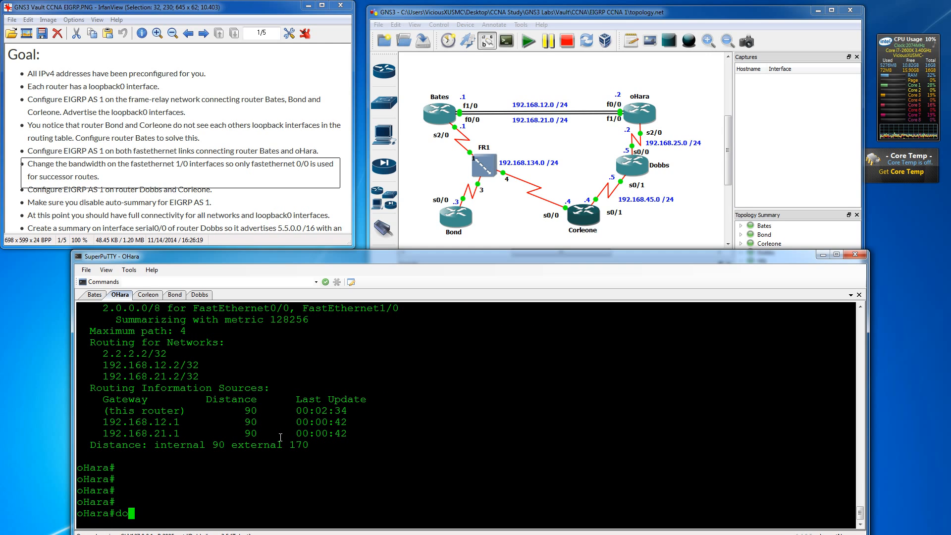
type(" show ip int")
key("Return")
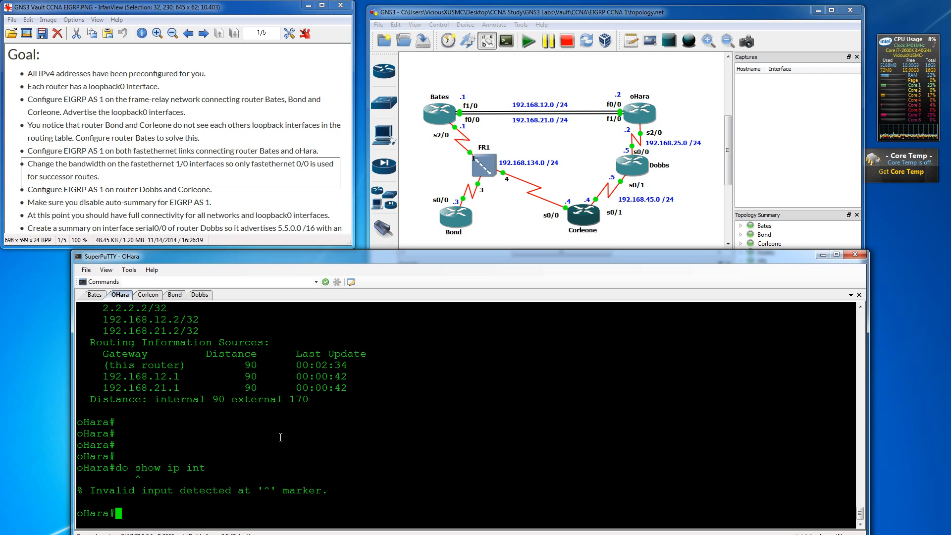
type("show ip int")
key("Return")
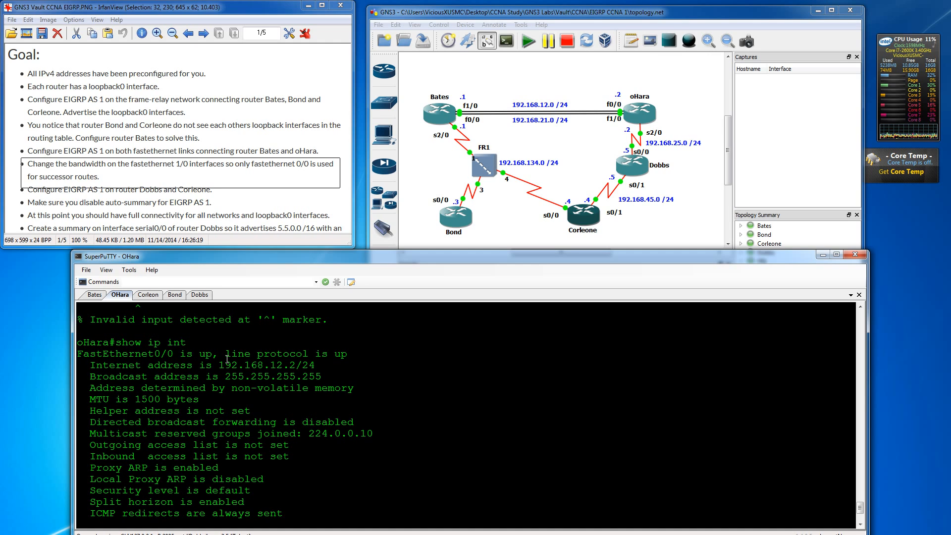
Examine the FastEthernet0/0 section of oHara's IP interface details for bandwidth information.
key("Return")
key("Return")
key("Return")
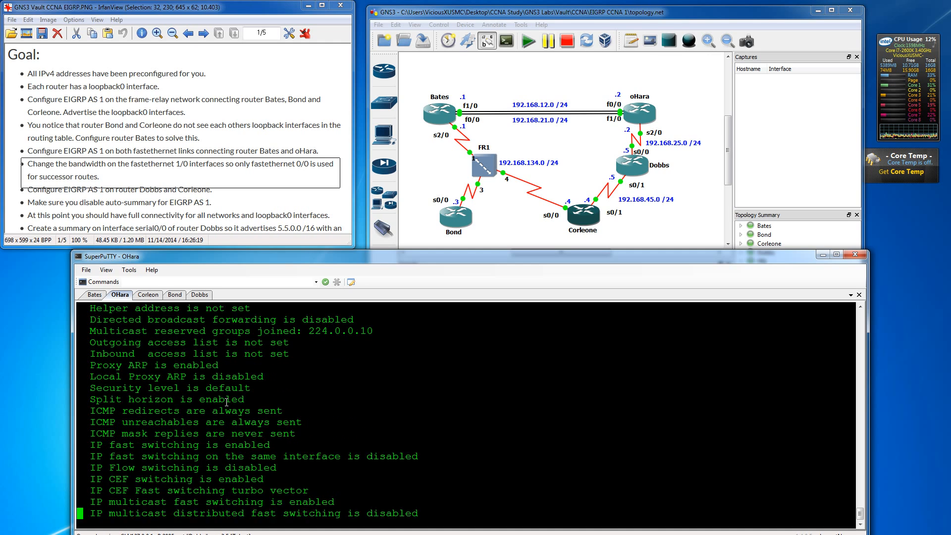
key("Return")
key("Return")
key("Return")
key("Return")
key("Return")
key("Return")
key("Return")
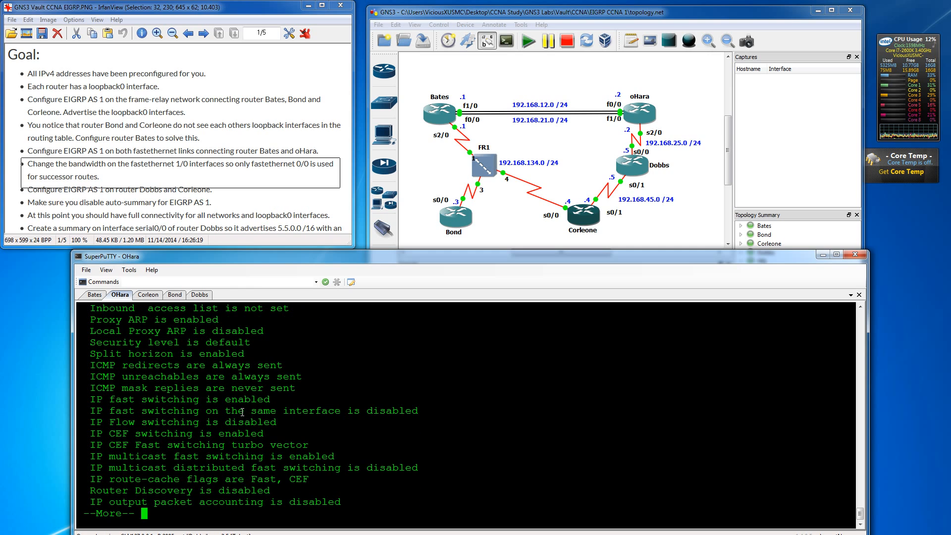
key("Return")
key("Return")
key("Return")
key("Return")
key("Return")
key("Return")
key("Return")
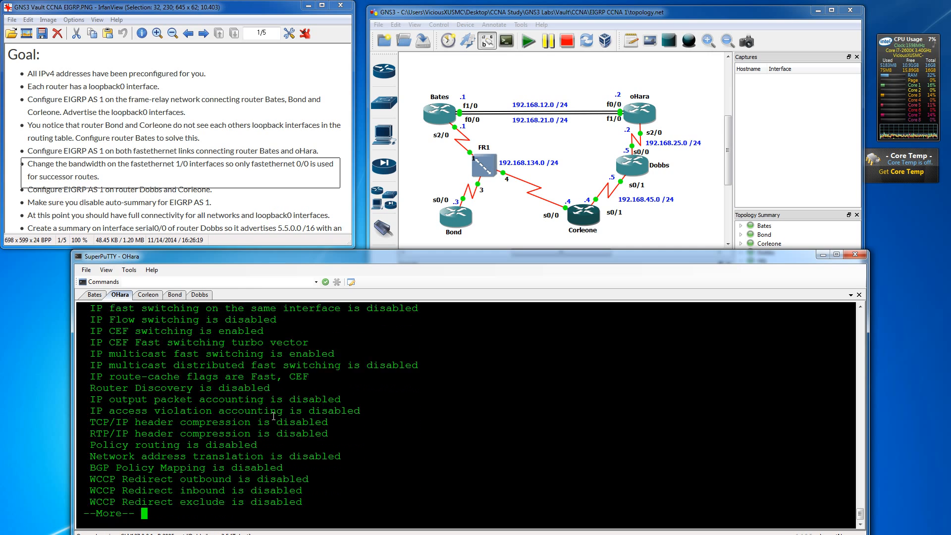
scroll(296, 454, "up", 10)
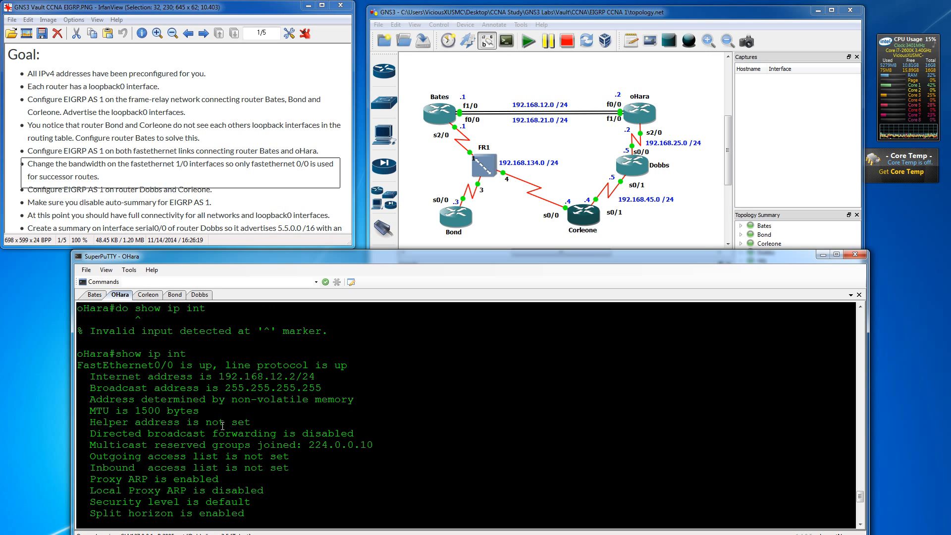
scroll(243, 424, "down", 3)
scroll(261, 425, "down", 6)
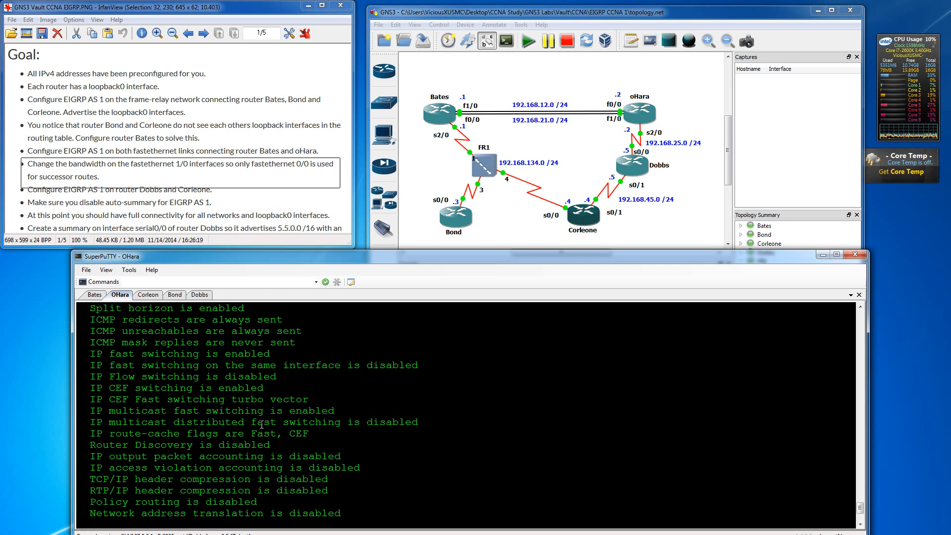
Page through the FastEthernet1/0, serial and loopback sections of the interface details and return to oHara's prompt.
key("Return")
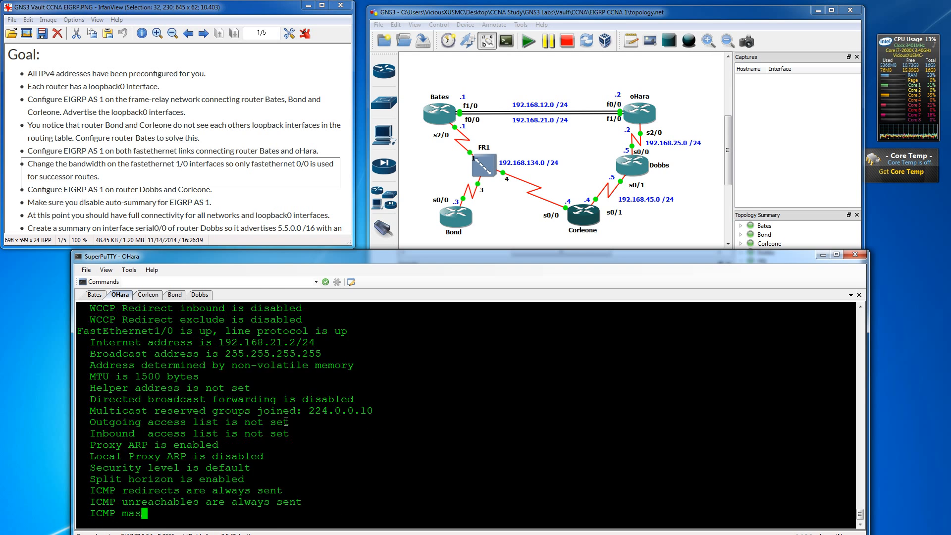
key("space")
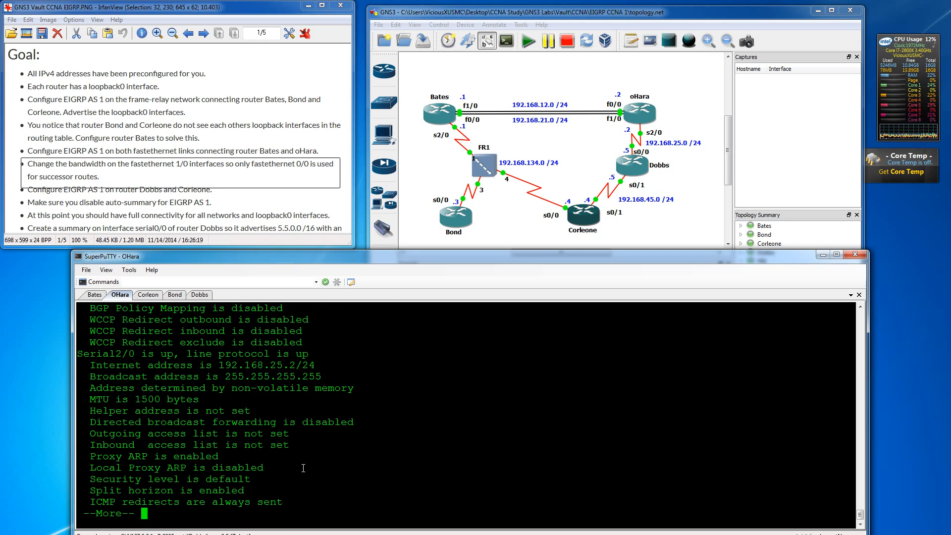
key("space")
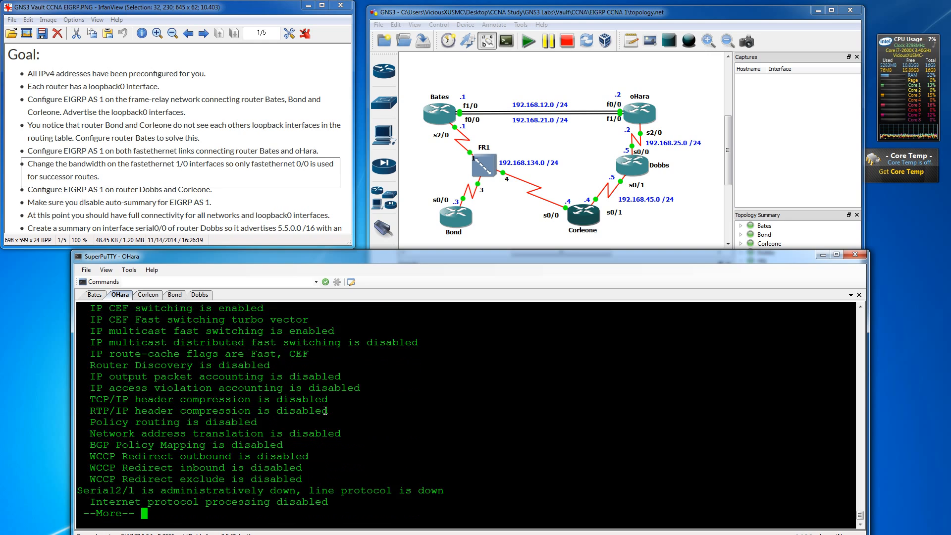
key("space")
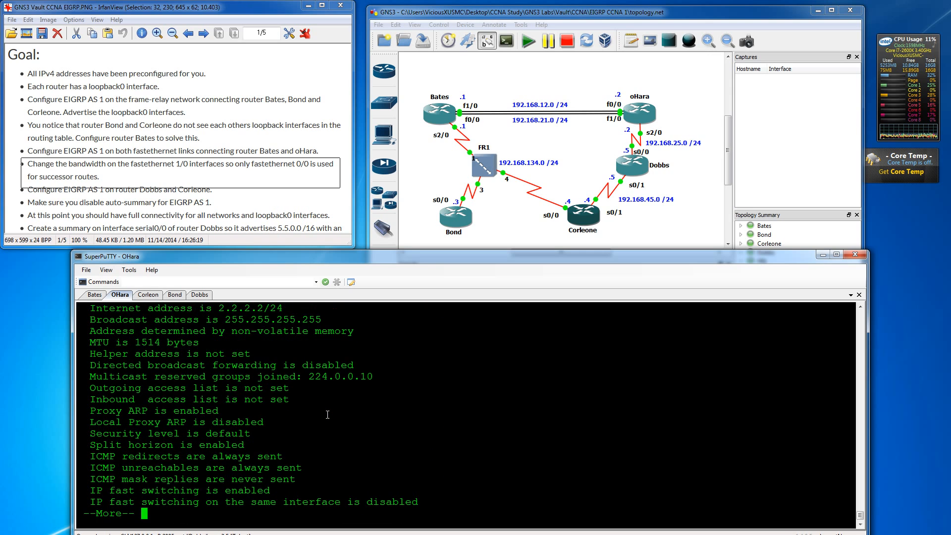
key("Return")
key("Return")
key("Return")
Display the IP details of interface f0/0 on oHara and read them through to the end.
type("show ip")
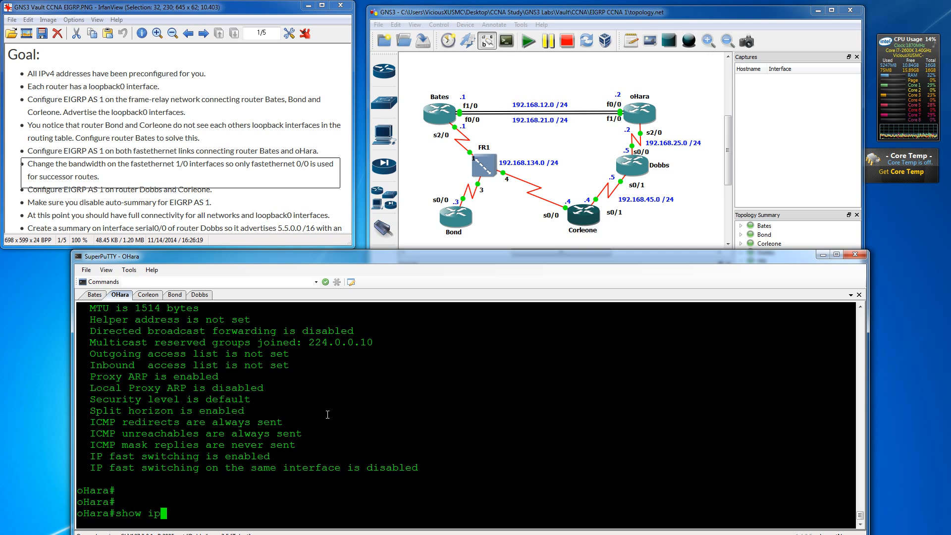
type(" int f0/0")
key("Return")
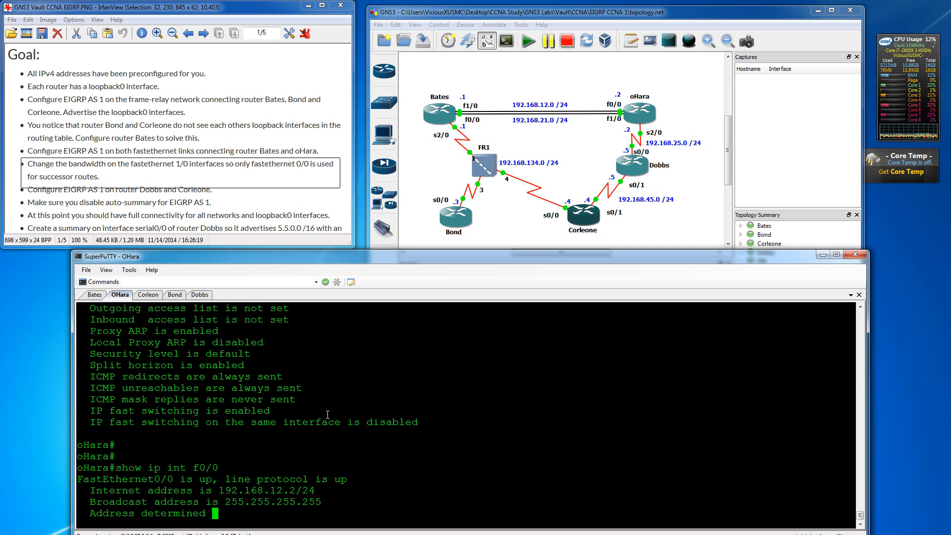
scroll(328, 414, "up", 6)
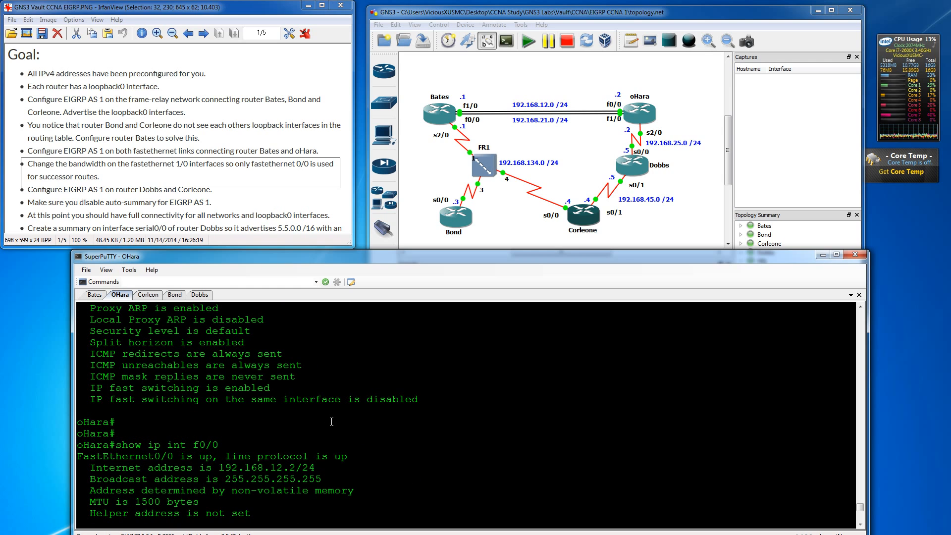
scroll(332, 421, "down", 6)
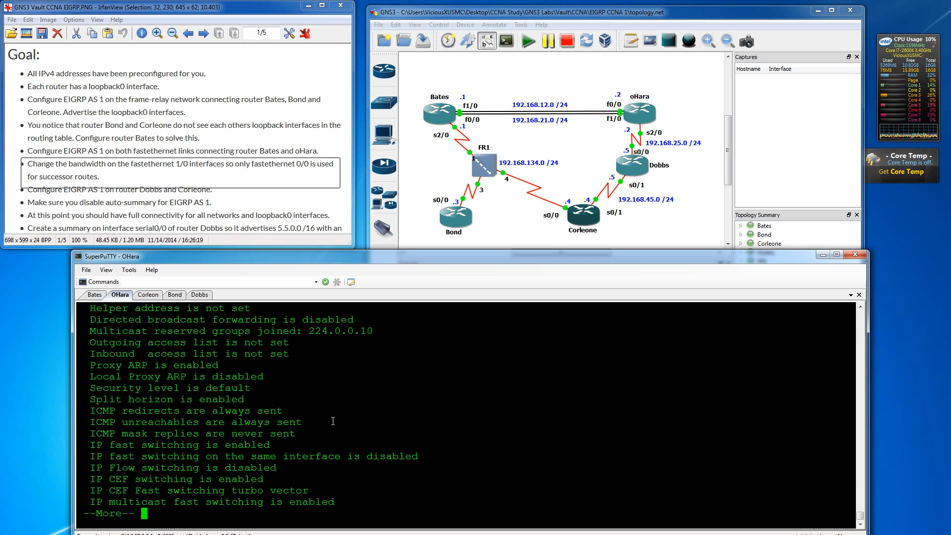
key("Return")
key("Return")
key("Return")
key("Return")
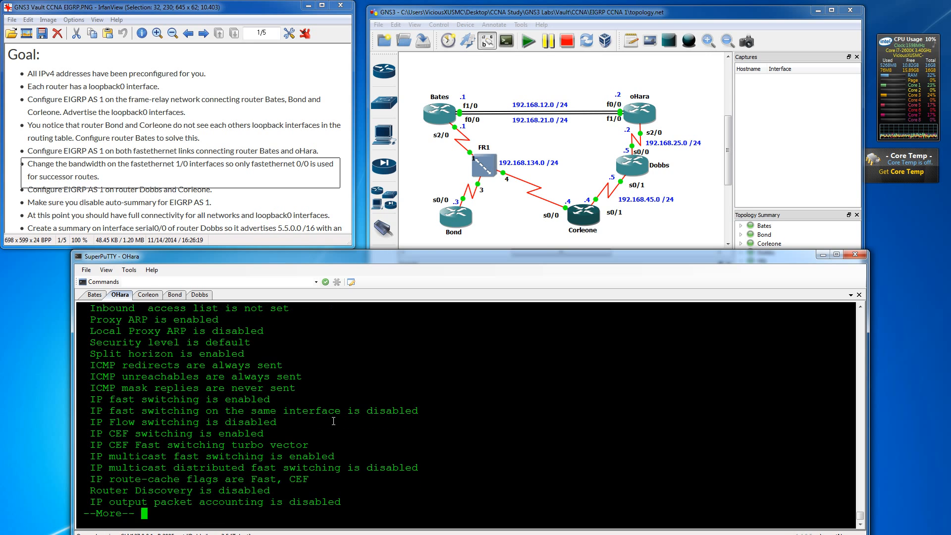
key("Return")
key("Return")
key("Return")
key("Return")
key("Return")
key("Return")
key("Return")
key("Return")
key("Return")
key("Return")
key("Return")
key("Return")
key("Return")
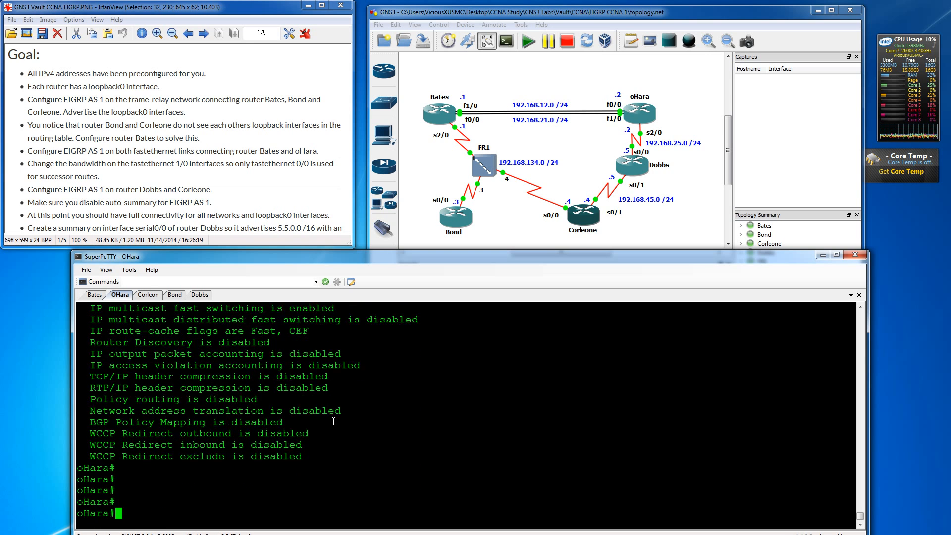
key("Return")
Start a show int command on oHara and list its available options.
type("show i")
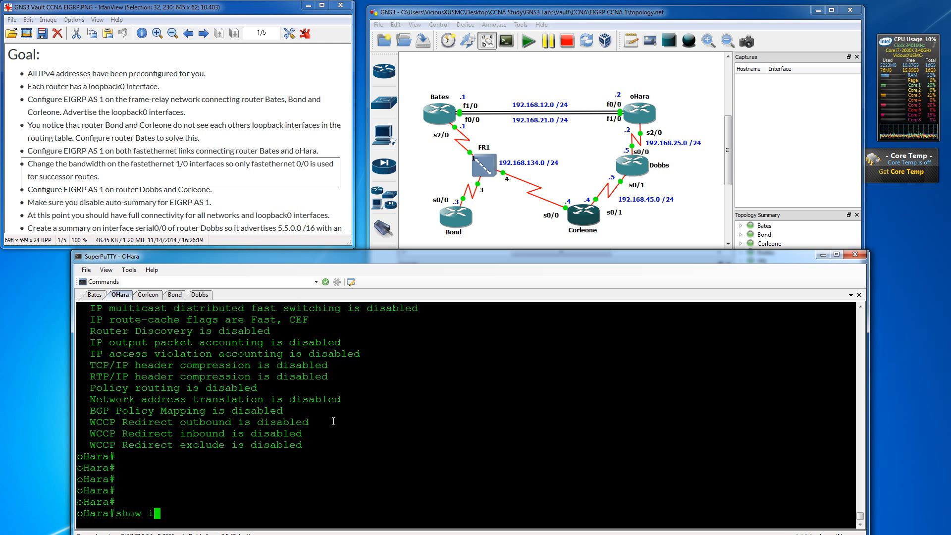
type("p")
key("BackSpace")
key("BackSpace")
type("nt ")
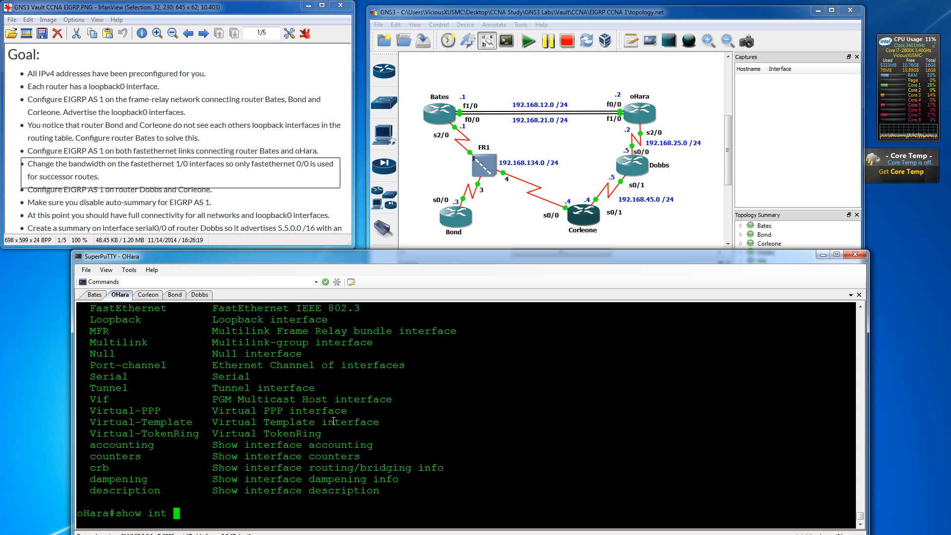
Show the details of interface f0/0 on router oHara and examine its bandwidth value.
type("?f0/0")
key("Return")
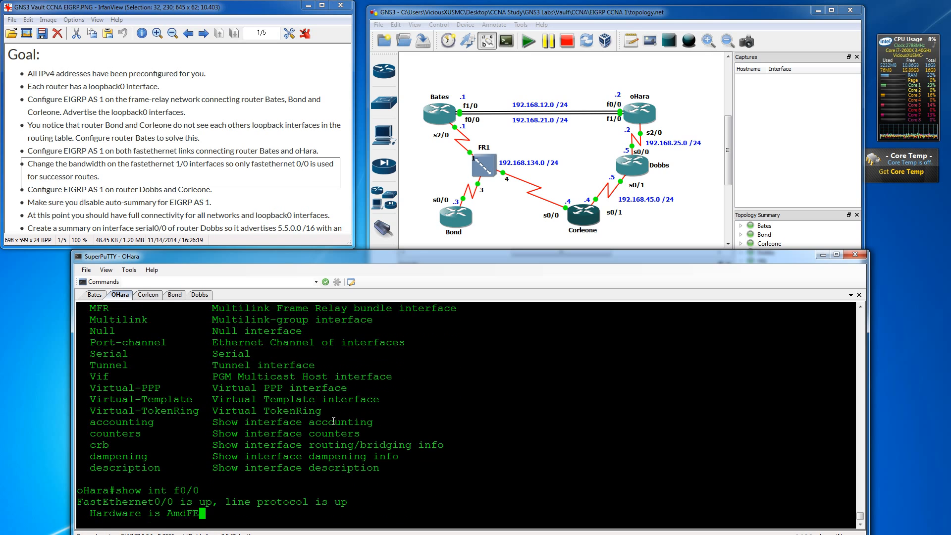
scroll(268, 417, "up", 3)
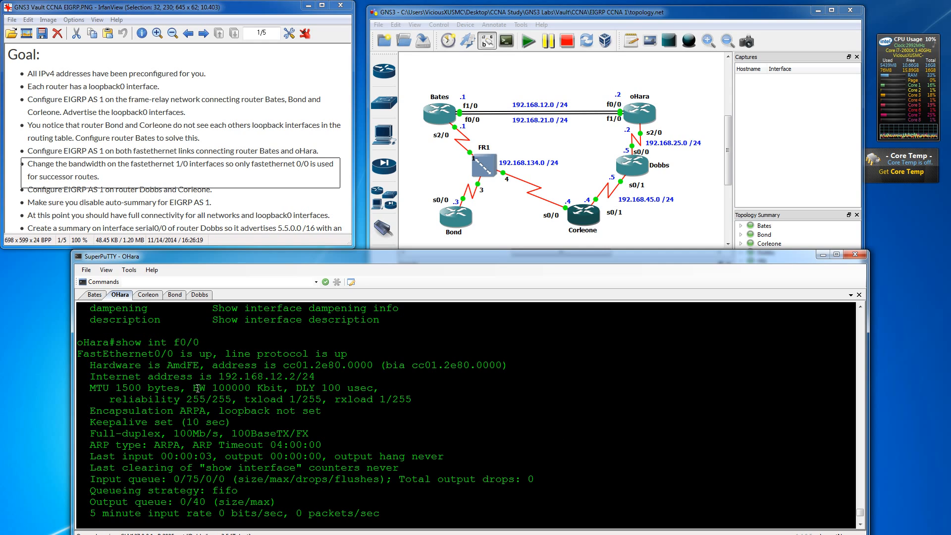
left_click_drag(194, 388, 281, 389)
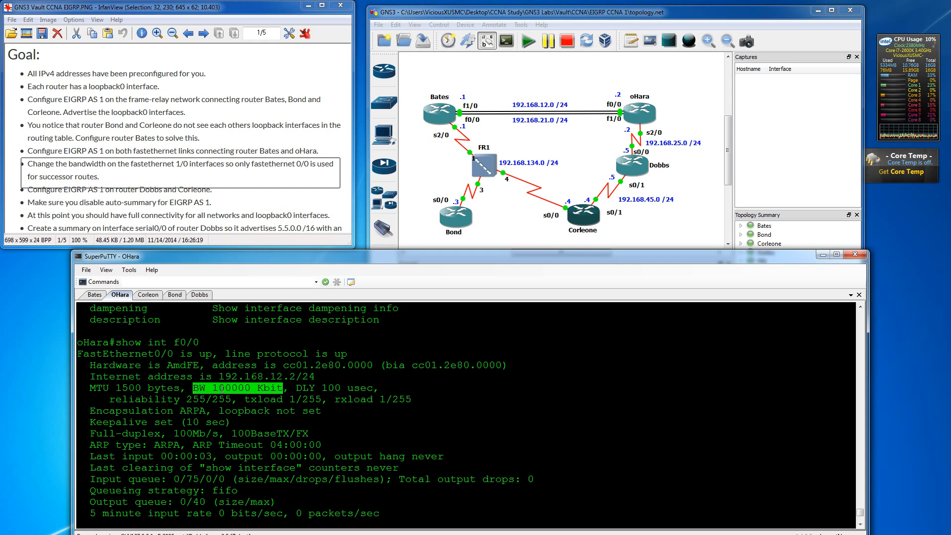
left_click_drag(231, 387, 248, 387)
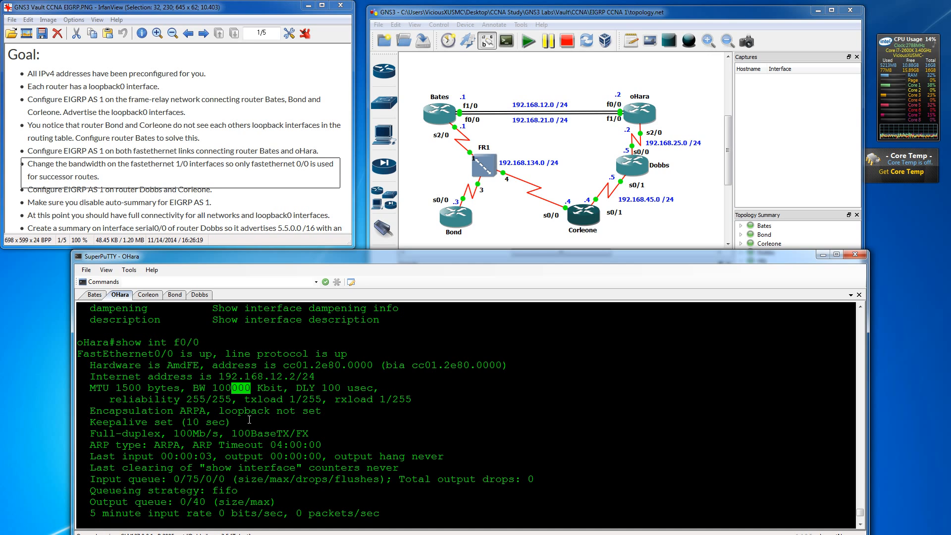
key("Return")
key("Return")
key("Return")
Show the details of interface f1/0 on router oHara and examine its bandwidth value.
type("s")
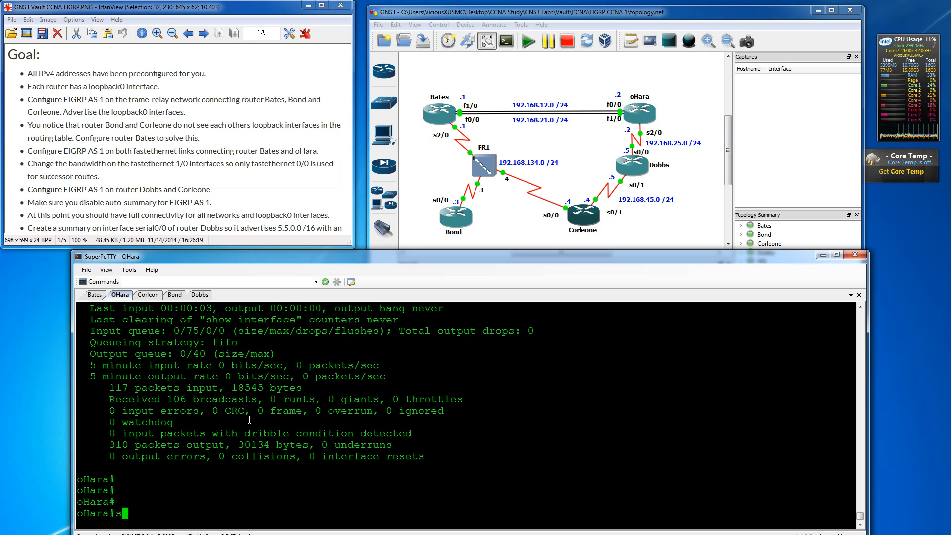
type("how int ")
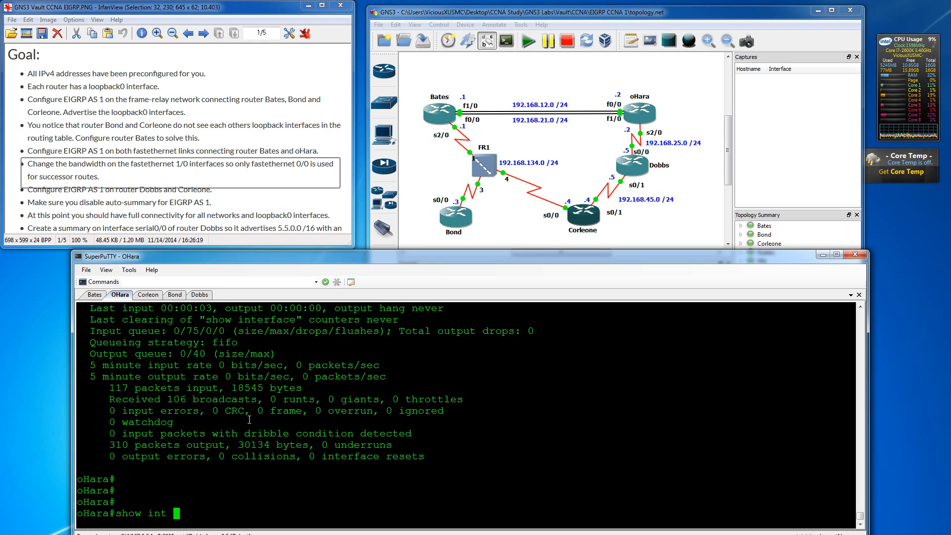
type("ff1/")
key("BackSpace")
key("BackSpace")
key("BackSpace")
type("1/0")
key("Return")
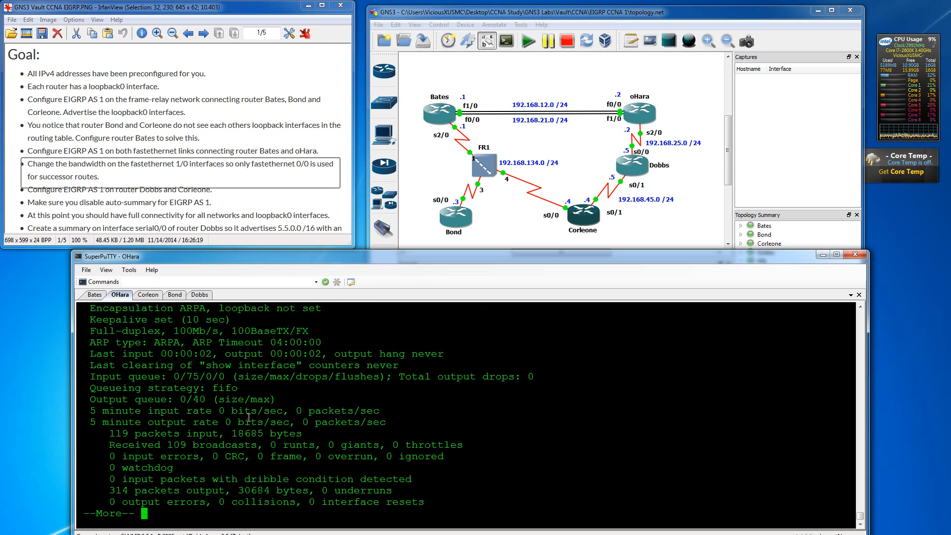
scroll(260, 418, "up", 6)
scroll(259, 419, "down", 6)
scroll(297, 392, "up", 3)
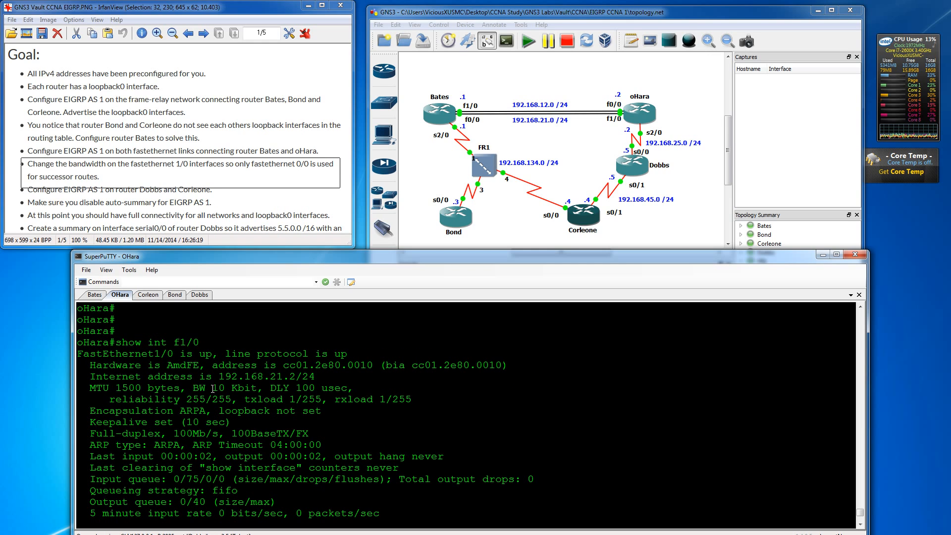
left_click_drag(187, 388, 257, 388)
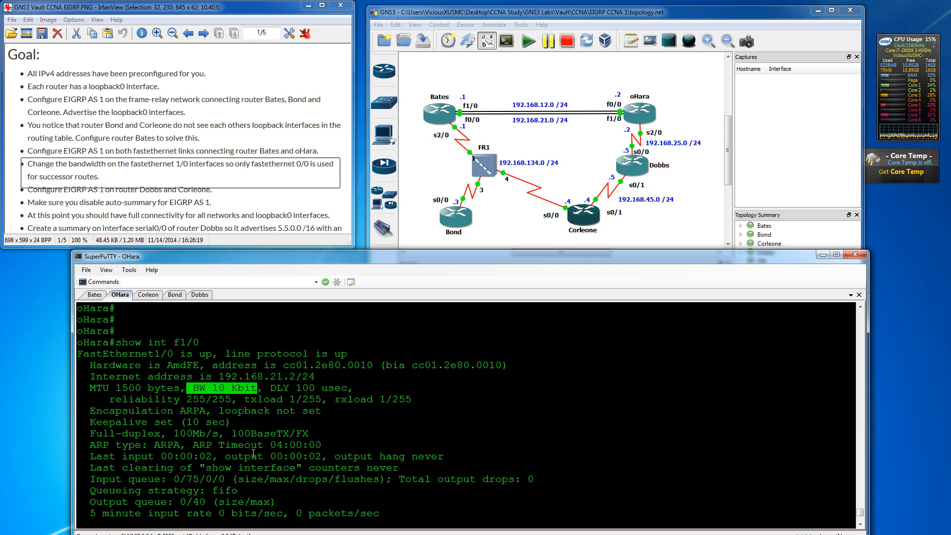
left_click(210, 418)
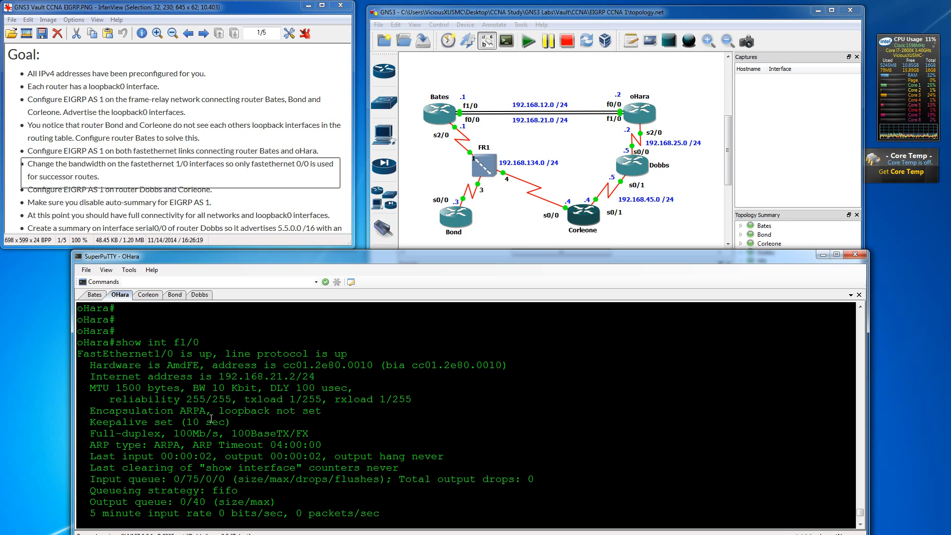
Compare the bandwidth in the earlier f0/0 output with the bandwidth in the f1/0 output.
scroll(225, 431, "up", 2)
scroll(262, 435, "up", 3)
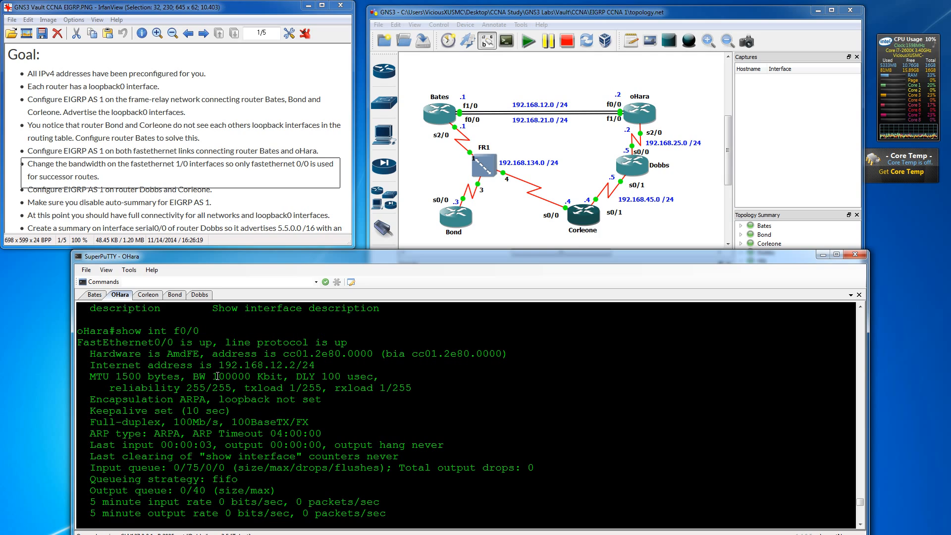
left_click_drag(205, 376, 284, 376)
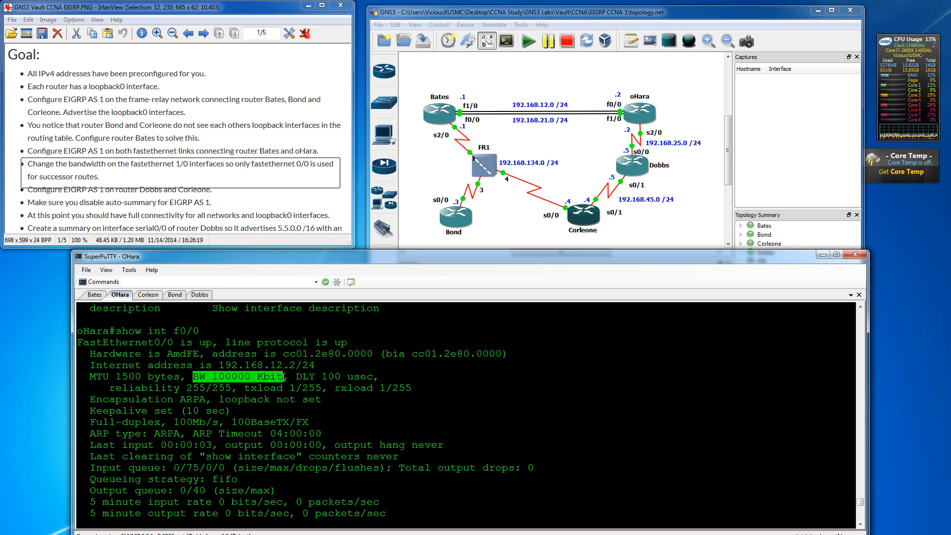
left_click_drag(213, 376, 247, 376)
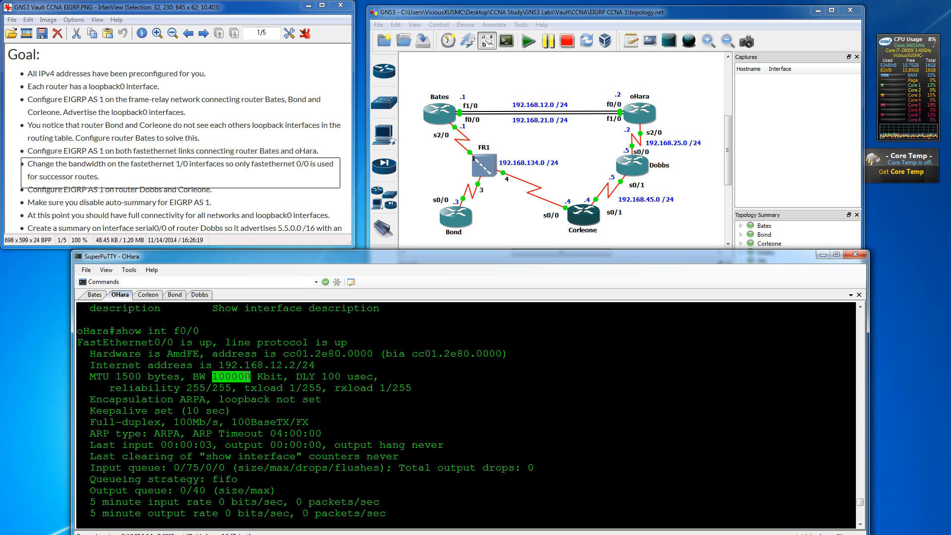
left_click(228, 385)
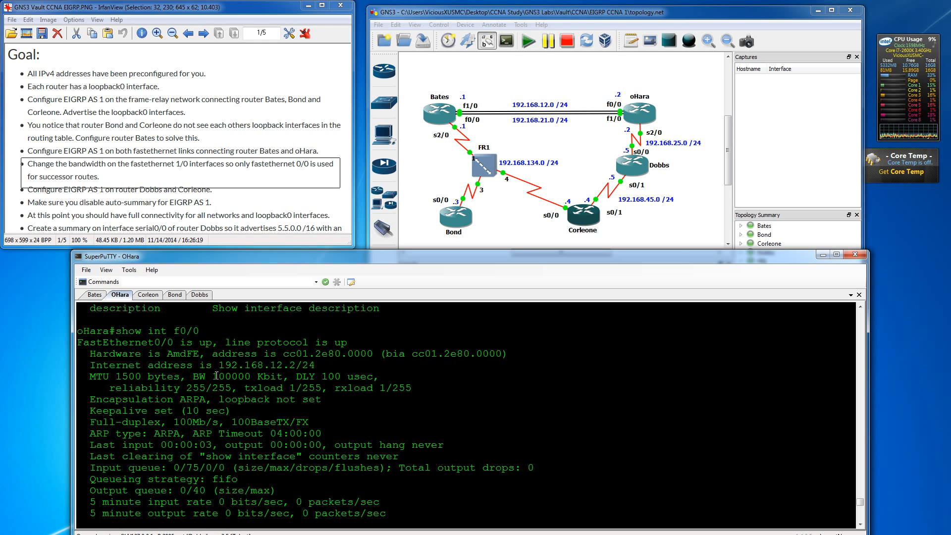
left_click_drag(213, 377, 249, 377)
left_click(234, 396)
scroll(286, 415, "down", 3)
scroll(287, 415, "down", 6)
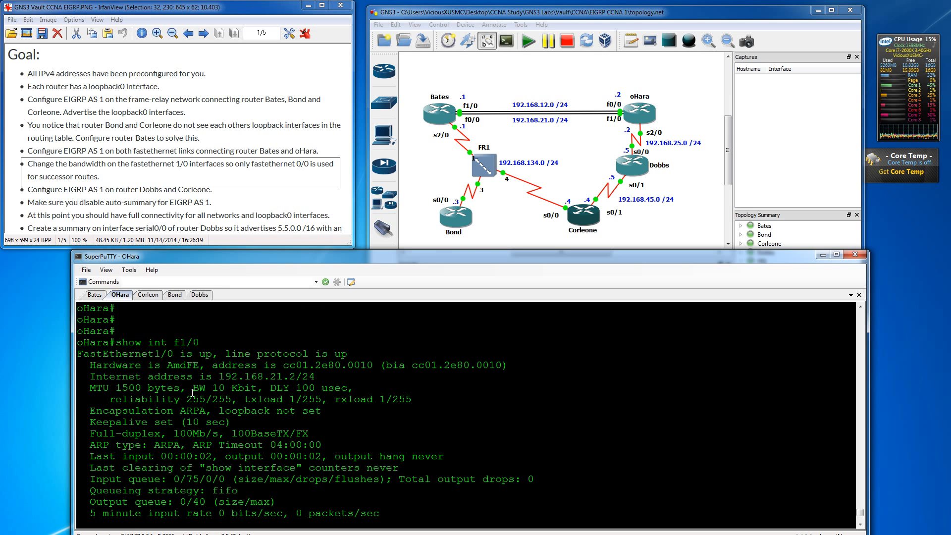
left_click_drag(192, 389, 254, 389)
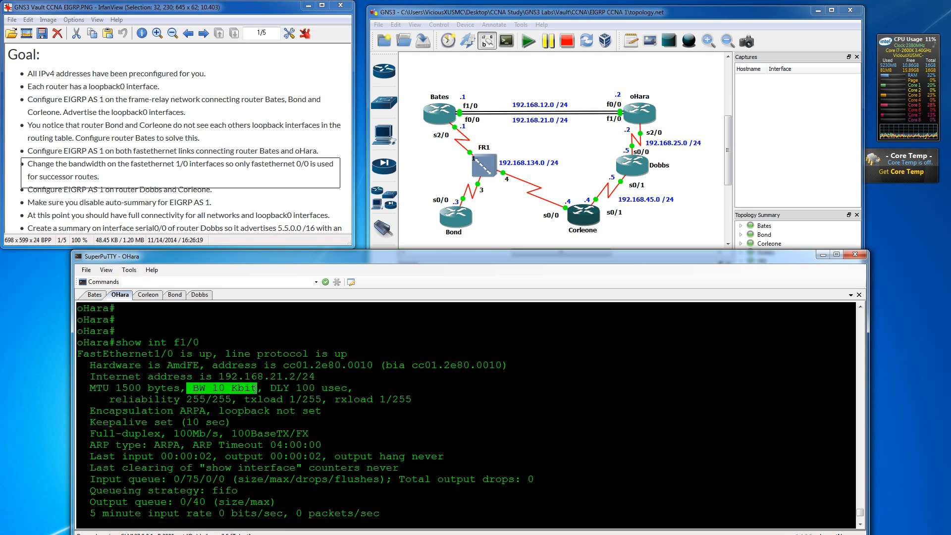
left_click(199, 398)
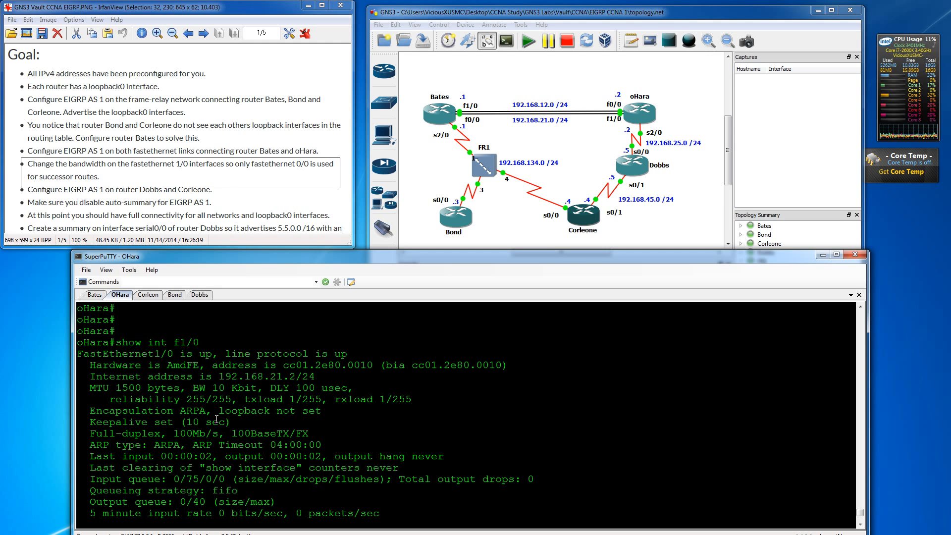
Mark the task "Configure EIGRP AS 1 on router Dobbs and Corleone." in the lab goals image.
scroll(103, 177, "up", 1)
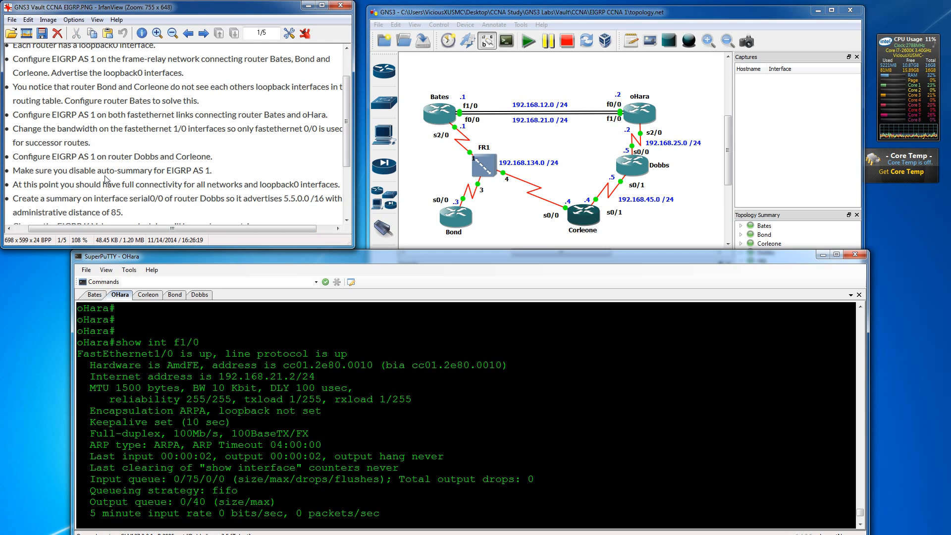
scroll(125, 155, "up", 1)
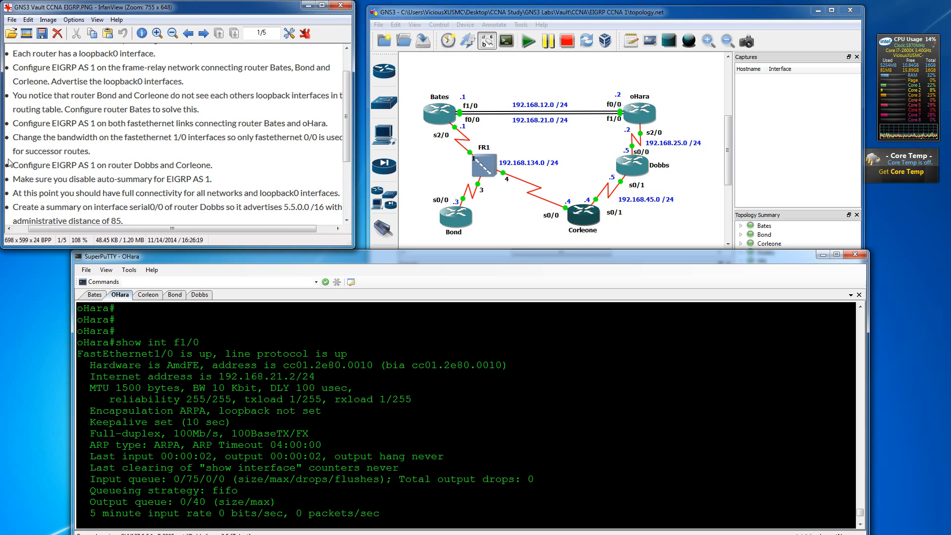
left_click_drag(9, 156, 231, 173)
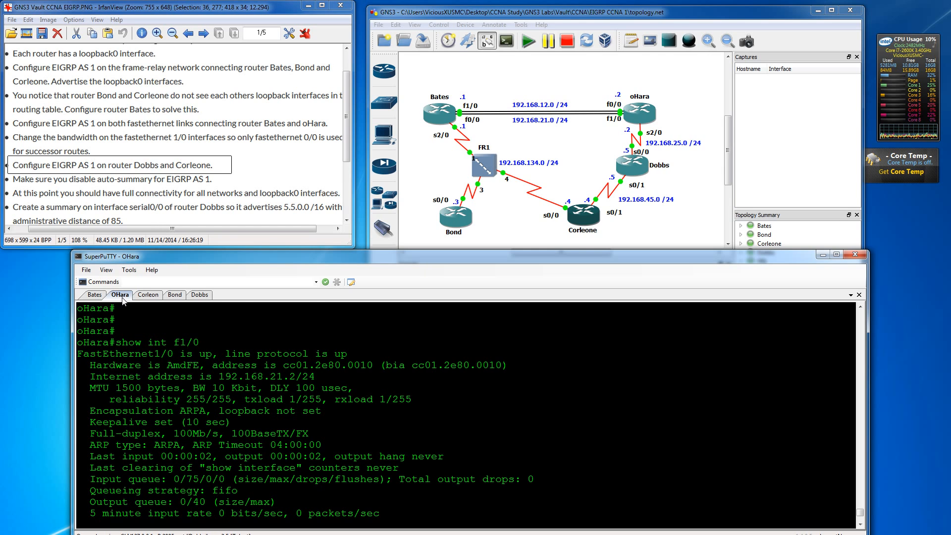
List router oHara's interfaces and IP addresses with show ip int brief.
key("Return")
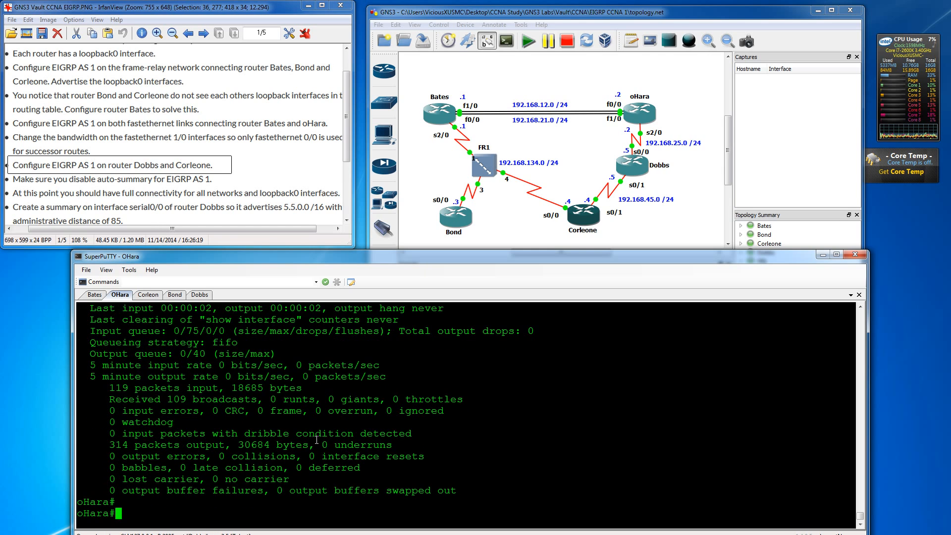
type("show ip int brief")
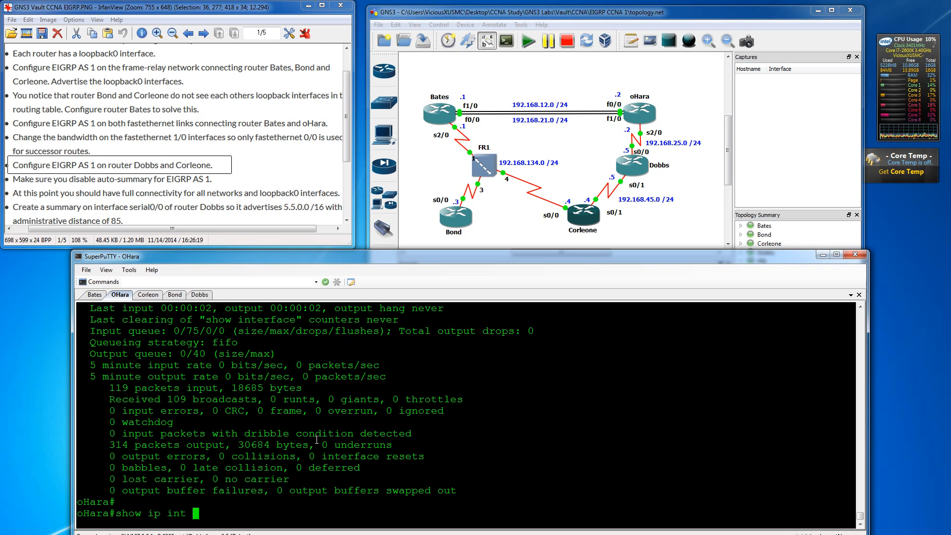
key("Return")
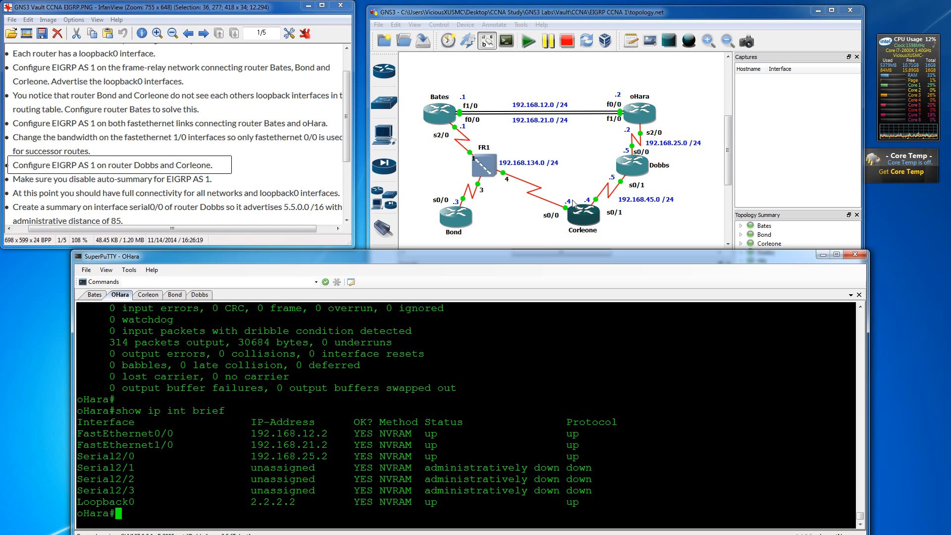
Add network 192.168.25.2 with wildcard mask 0.0.0.0 to EIGRP AS 1 on router oHara.
type("conf t")
key("Return")
type("router eigrp 1")
key("Return")
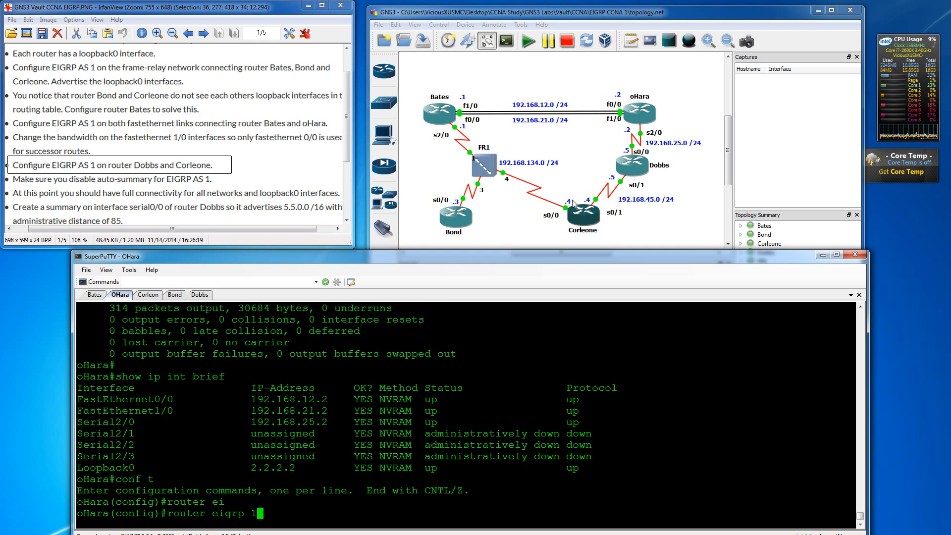
type("network ")
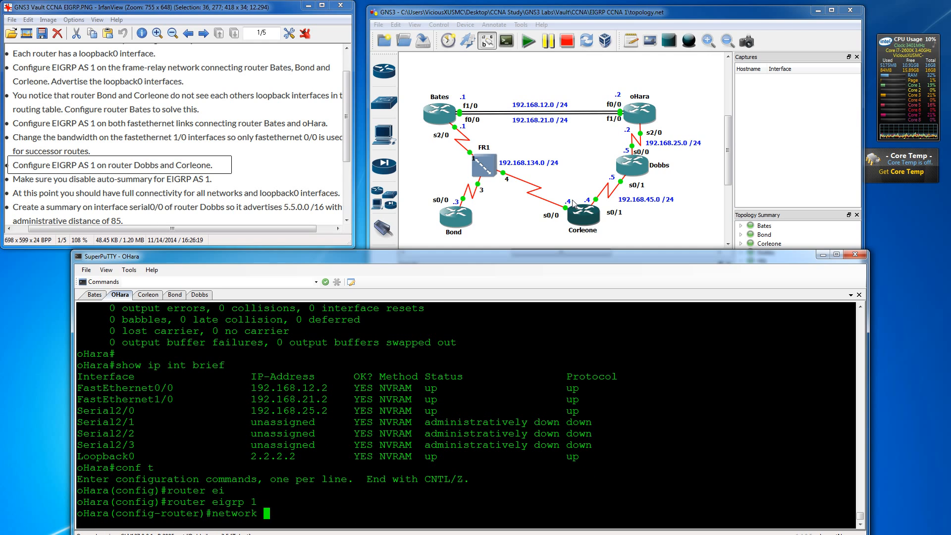
type("192.168.25.2 ")
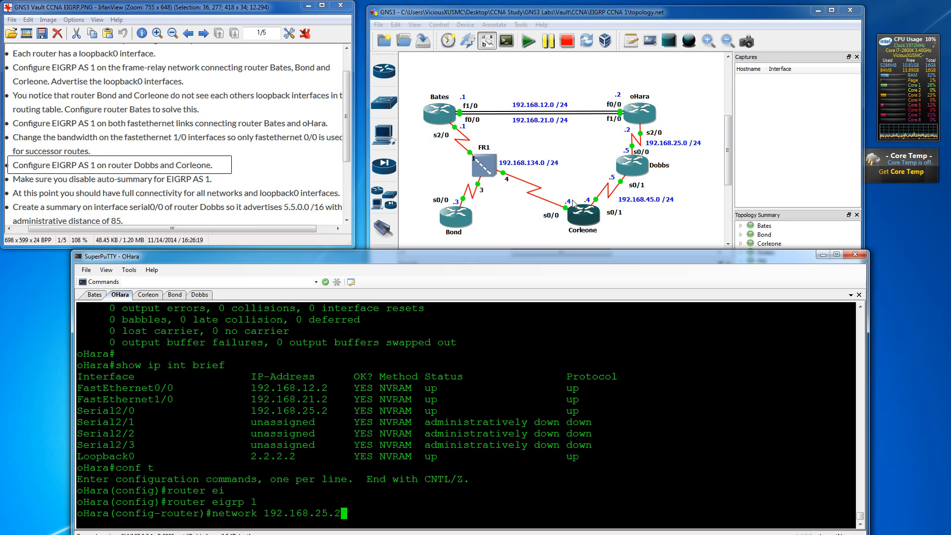
type("0.0.0.0")
key("Return")
key("Return")
key("Return")
Disable auto-summary for EIGRP AS 1 on router oHara and return to global configuration mode.
type("no au")
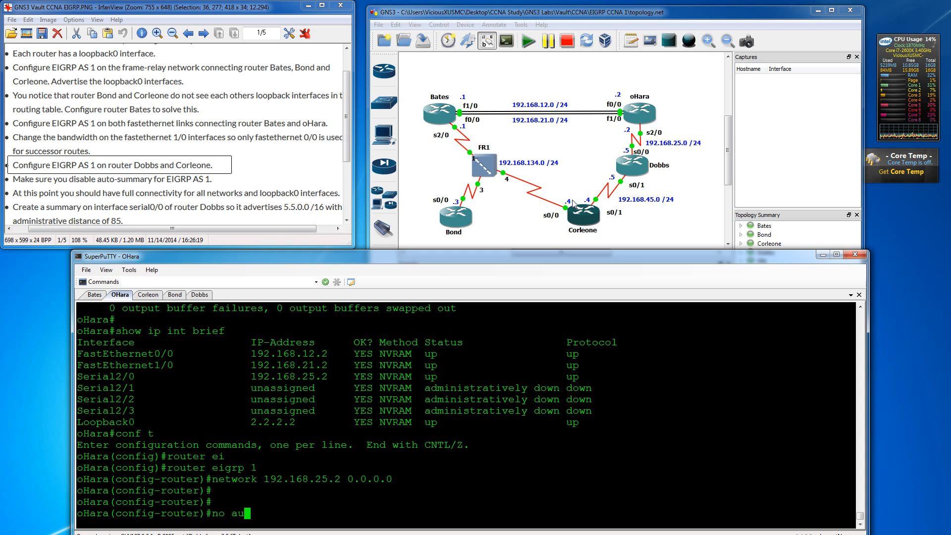
key("Tab")
key("Return")
type("exit")
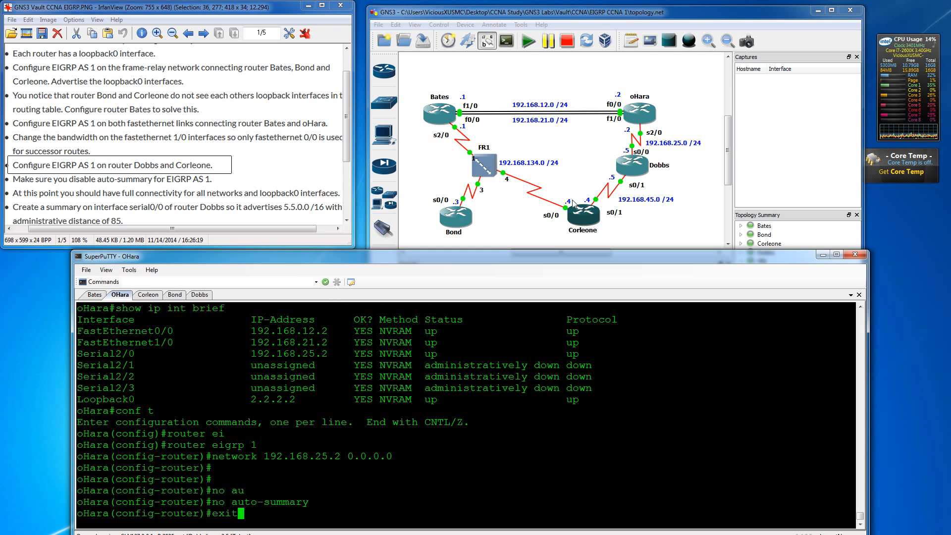
key("Return")
key("Return")
key("Return")
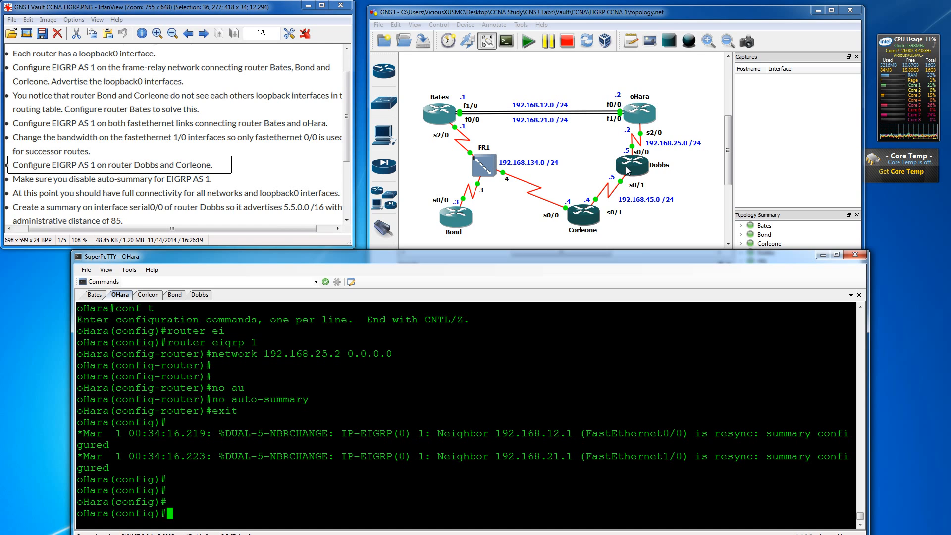
Switch to the Dobbs session and list its interfaces and IP addresses with show ip int br.
left_click(195, 294)
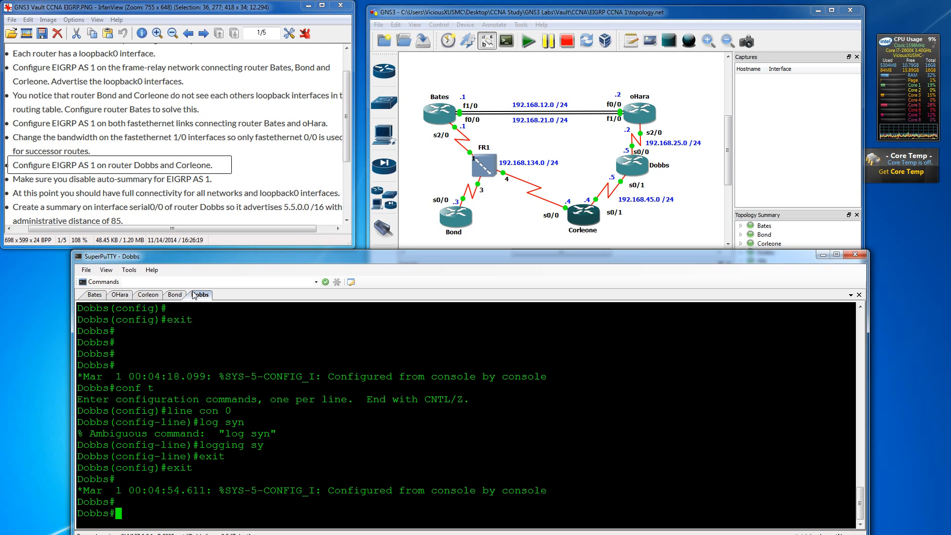
type("show ip int breif")
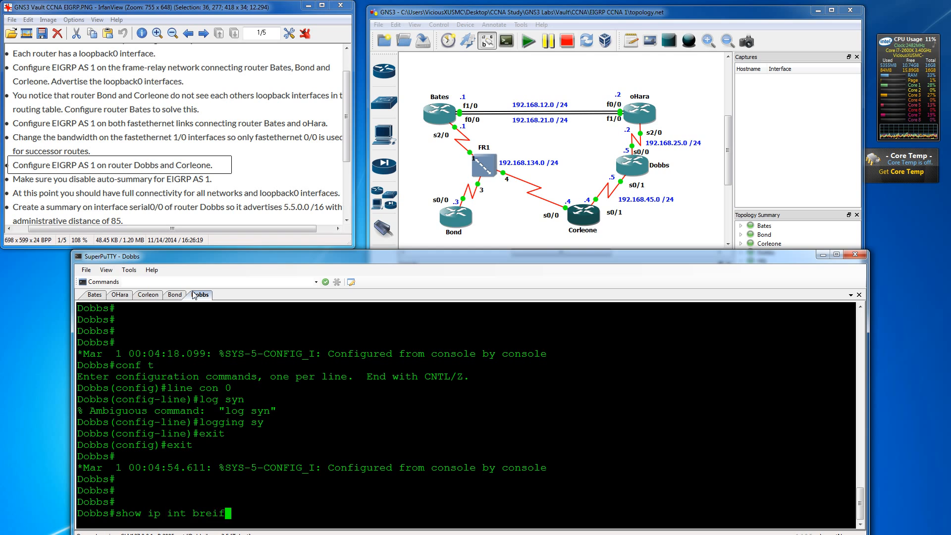
key("Return")
type("show ip int br")
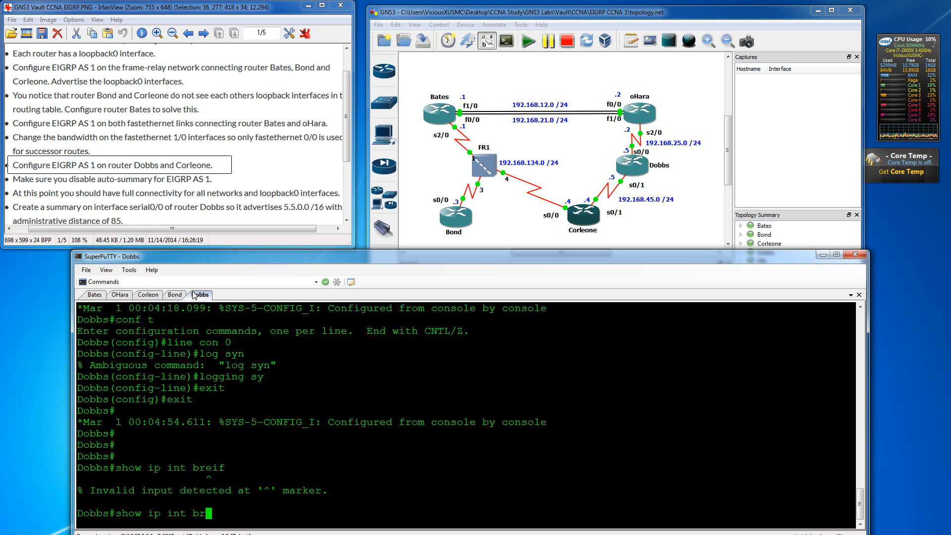
key("Return")
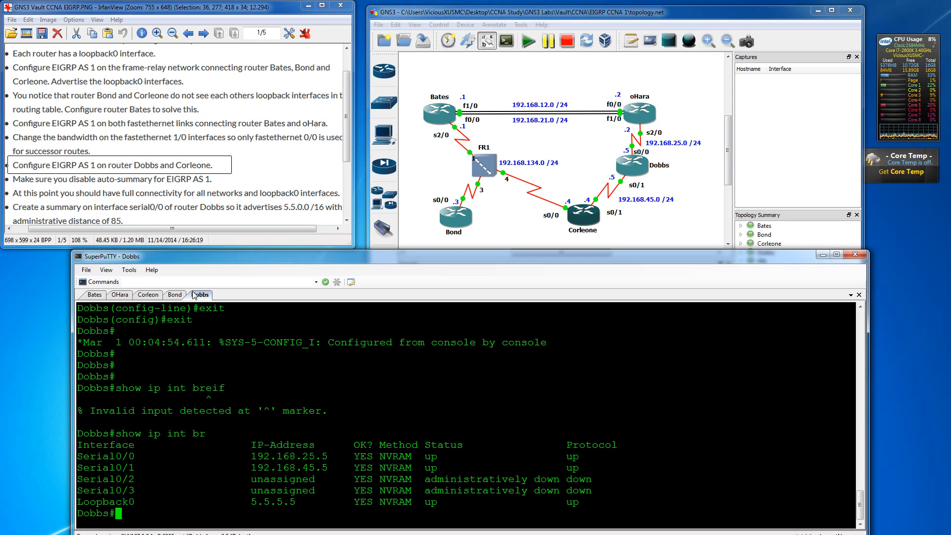
Enter EIGRP AS 1 configuration on router Dobbs and add network 192.168.25.5 with wildcard mask 0.0.0.0.
type("conf t")
key("Return")
type("er ei")
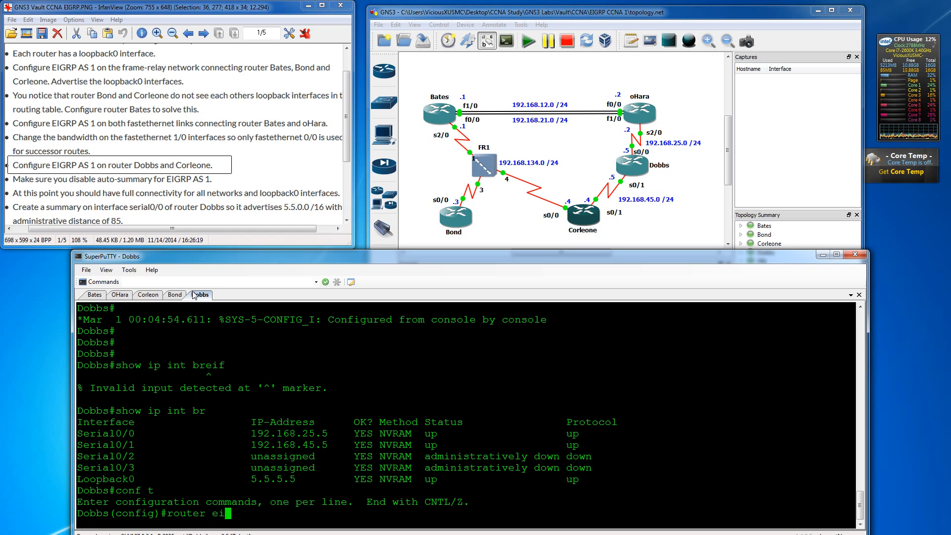
key("Tab")
type("1")
key("Return")
type("network 19")
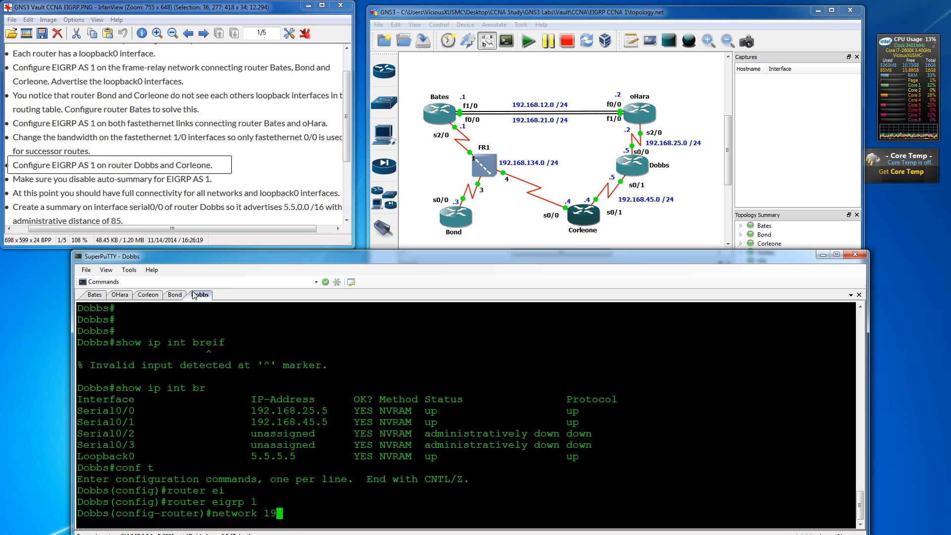
type("2.168.25.")
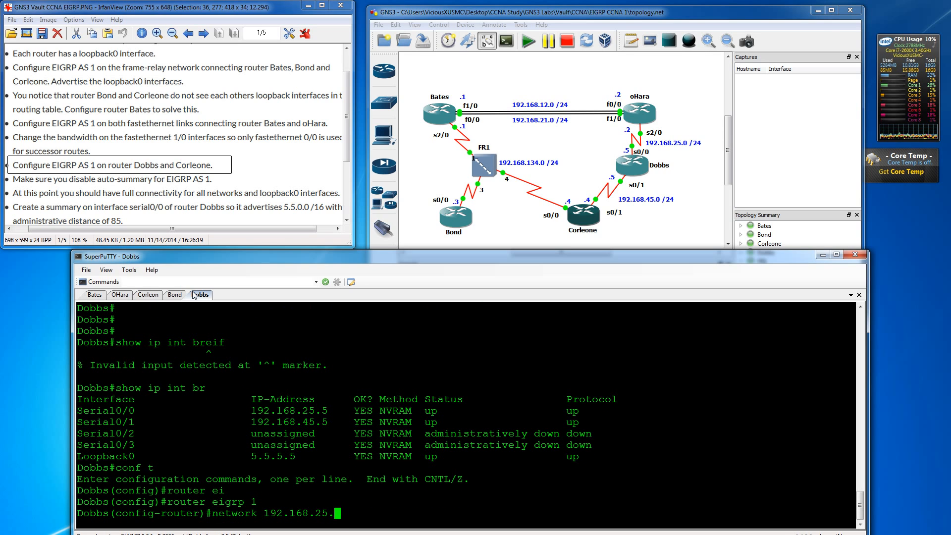
type("5 0.0..0")
key("BackSpace")
key("BackSpace")
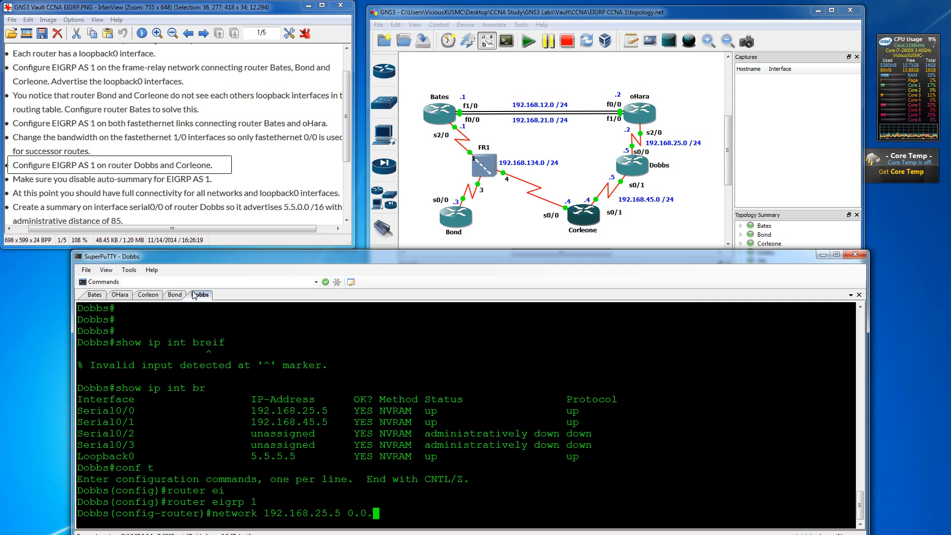
type("0.0")
key("Return")
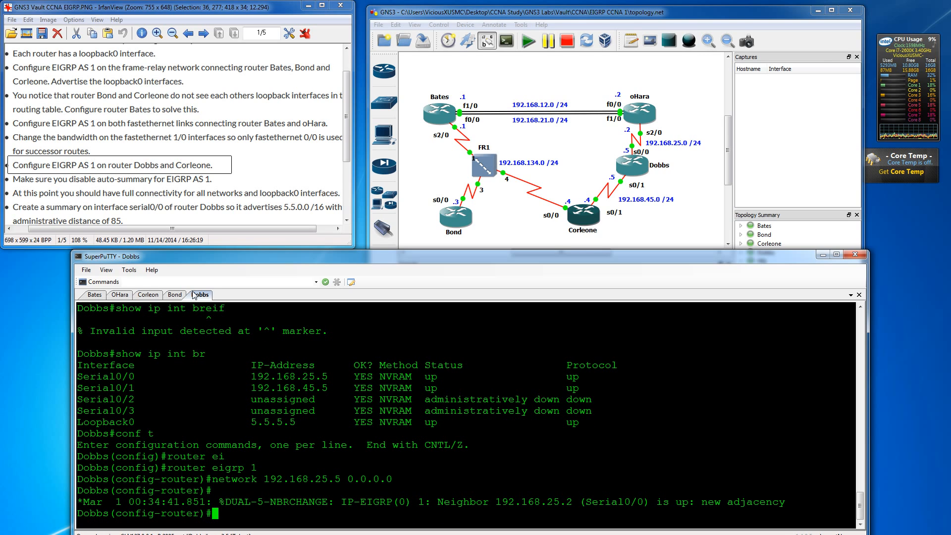
Add networks 192.168.45.5 and 5.5.5.5, each with wildcard mask 0.0.0.0, to EIGRP AS 1 on router Dobbs.
key("Return")
key("Return")
type("net")
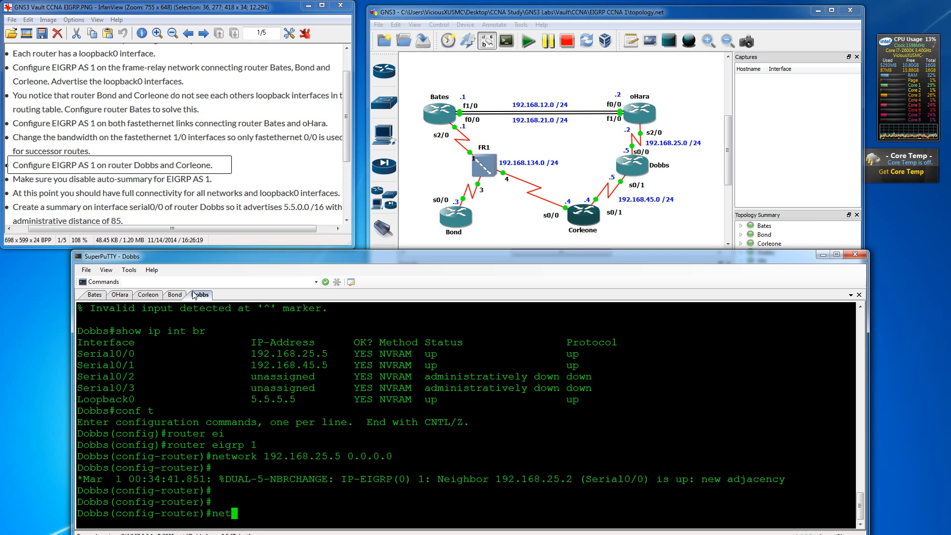
type("work 192.16")
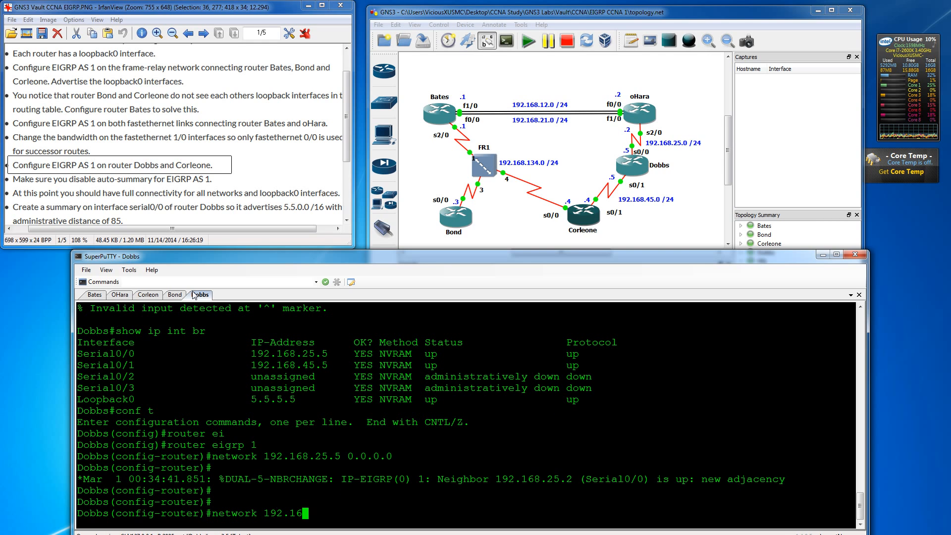
type("8.45.5 0.0.0.0")
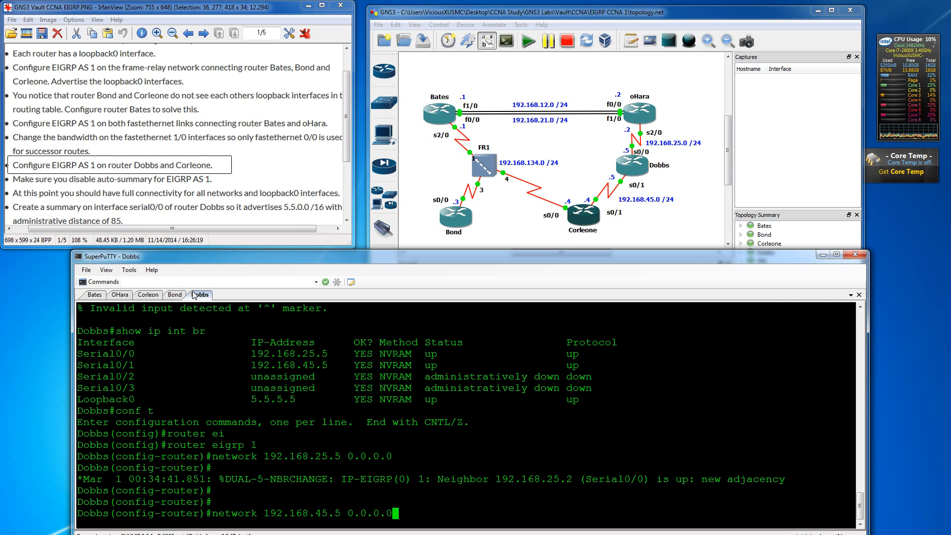
key("Return")
type("network ")
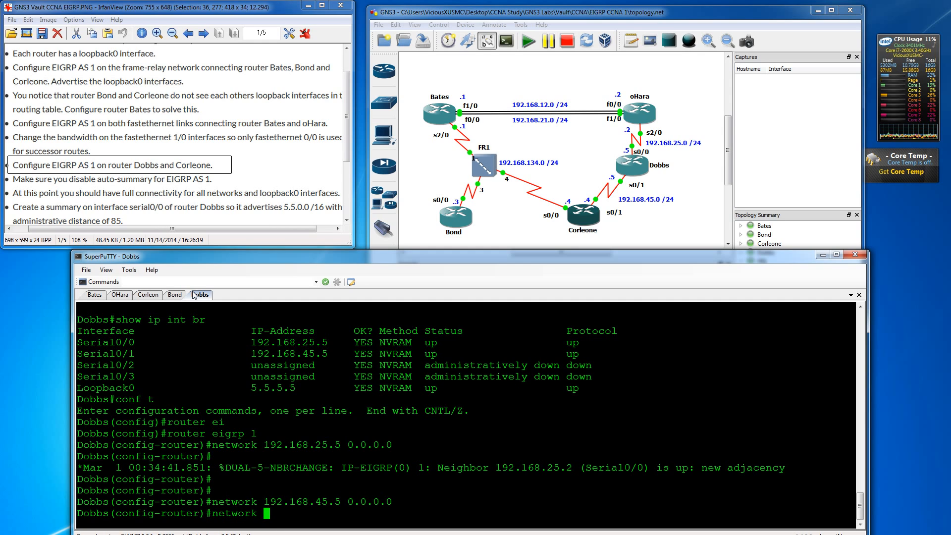
type("5.5.5.5 0.0.0.0")
key("Return")
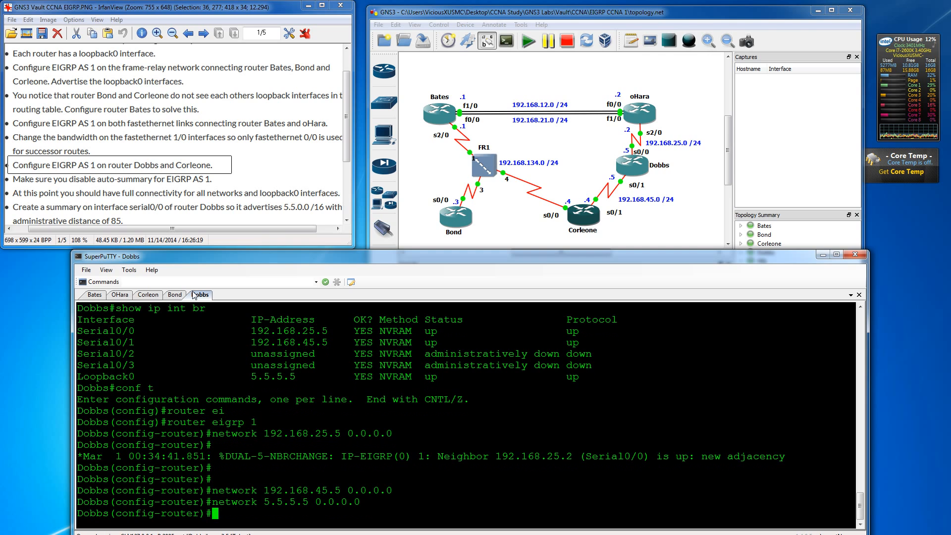
Disable auto-summary for EIGRP AS 1 on router Dobbs.
type("no auto")
key("Tab")
key("Return")
key("Return")
key("Return")
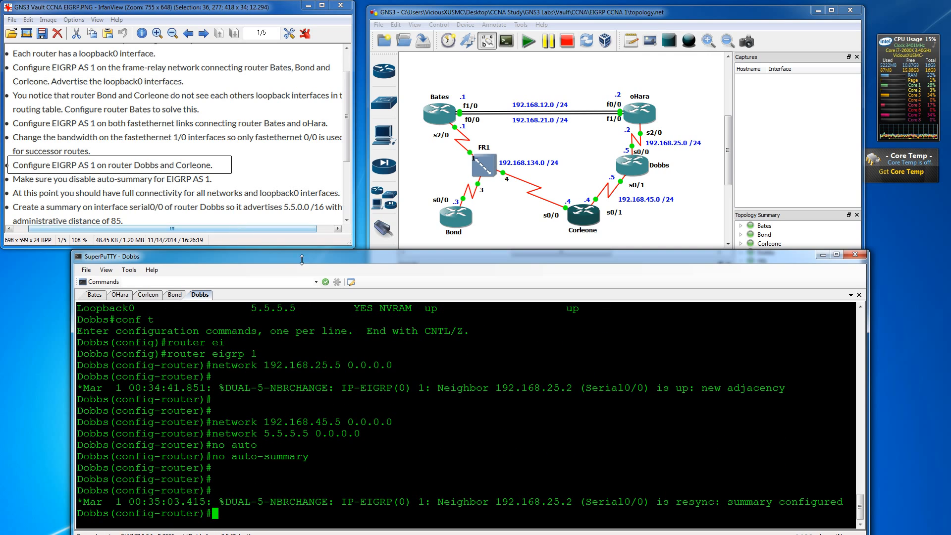
Switch to the Corleone session and list its interfaces and IP addresses with show ip int brief.
left_click(148, 295)
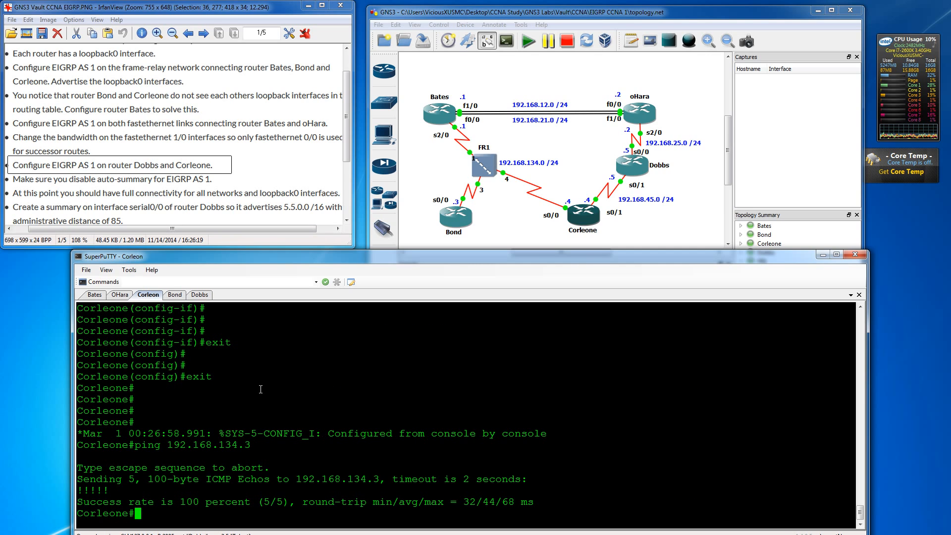
type("show ip int brie")
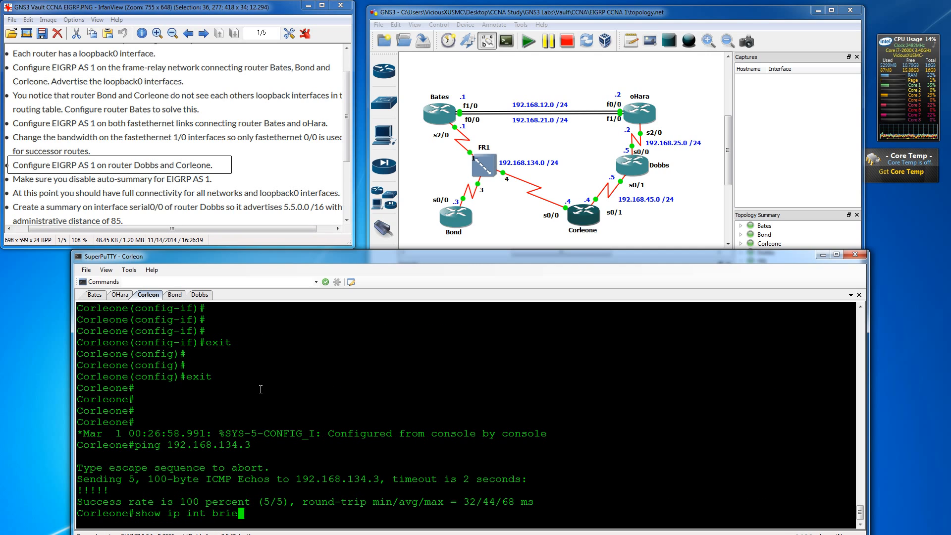
type("f")
key("Return")
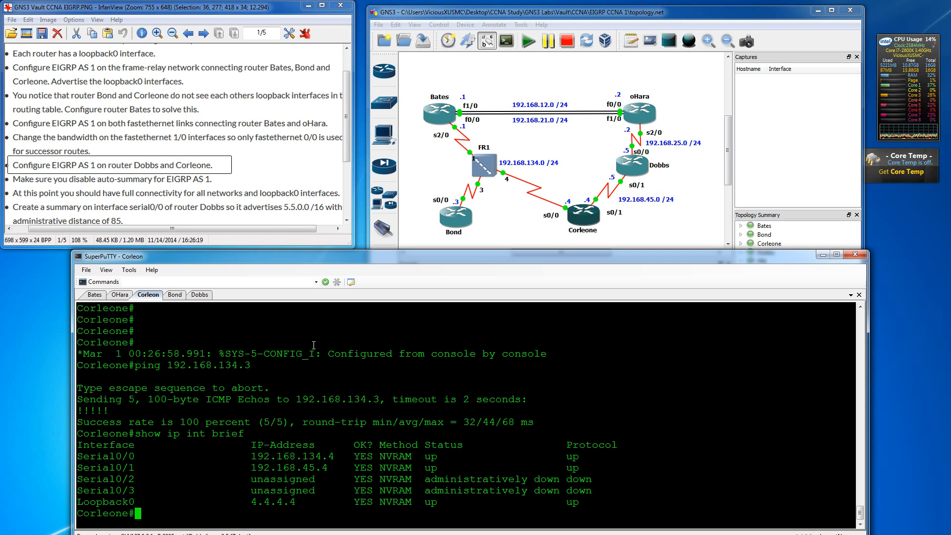
Enter global configuration mode on router Corleone and open the EIGRP AS 1 configuration with router eigrp 1.
type("conf t")
key("Return")
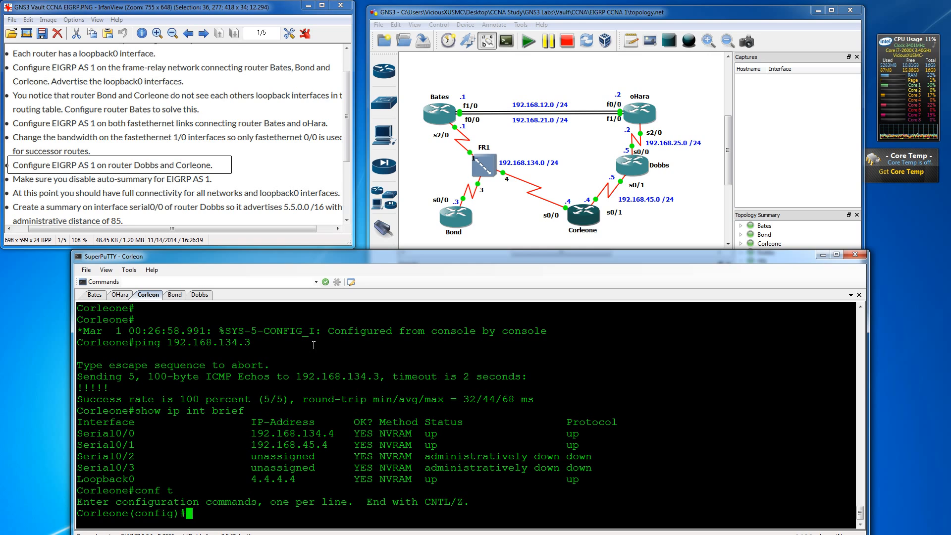
type("rotuer ei")
key("Tab")
key("BackSpace")
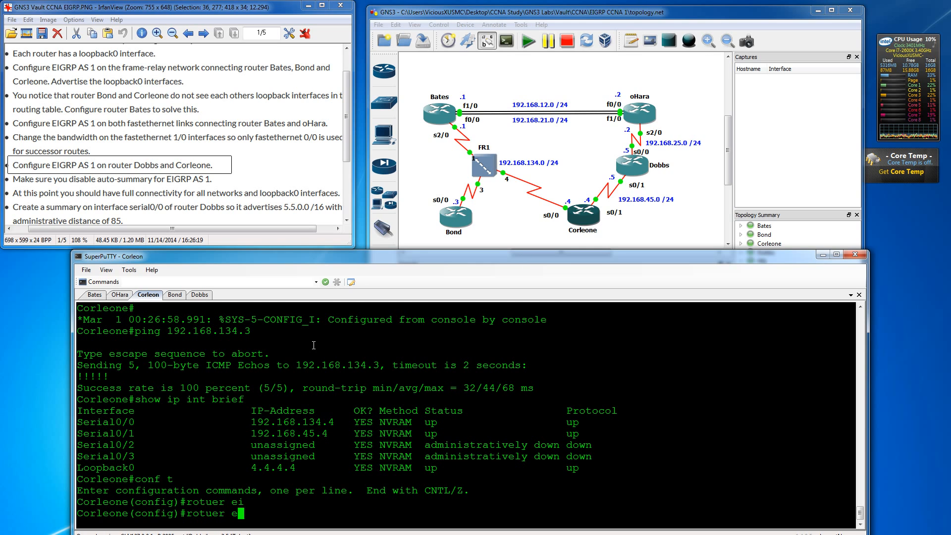
key("BackSpace")
key("BackSpace")
key("BackSpace")
key("BackSpace")
key("BackSpace")
key("BackSpace")
key("BackSpace")
type("ou")
key("Tab")
type("te e")
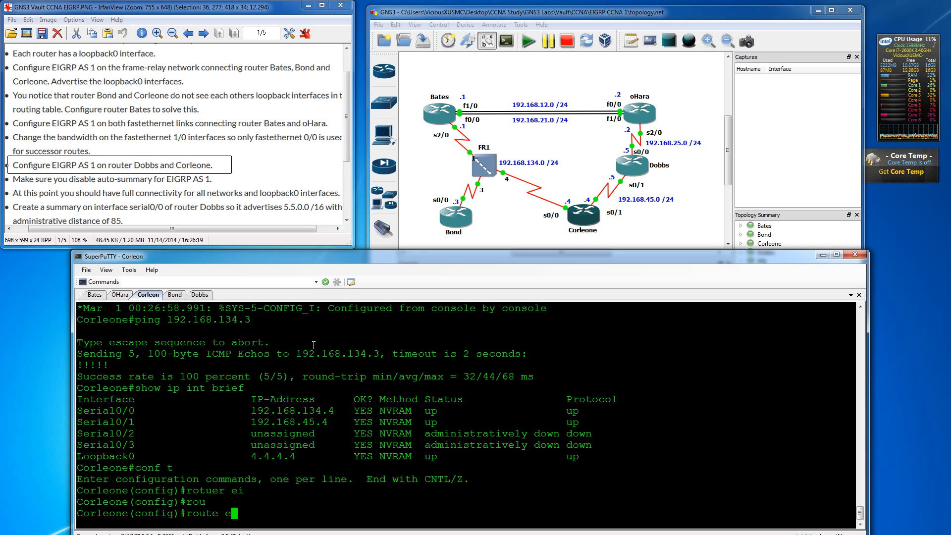
key("Tab")
type("1")
key("BackSpace")
key("BackSpace")
key("BackSpace")
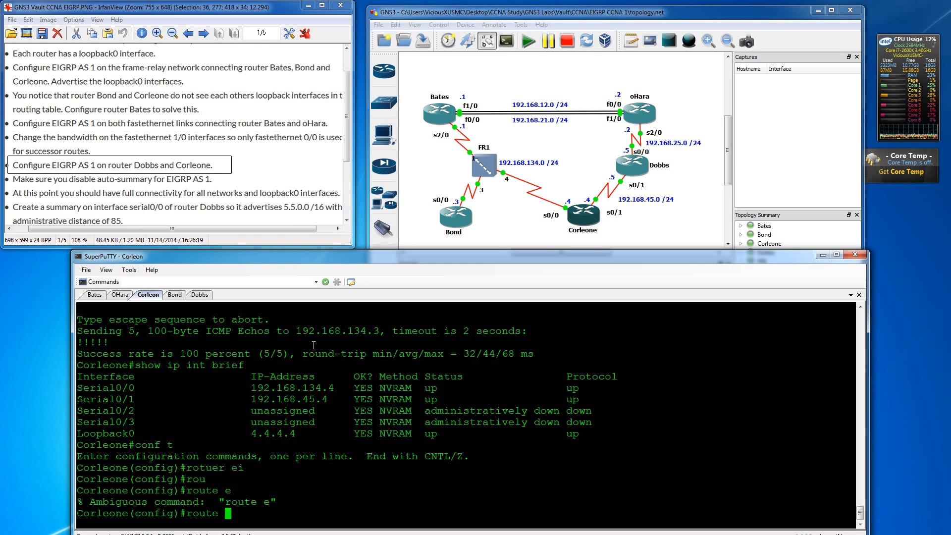
type("r ei")
key("Tab")
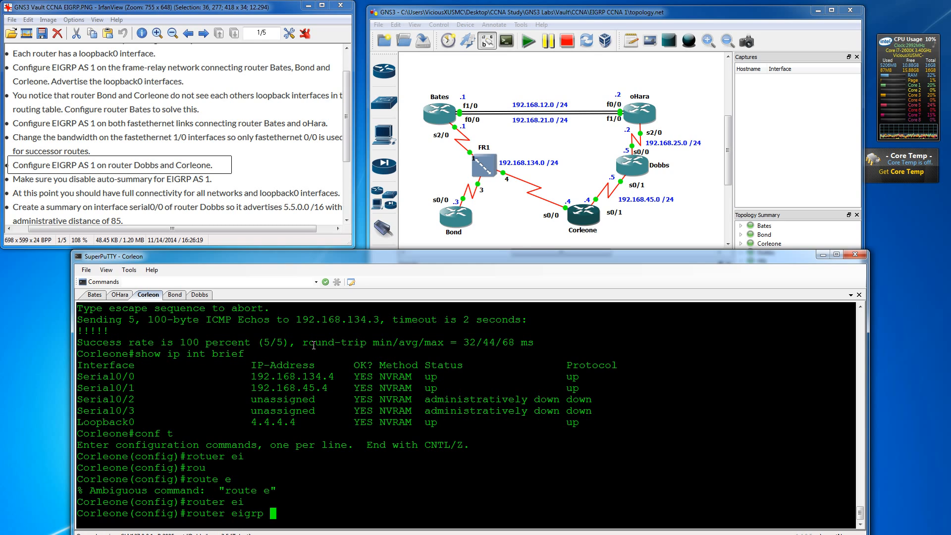
type("1")
key("Return")
Add network 192.168.45.4 with wildcard mask 0.0.0.0 to EIGRP AS 1 on router Corleone.
type("network ")
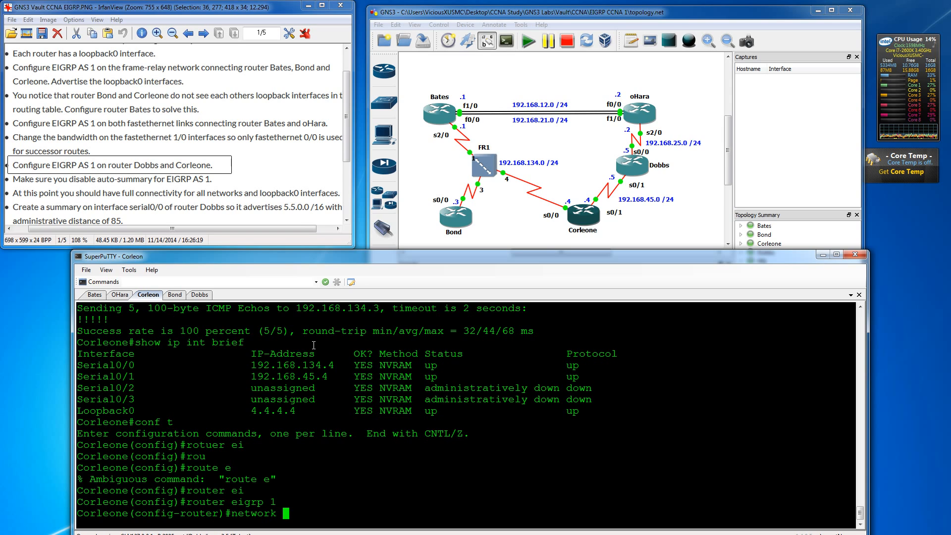
type("192.168.45")
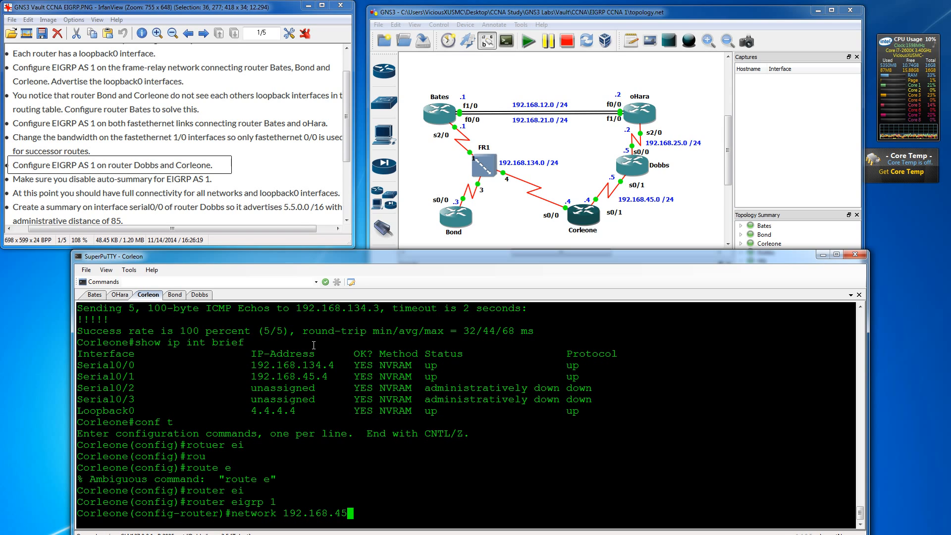
type(".4 0.0.0.0")
key("Return")
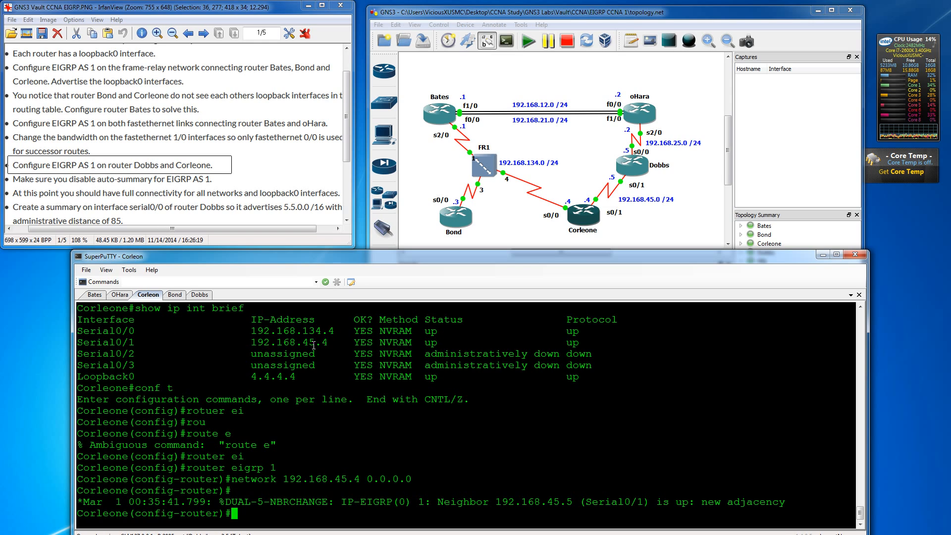
type("network")
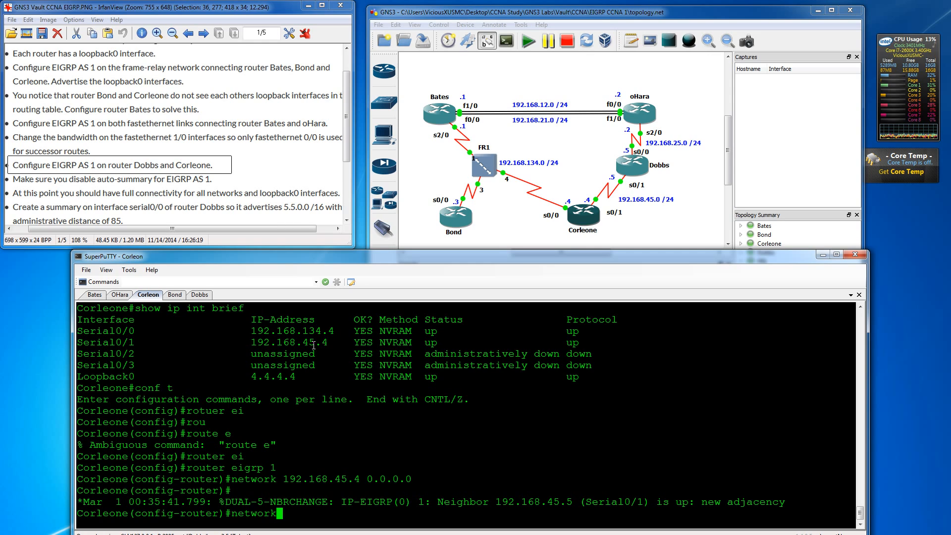
key("BackSpace")
key("BackSpace")
key("BackSpace")
key("BackSpace")
key("BackSpace")
key("BackSpace")
key("BackSpace")
Display Corleone's running configuration with do show run and page through it to the router eigrp 1 section.
type("do sh")
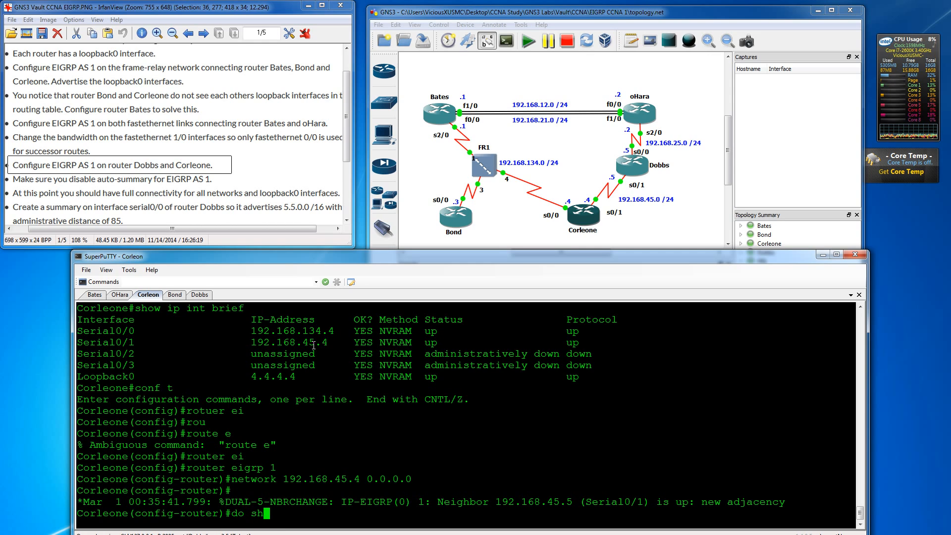
type("ow run")
key("Return")
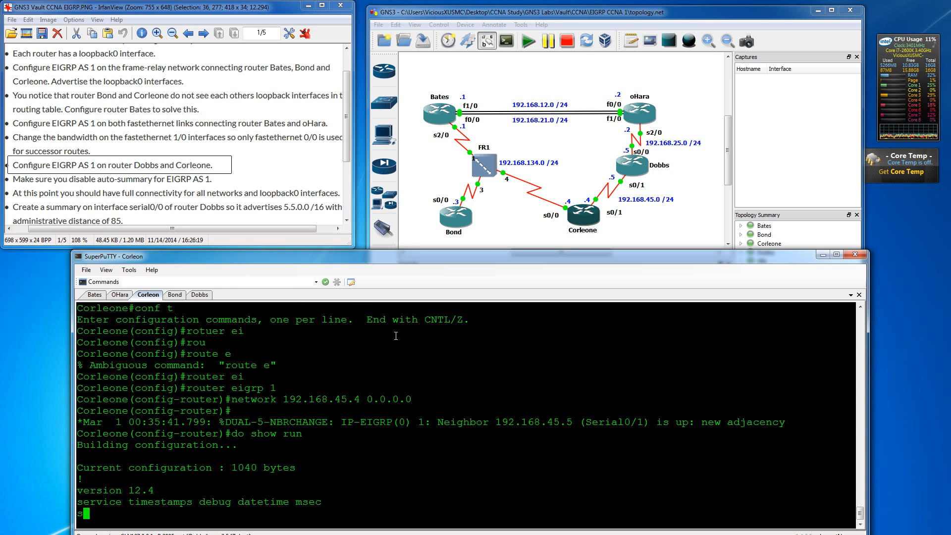
key("Return")
key("Return")
key("Return")
key("Return")
key("Return")
key("Return")
key("Return")
key("Return")
key("Return")
key("Return")
key("Return")
key("Return")
key("Return")
key("Return")
key("Return")
key("Return")
key("Return")
key("Return")
key("Return")
key("Return")
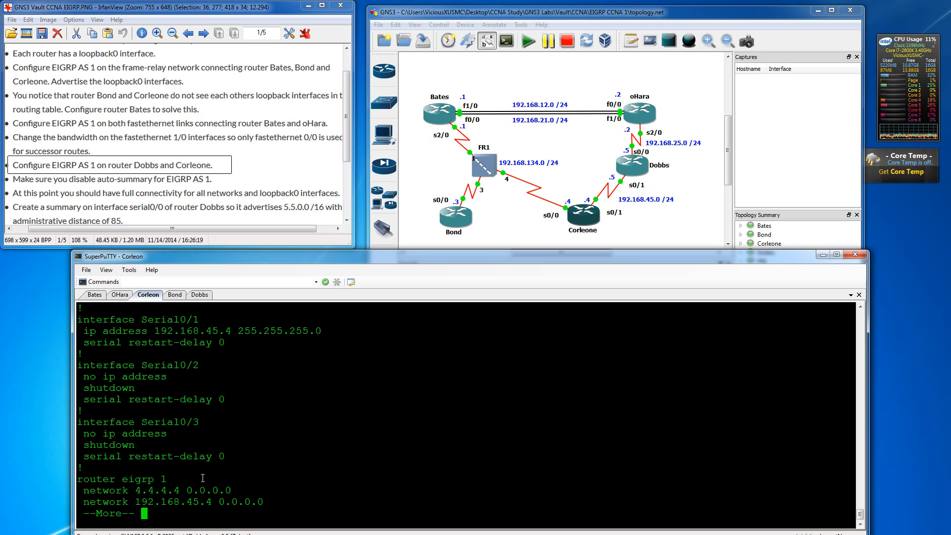
key("Return")
key("Return")
key("Return")
key("Return")
key("Return")
key("Return")
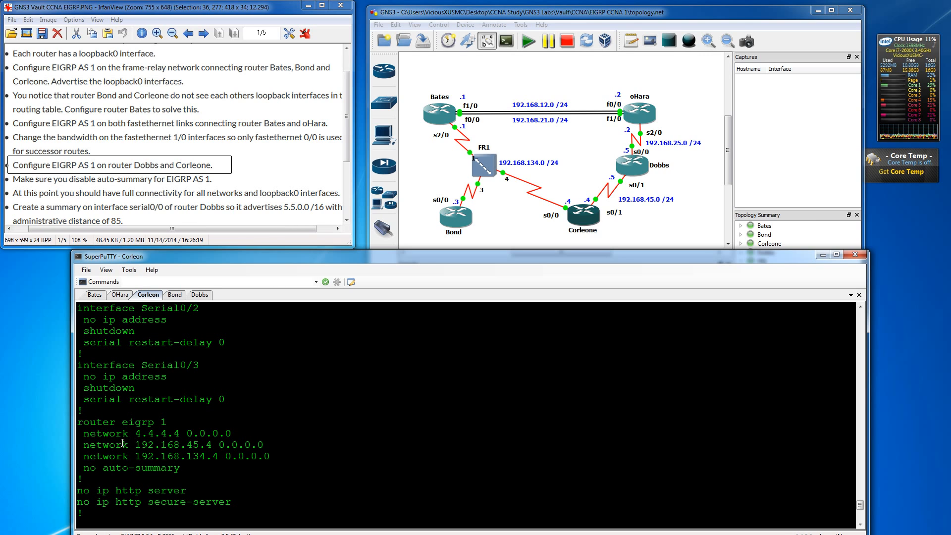
Highlight the network statements, the auto-summary line and a wildcard mask under router eigrp 1 for review.
left_click_drag(91, 433, 238, 457)
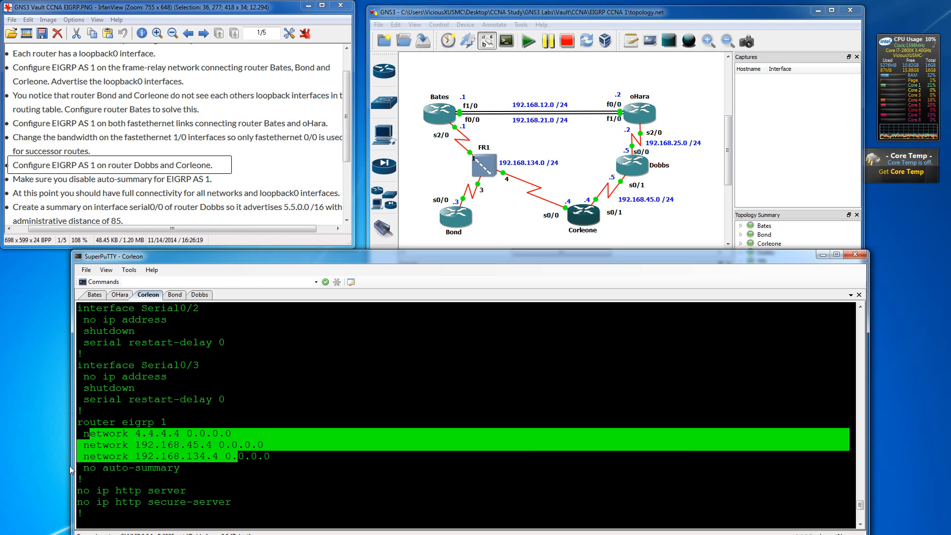
left_click_drag(91, 467, 168, 467)
double_click(248, 457)
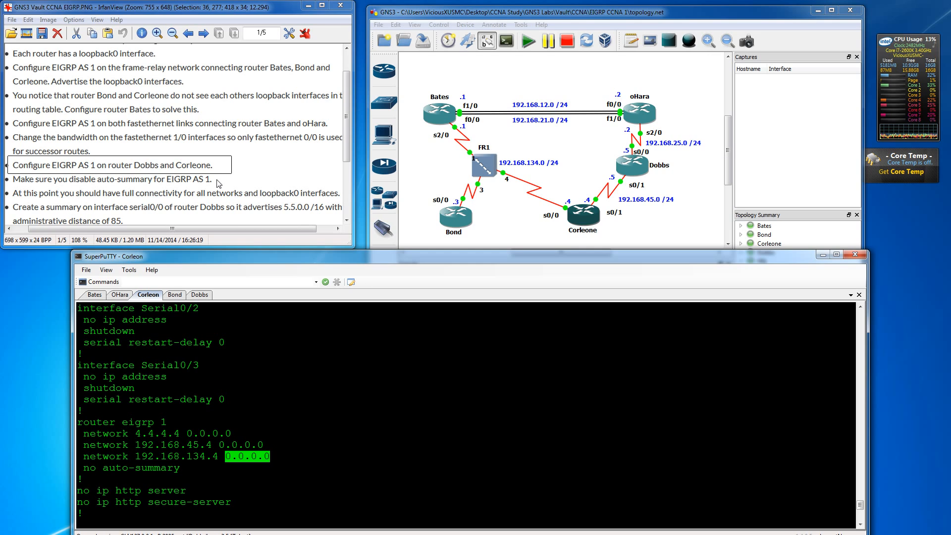
Mark the disable auto-summary and full connectivity tasks in the lab instructions image to review them.
left_click_drag(10, 168, 238, 184)
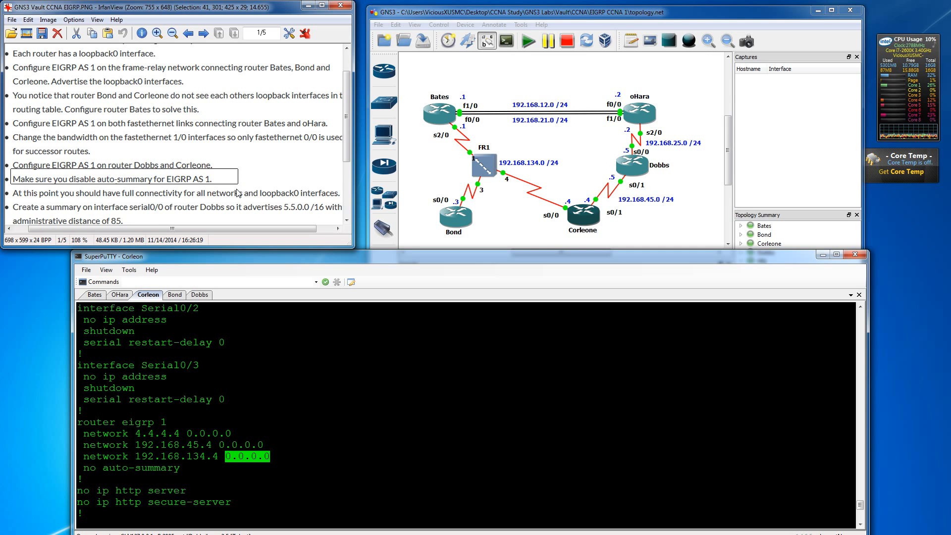
left_click(83, 198)
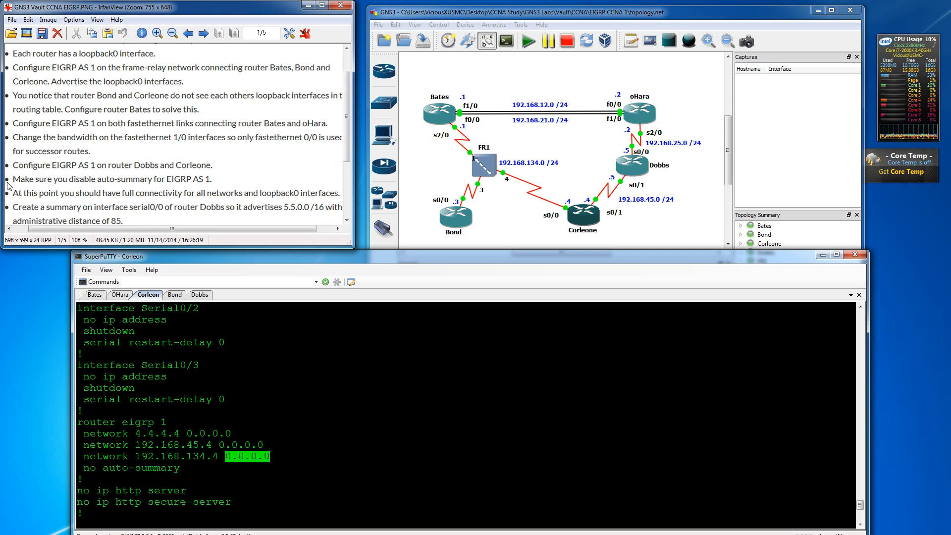
left_click_drag(8, 186, 156, 192)
left_click(55, 177)
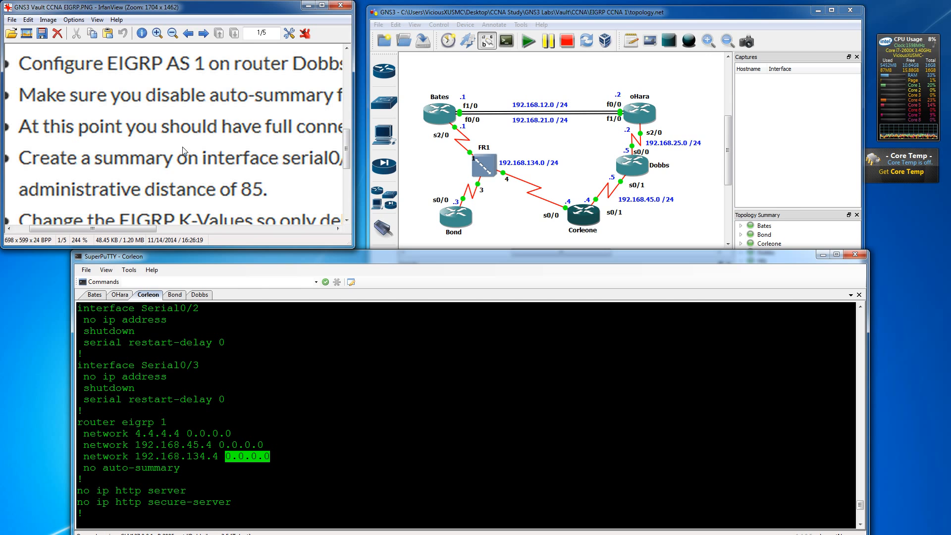
Zoom the lab instructions image out to 125% so the whole list of lab goals can be read.
left_click(173, 34)
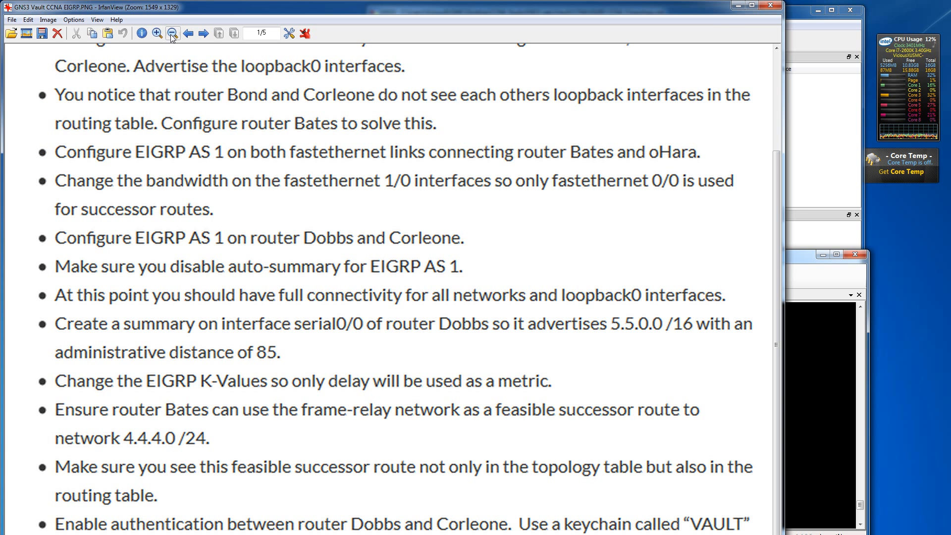
left_click(172, 33)
left_click(172, 34)
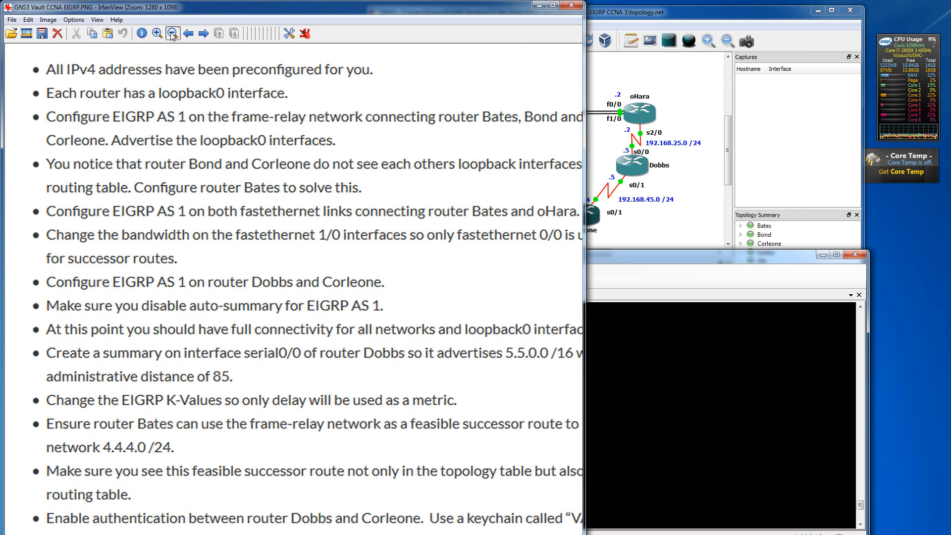
left_click(172, 33)
left_click(172, 33)
left_click(172, 33)
left_click(173, 33)
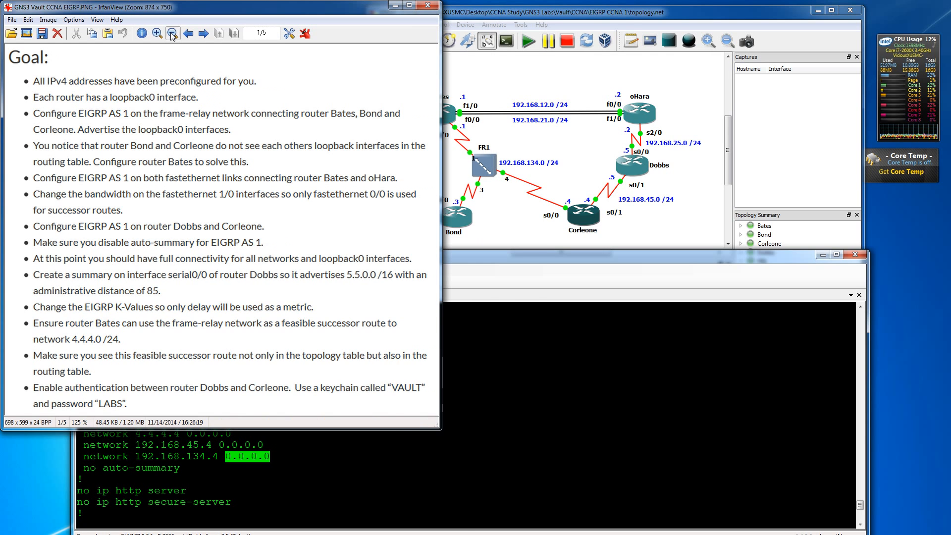
Reduce the lab instructions image to 114%, shorten its window above the terminal, and bring the remaining lab goals into view.
left_click(172, 33)
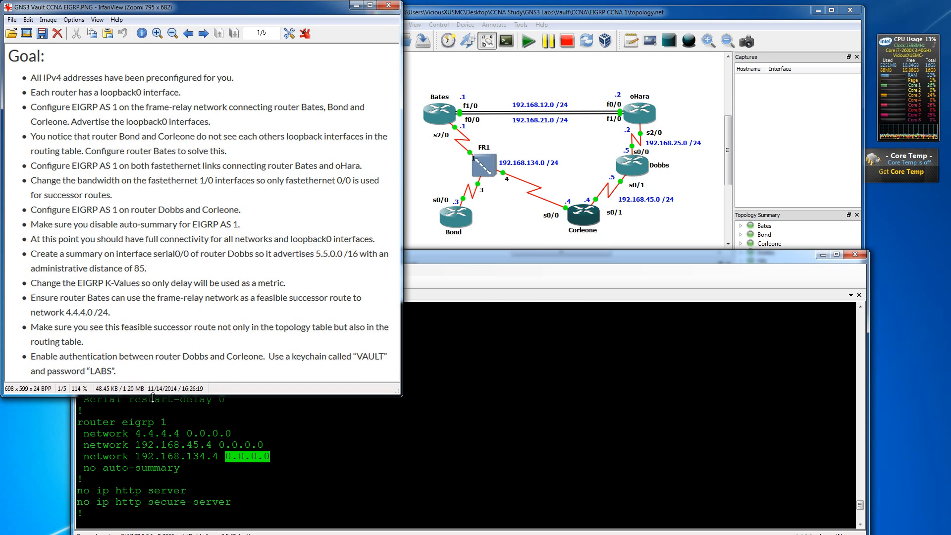
left_click_drag(152, 396, 159, 239)
left_click_drag(395, 106, 396, 188)
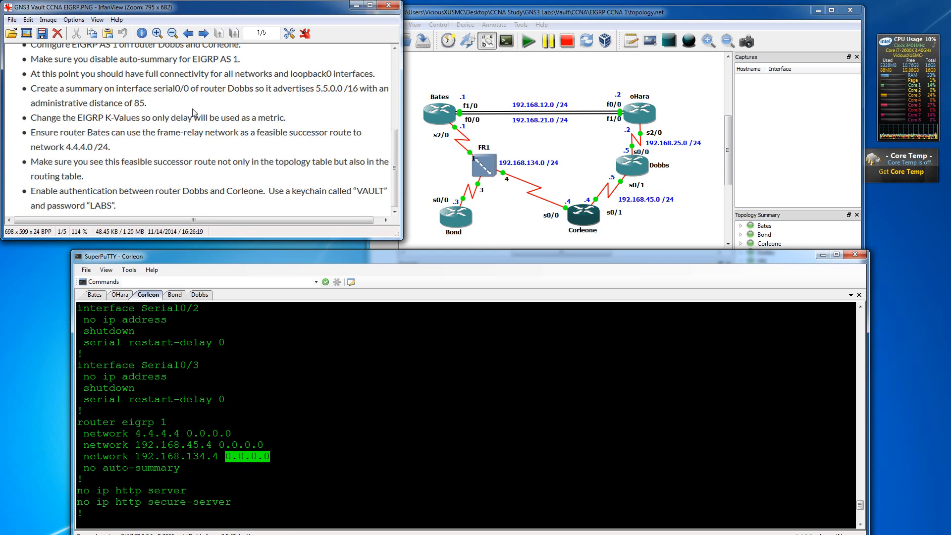
Page through the rest of Corleone's running configuration and exit router and global configuration mode to the privileged prompt.
left_click(255, 505)
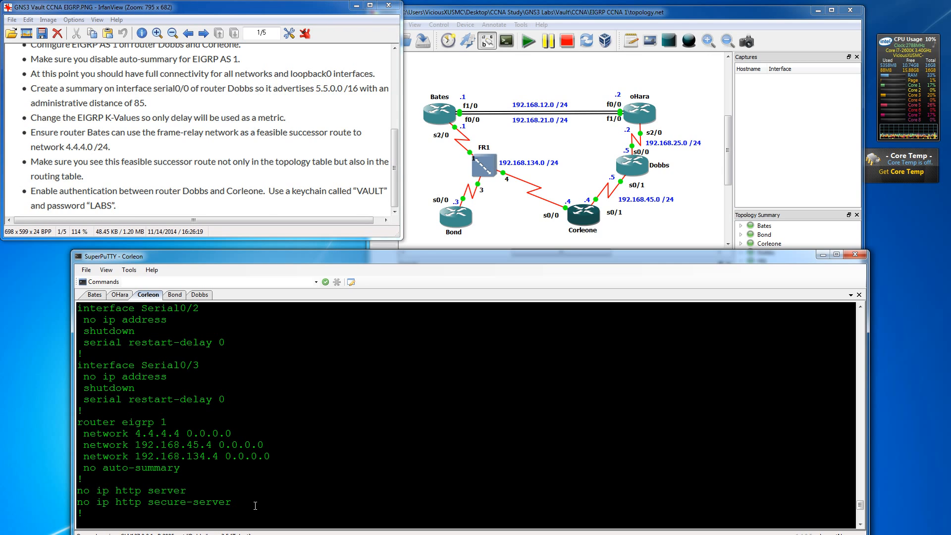
key("Return")
key("Return")
key("Return")
key("Return")
type("exit")
key("Return")
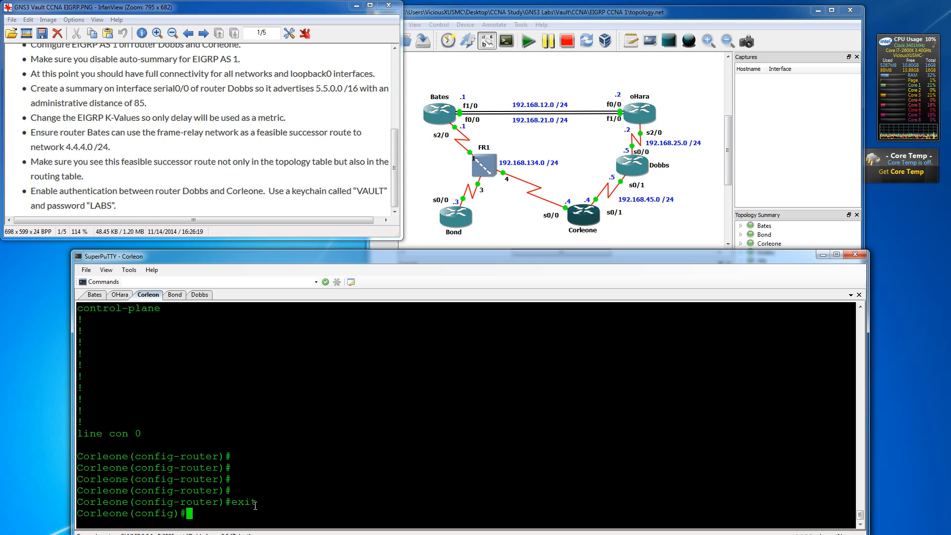
key("Return")
type("exit")
key("Return")
key("Return")
key("Return")
key("Return")
key("Return")
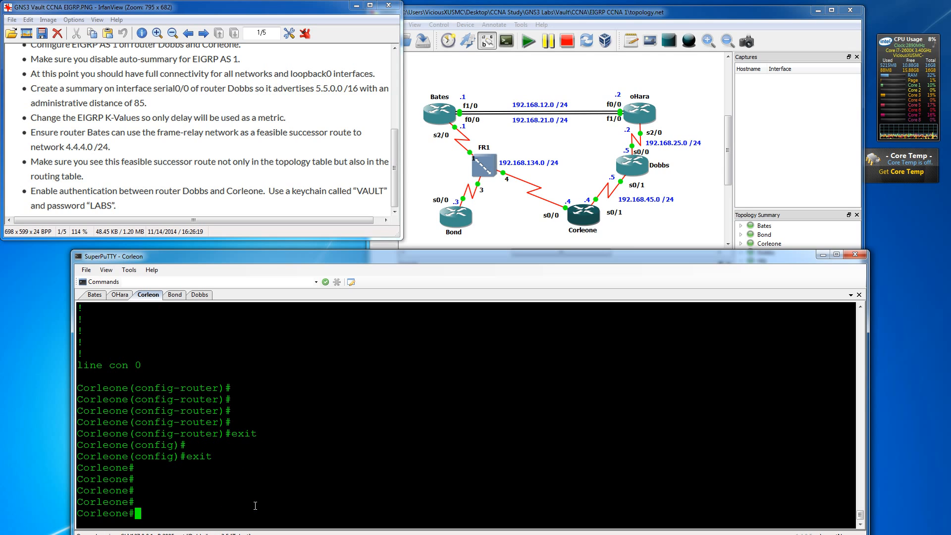
Ping the loopback addresses 1.1.1.1, 2.2.2.2, 3.3.3.3, 4.4.4.4 and 5.5.5.5 from Corleone to test full connectivity.
type("ping 1.1.1.1")
key("Return")
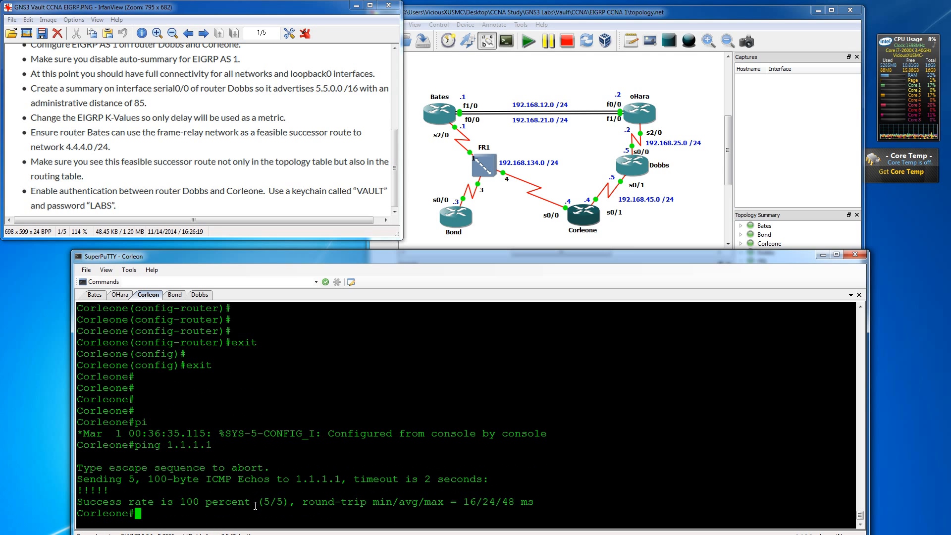
type("ping 2.2.2.2")
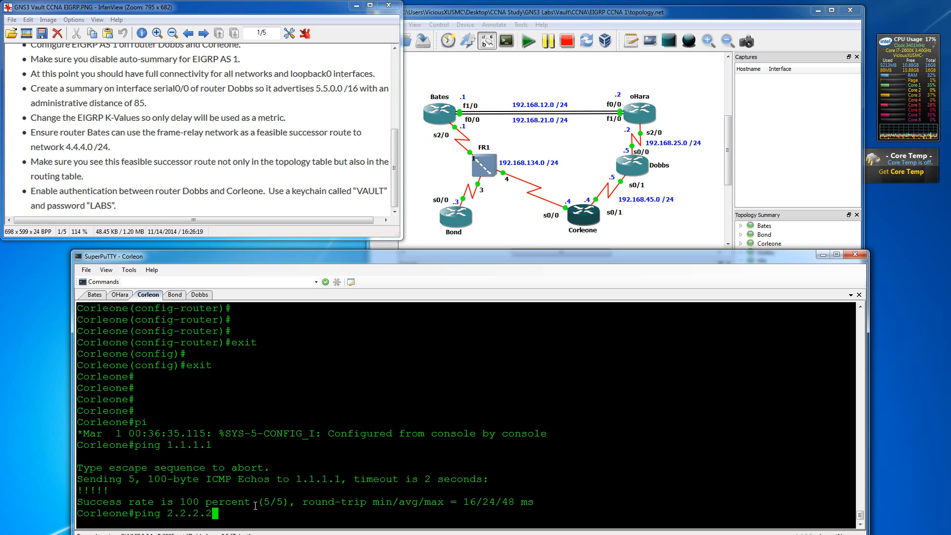
key("Return")
type("ping 3.3.3.3")
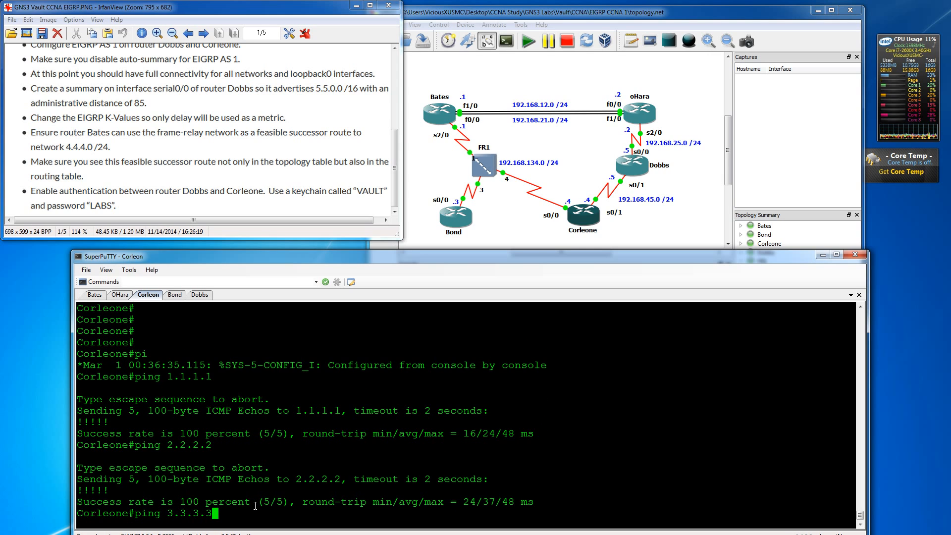
key("Return")
type("ping 4.4.4.4")
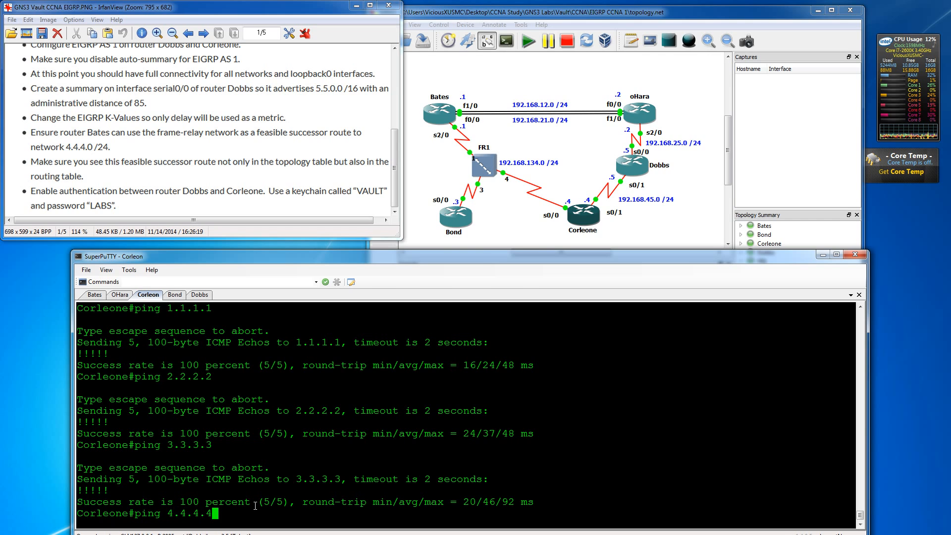
key("Return")
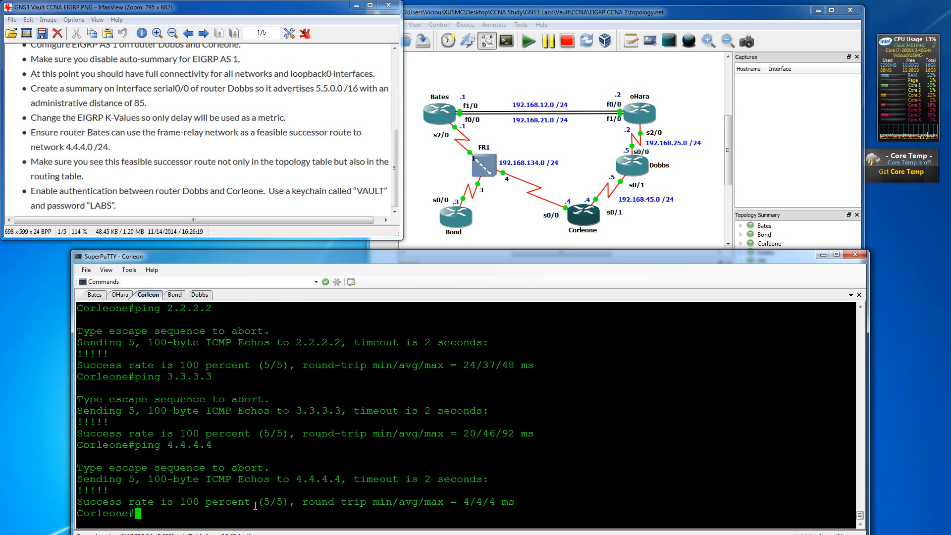
type("ping 5.5")
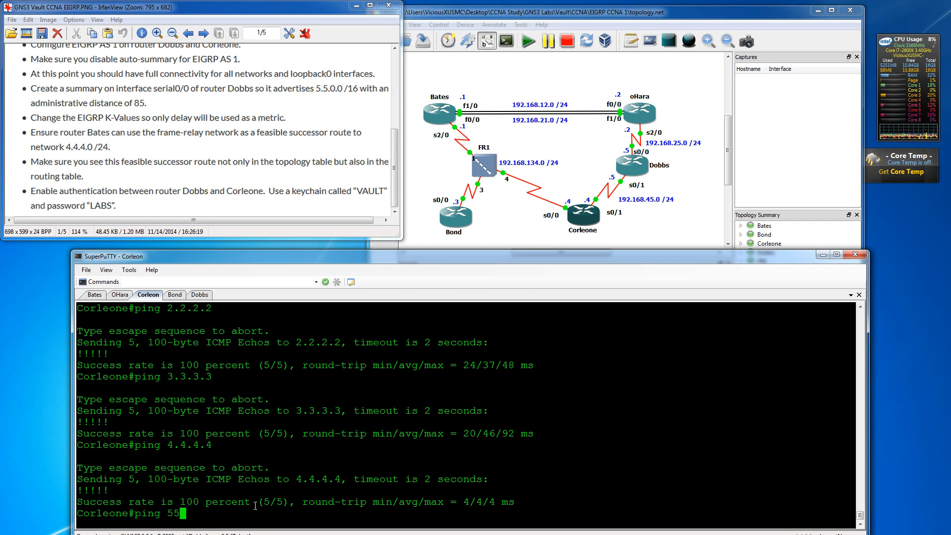
type(".5.5")
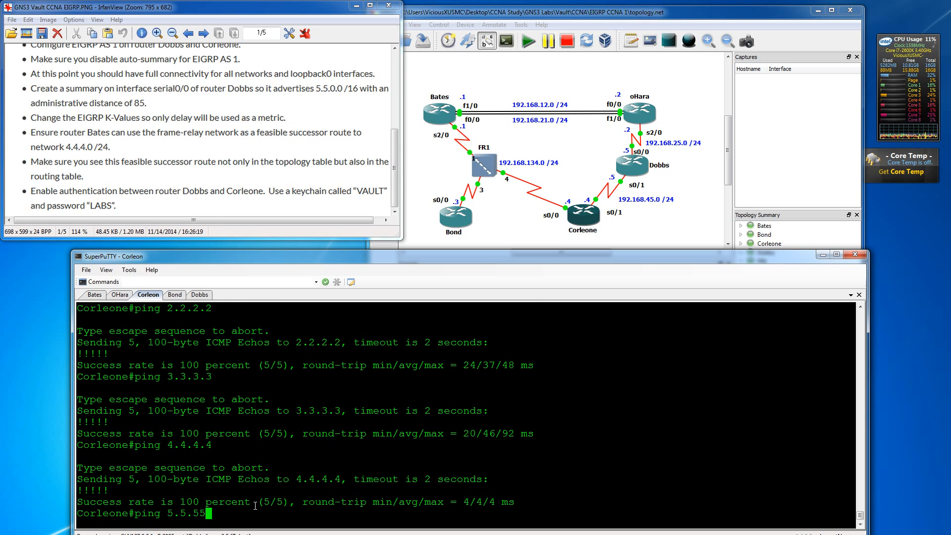
key("Return")
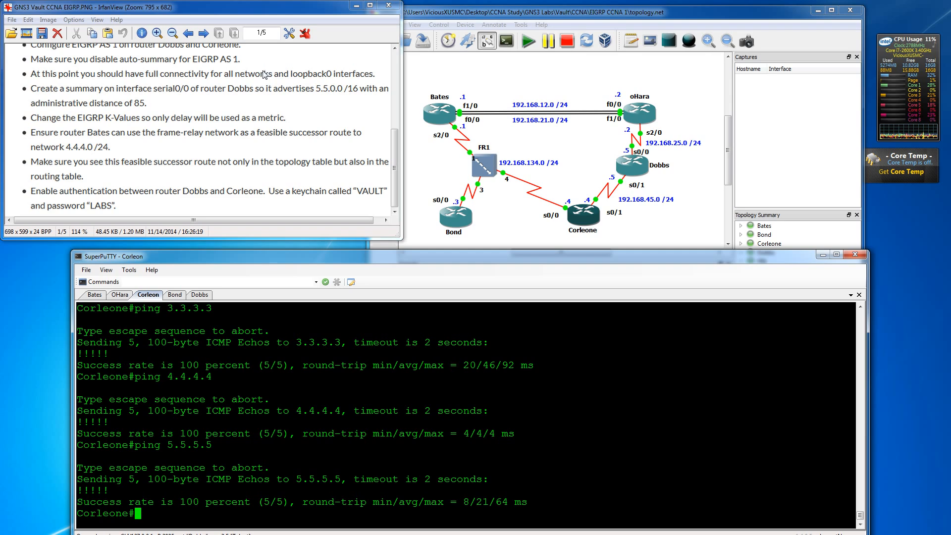
Switch to the Dobbs console and exit router and global configuration mode to the privileged prompt.
left_click(82, 94)
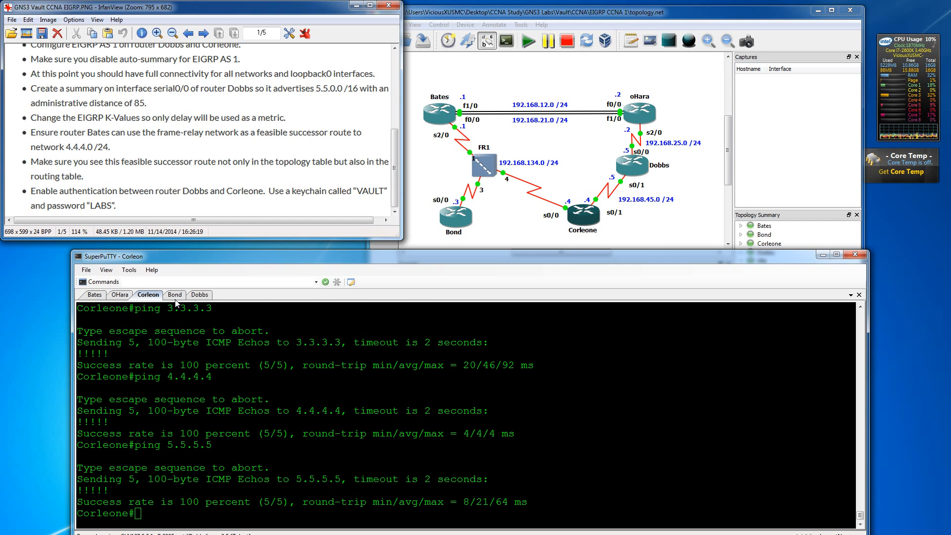
left_click(200, 294)
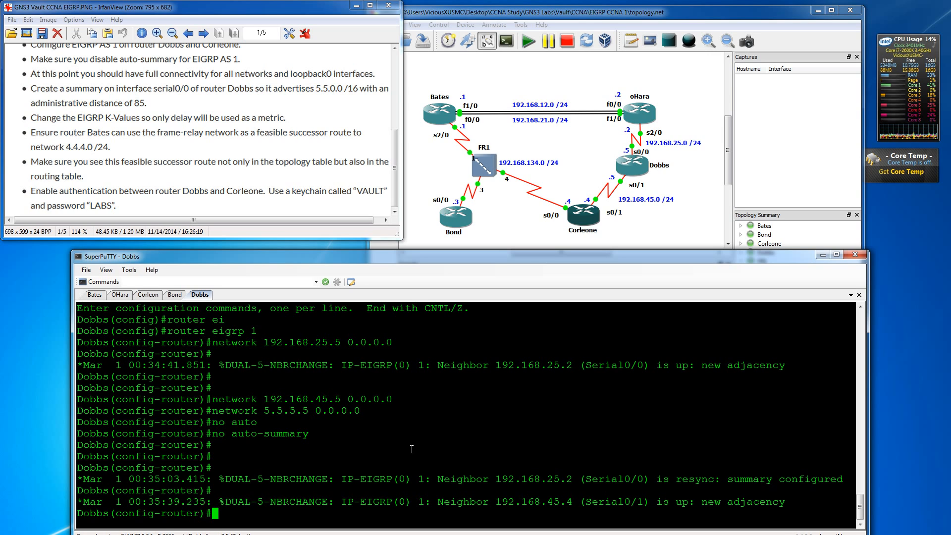
type("exit")
key("Return")
key("Return")
key("Return")
type("exit")
key("Return")
key("Return")
key("Return")
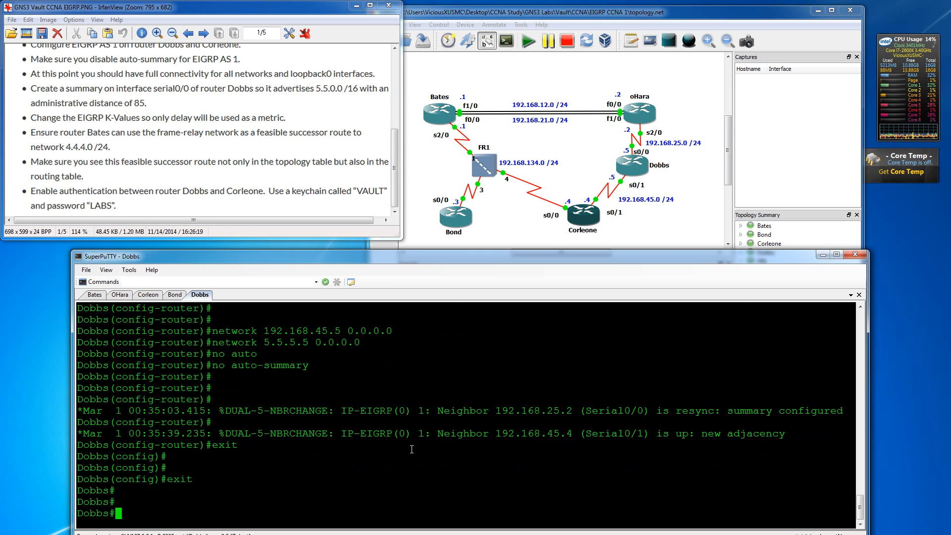
key("Return")
key("Return")
key("Return")
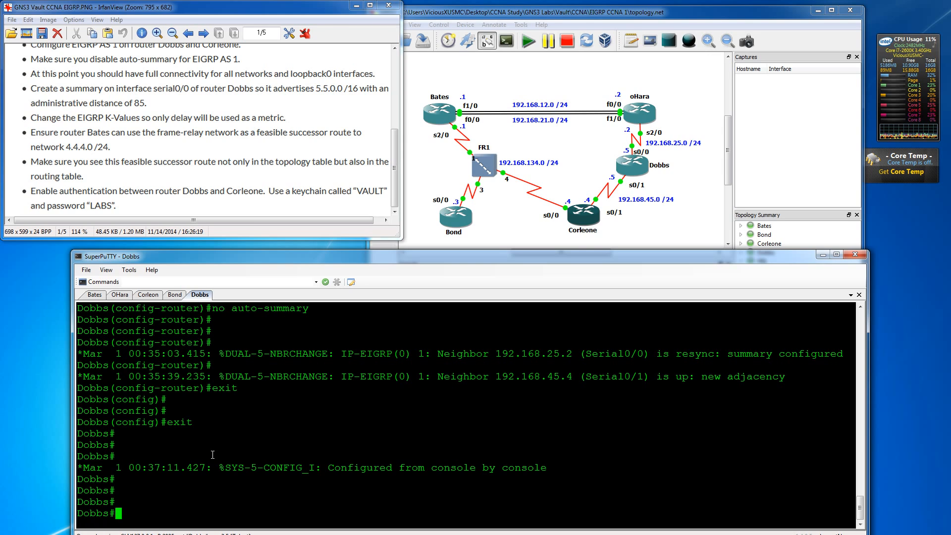
Enter interface configuration mode for serial 0/0 on Dobbs with conf t and int s0/0.
type("conf t")
key("Return")
type("int")
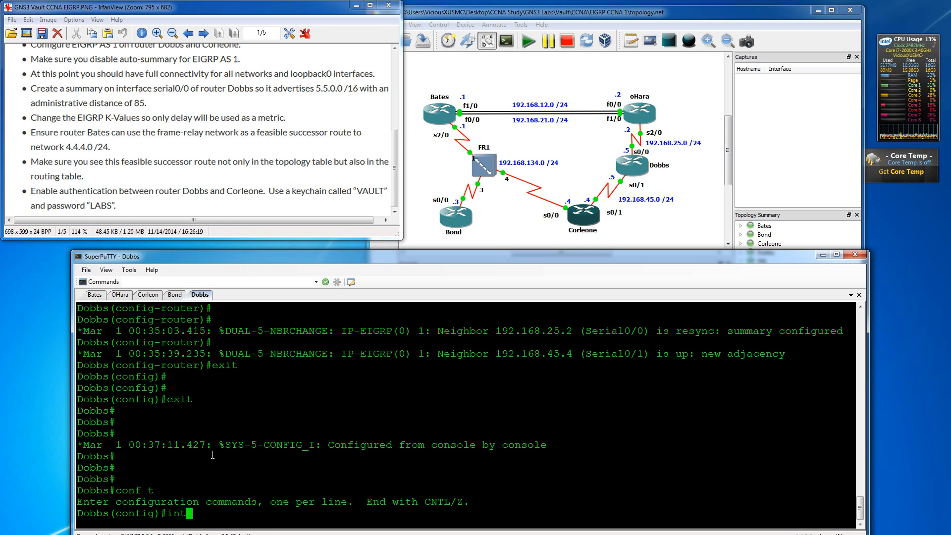
type(" s0/0")
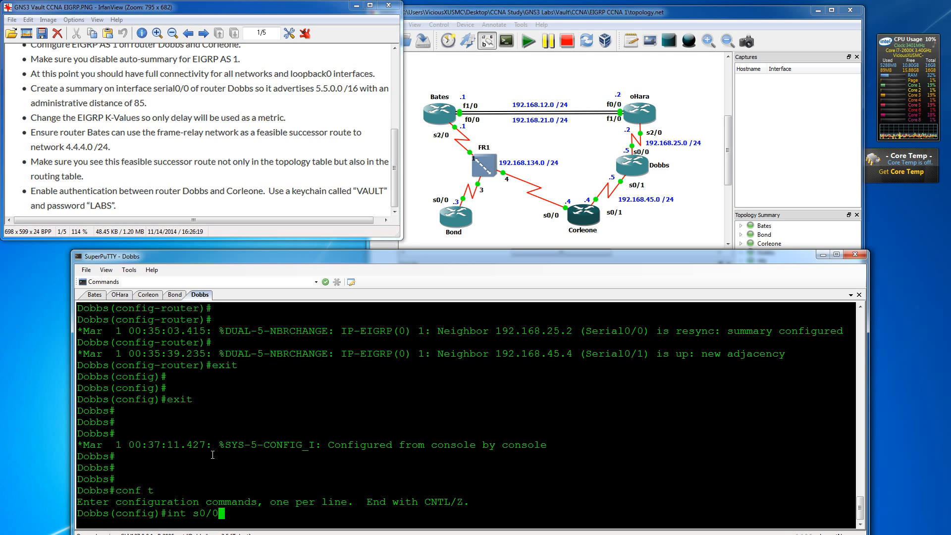
key("Return")
Configure ip summary-address eigrp 1 5.5.0.0 255.255.0.0 85 on the interface, consulting the inline help for each argument.
type("ip su")
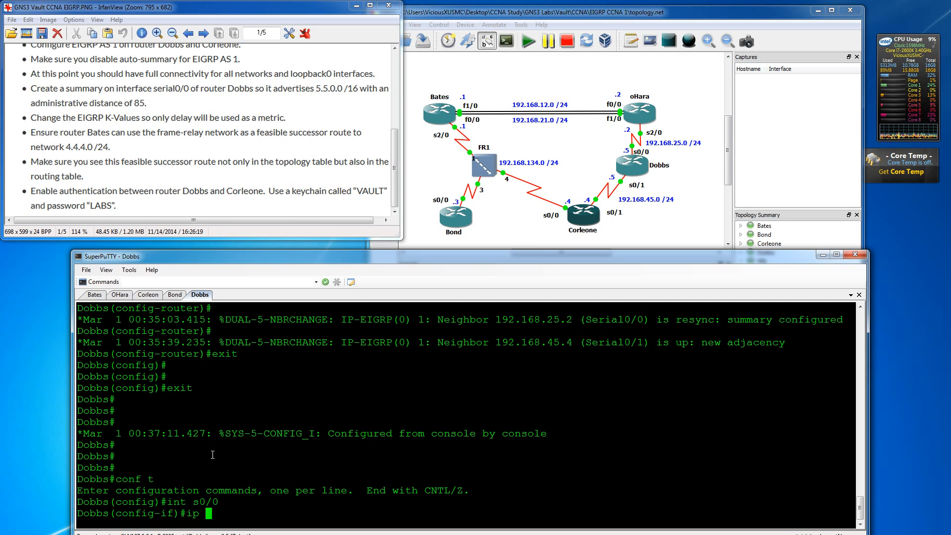
key("Tab")
type("?")
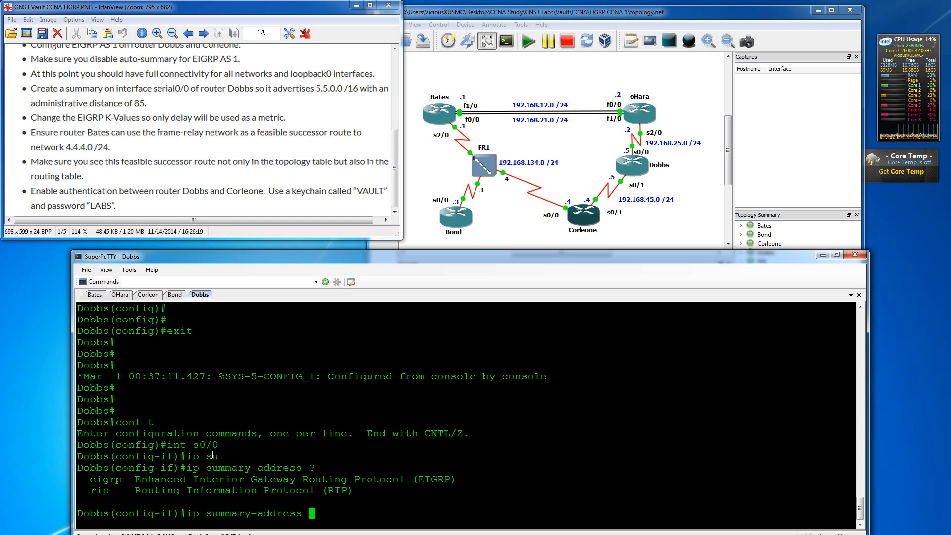
type("ei")
key("Tab")
type("?1 ?")
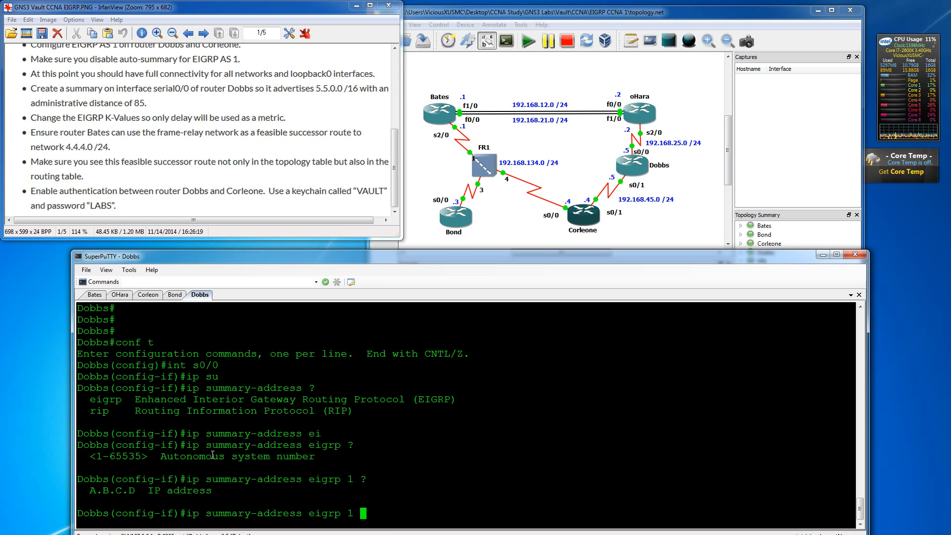
type("5.5.0.0 ?")
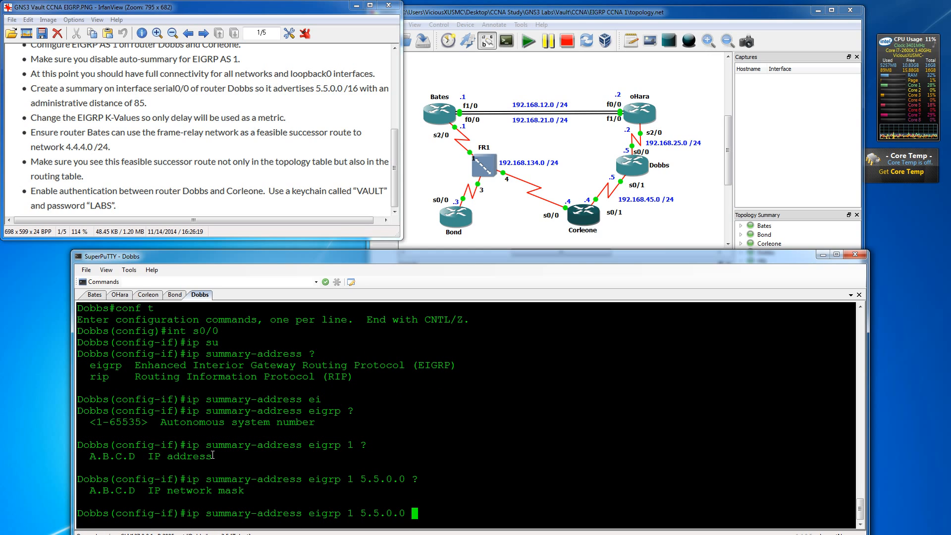
type(".255.0.0")
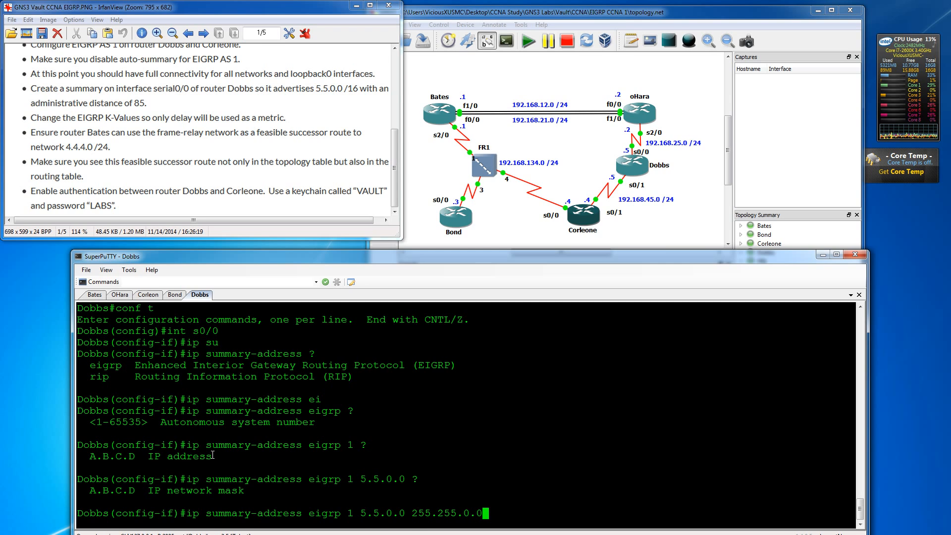
type(" ?")
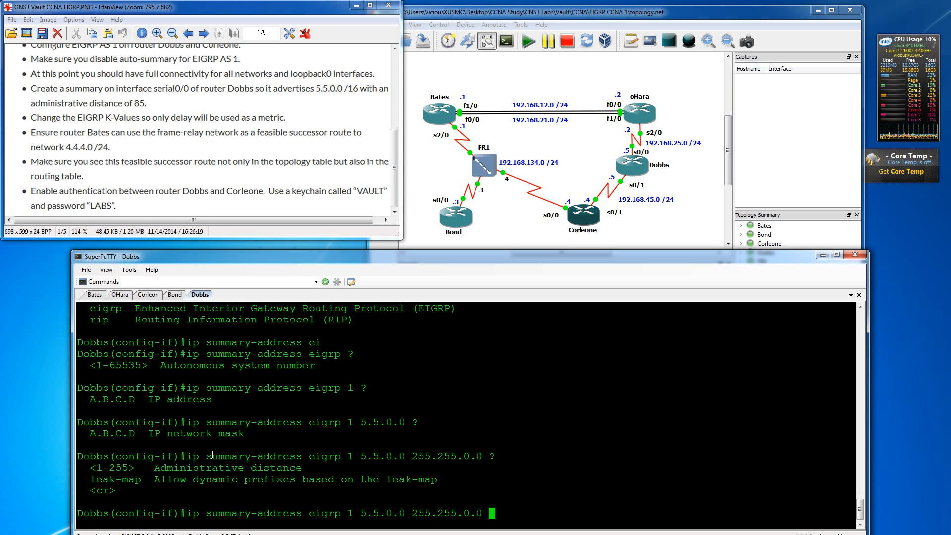
type("85 ?")
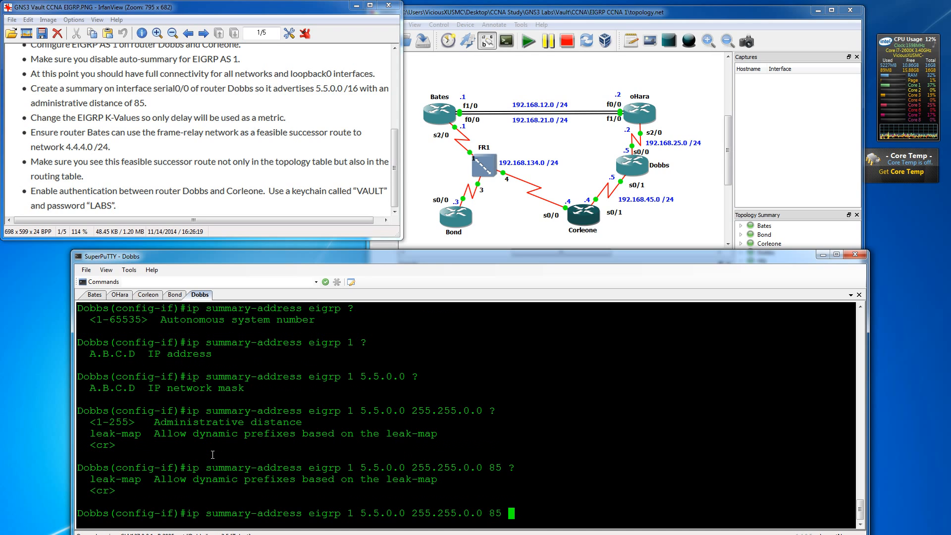
key("Return")
key("Return")
key("Return")
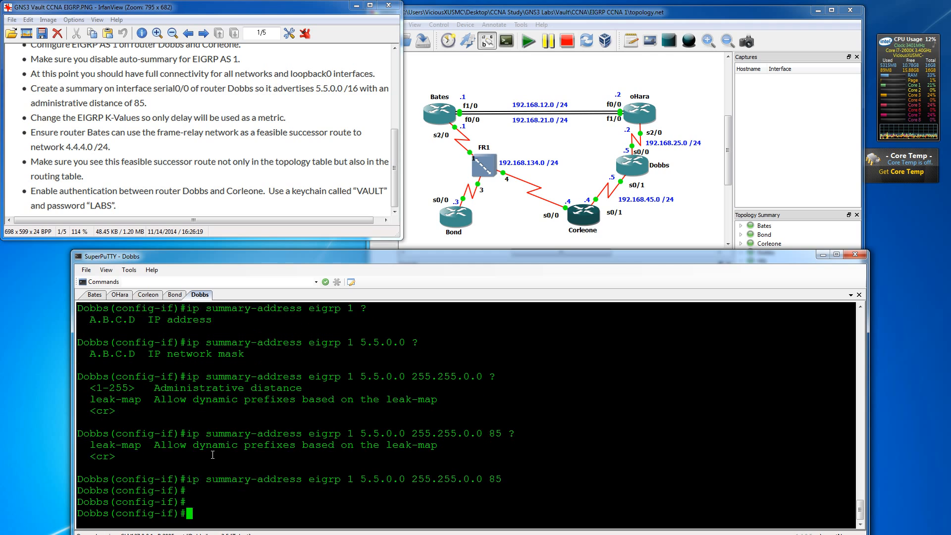
key("Return")
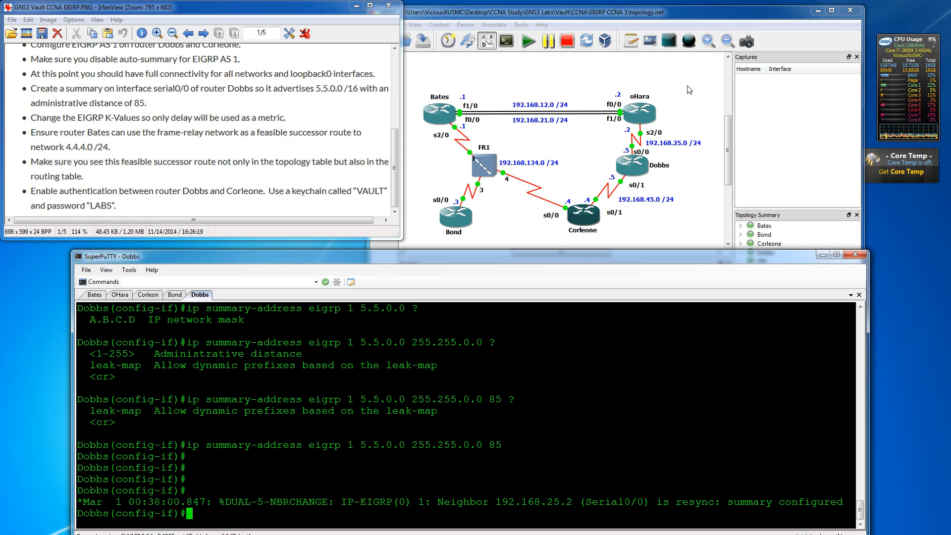
Display oHara's complete routing table with do show ip route, and repeat it to examine the 5.5.0.0 routes.
left_click(120, 295)
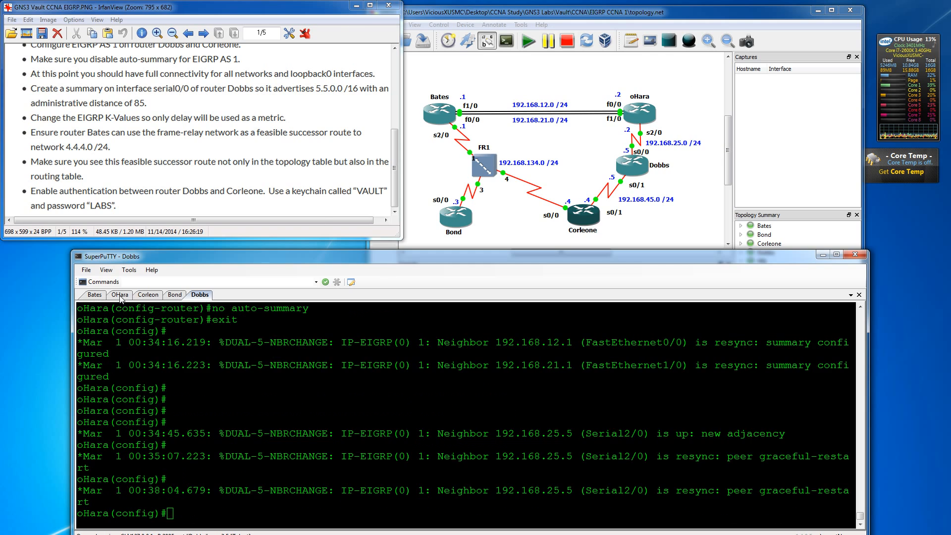
key("Return")
key("Return")
type("do show ip route")
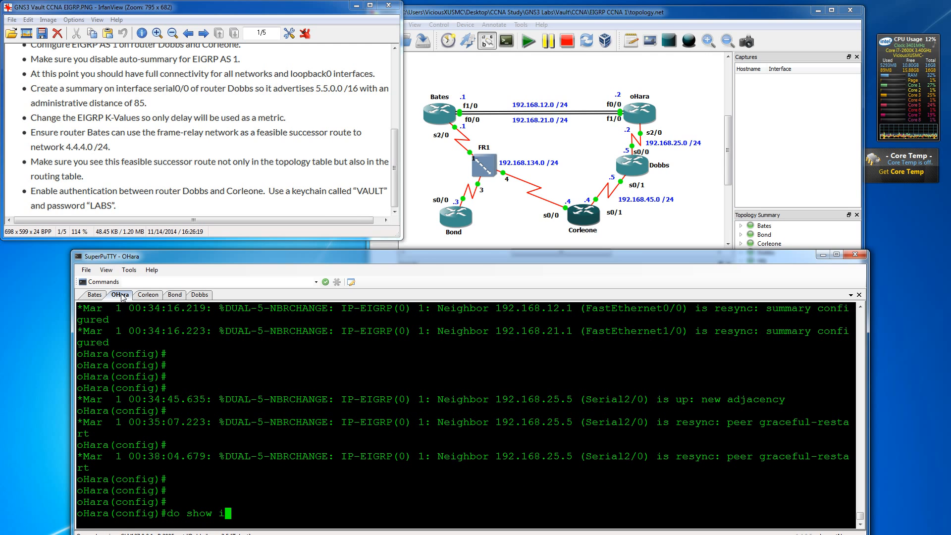
key("Return")
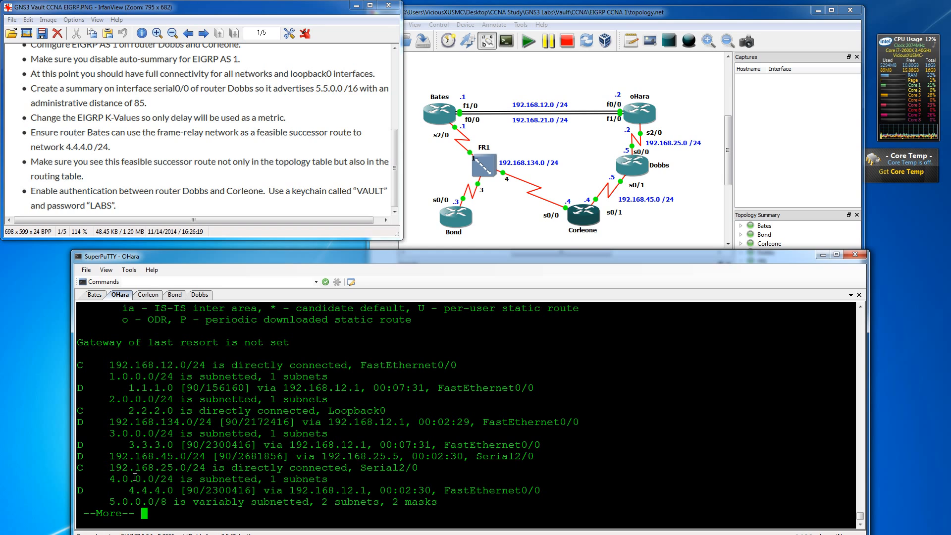
key("space")
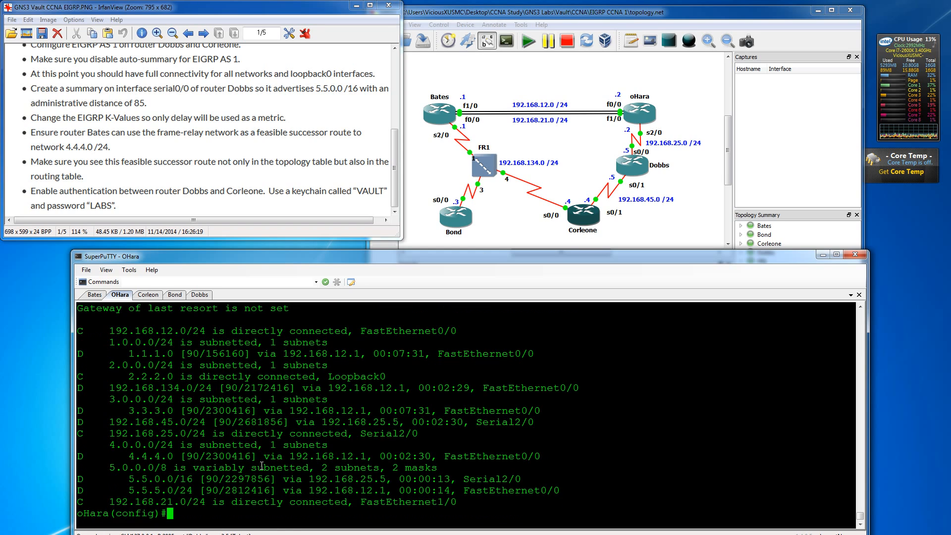
key("Up")
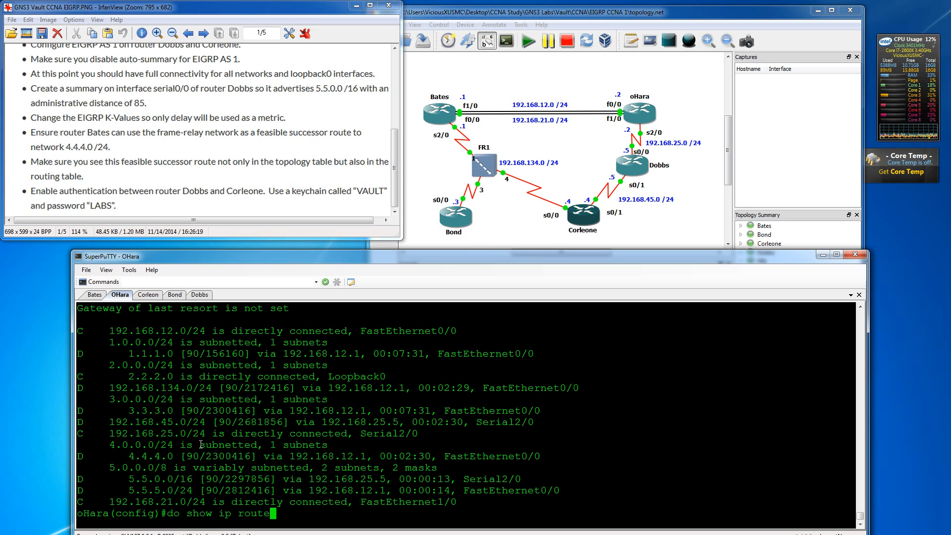
key("Return")
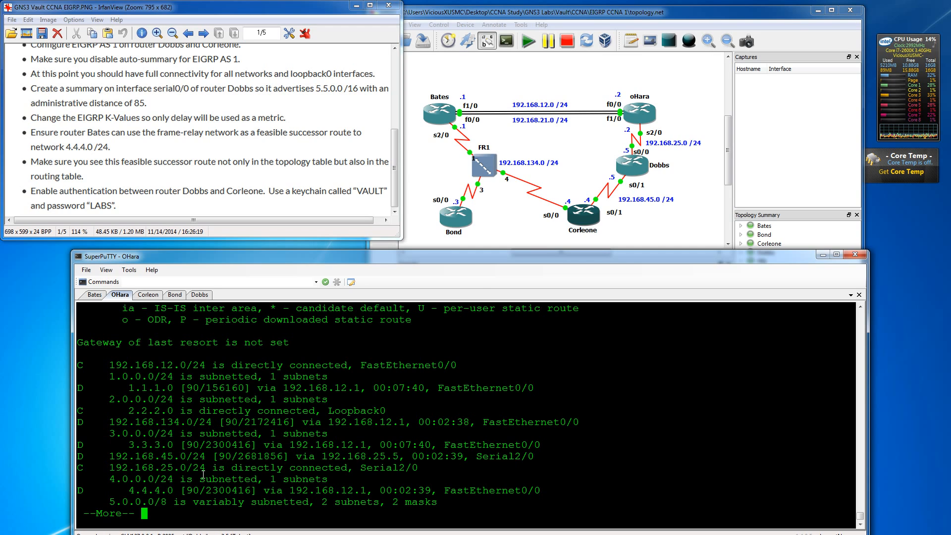
key("space")
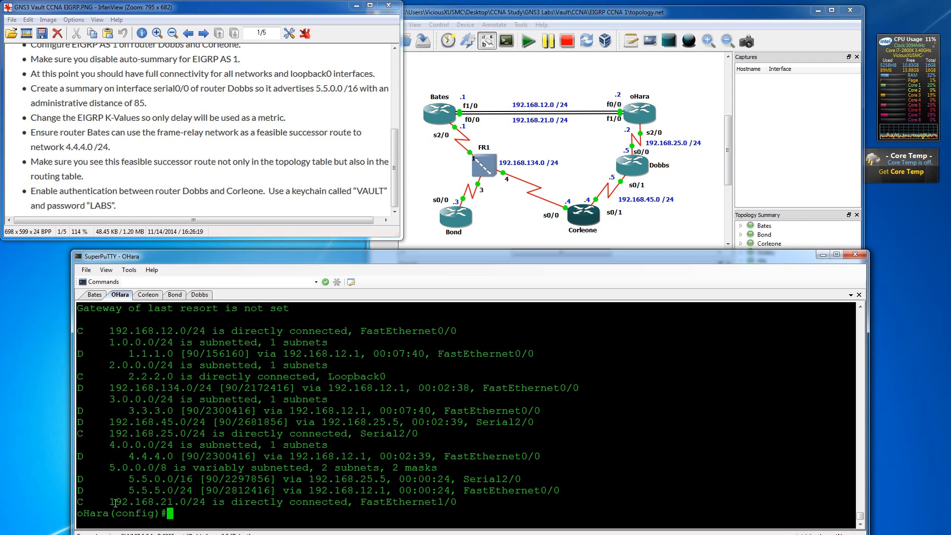
Highlight the 5.5.5.0/24 route and its administrative distance in oHara's routing table.
left_click_drag(125, 490, 557, 491)
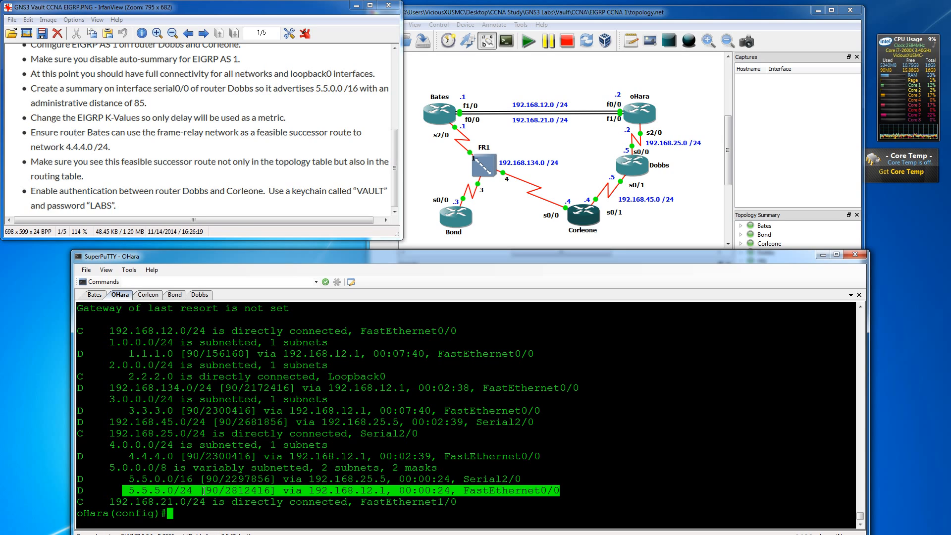
left_click_drag(203, 491, 217, 490)
left_click(218, 490)
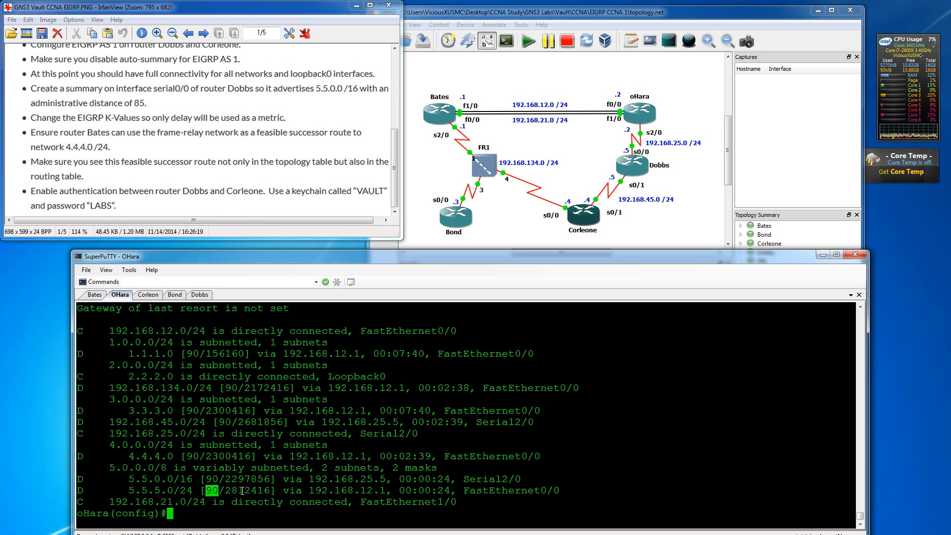
left_click(215, 490)
double_click(209, 490)
Mark the K-values task in the lab instructions and look up the K1 to K5 meanings in the CCIE notes for EIGRP web page.
left_click(190, 110)
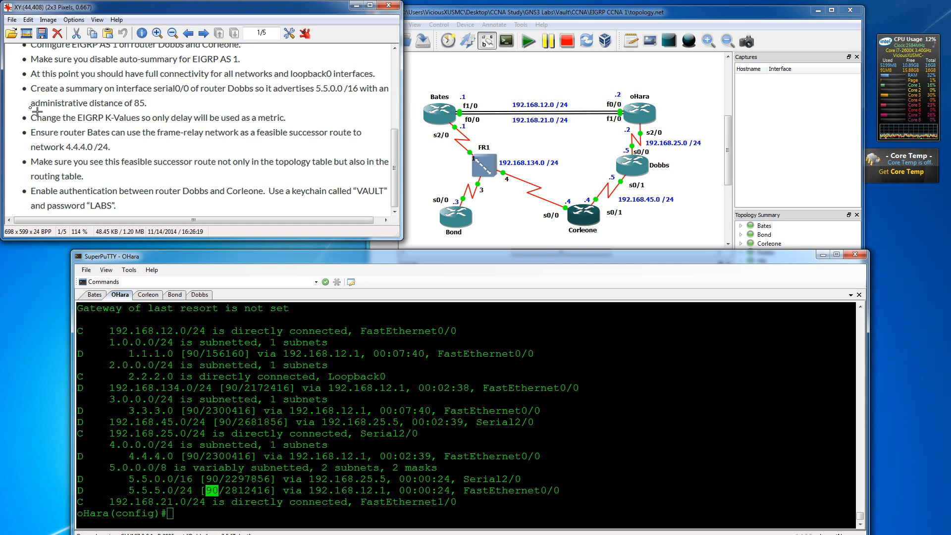
left_click_drag(29, 107, 292, 132)
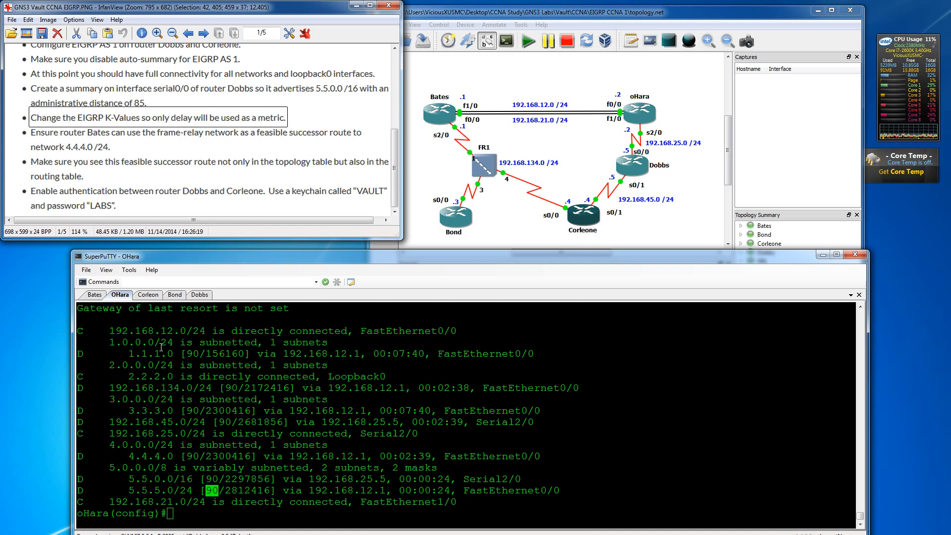
left_click(94, 295)
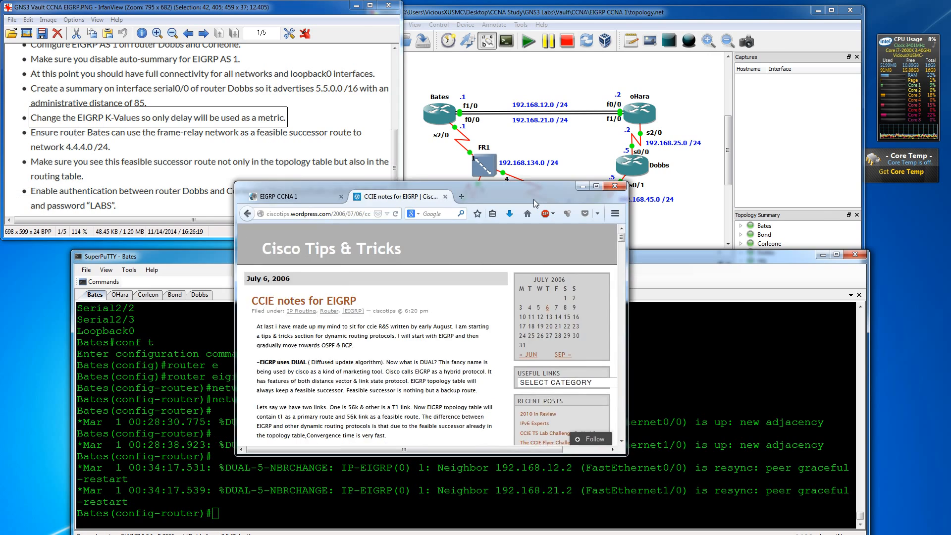
left_click_drag(533, 197, 425, 2)
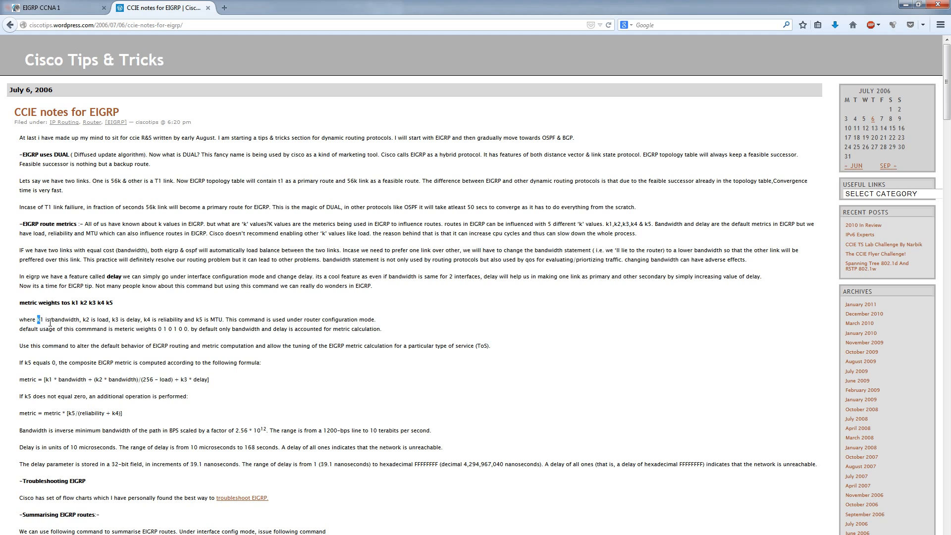
left_click_drag(50, 323, 223, 320)
left_click(189, 321)
left_click_drag(113, 320, 143, 322)
left_click_drag(332, 2, 0, 119)
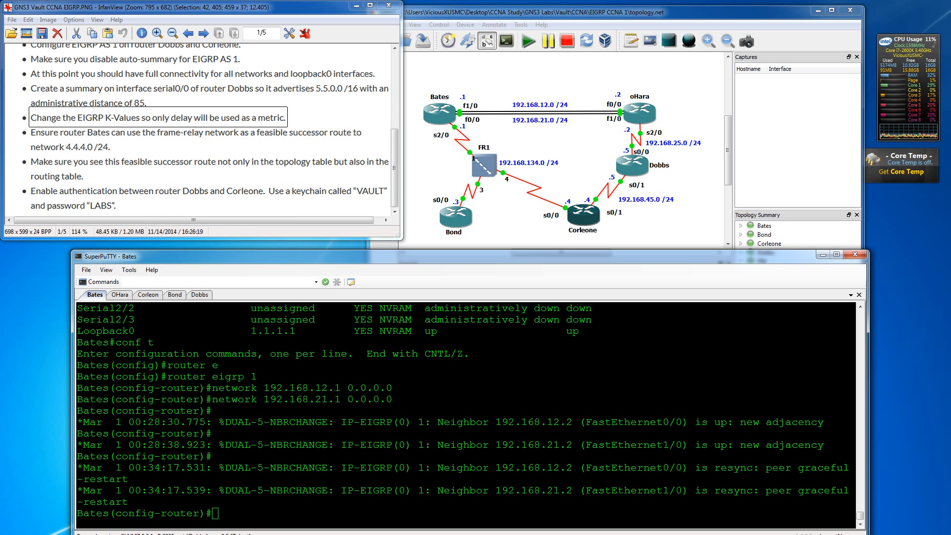
Configure metric weights 0 0 0 1 0 0 under EIGRP 1 on Bates, consulting the inline help for each argument.
left_click(259, 495)
key("Return")
key("Return")
key("Return")
key("Return")
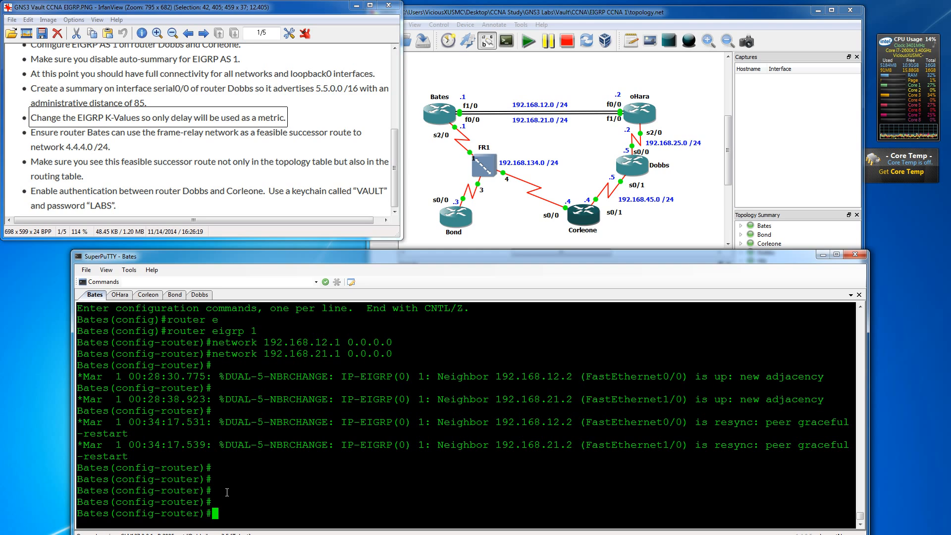
type("met")
key("Tab")
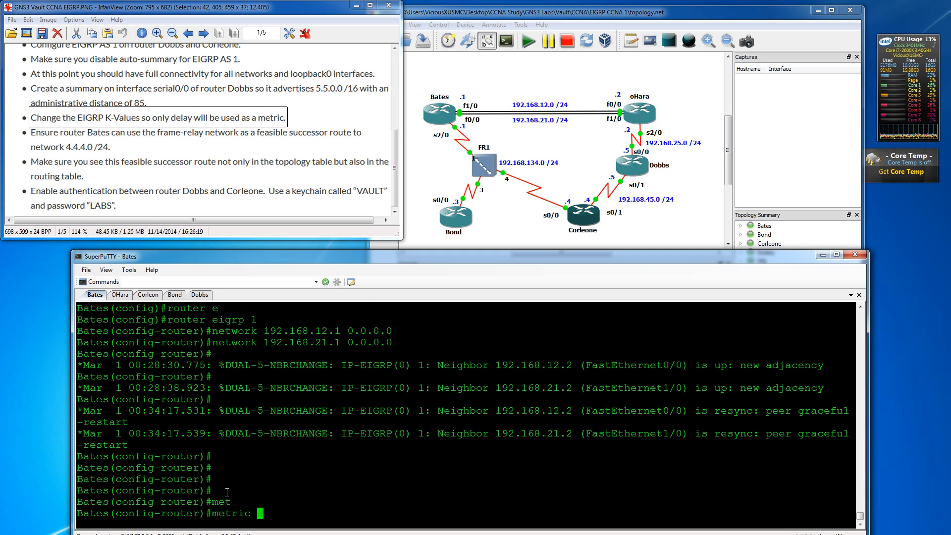
type("we")
key("Tab")
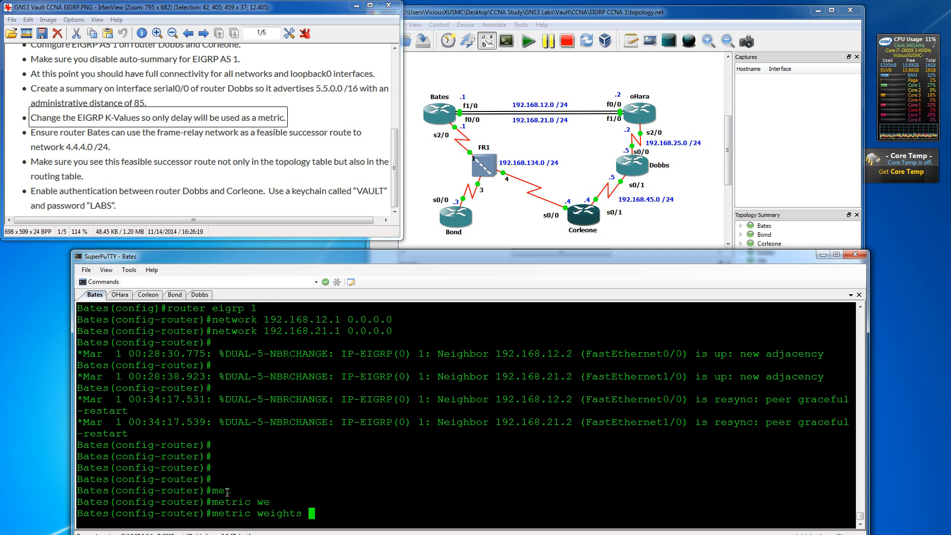
type("?")
type("0")
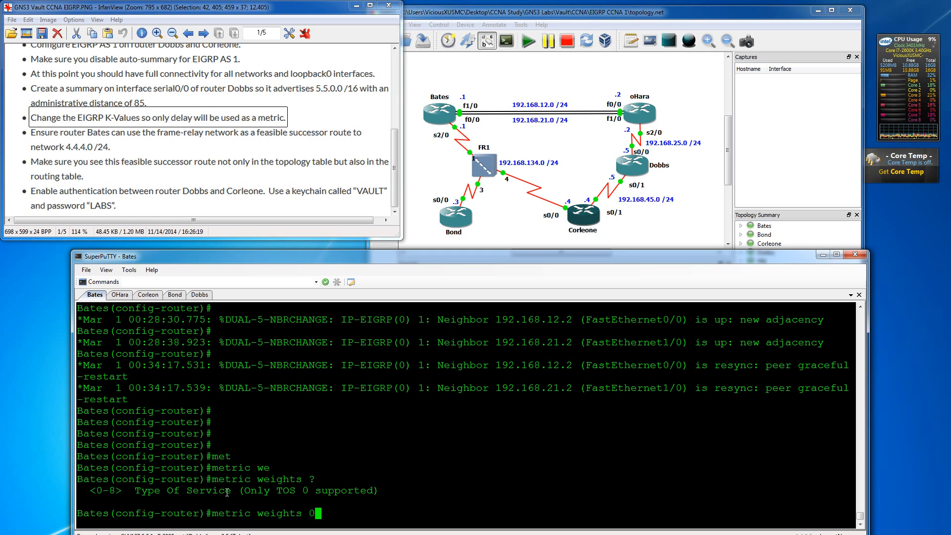
type(" ?")
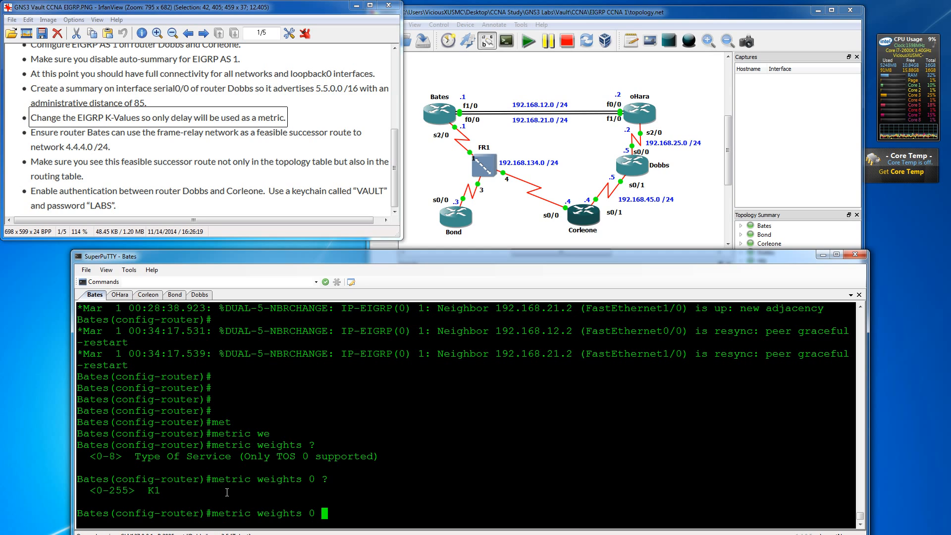
type("0")
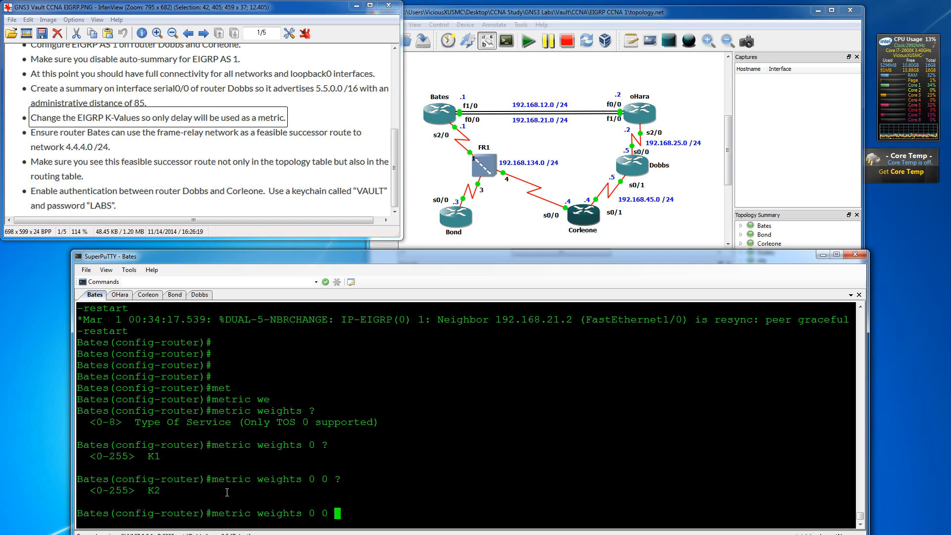
type(" ?0 ?1")
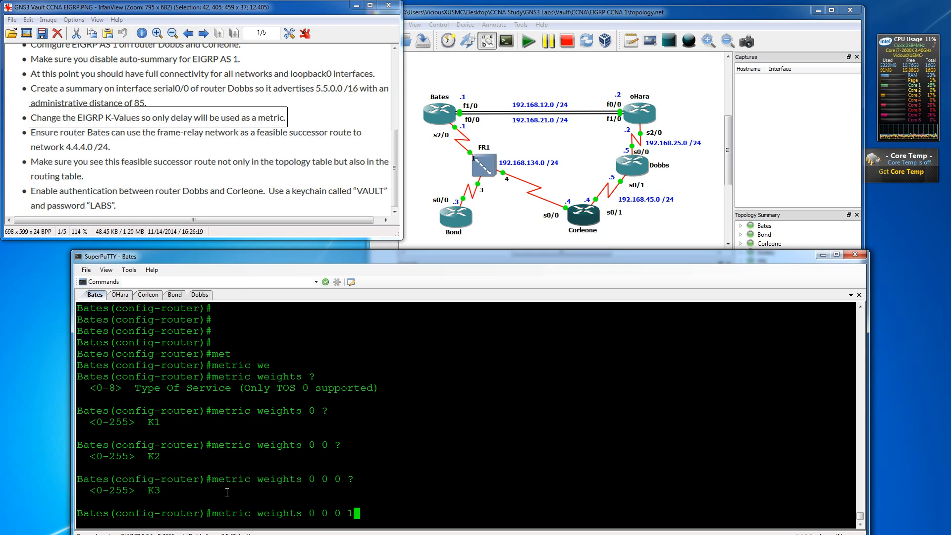
type(" ?0 ?")
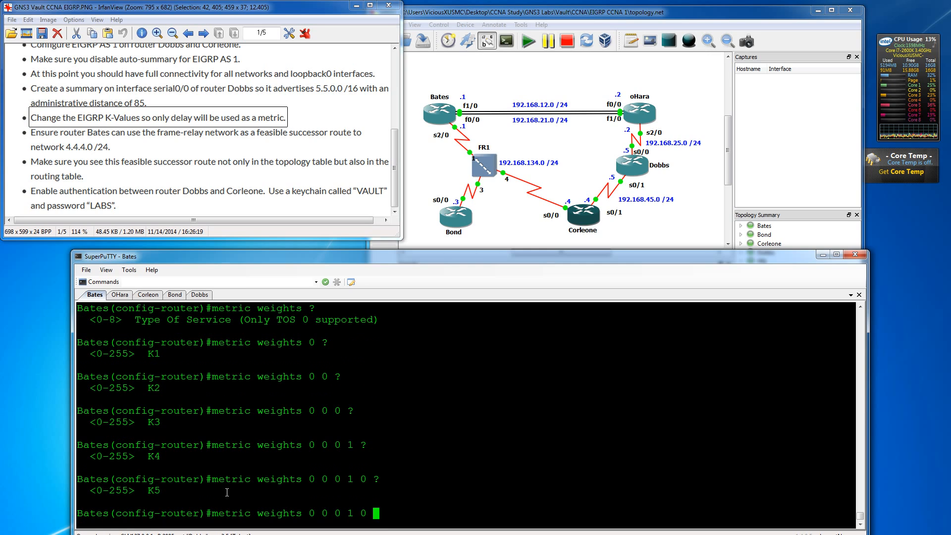
type("0 ?")
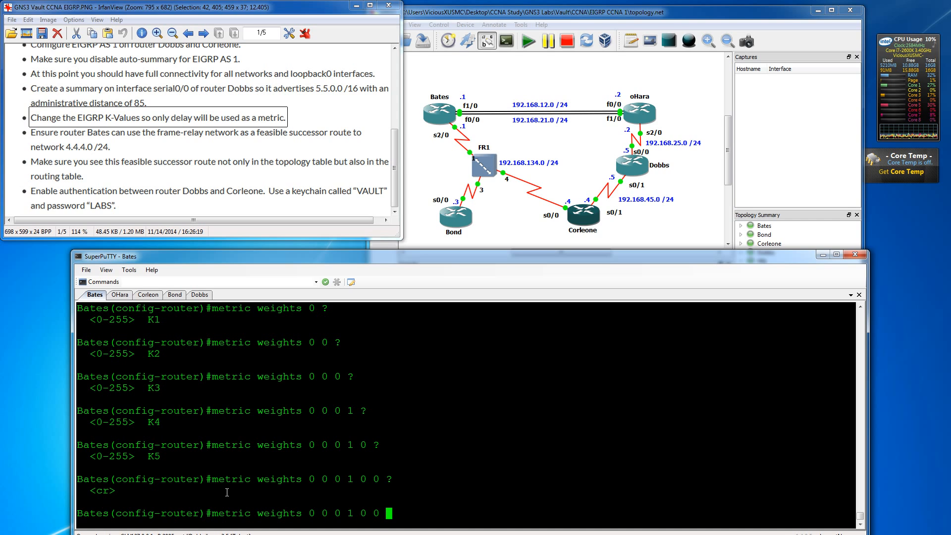
key("Return")
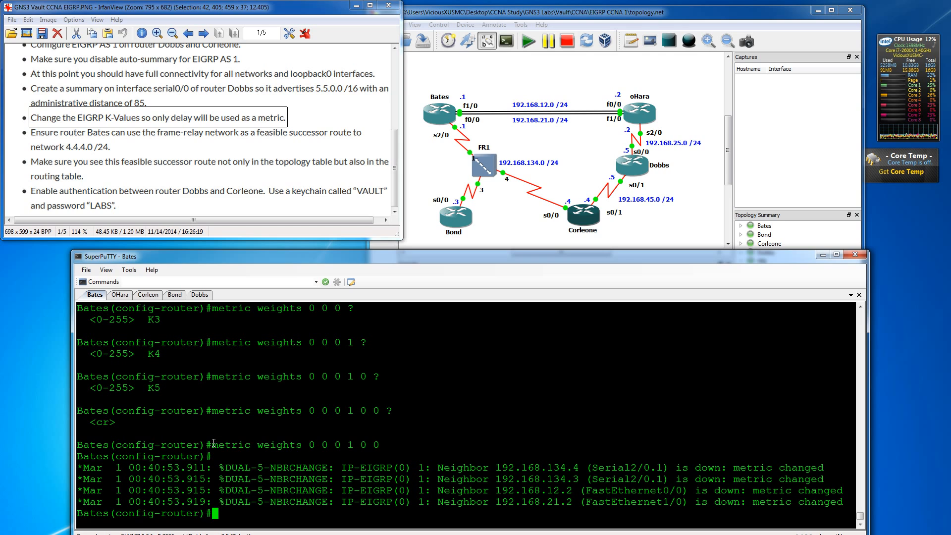
Copy the metric weights 0 0 0 1 0 0 command from the Bates console and run the pasted copy there.
left_click_drag(212, 445, 381, 443)
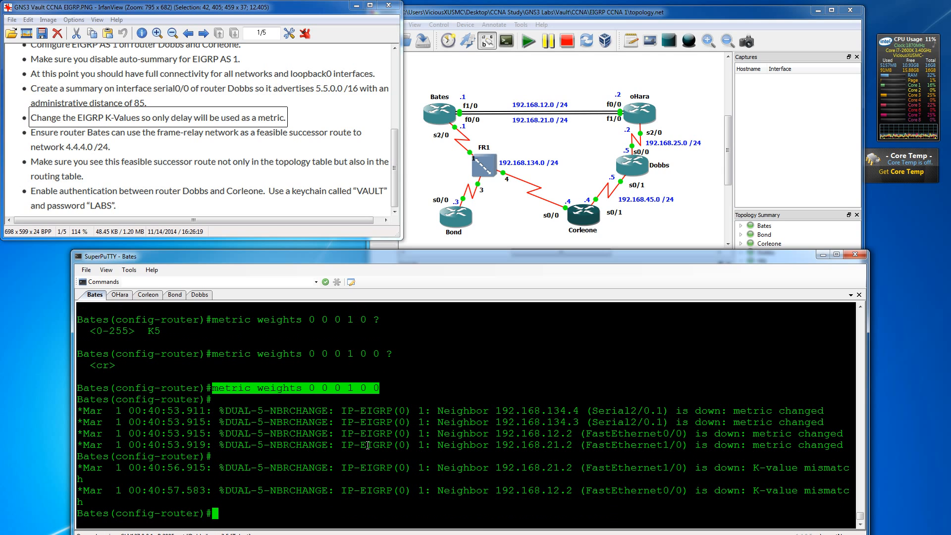
right_click(329, 397)
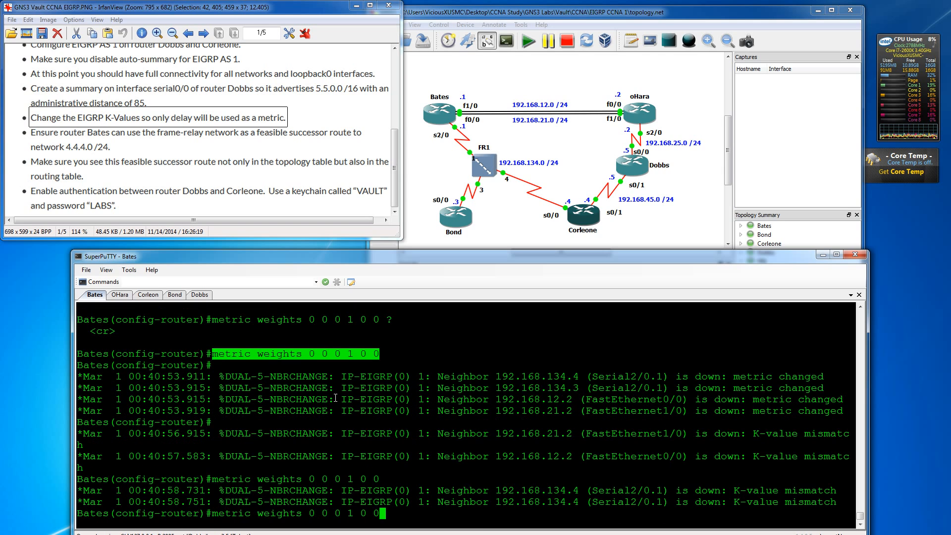
key("Return")
On the oHara console, enter router eigrp 1 and apply the copied metric weights 0 0 0 1 0 0 command.
left_click(120, 294)
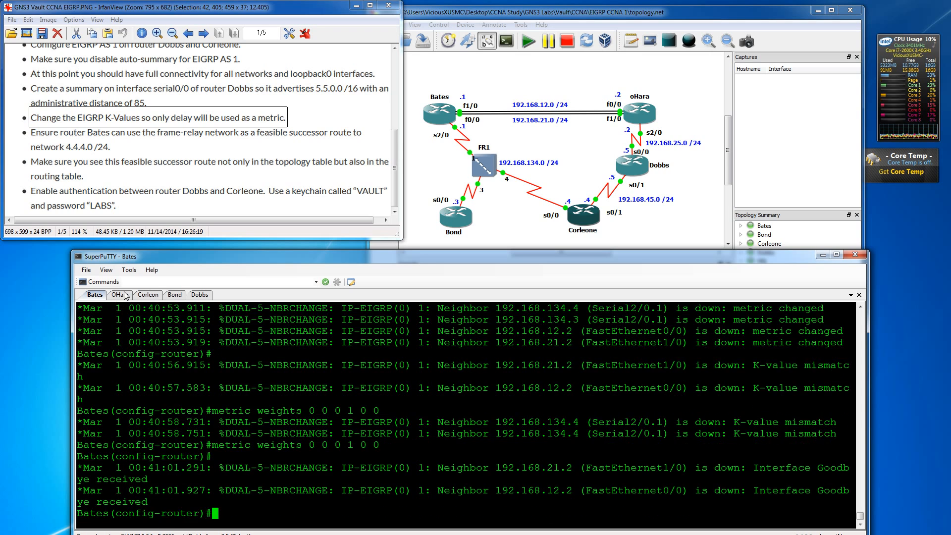
key("Return")
key("Return")
key("Return")
key("Return")
key("Return")
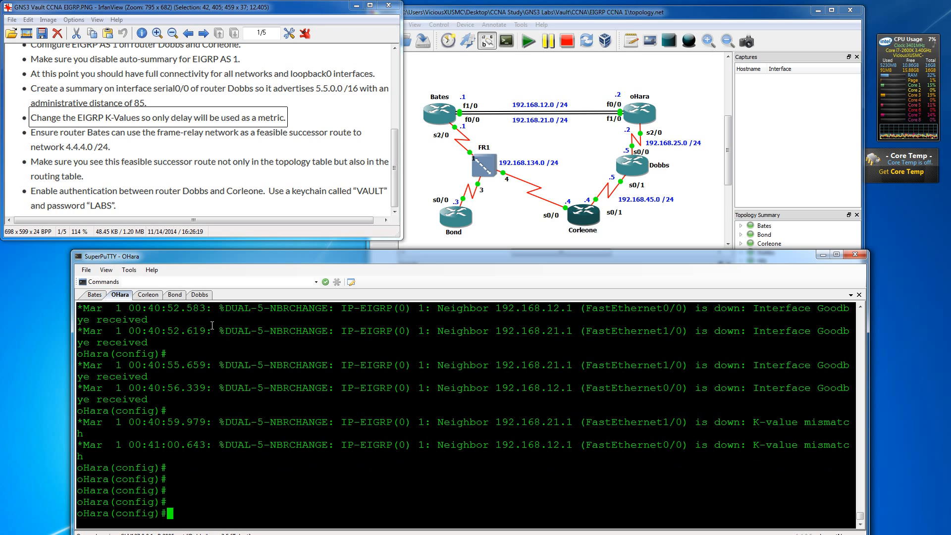
type("router w")
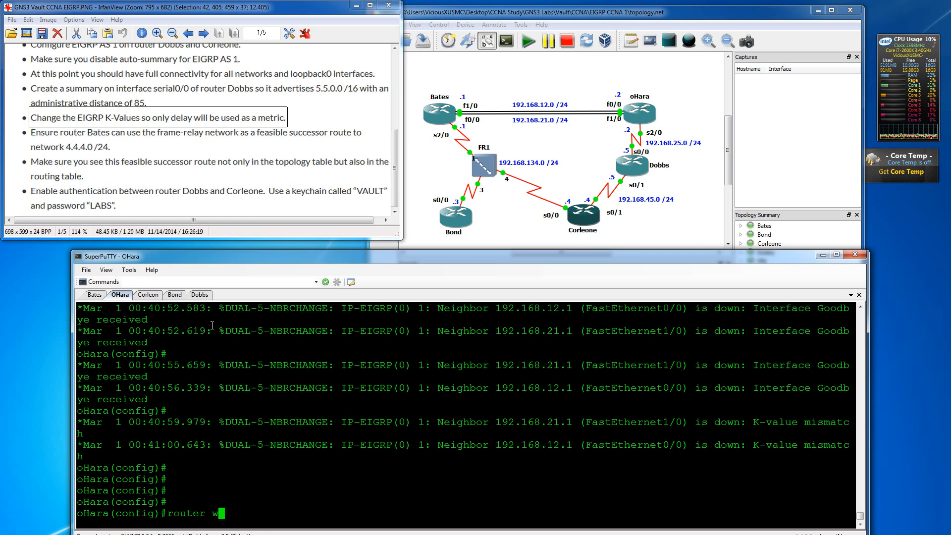
key("BackSpace")
type("ei")
key("Tab")
type("1")
key("Return")
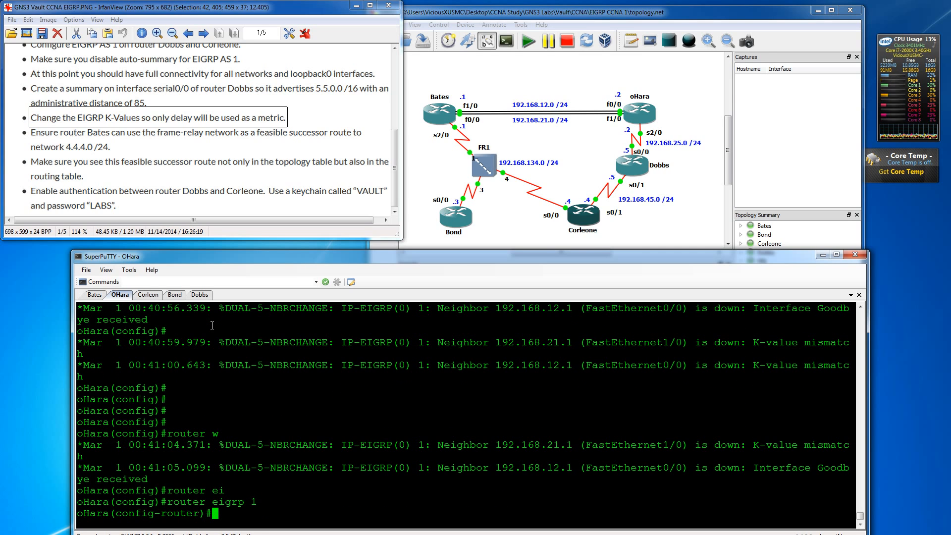
type("metric weights 0 0 0 1 0 0")
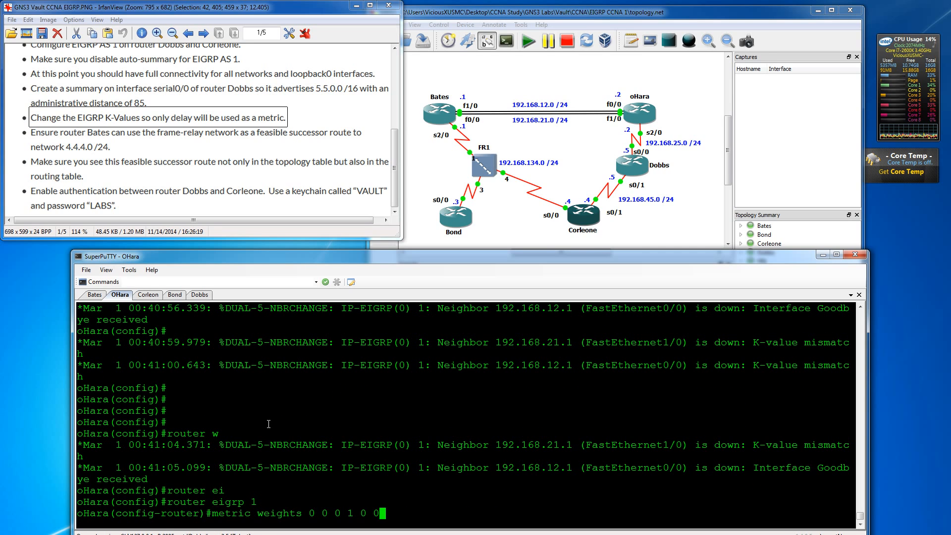
key("Return")
On the Corleone console, enter conf t and router eigrp 1, and apply metric weights 0 0 0 1 0 0.
left_click(157, 294)
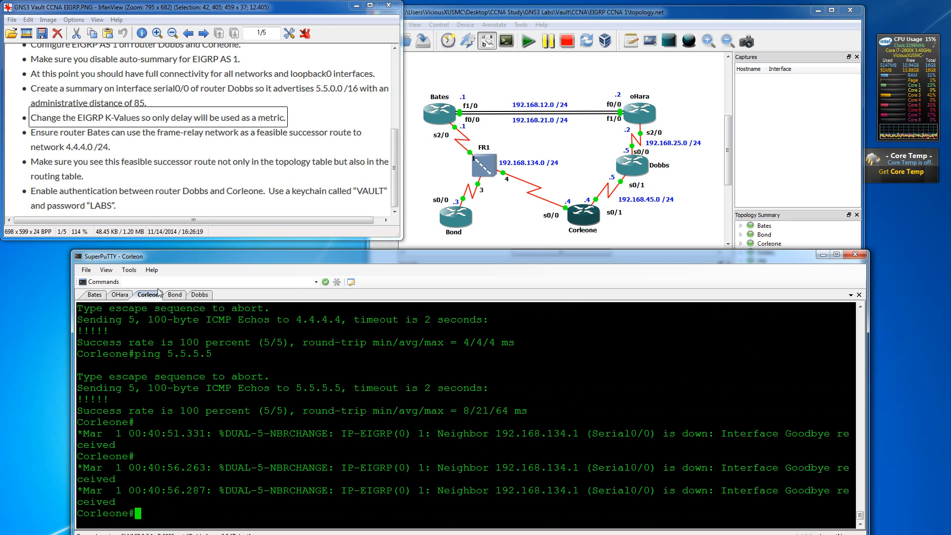
key("Return")
key("Return")
type("conf t")
key("Return")
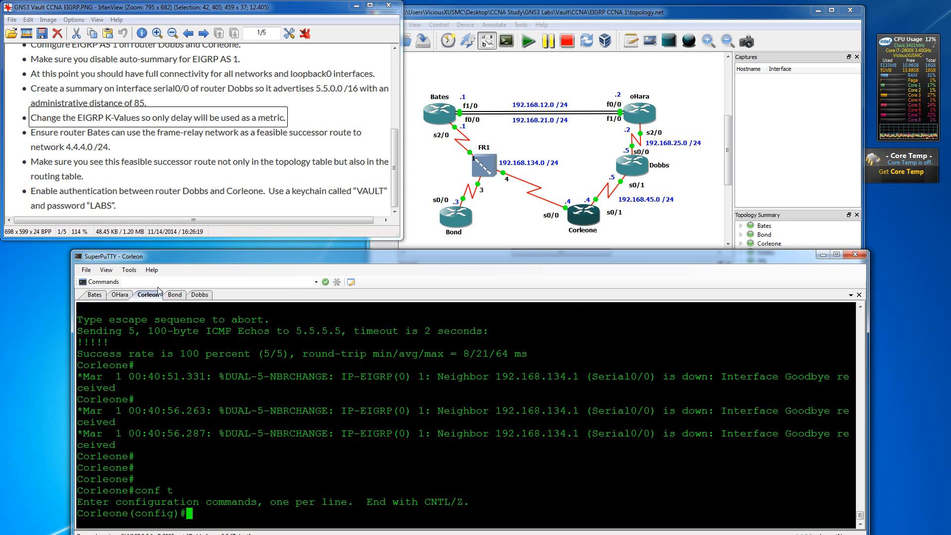
type("router e")
type("i")
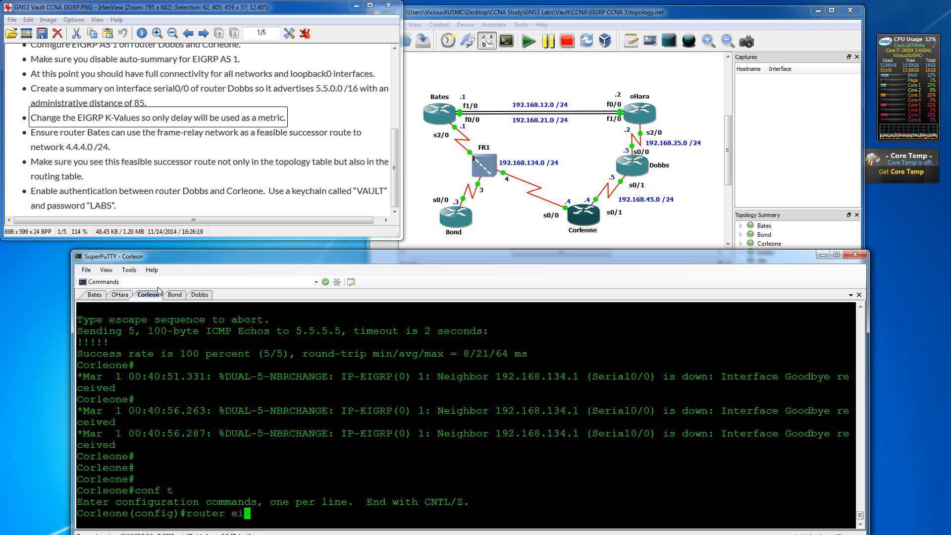
key("Tab")
type("1")
key("Return")
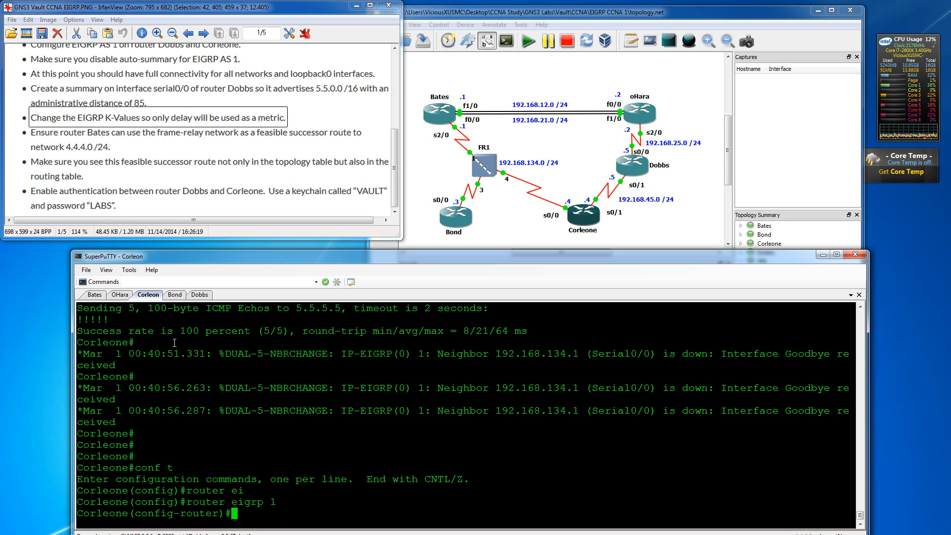
type("metric weights 0 0 0 1 0 0")
key("Return")
On the Bond console, enter router eigrp 1 and apply metric weights 0 0 0 1 0 0.
left_click(175, 295)
key("Return")
key("Return")
key("Return")
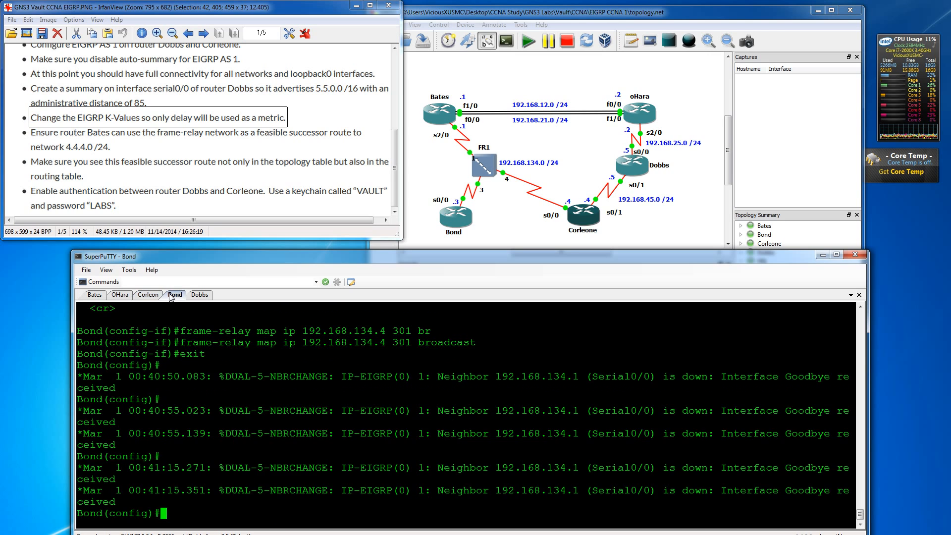
type("router ei")
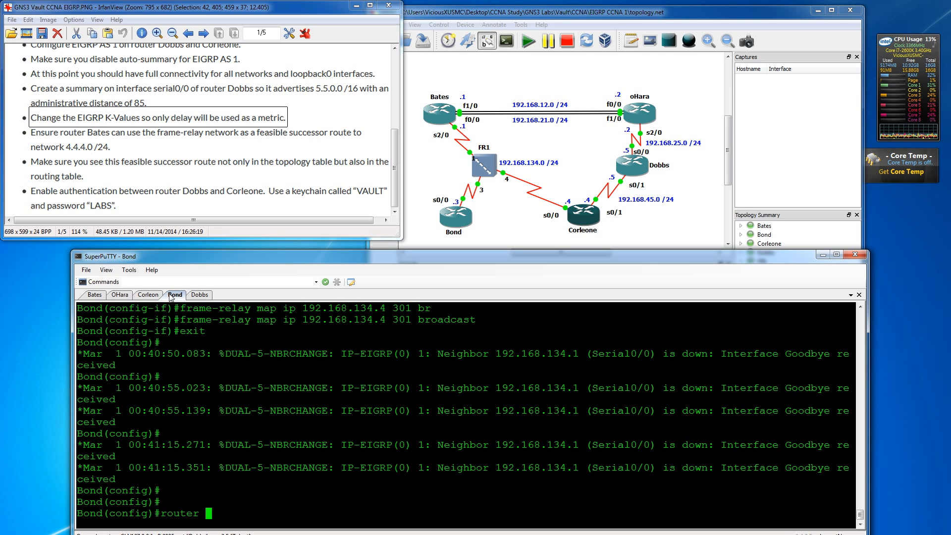
key("Tab")
type("1")
key("Return")
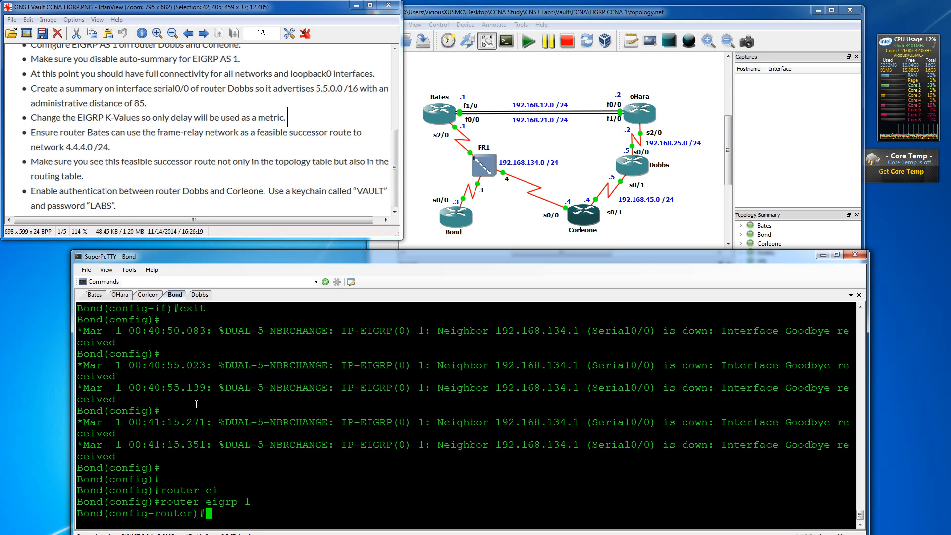
right_click(197, 404)
key("Return")
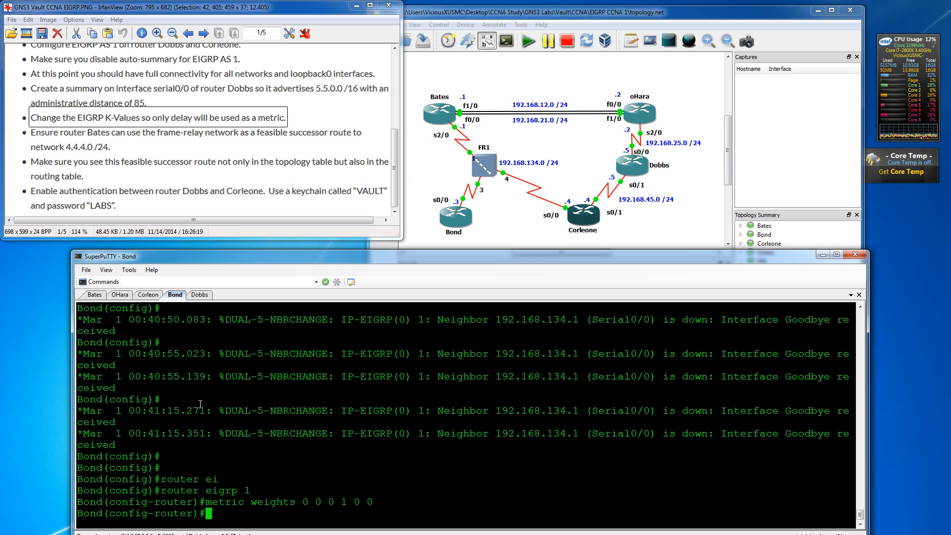
Switch to the Dobbs console and exit interface configuration mode.
left_click(204, 293)
key("Return")
key("Return")
type("exit")
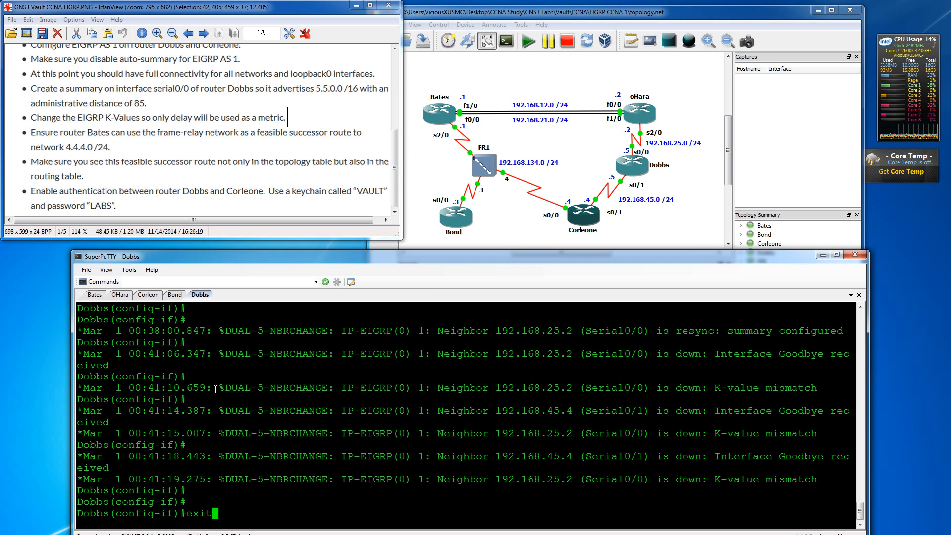
key("Return")
key("Return")
key("Return")
On Dobbs, enter router eigrp 1 and apply metric weights 0 0 0 1 0 0.
type("router ei")
key("Tab")
type("1")
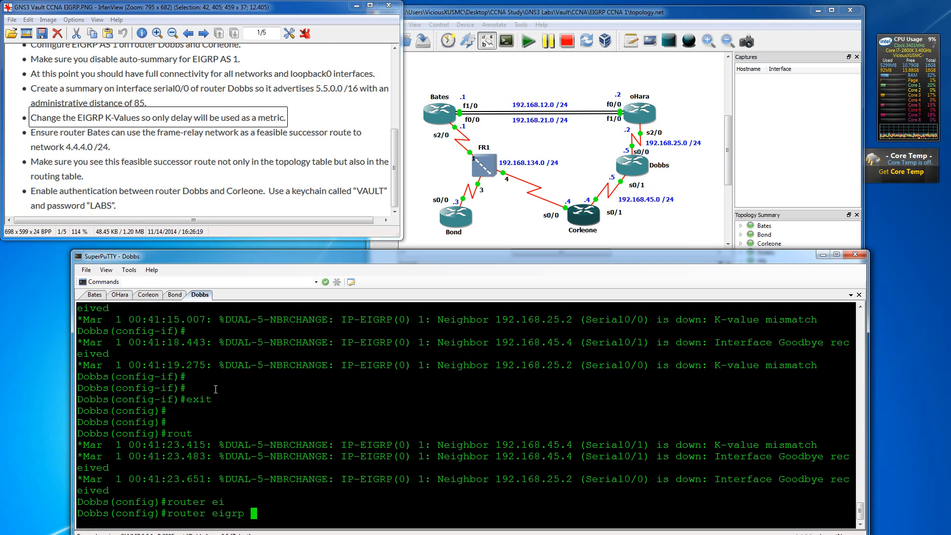
key("Return")
key("Return")
key("Return")
type("metric weights 0 0 0 1 0 0")
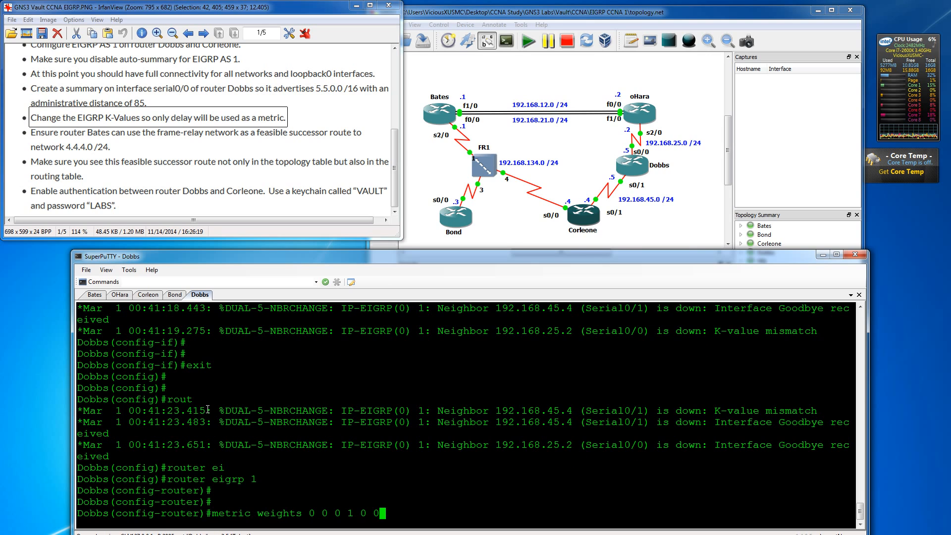
key("Return")
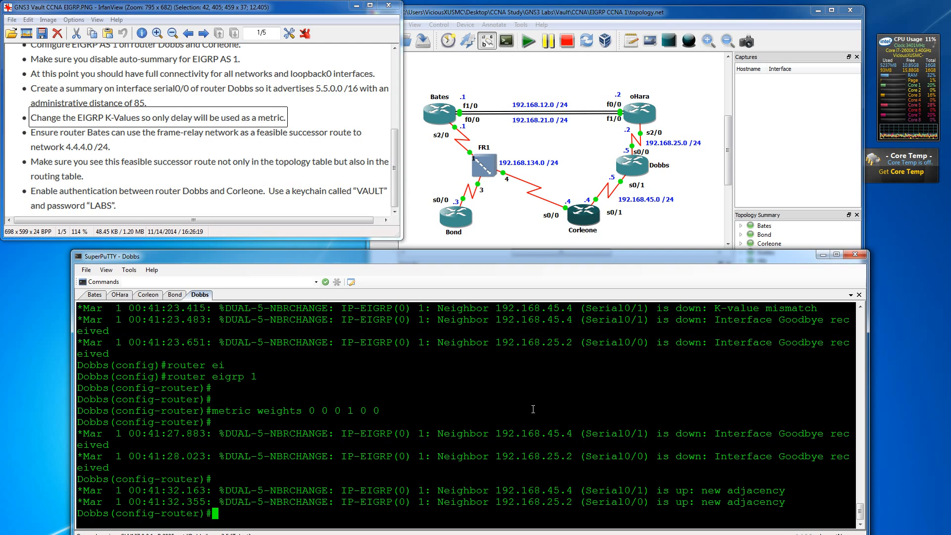
Run do show ip route twice on Dobbs and check the routes to 192.168.134.0 and 3.3.3.0.
key("Return")
key("Return")
type("do show")
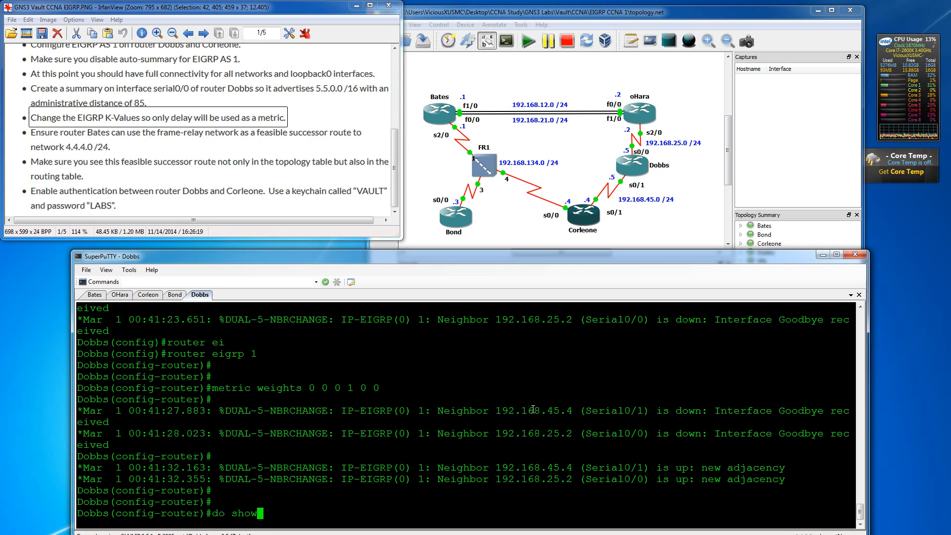
type(" ip route")
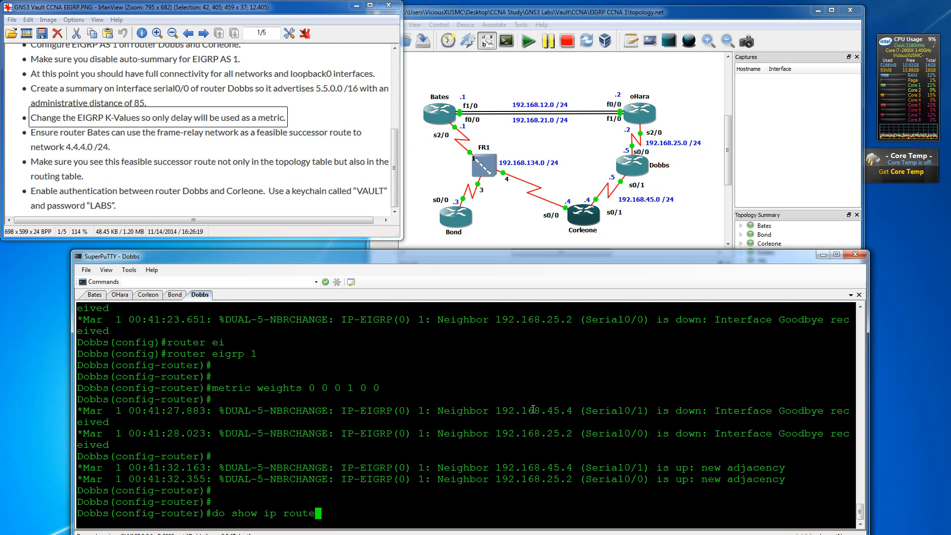
key("Return")
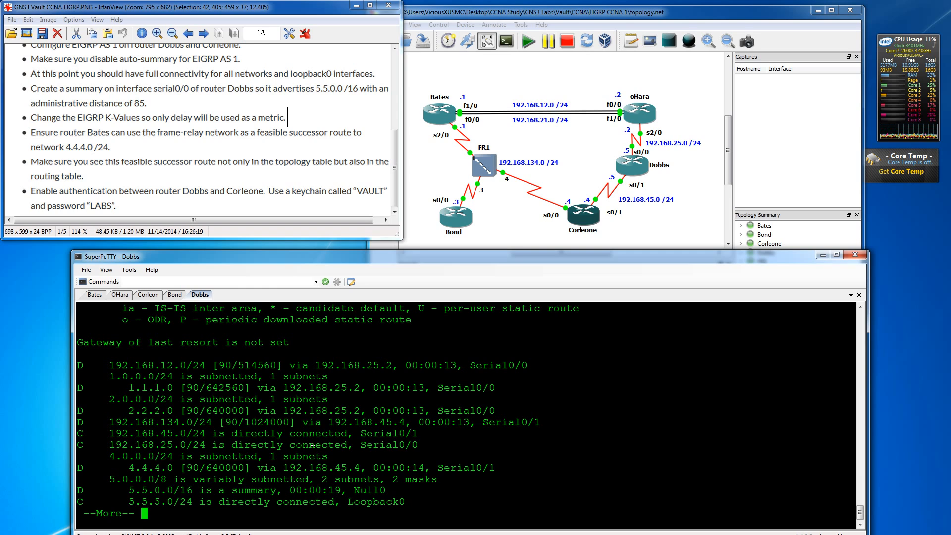
key("space")
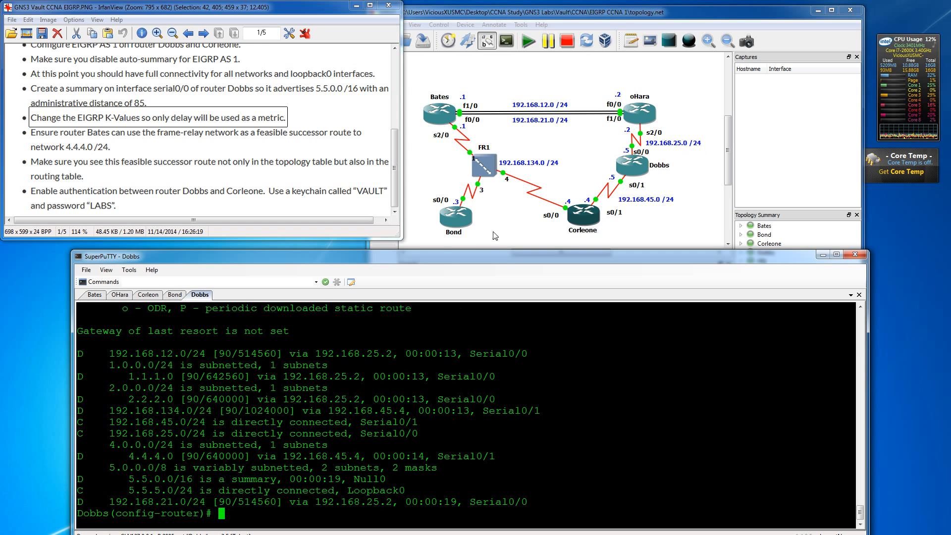
type("do show ip route")
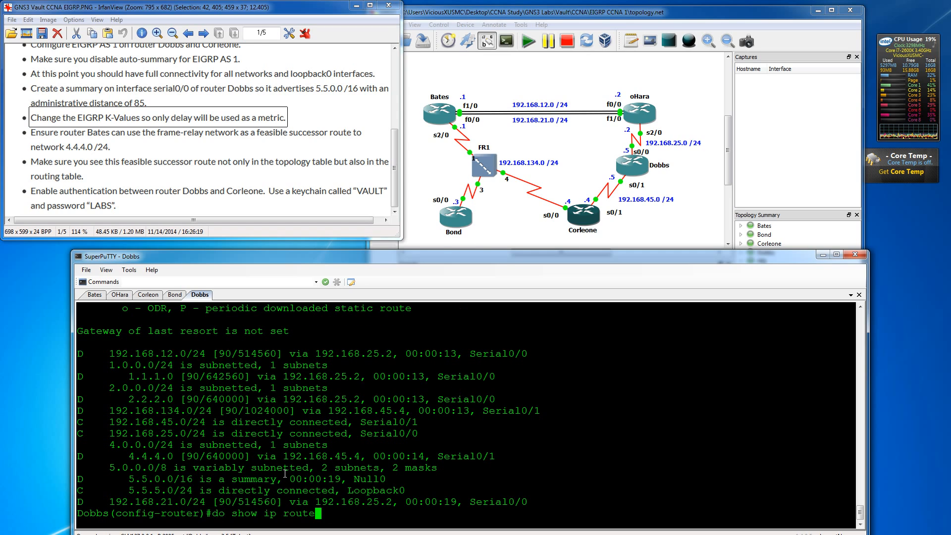
key("Return")
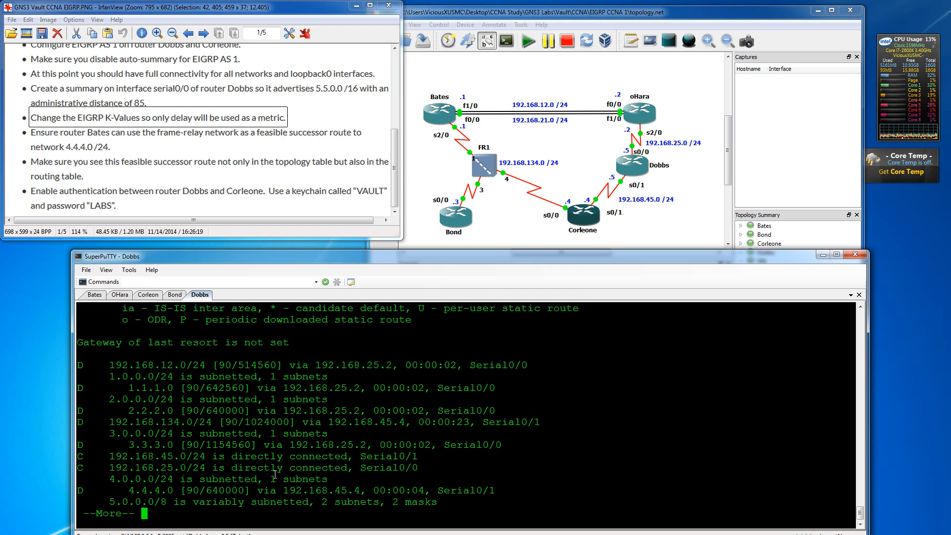
left_click_drag(98, 423, 177, 454)
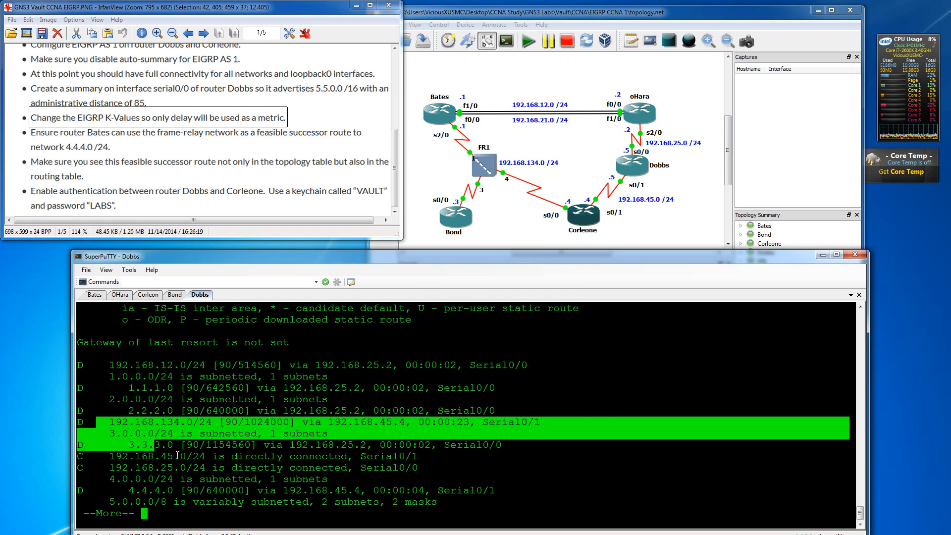
Bring up the Bates console and outline the lab task about the feasible successor route to network 4.4.4.0 /24.
left_click(96, 295)
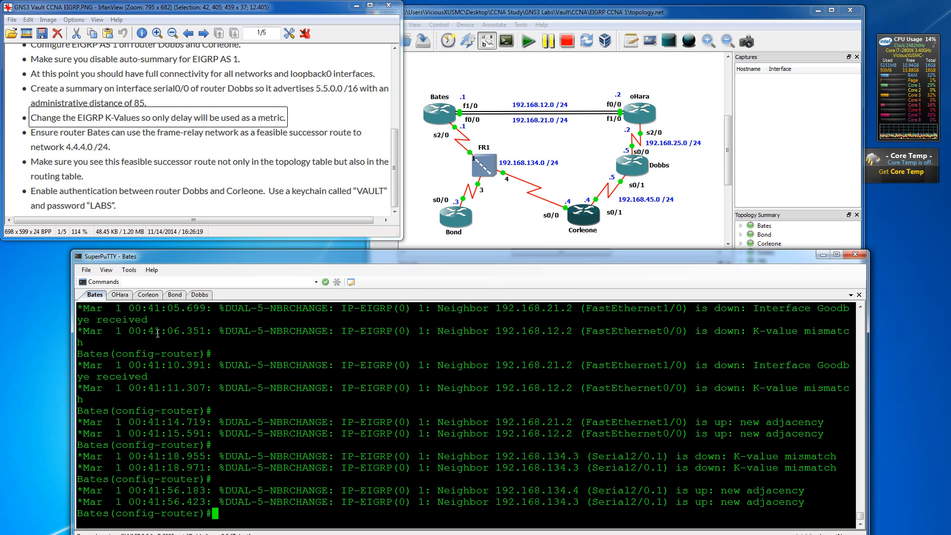
left_click(302, 119)
left_click_drag(29, 129, 361, 152)
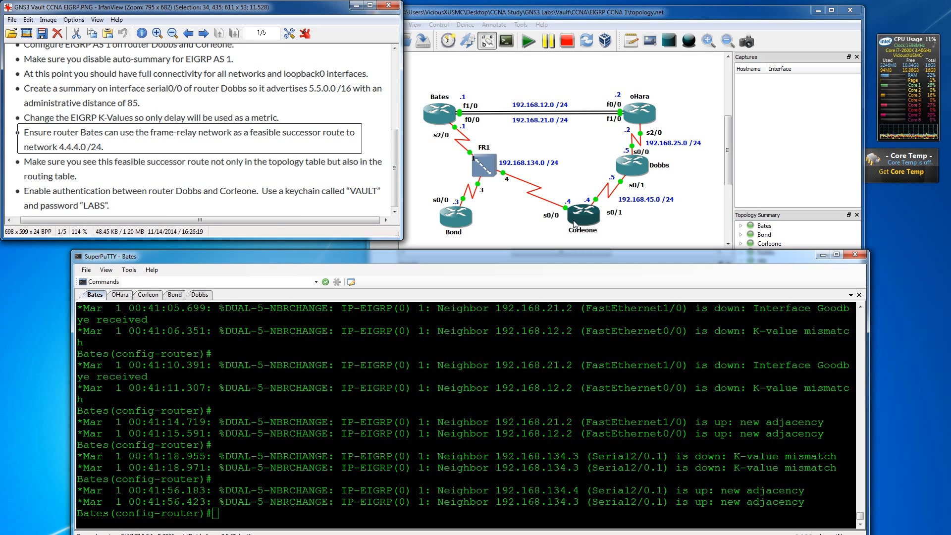
Exit EIGRP router configuration mode on the Bates console.
left_click(177, 419)
type("exit")
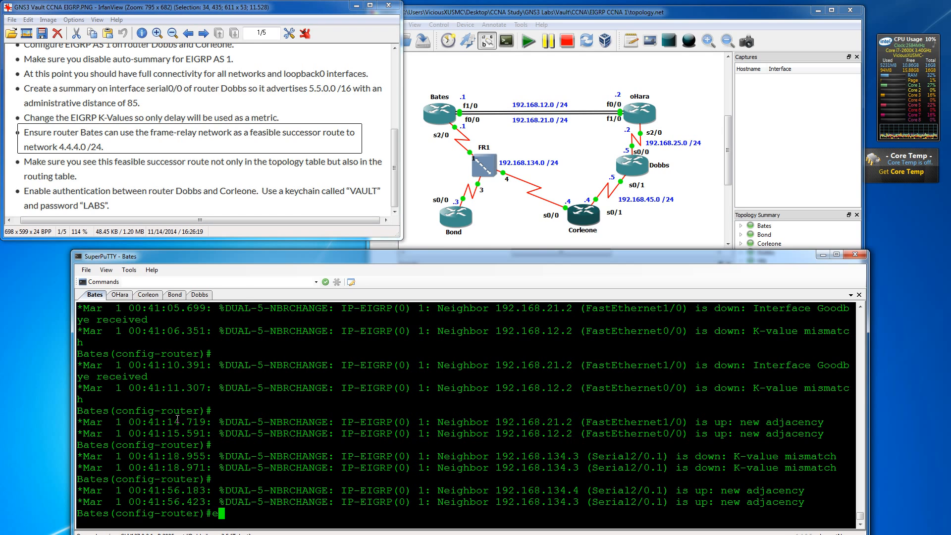
key("Return")
key("Return")
key("Return")
key("Return")
Display the complete IP routing table on Bates with do show ip route.
type("show")
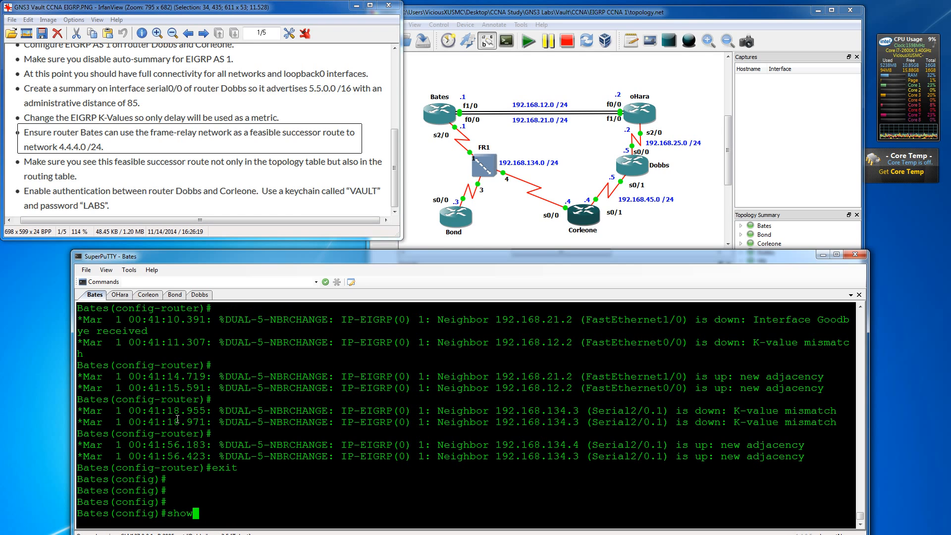
key("BackSpace")
key("BackSpace")
key("BackSpace")
key("BackSpace")
type("do show ip route")
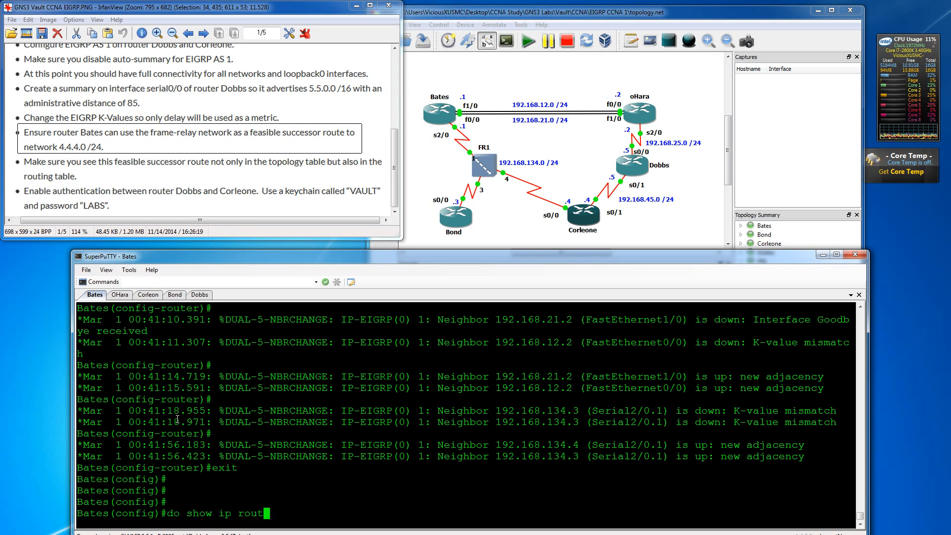
key("Return")
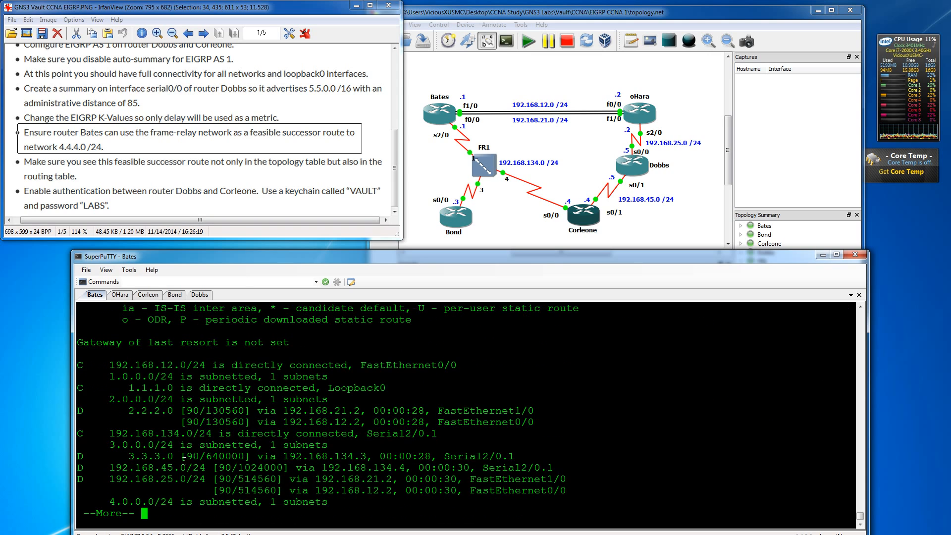
key("space")
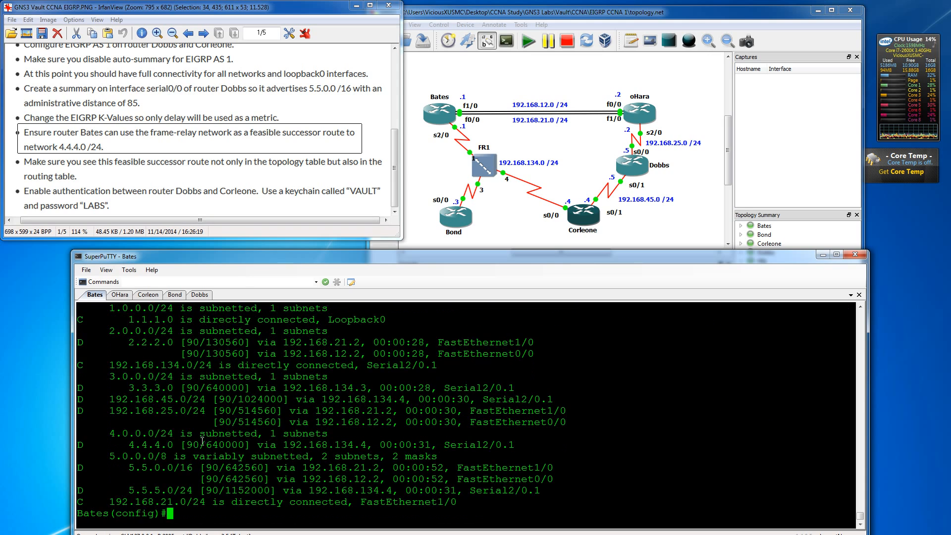
Examine the 4.4.4.0 route and its EIGRP metric in the Bates routing table.
left_click_drag(104, 431, 525, 441)
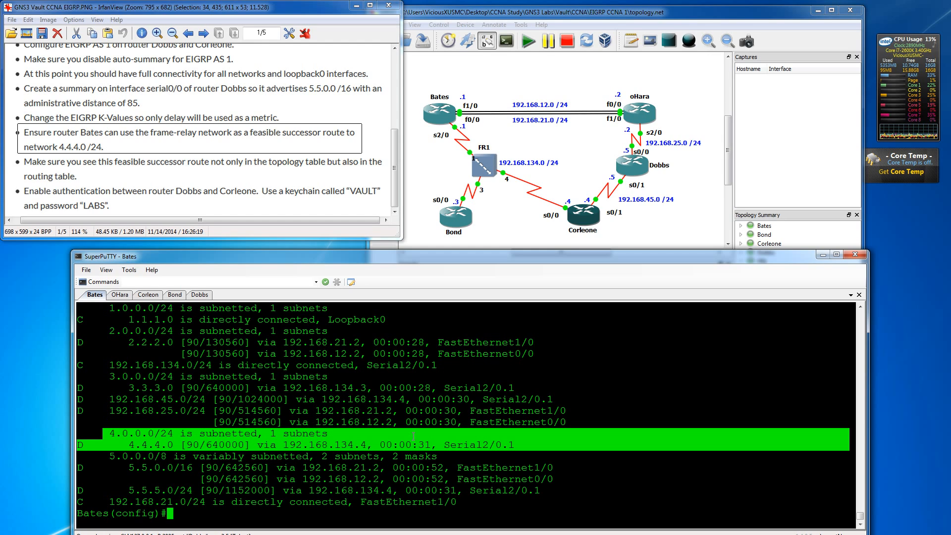
left_click(536, 439)
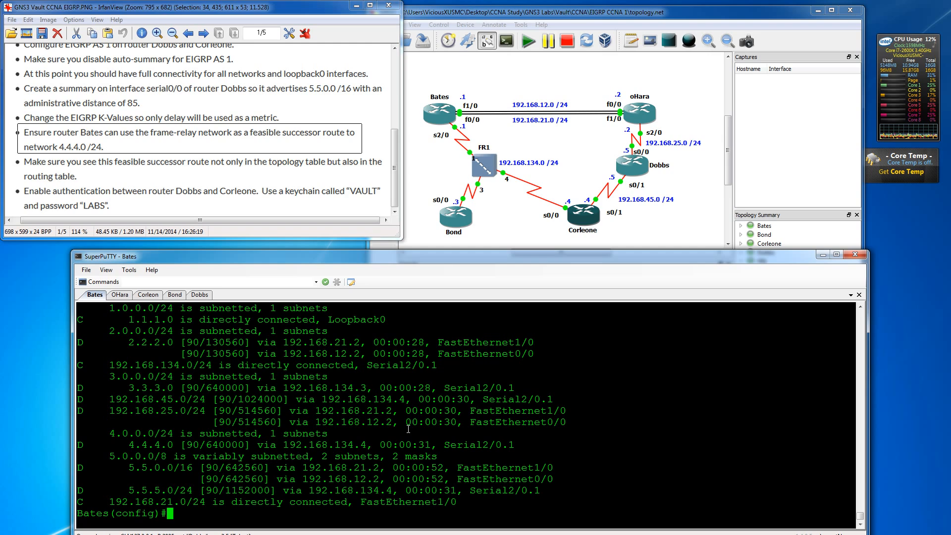
key("Return")
key("Return")
key("Return")
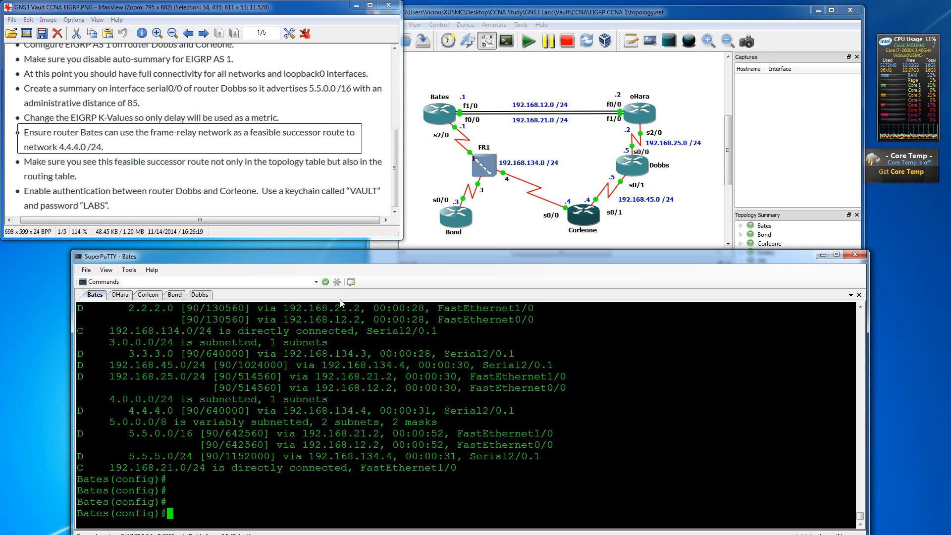
scroll(194, 420, "up", 3)
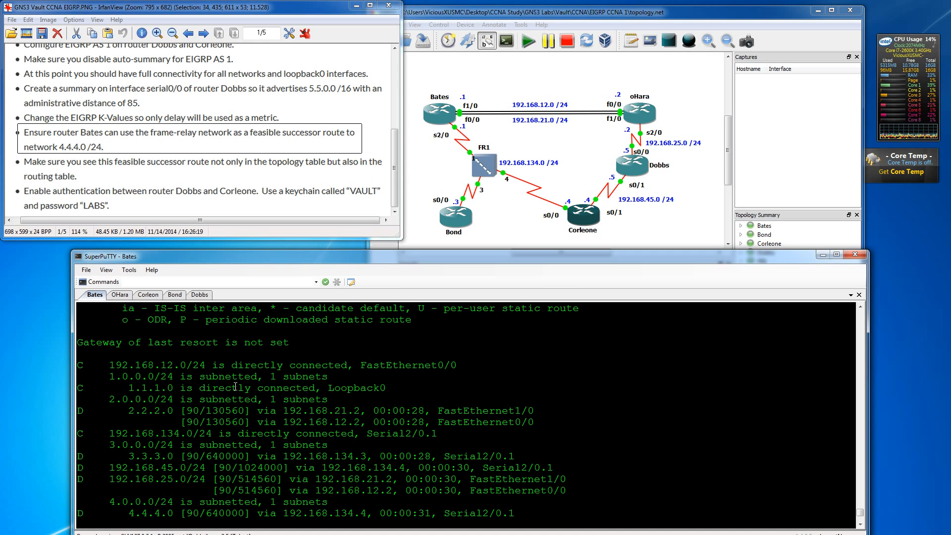
scroll(227, 439, "down", 3)
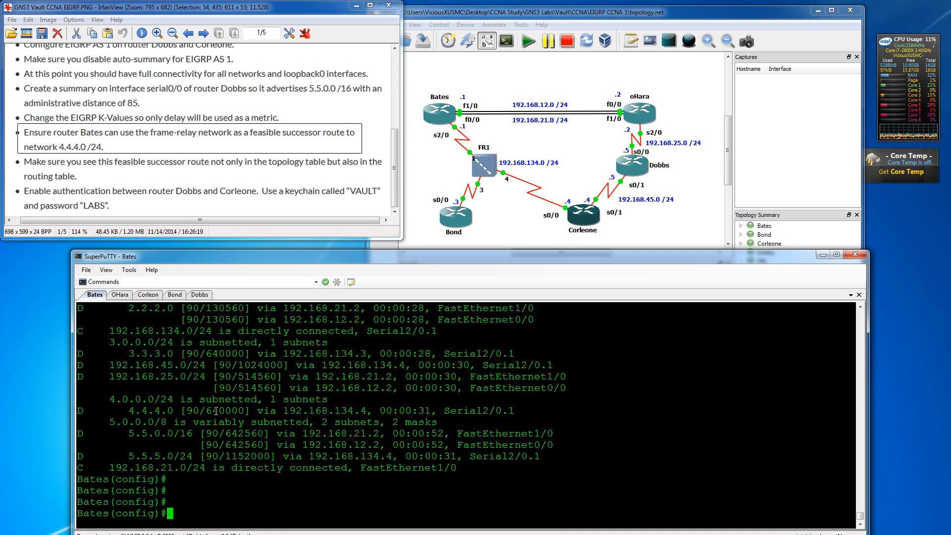
left_click_drag(206, 411, 243, 411)
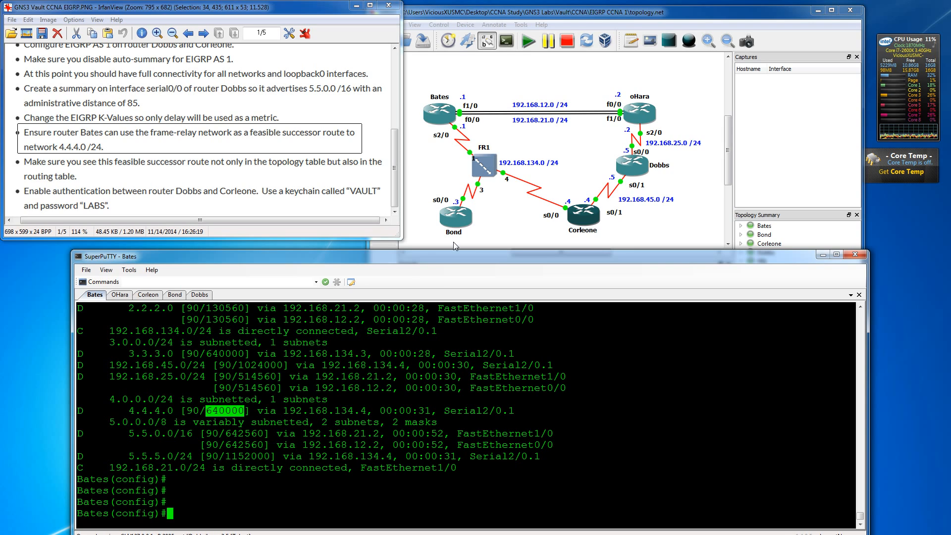
Leave configuration mode on Bates and run show int s2/0.1 to check the subinterface's delay.
type("exit")
key("Return")
key("Return")
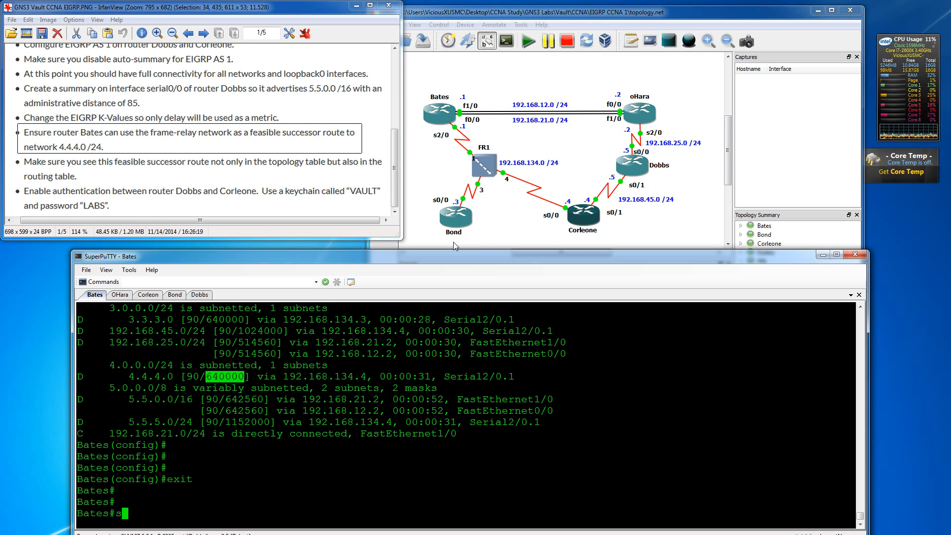
type("show int s0")
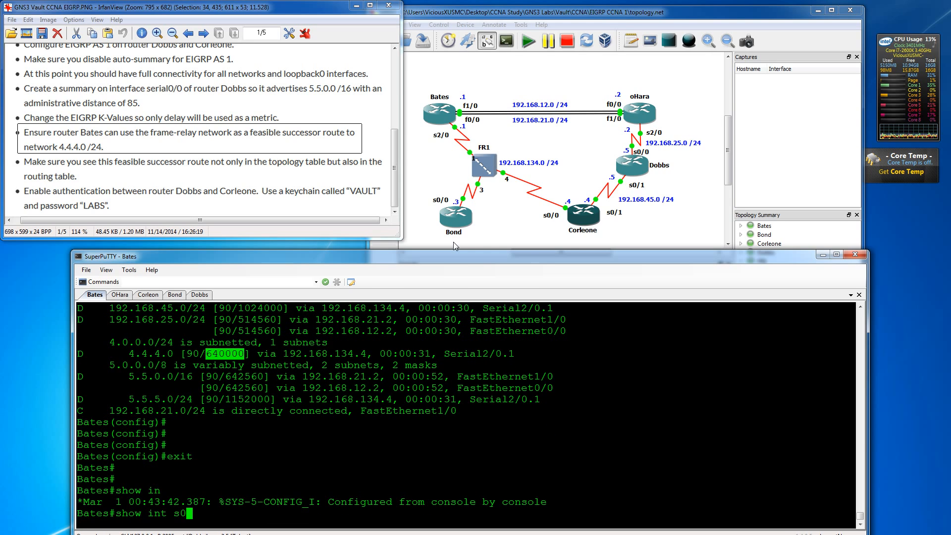
key("super")
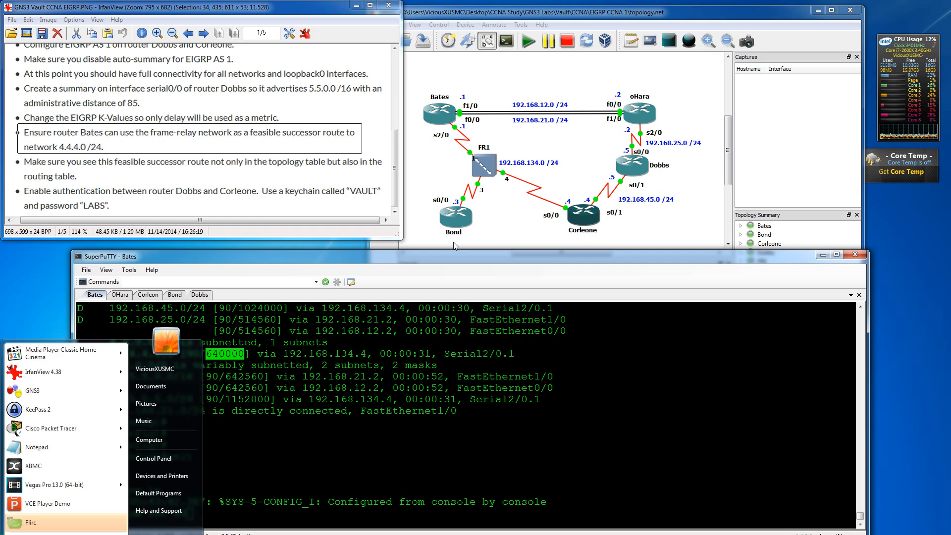
left_click(361, 498)
type("0")
key("BackSpace")
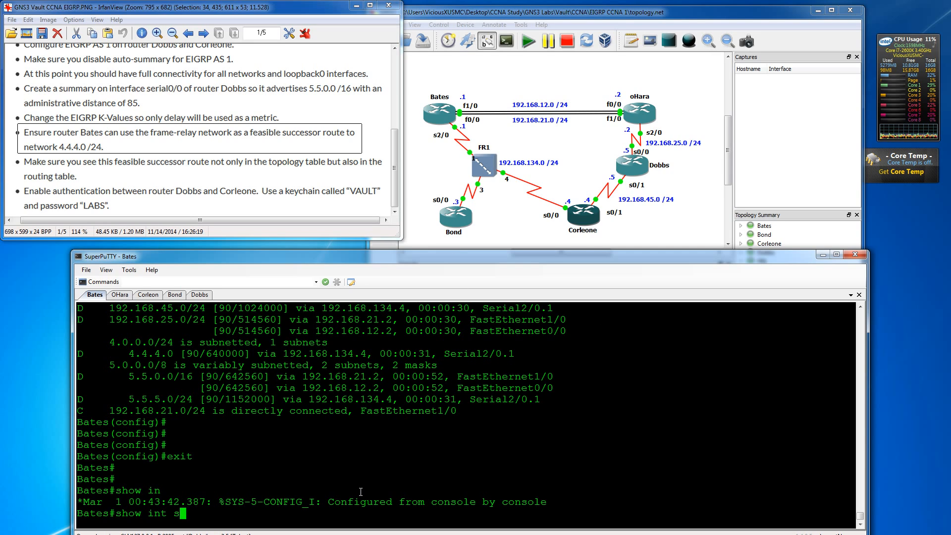
type("2/0.1")
key("Return")
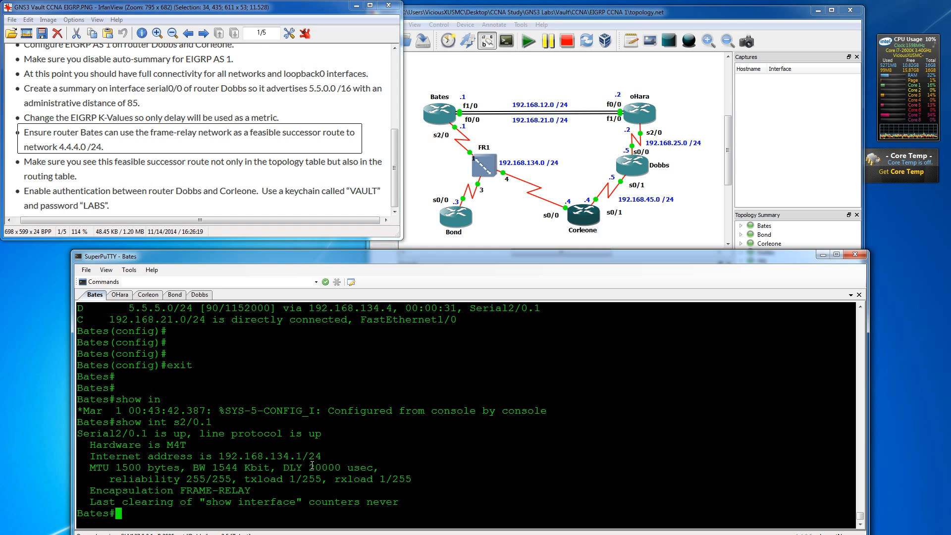
left_click_drag(311, 466, 341, 467)
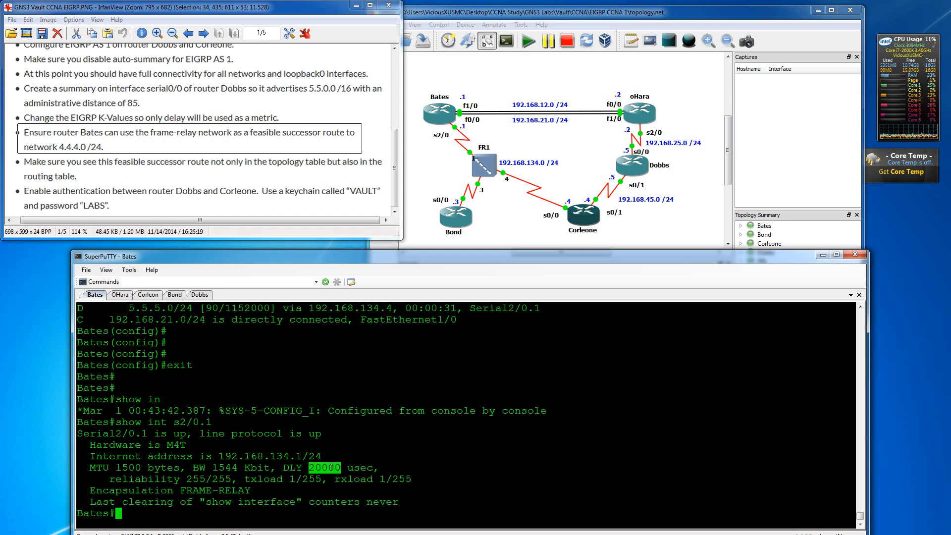
left_click(165, 509)
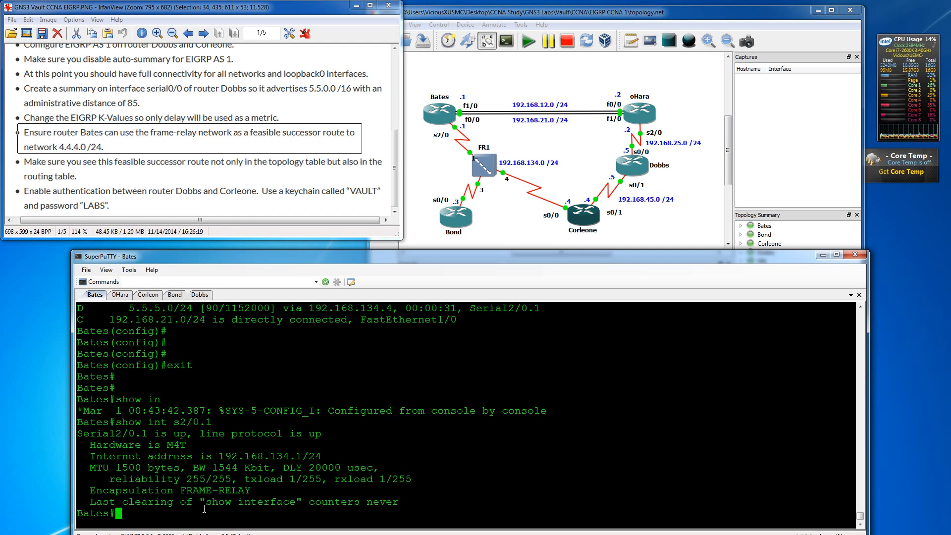
Set the delay of subinterface s2/0.1 on Bates to 25000 in its configuration mode.
type("conf t")
key("Return")
type("int ")
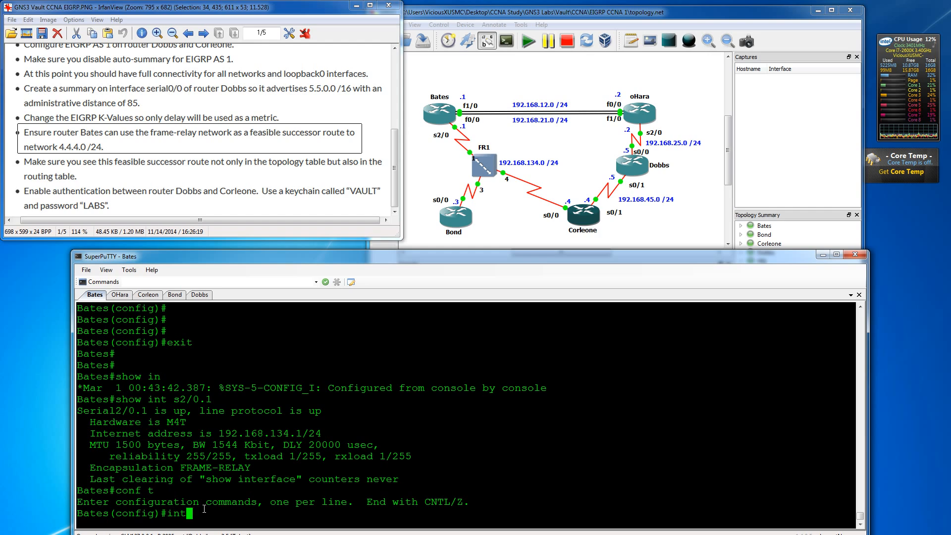
type("s2/0.1")
key("Return")
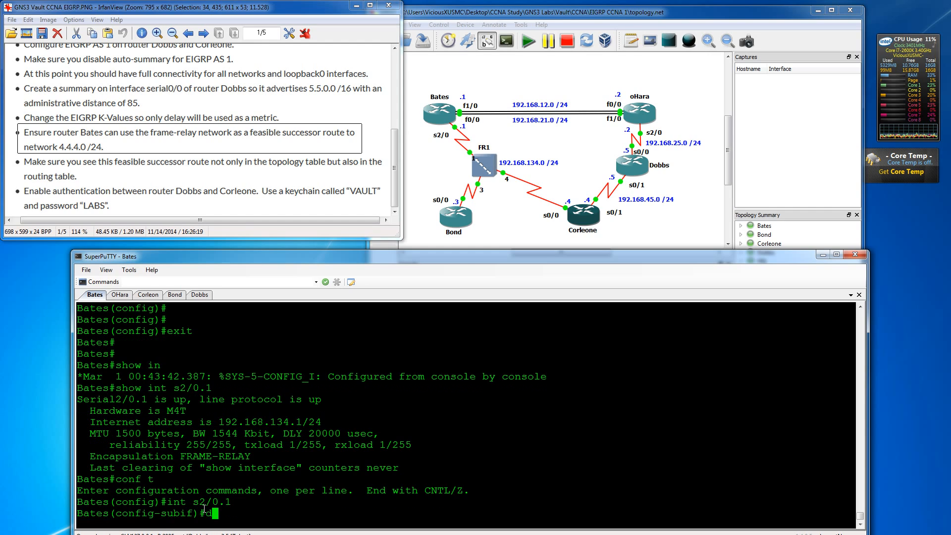
type("de")
key("Tab")
type("l")
key("Tab")
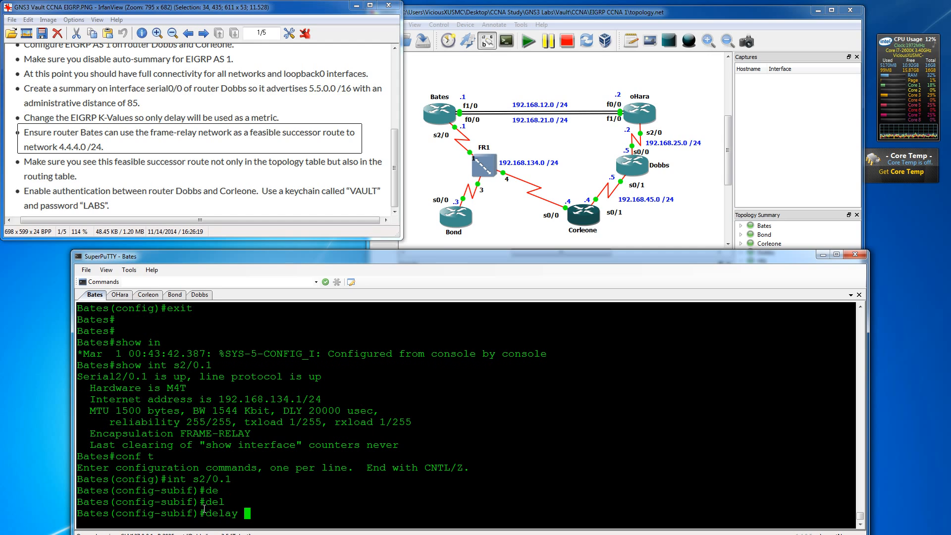
type("20000")
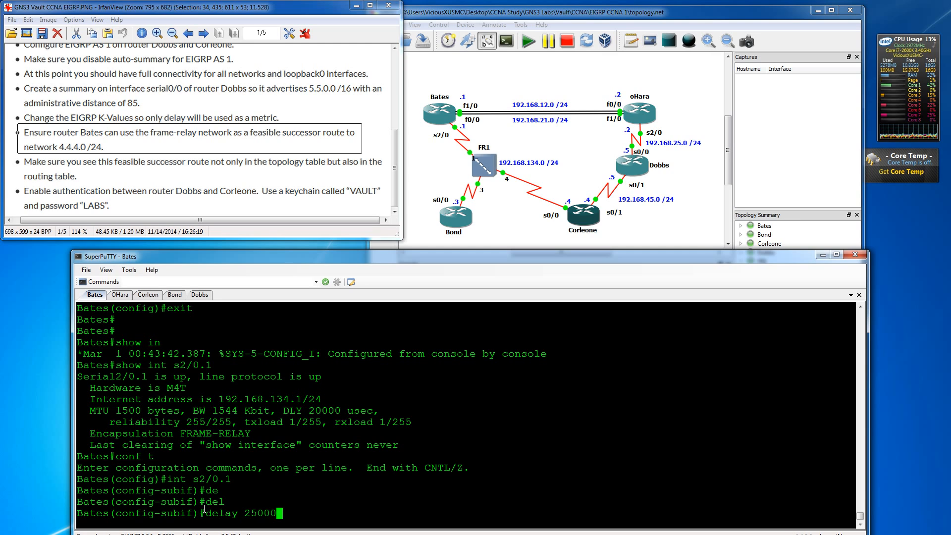
key("Return")
key("Return")
key("Return")
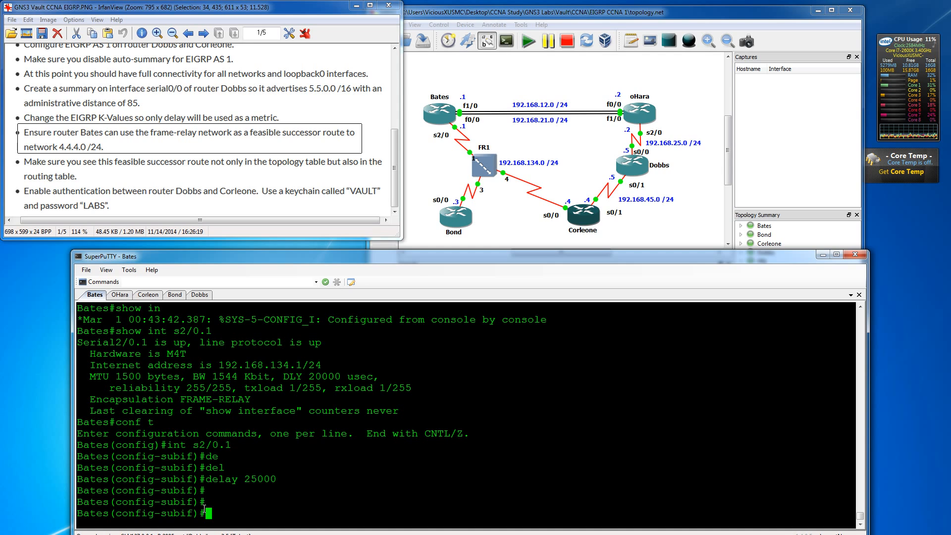
Run do show ip route on Bates twice and examine the next hops and metrics of the 4.4.4.0 route.
type("do show ip route")
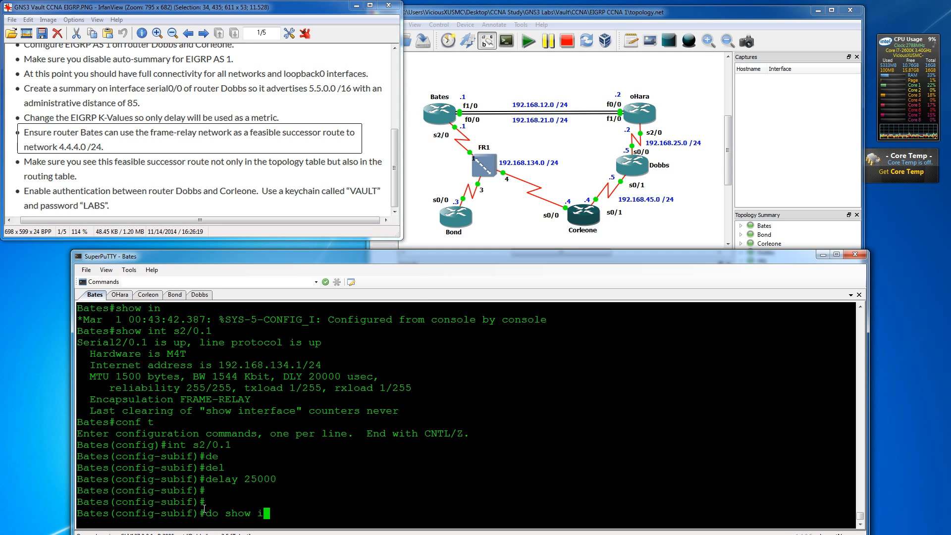
key("Return")
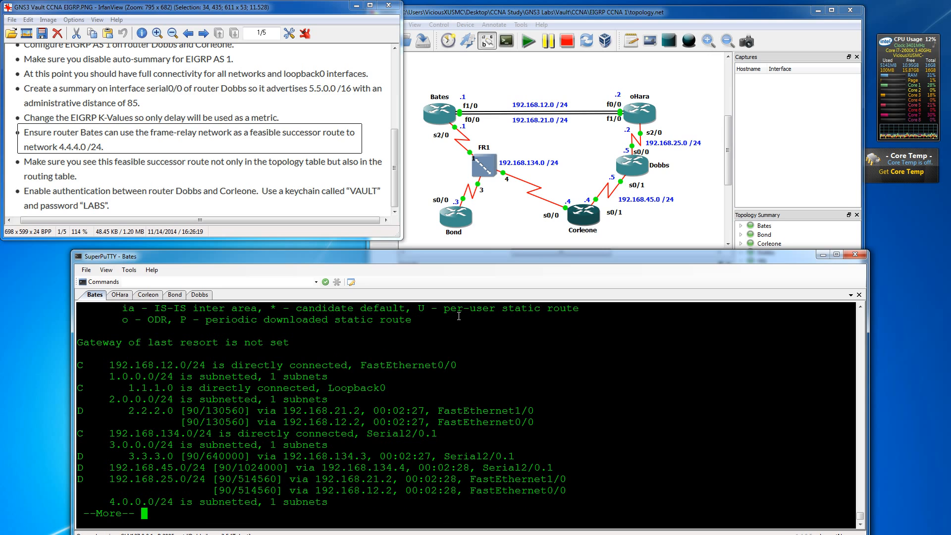
key("space")
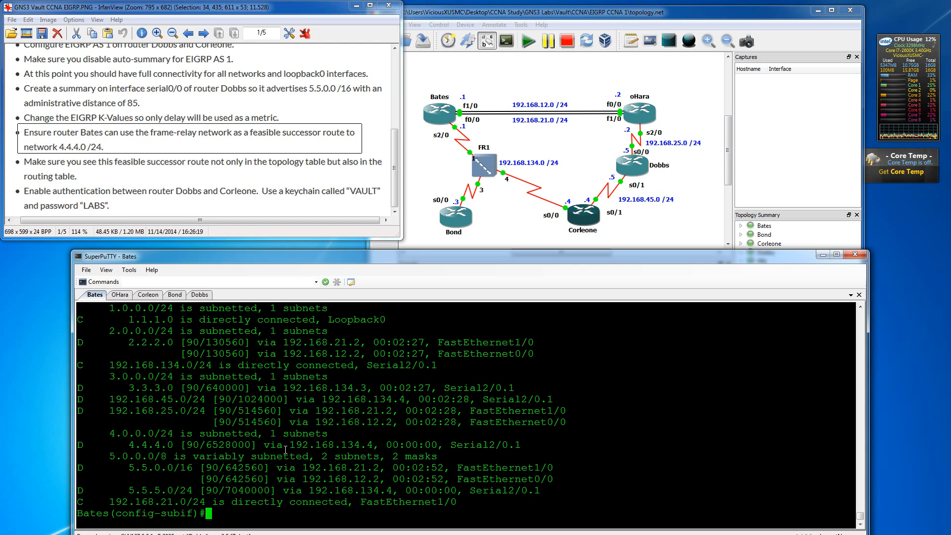
key("Up")
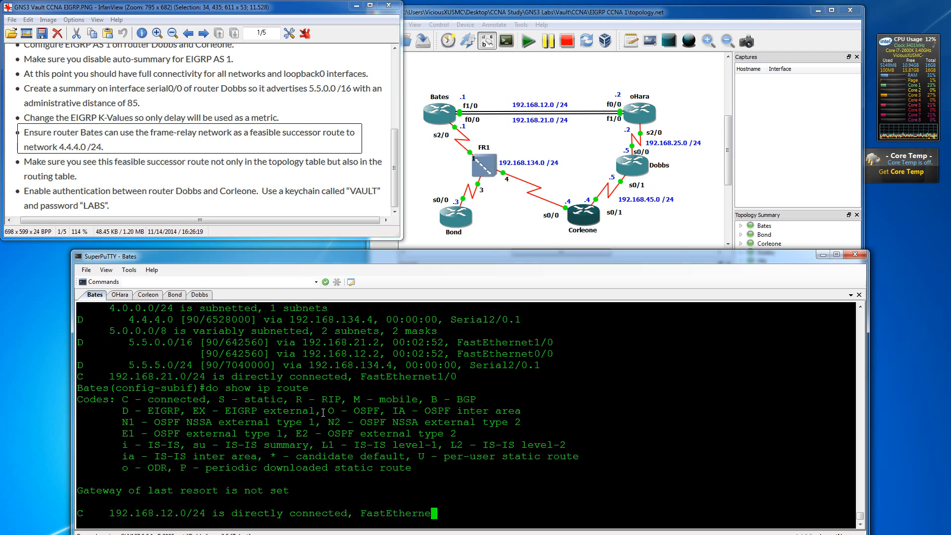
key("space")
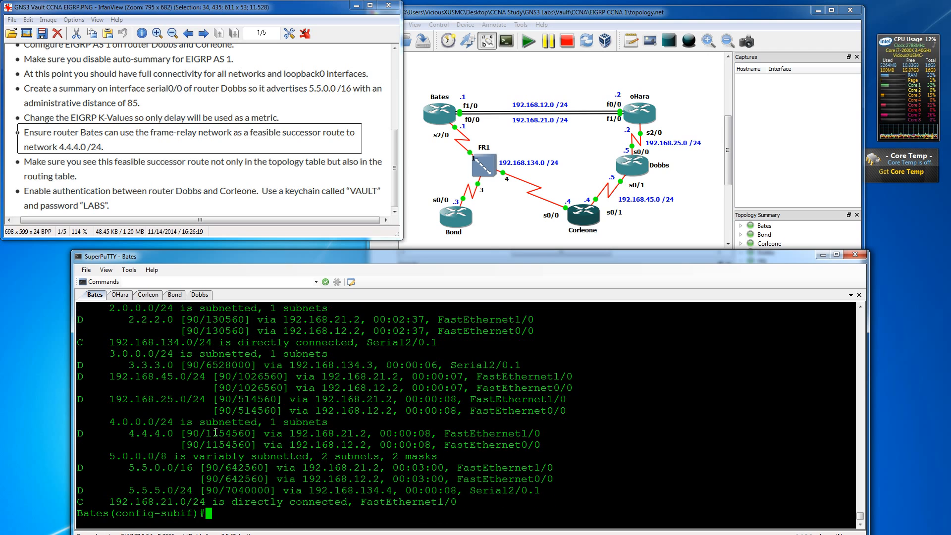
left_click_drag(121, 429, 594, 445)
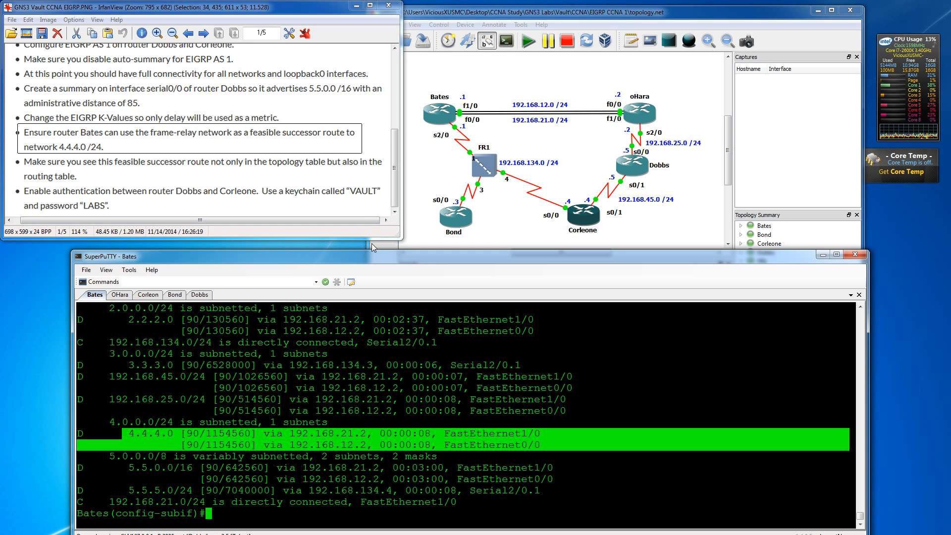
left_click(382, 357)
Exit subinterface and global configuration modes on Bates to return to the privileged prompt.
type("exit")
key("Return")
key("Return")
key("Return")
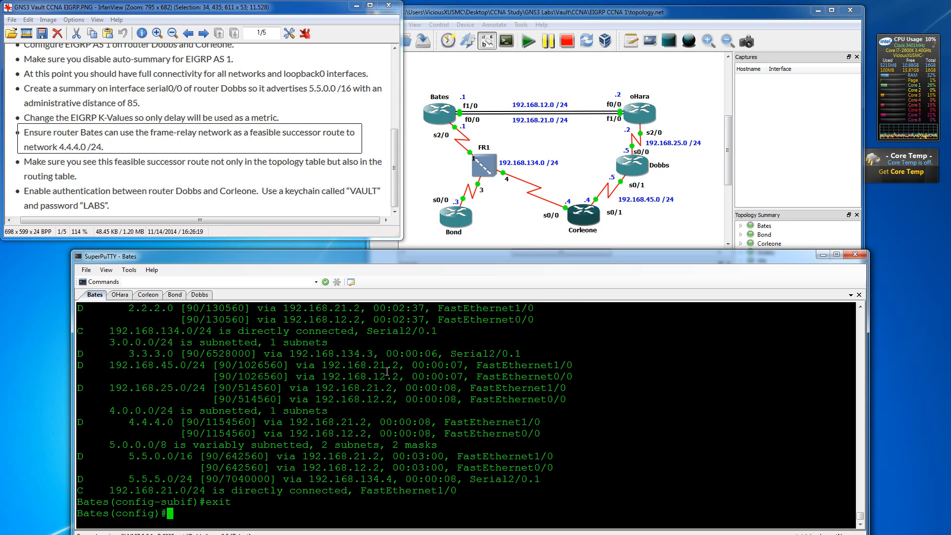
type("exit")
key("Return")
key("Return")
key("Return")
key("Return")
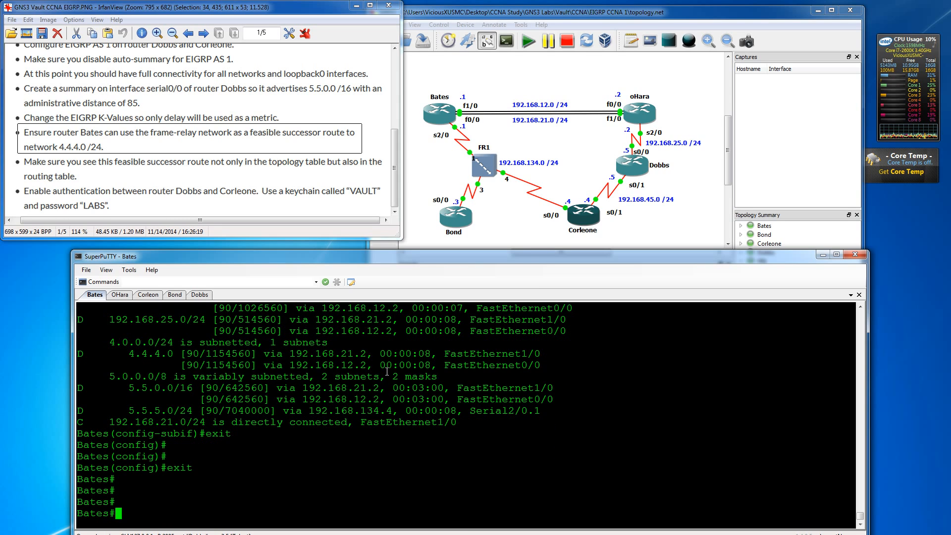
key("Return")
key("Return")
key("Return")
key("Return")
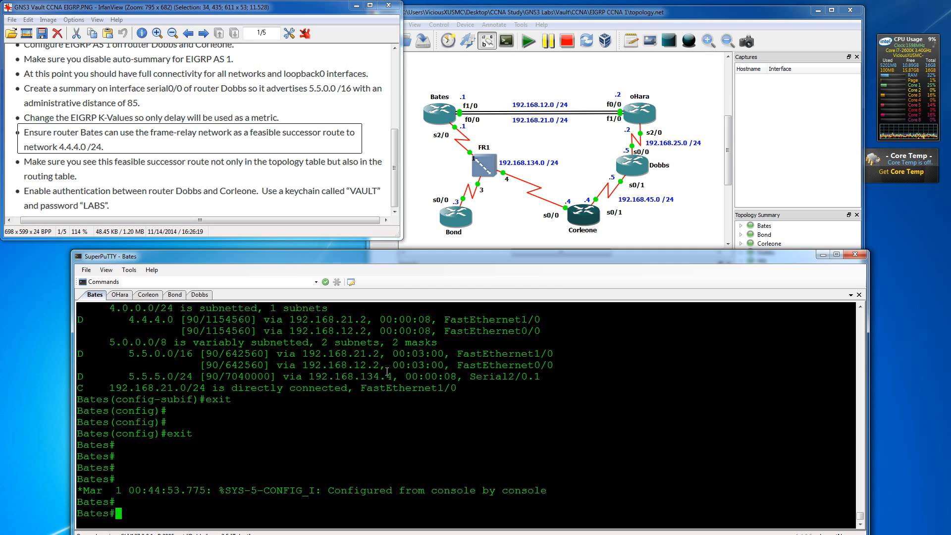
Run show ip eigrp topology on Bates and examine the 4.4.4.0/24 paths, including the one via Serial2/0.1.
type("show ip ei")
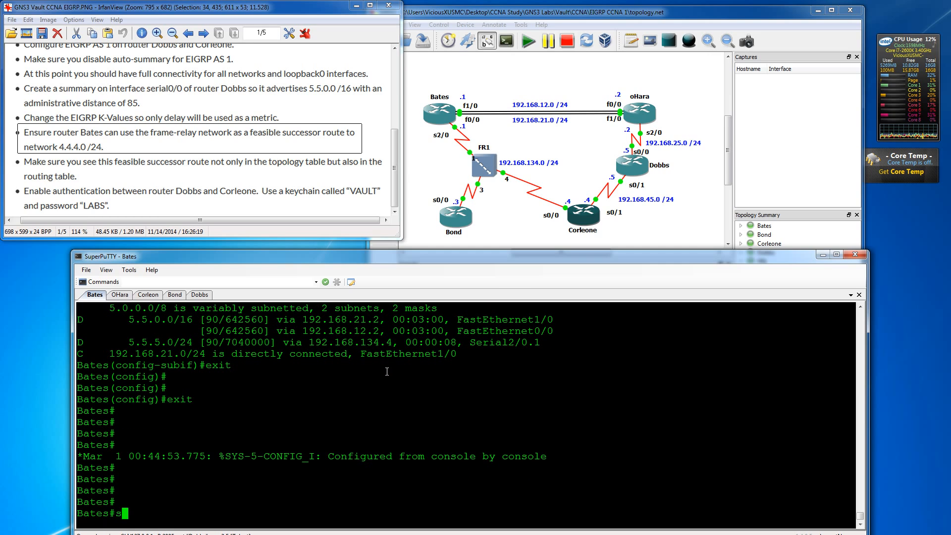
key("Tab")
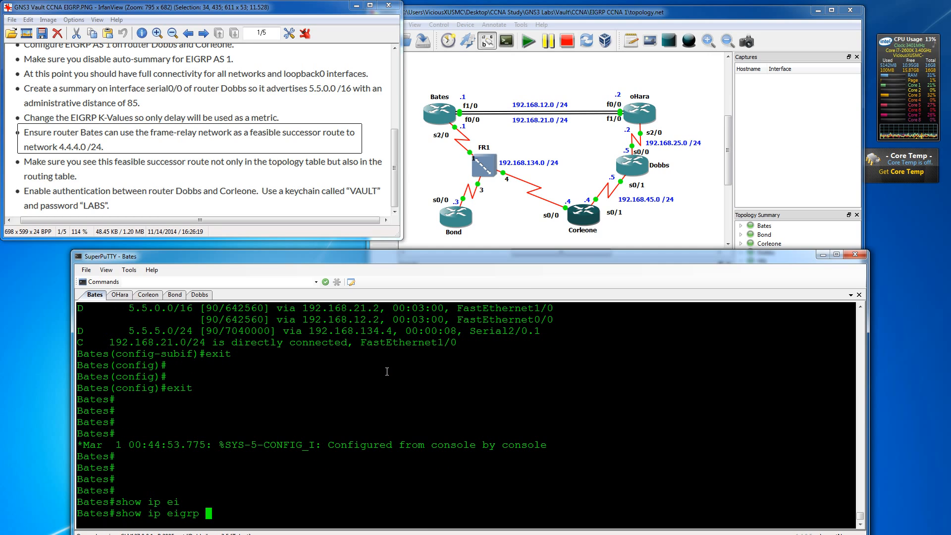
type("top")
key("Tab")
key("Return")
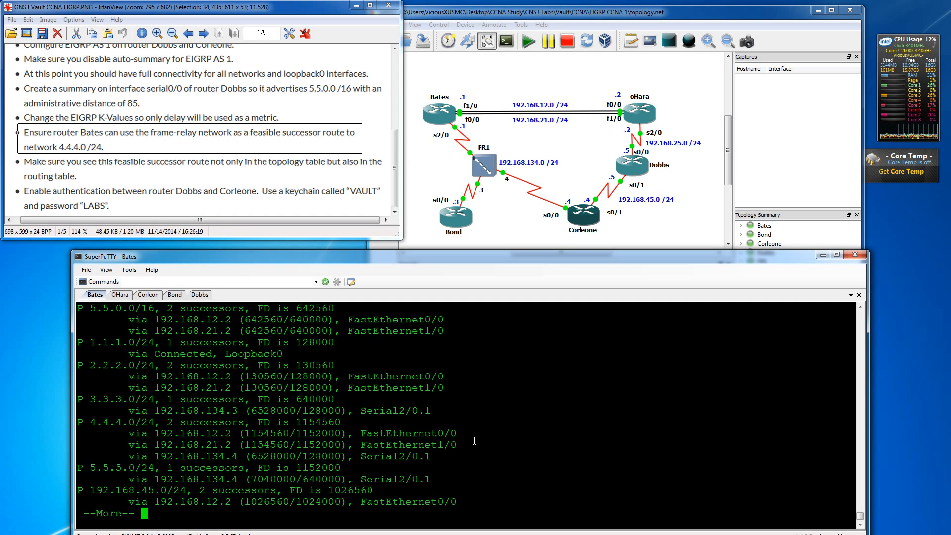
left_click_drag(474, 443, 134, 456)
left_click(290, 442)
left_click(303, 458)
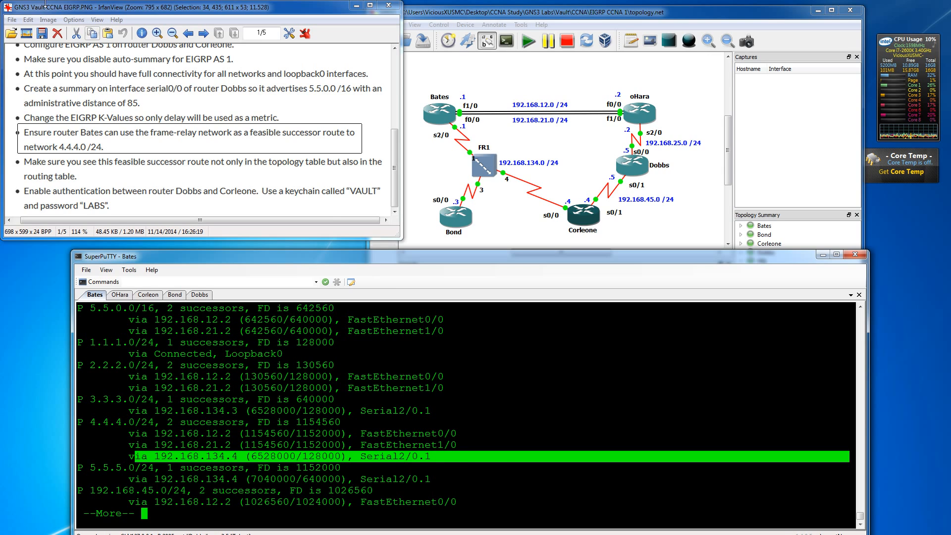
Refit the lab instructions image and review the feasible successor and authentication tasks near its end.
scroll(164, 143, "up", 1)
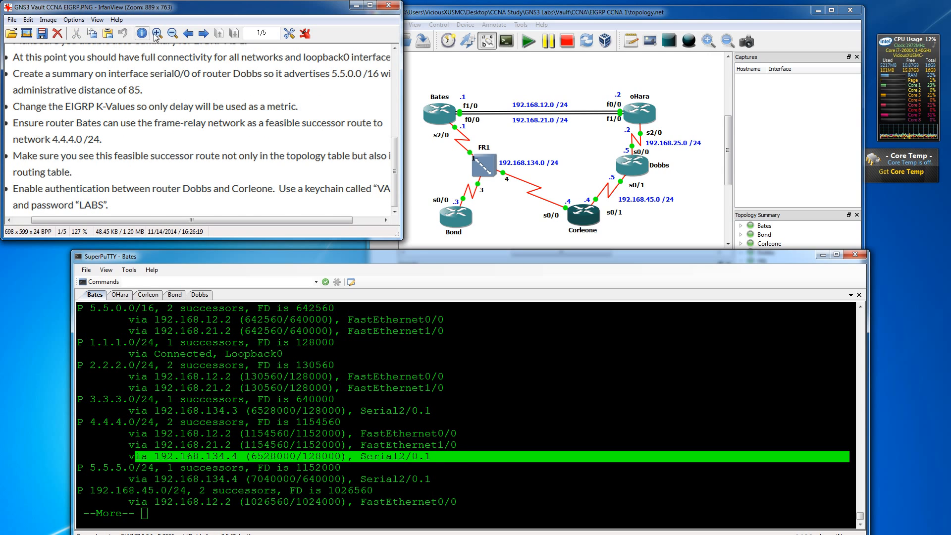
left_click(173, 33)
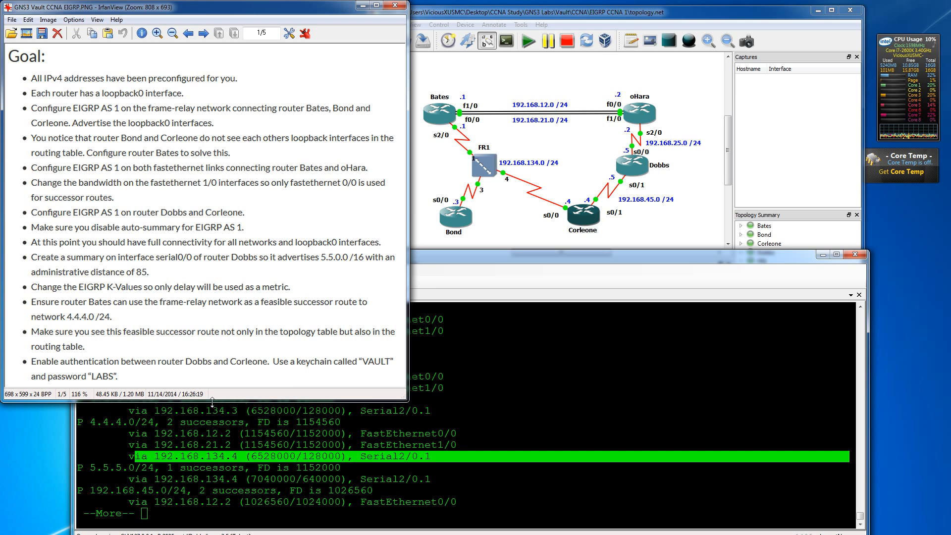
left_click_drag(212, 400, 212, 239)
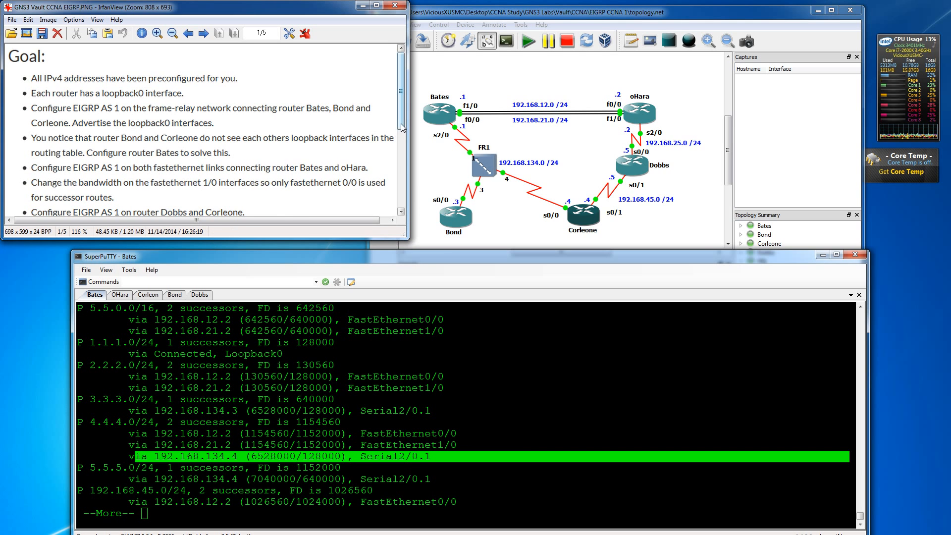
left_click_drag(402, 128, 401, 214)
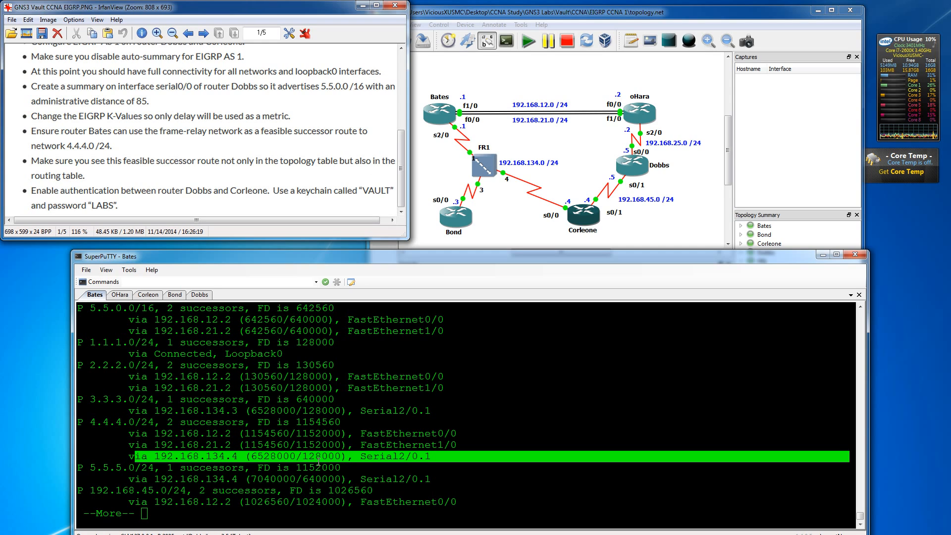
Quit the paged EIGRP topology output on Bates and return to an empty prompt.
left_click(277, 454)
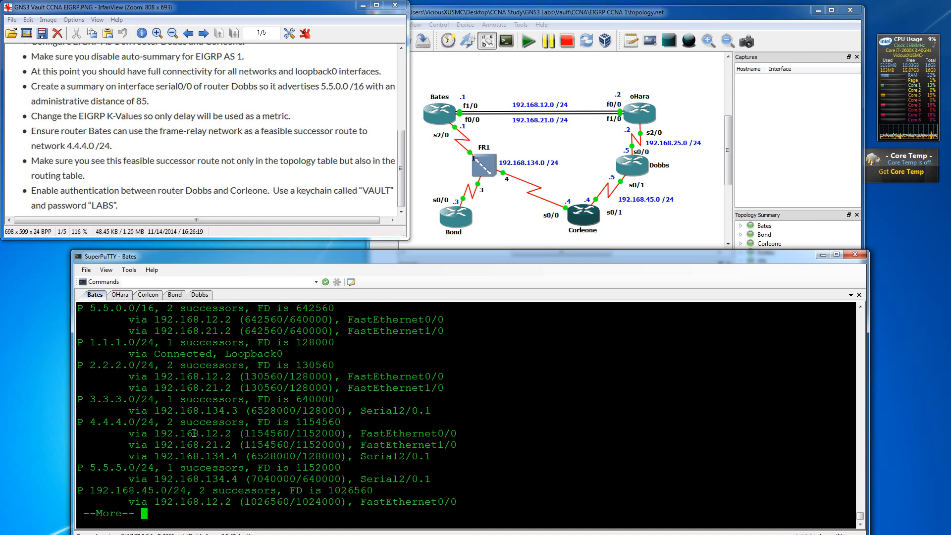
type("es#xit")
key("Return")
key("Return")
key("Return")
key("Return")
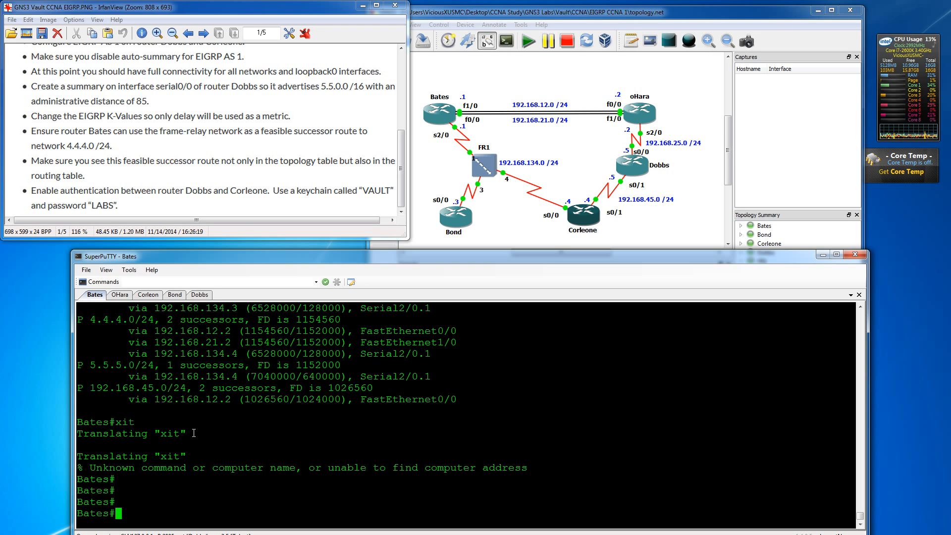
key("Return")
key("Return")
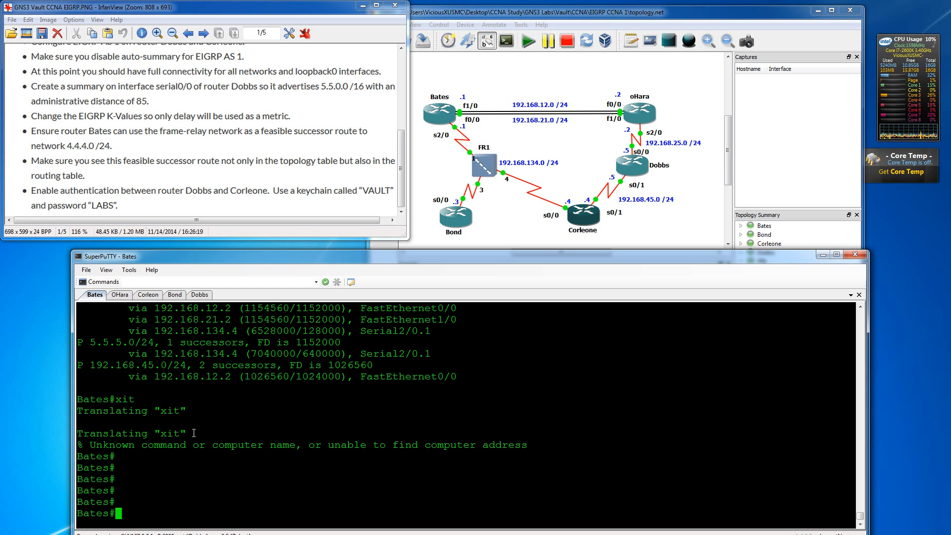
Run show ip route on Bates and compare the metrics of the two 2.2.2.0 routes.
type("show ip route")
key("Return")
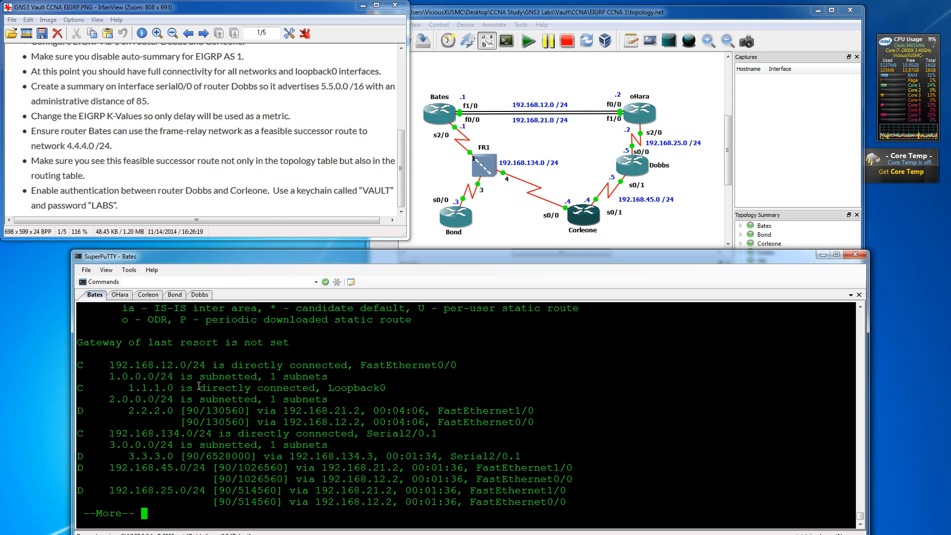
mouse_move(545, 420)
left_mouse_down()
mouse_move(117, 411)
mouse_move(543, 422)
mouse_move(186, 422)
mouse_move(106, 409)
mouse_move(537, 419)
left_mouse_up()
left_click(138, 409)
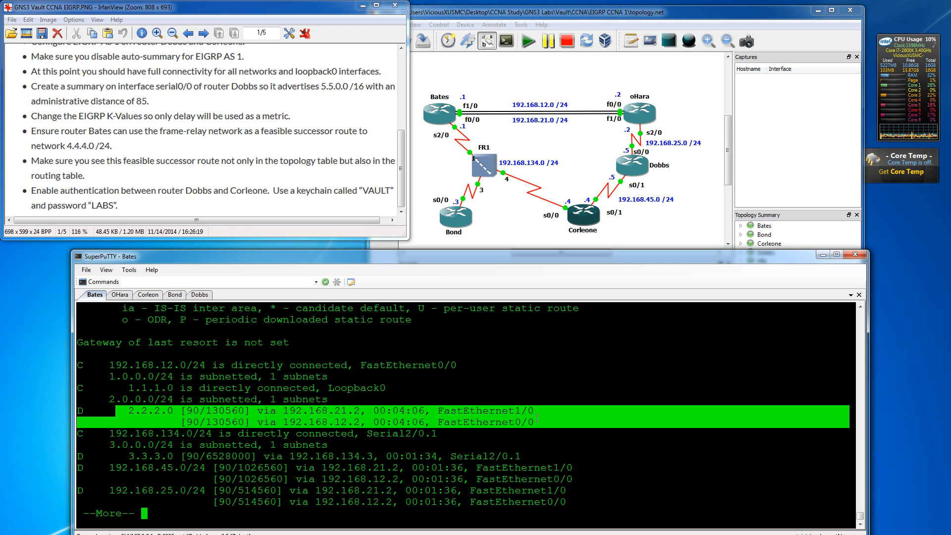
left_click_drag(208, 410, 245, 421)
left_click(213, 417)
left_click(235, 421)
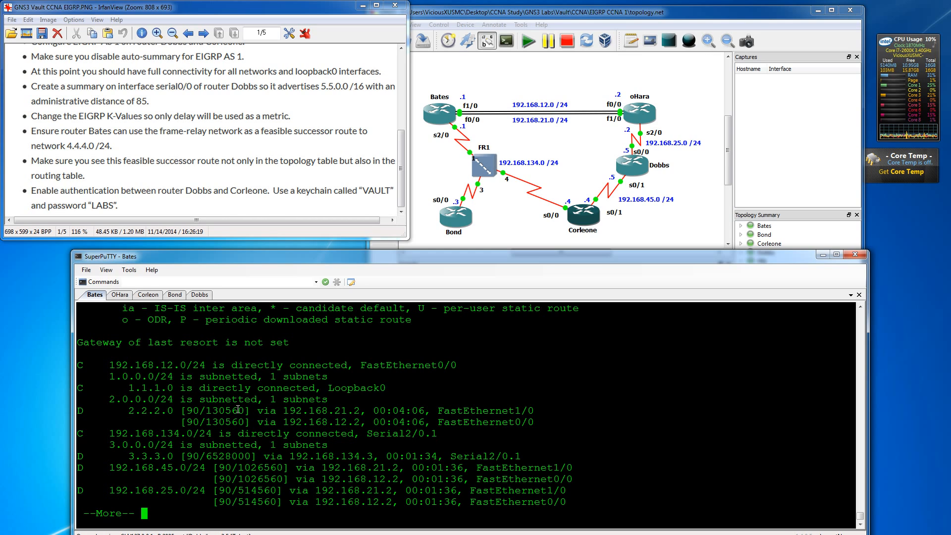
Continue through the Bates routing table to the 4.4.4.0 routes, then leave the paged output.
key("Return")
key("Return")
key("Return")
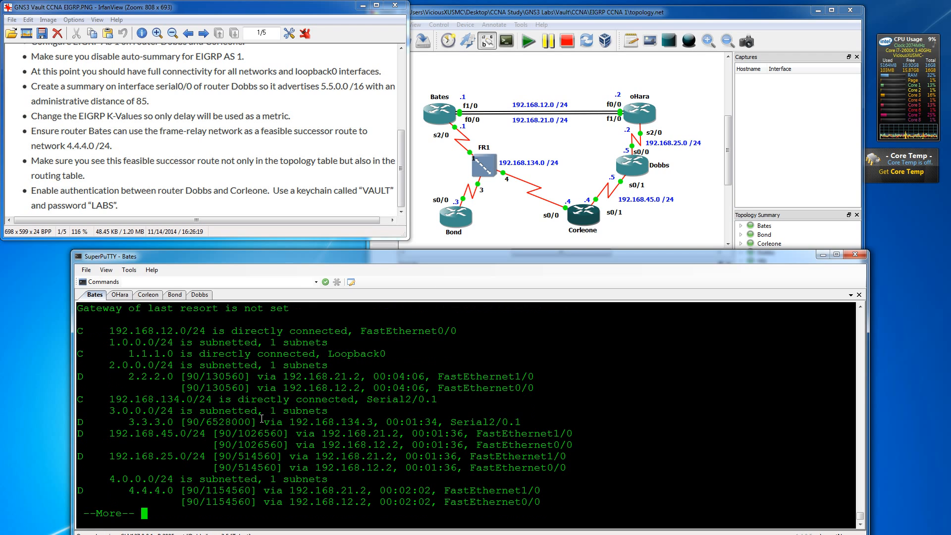
key("Return")
key("Return")
key("Return")
key("Return")
key("Return")
key("Return")
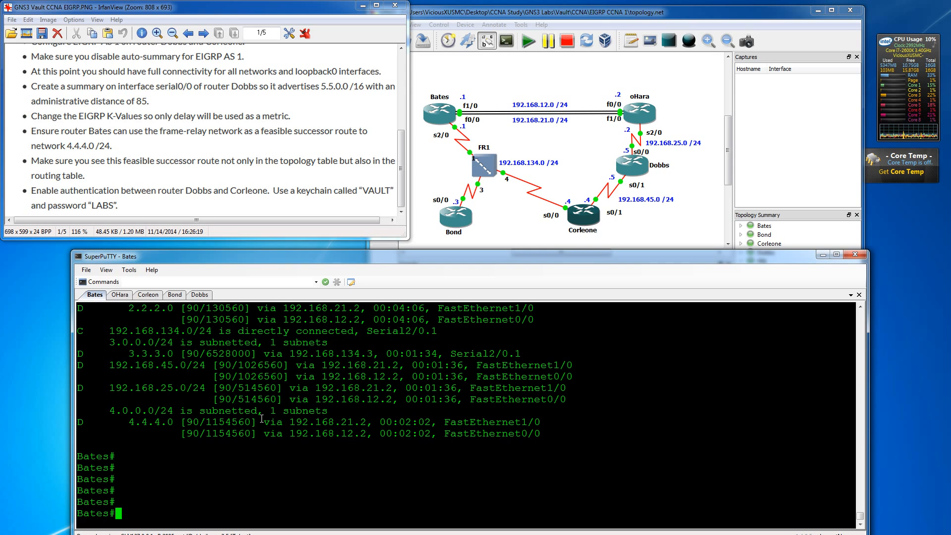
Check the allowed variance values under router eigrp 1 on Bates and set the variance to 100.
type("conf t")
key("Return")
type("route")
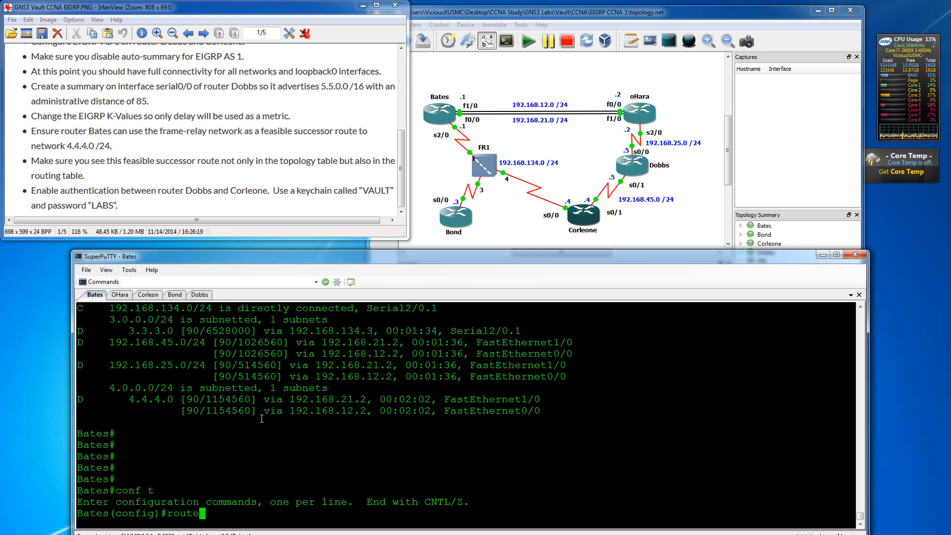
type("r ei")
key("Tab")
type("1")
key("Return")
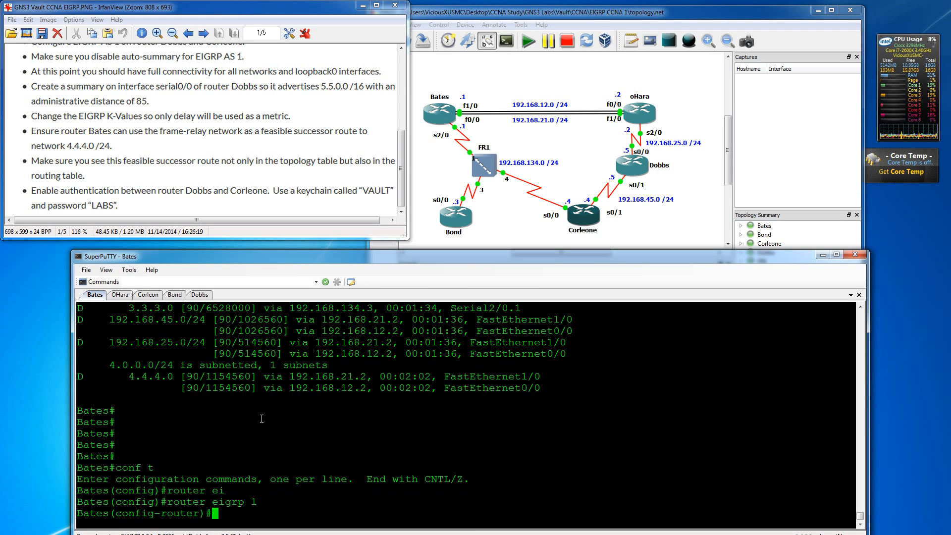
type("var")
key("Tab")
type("?")
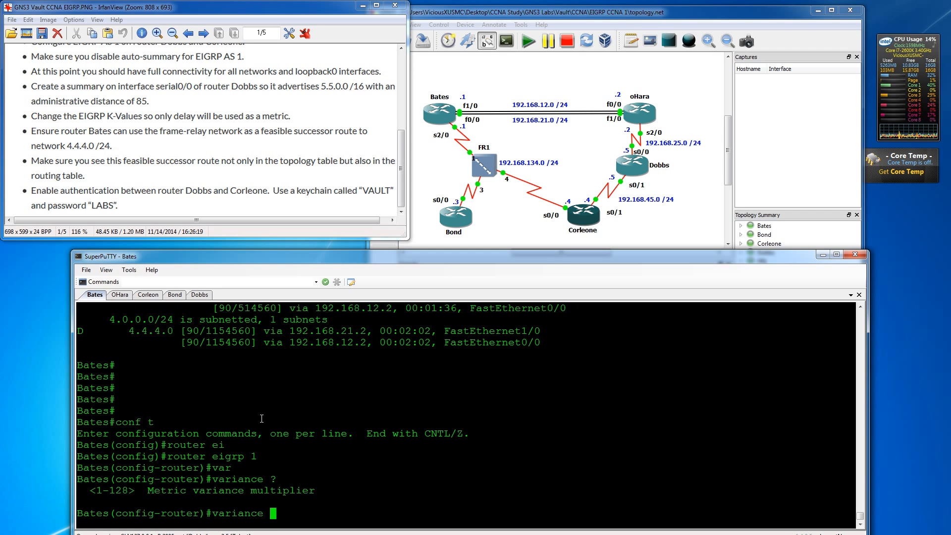
type("100")
key("Return")
Exit EIGRP router and global configuration modes on Bates.
type("exit")
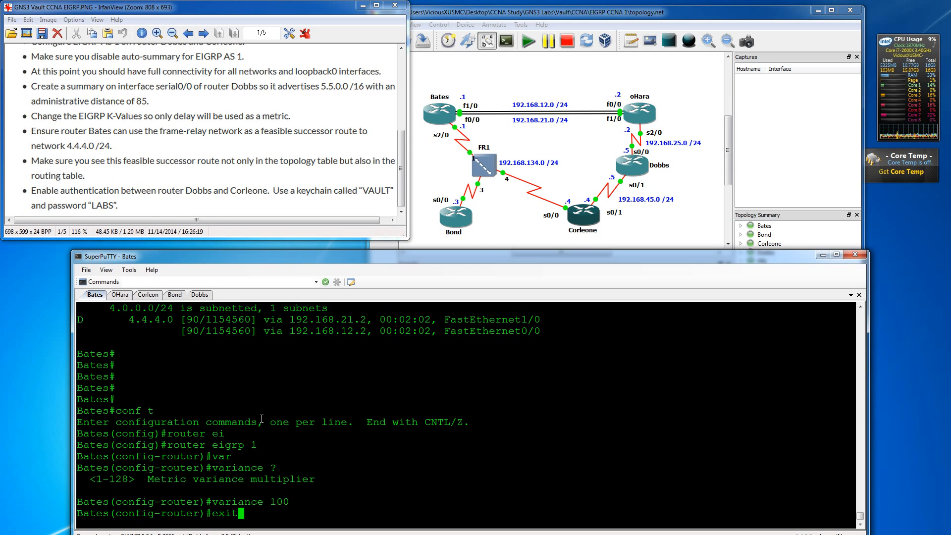
key("Return")
key("Return")
type("exit")
key("Return")
key("Return")
key("Return")
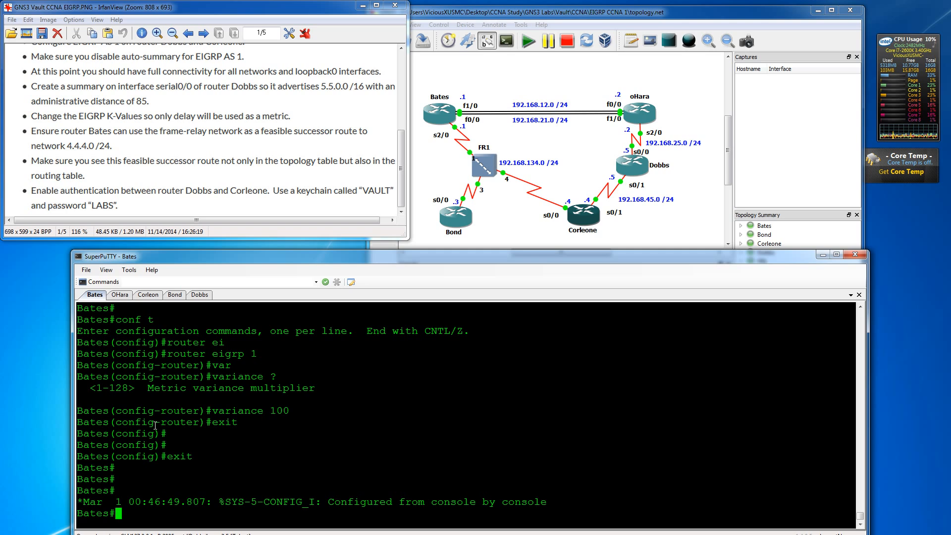
Run show ip route on Bates and page through to the end of the routing table.
key("Return")
key("Return")
key("Return")
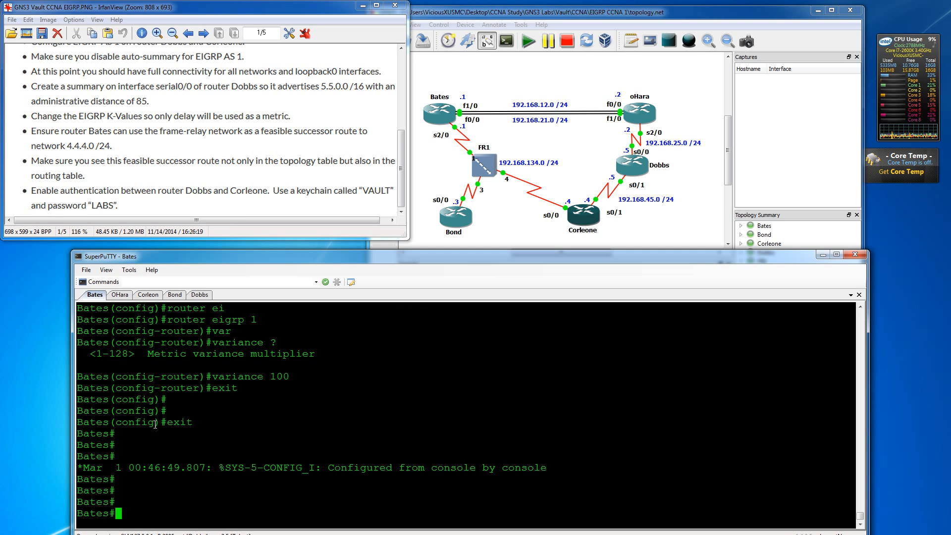
type("show i")
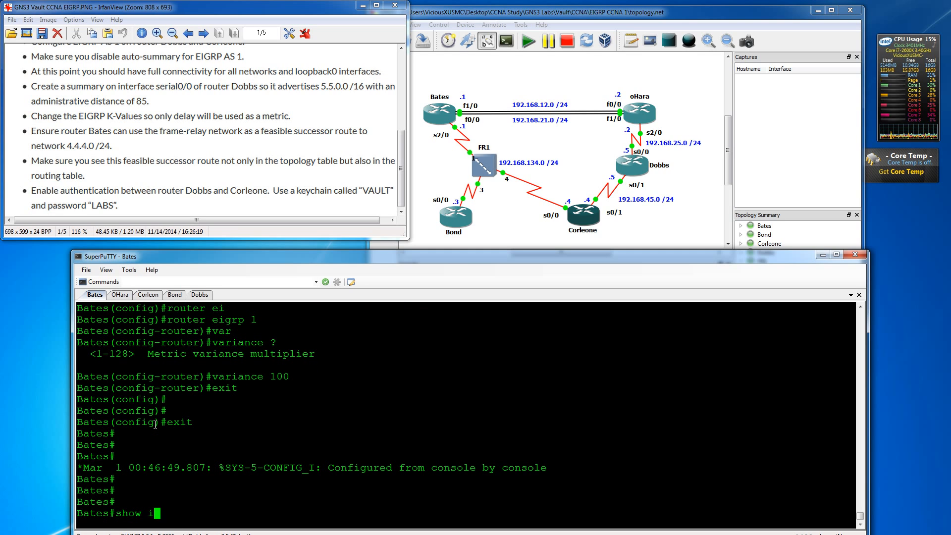
type("p route")
key("Return")
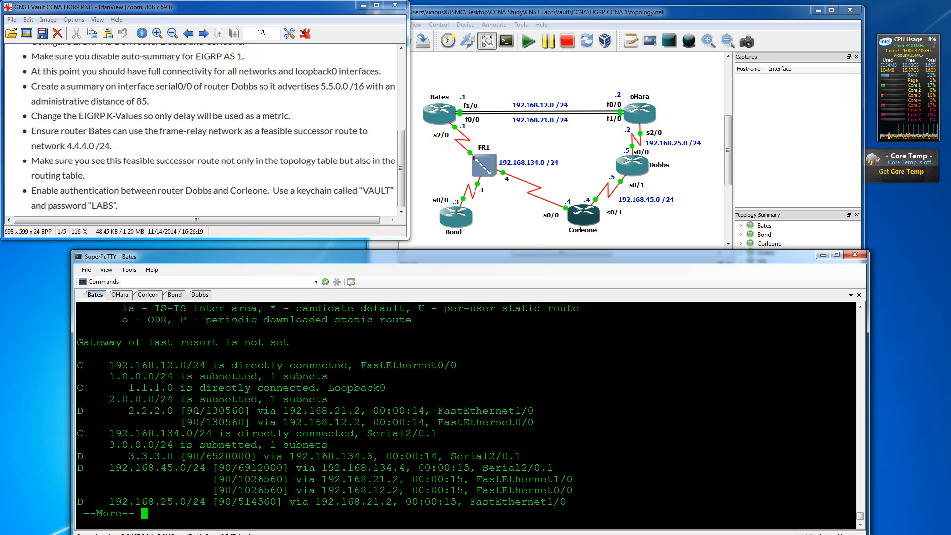
key("space")
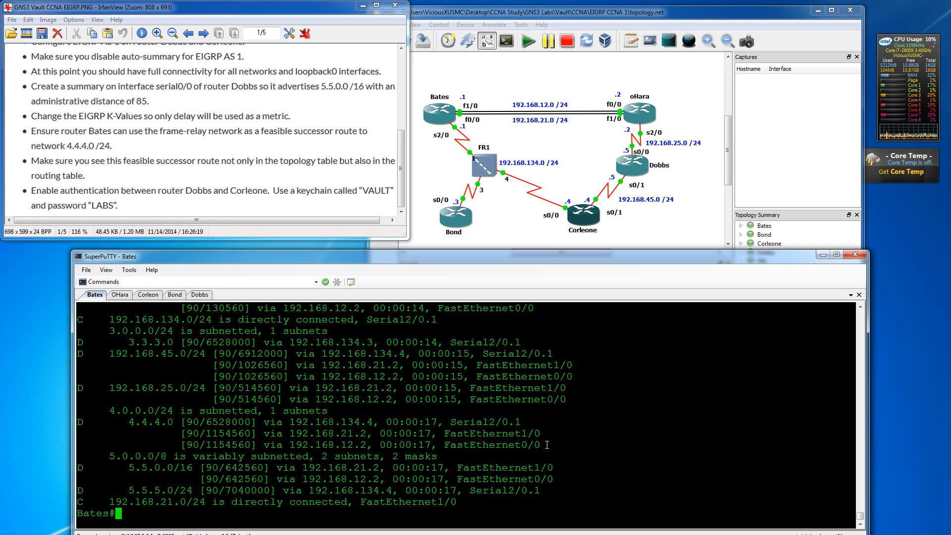
Compare the metrics of the 4.4.4.0 routes via Serial2/0.1 and the FastEthernet interfaces in the Bates routing table.
left_click_drag(515, 445, 191, 429)
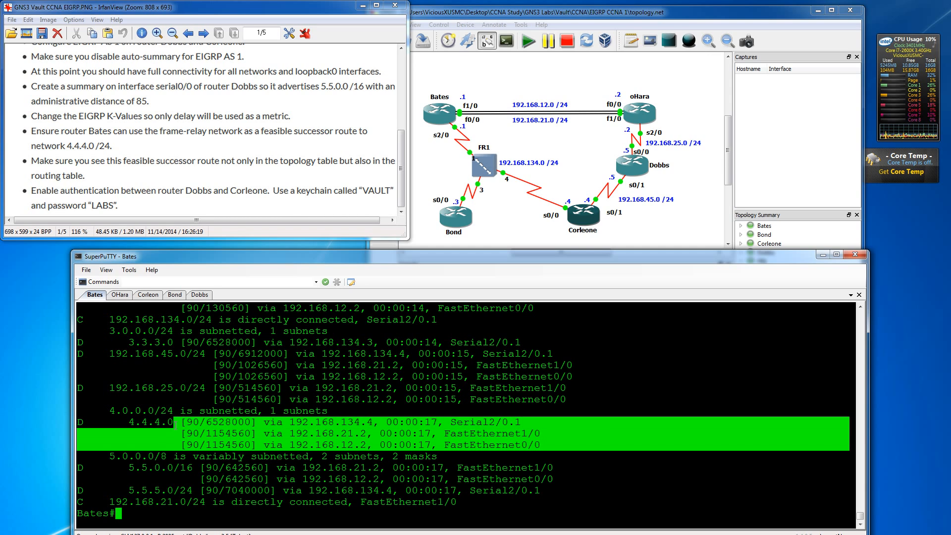
left_click(218, 439)
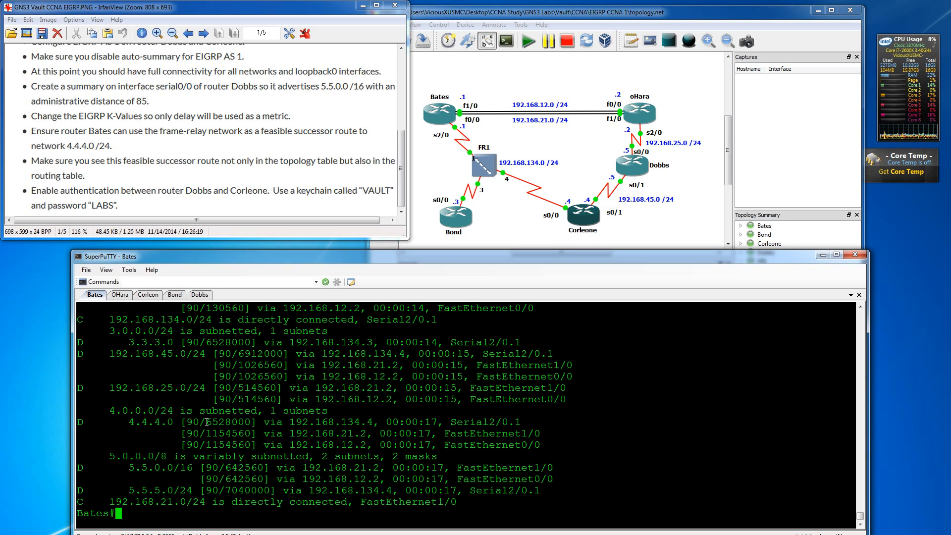
left_click_drag(206, 422, 252, 422)
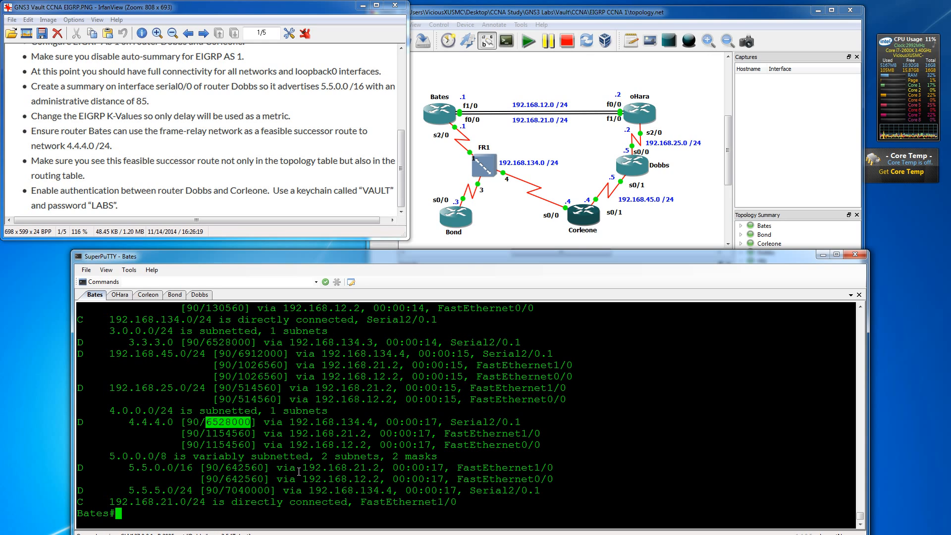
left_click_drag(200, 434, 248, 432)
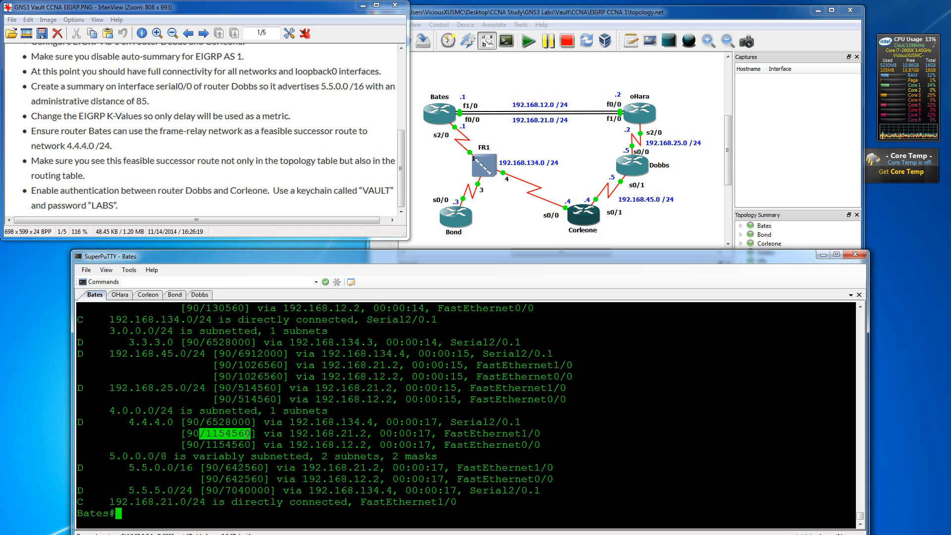
left_click(240, 440)
left_click_drag(206, 434, 258, 422)
left_click(241, 433)
left_click(253, 424)
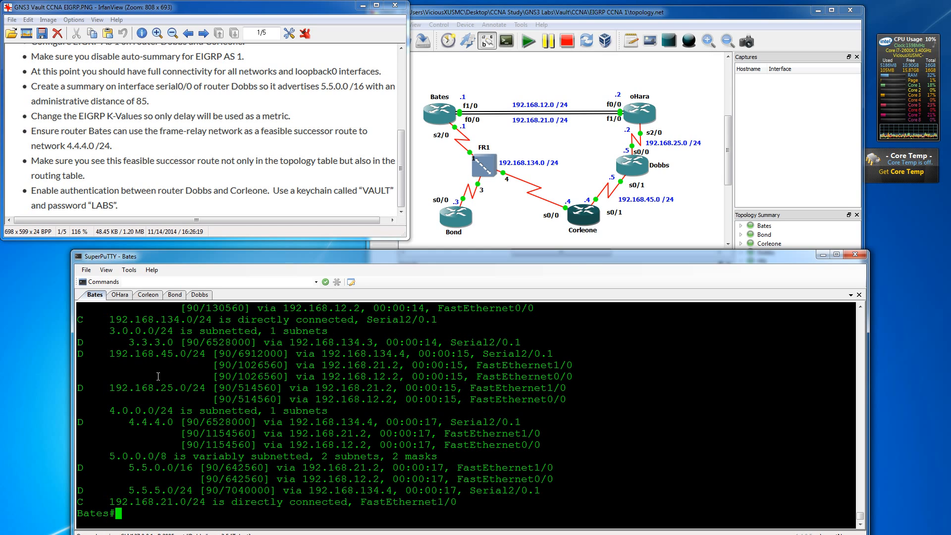
Mark the lab instruction about enabling authentication between Dobbs and Corleone with a keychain.
left_click(109, 161)
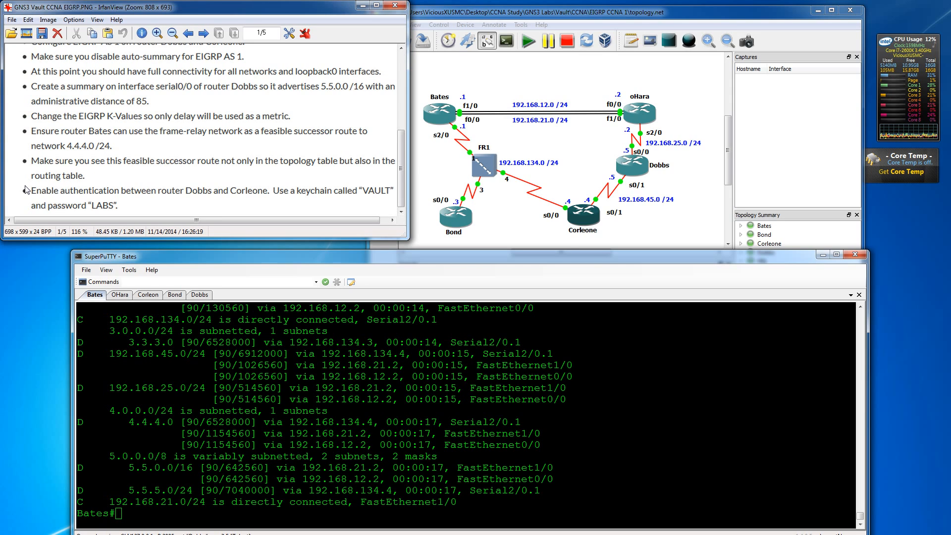
left_click_drag(21, 182, 391, 218)
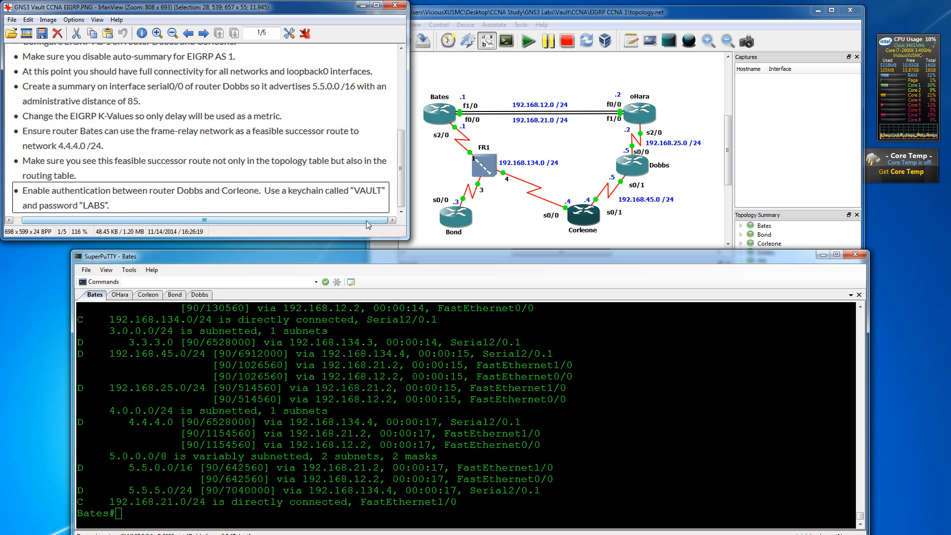
left_click_drag(366, 221, 352, 233)
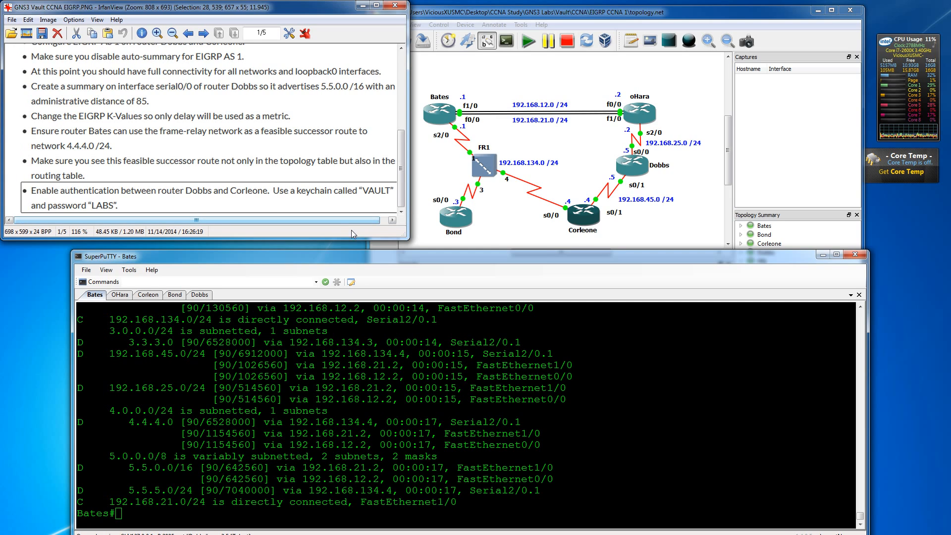
Switch to the Corleone console and exit EIGRP router and global configuration modes.
left_click(148, 294)
key("Return")
type("eone(config-router)#e")
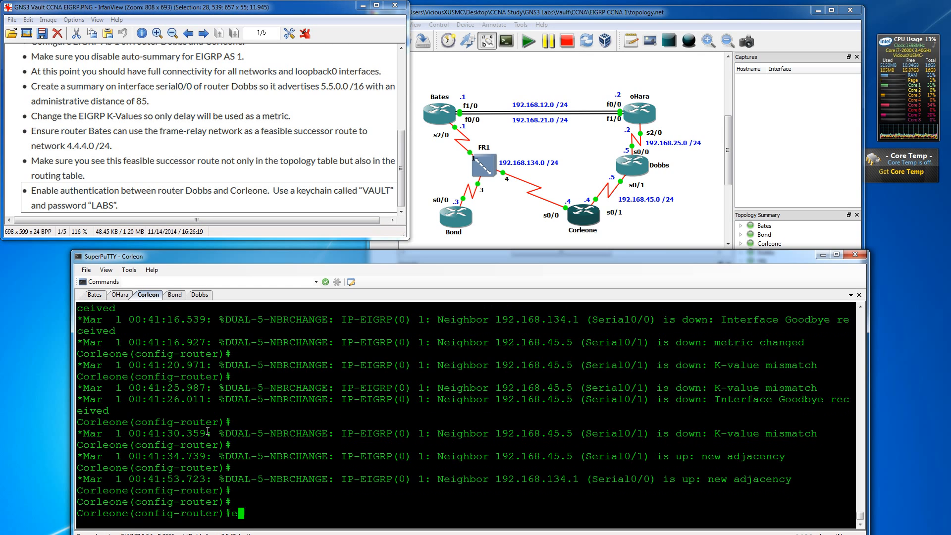
type("xit")
key("Return")
key("Return")
type("exit")
key("Return")
key("Return")
Enter global configuration mode on Corleone and create the key chain VAULT.
type("conf")
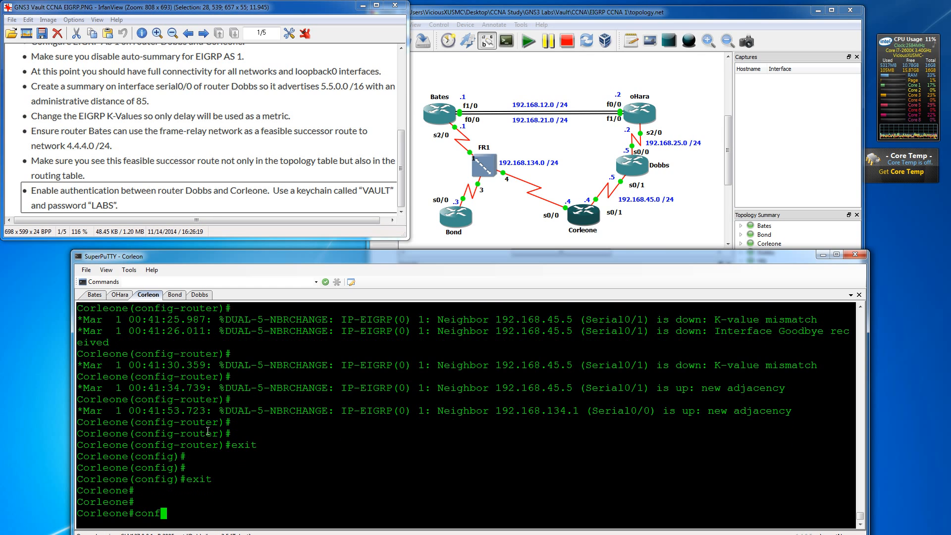
type(" t")
key("Return")
key("Return")
key("Return")
key("Return")
key("Return")
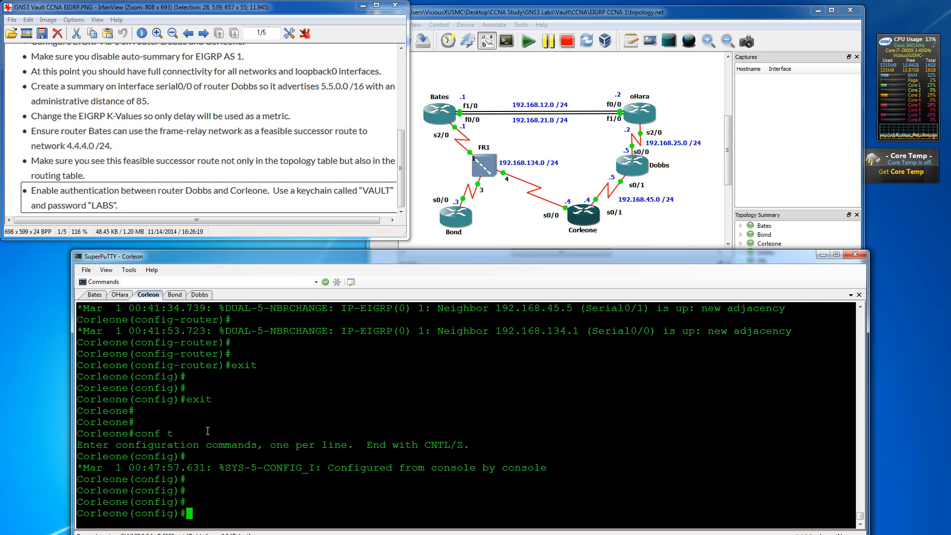
type("ke ch")
key("Return")
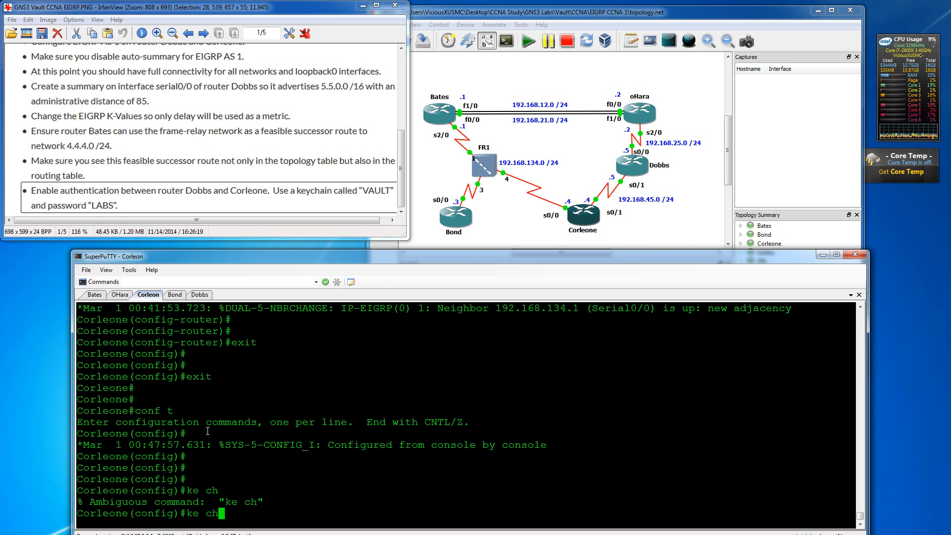
key("BackSpace")
key("BackSpace")
key("BackSpace")
type("y cha")
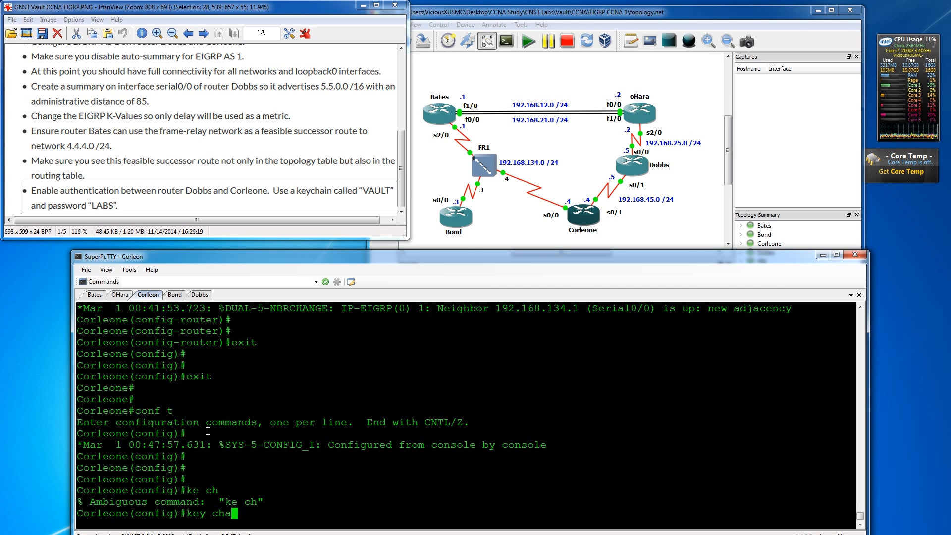
key("Tab")
type("?")
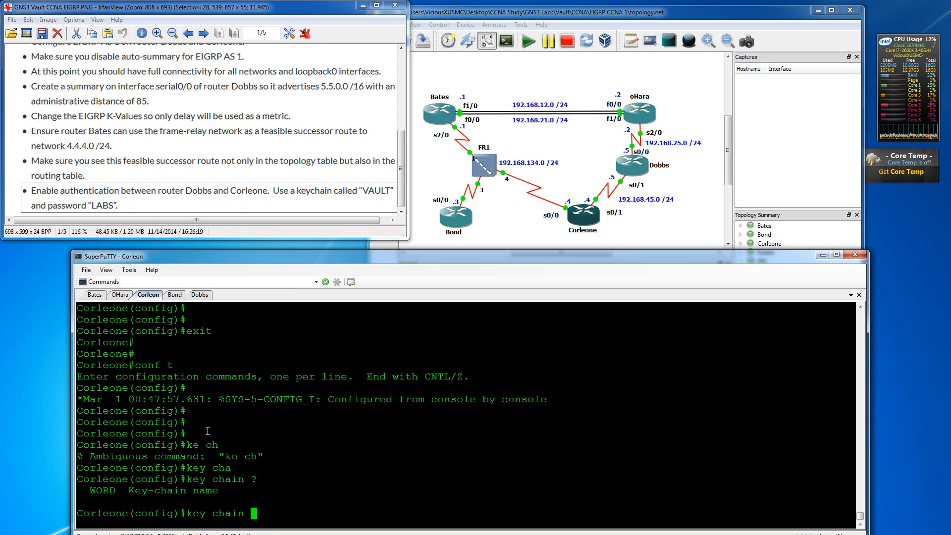
type("VAULT")
key("Return")
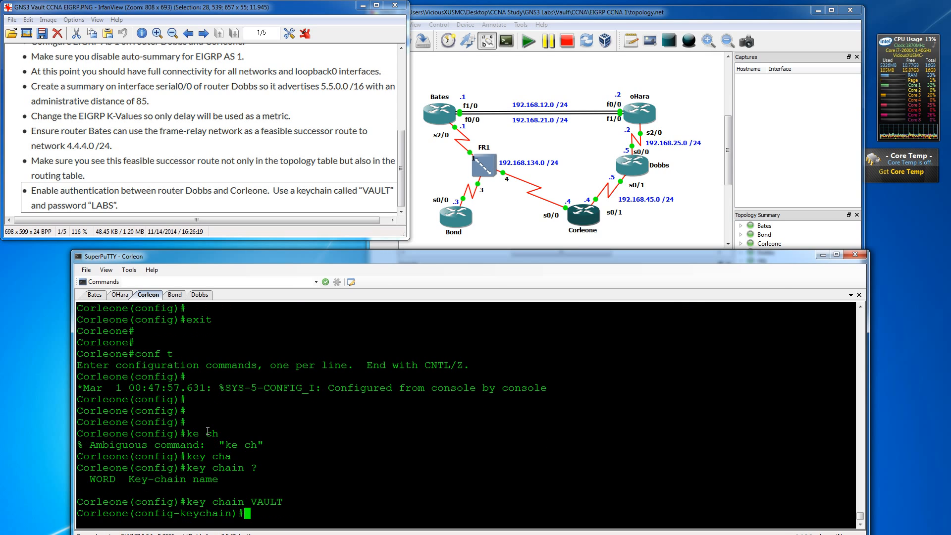
Check the key-chain commands and allowed key identifiers, and create key 1 in the VAULT key chain.
type("?")
type("k")
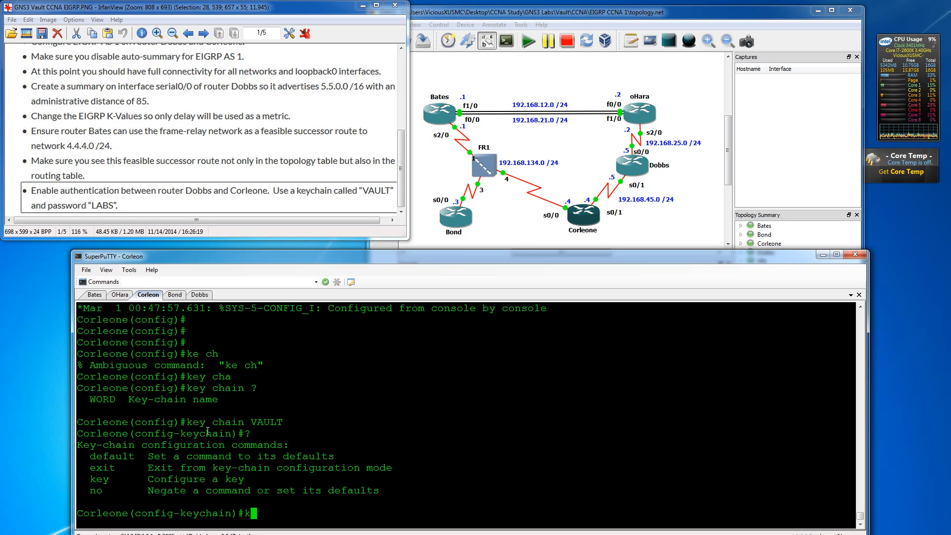
type("ey ?")
type("1")
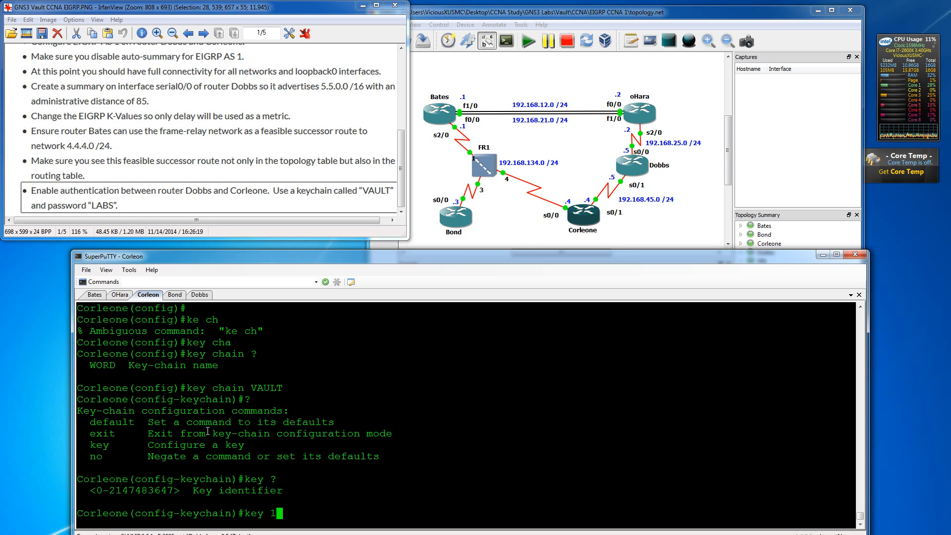
key("Return")
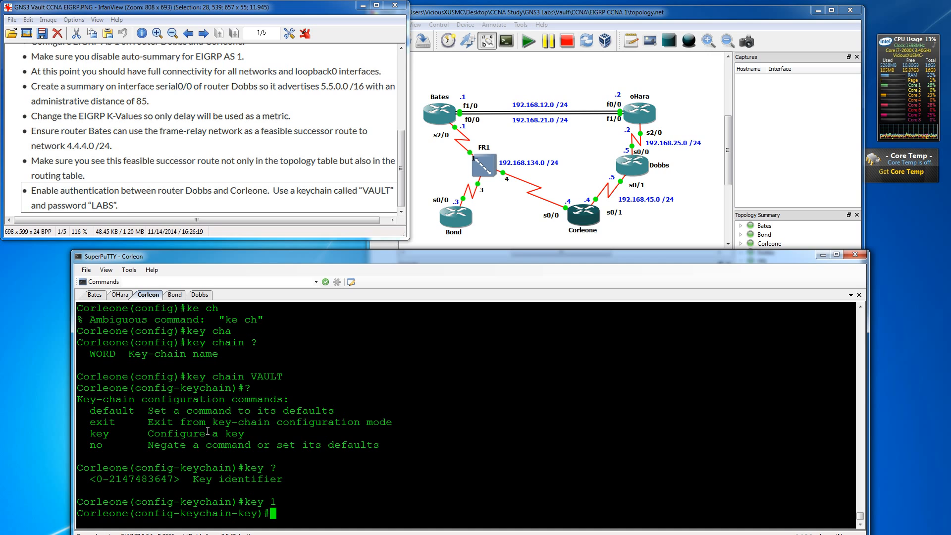
Check the key-string options and set the key string of key 1 to the password given in the lab.
type("?")
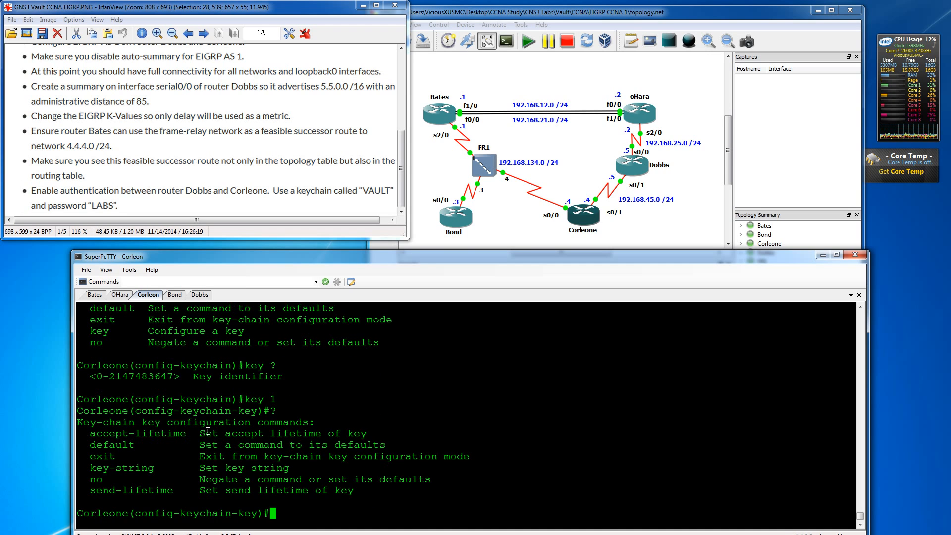
type("key")
key("Tab")
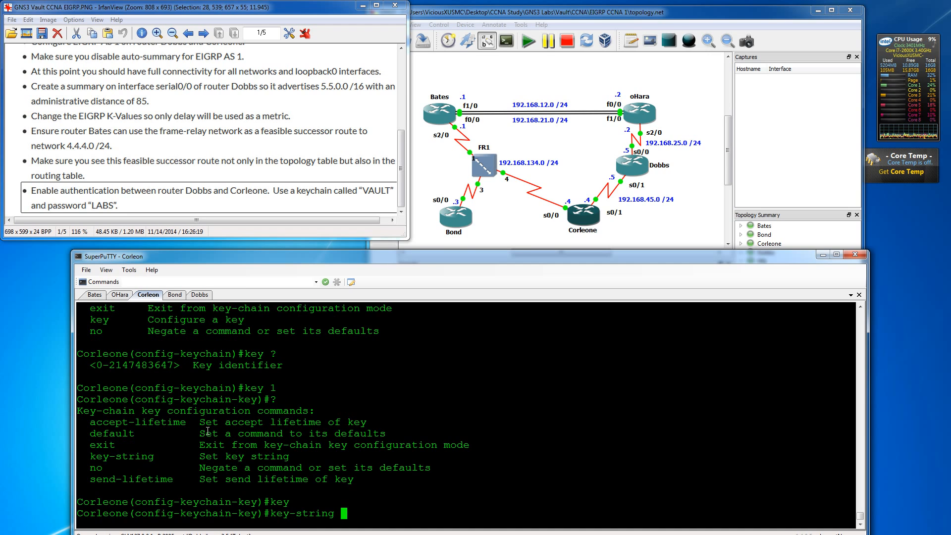
type("?")
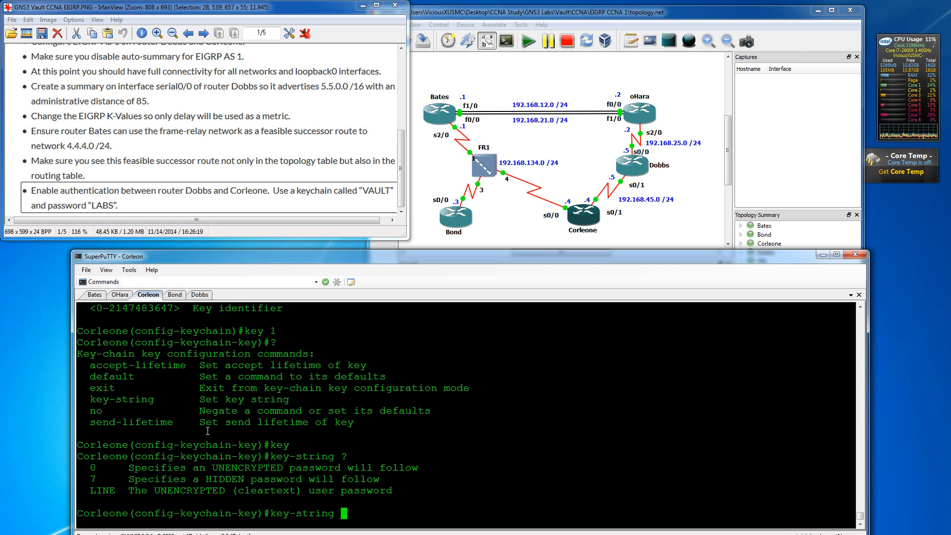
type("LABS")
key("Return")
Exit the key and key-chain configuration modes on Corleone back to global configuration mode.
type("exit")
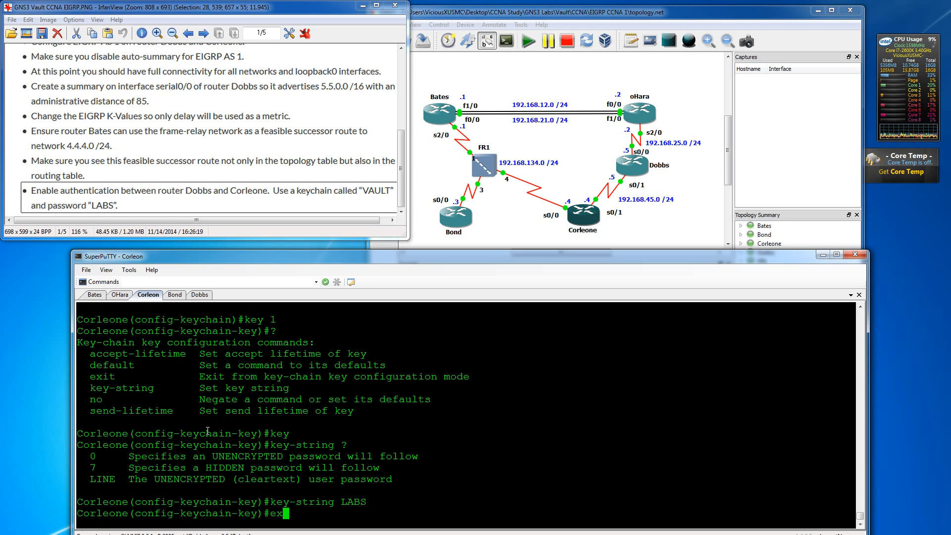
key("Return")
key("Return")
type("exit")
key("Return")
key("Return")
key("Return")
key("Return")
key("Return")
key("Return")
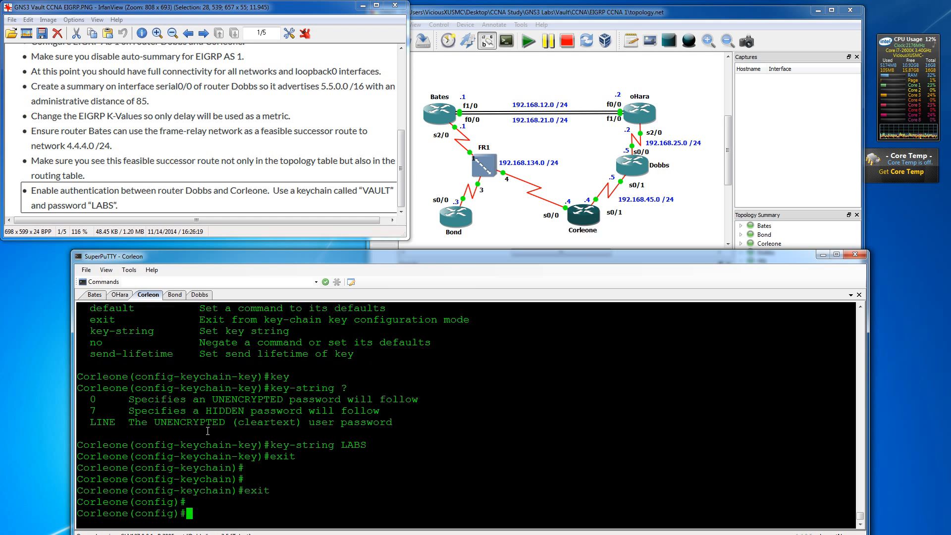
key("Return")
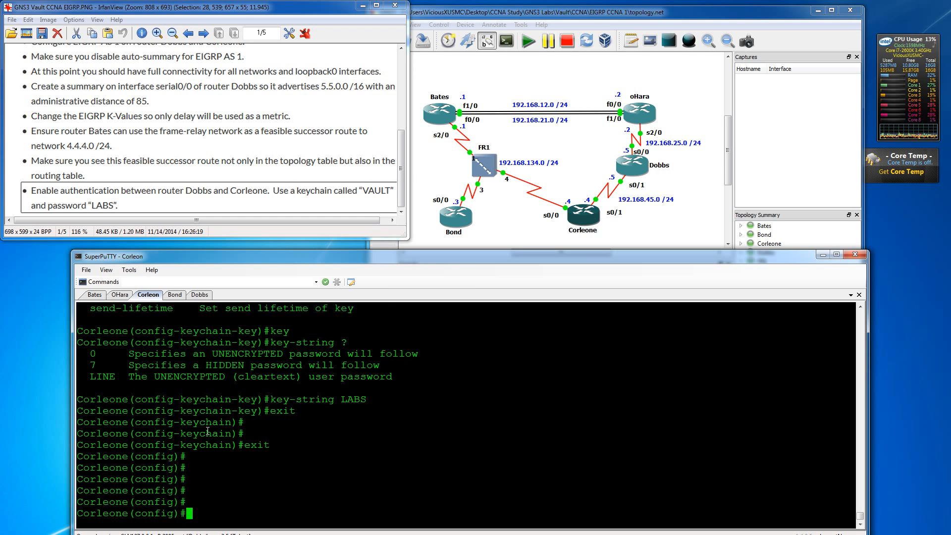
On Corleone interface s0/1, assign key chain VAULT for EIGRP 1 authentication, checking the available options for each argument.
type("int s0/1")
key("Return")
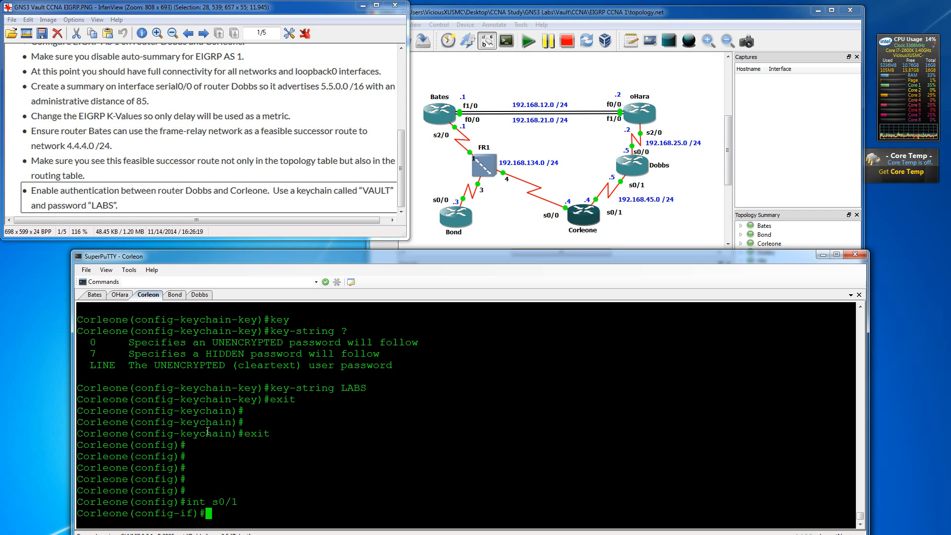
type("ip au")
key("Tab")
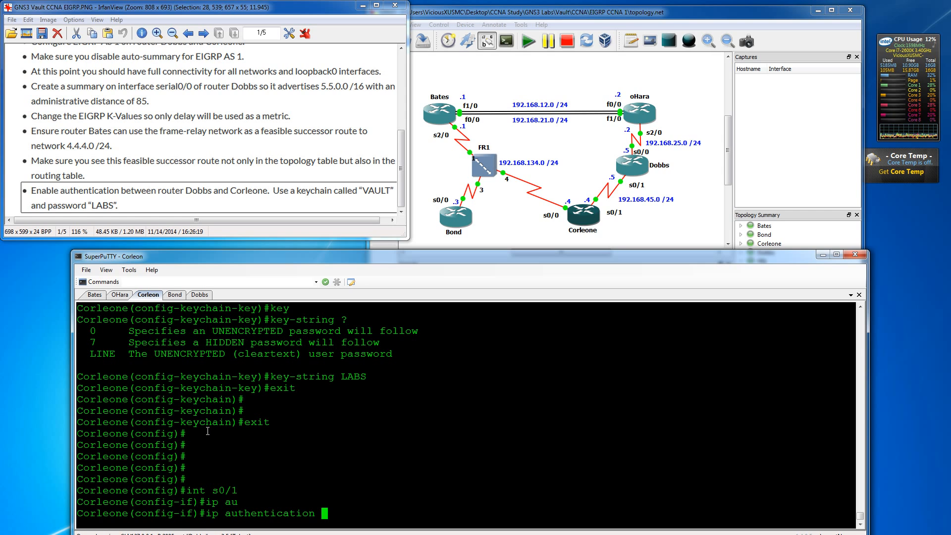
type("?")
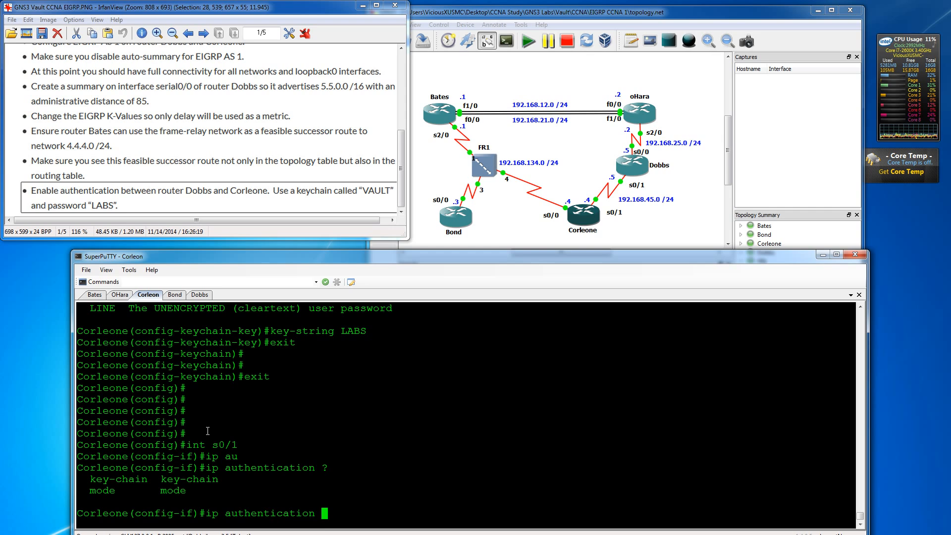
type("key")
key("Tab")
type("?")
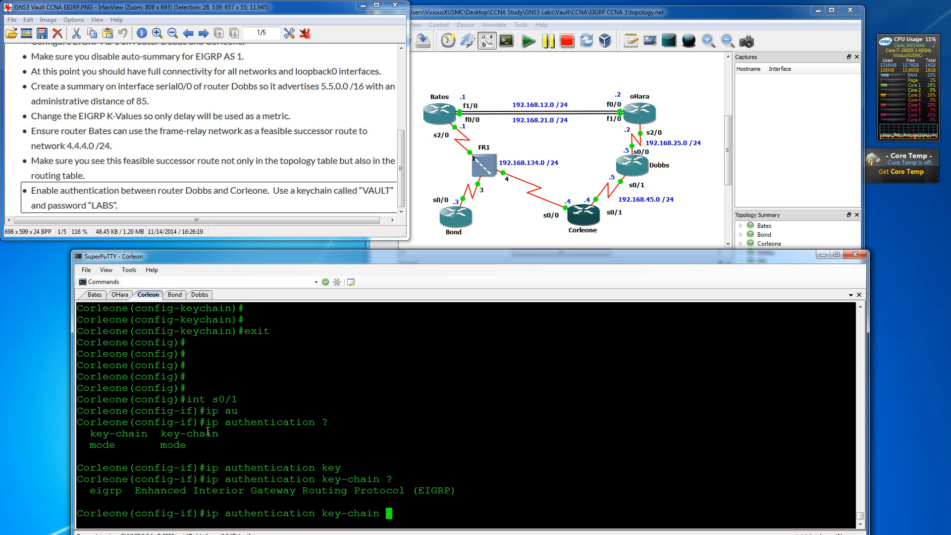
type("e")
type("i")
key("Tab")
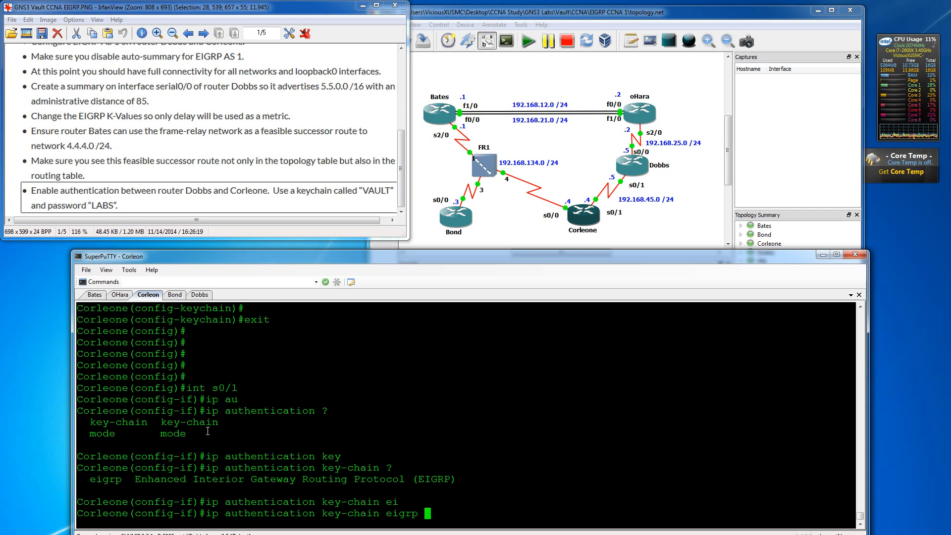
type("?1 ?")
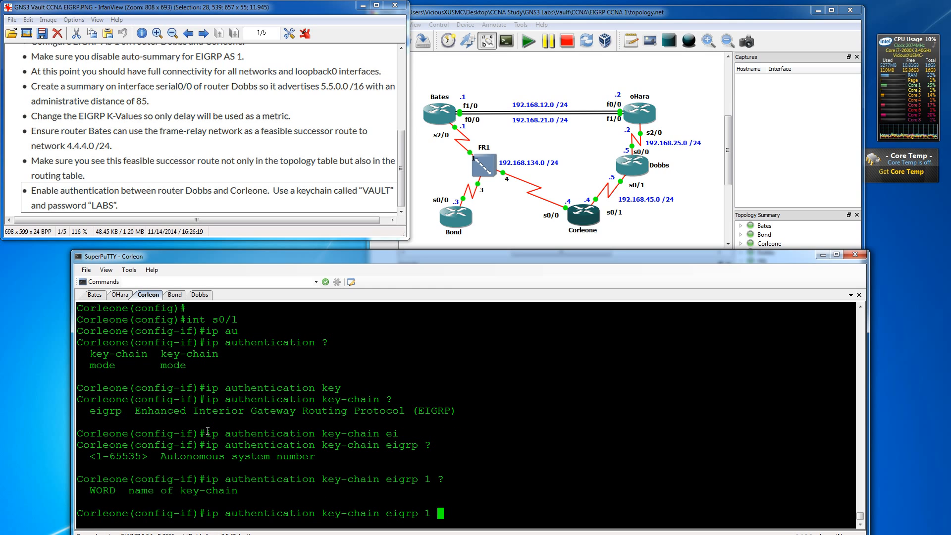
type("VAULT")
key("Return")
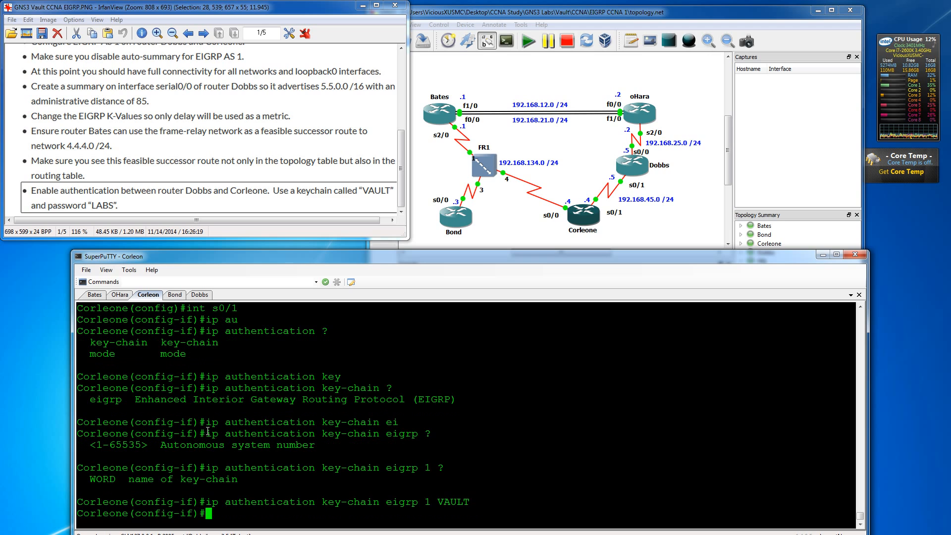
Set the EIGRP 1 authentication mode to md5 on Corleone interface s0/1, checking the available options for each argument.
key("Return")
key("Return")
type("i")
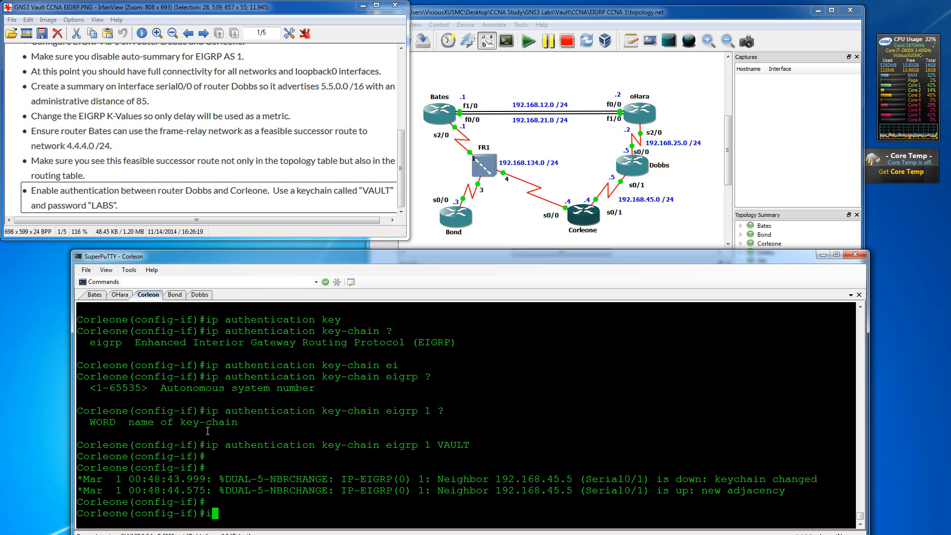
type("p auth")
key("Tab")
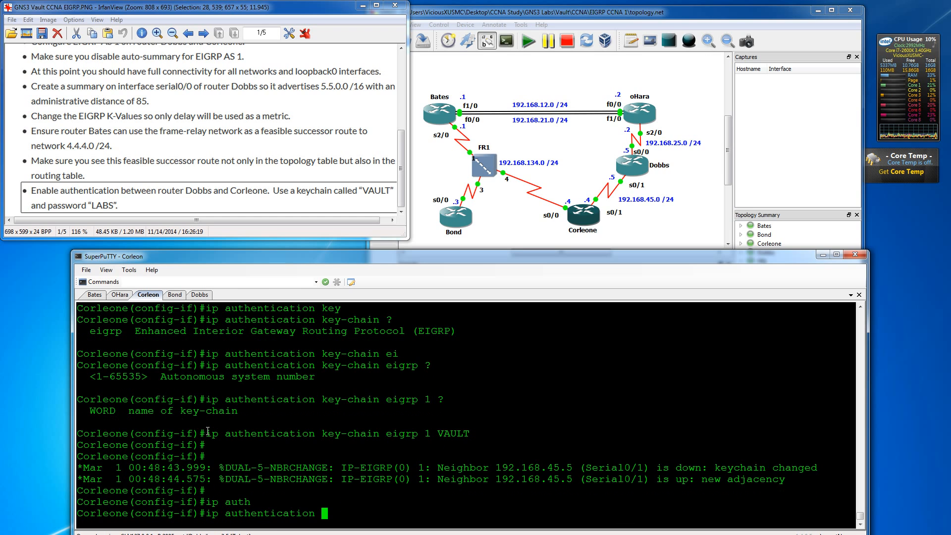
type("mod")
key("Tab")
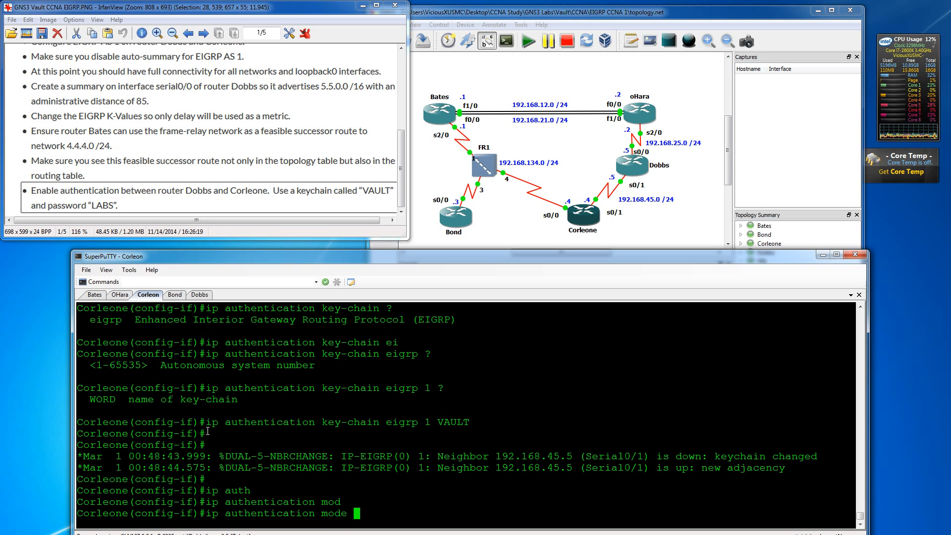
type("?ei")
key("Tab")
type("?")
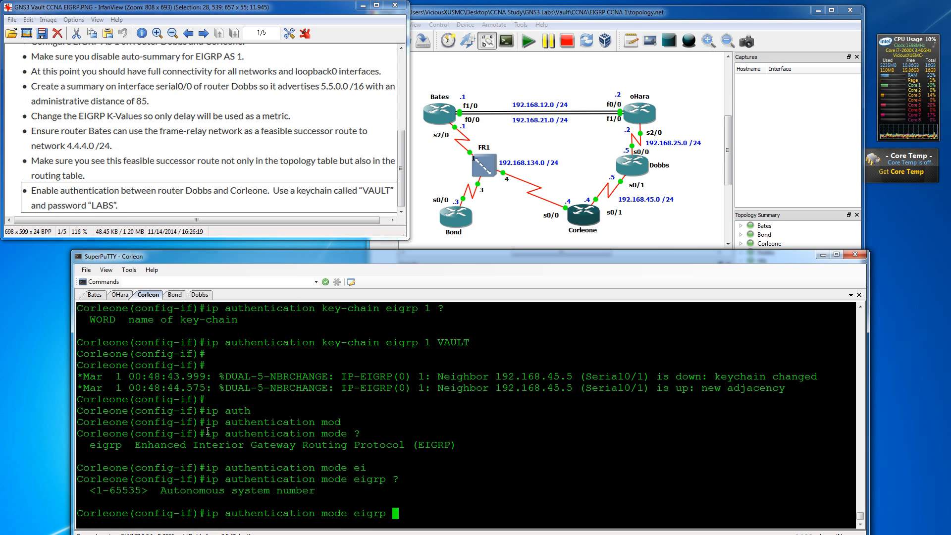
type("1 ?")
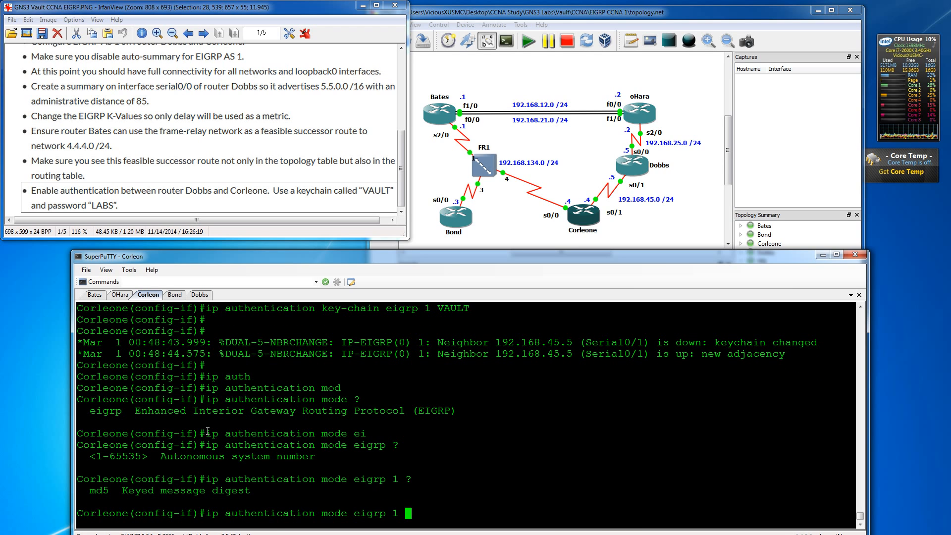
type("md5")
key("Return")
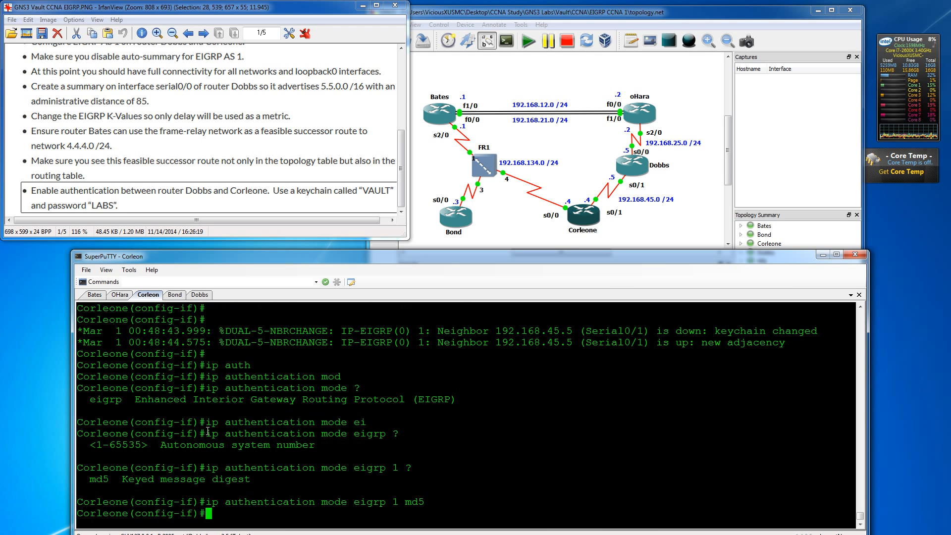
key("Return")
key("Return")
key("Return")
key("Return")
key("Return")
key("Return")
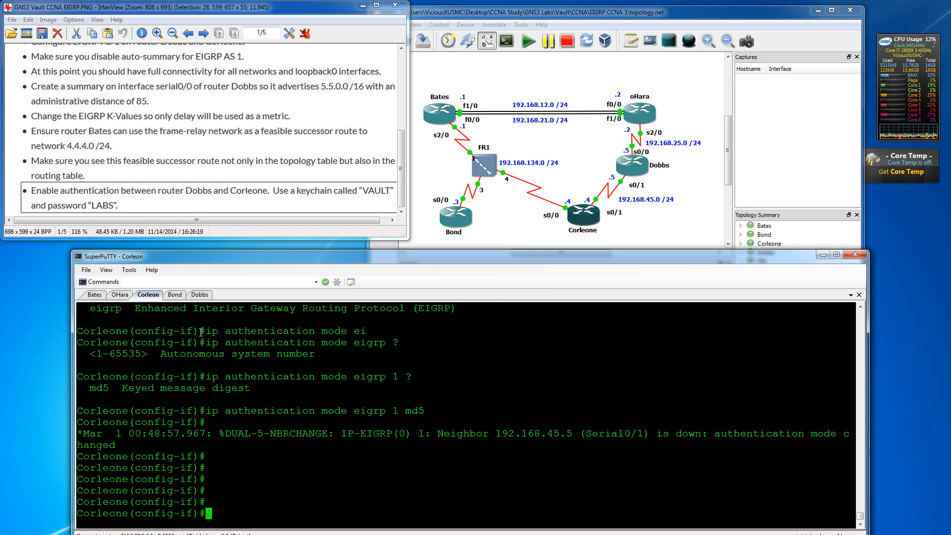
Switch to the Dobbs session, finish the routing table output and exit router configuration to global configuration mode.
left_click(200, 294)
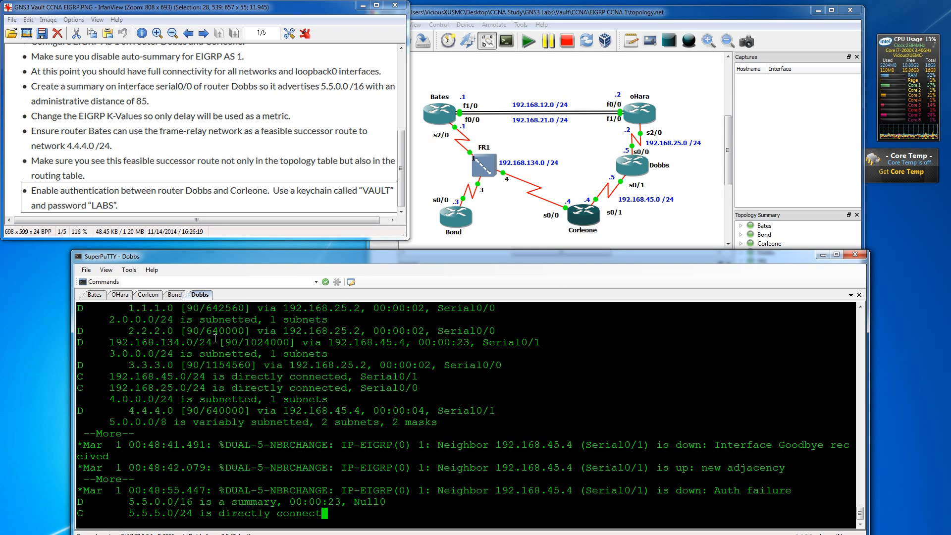
key("Return")
key("Return")
key("Return")
type("ex")
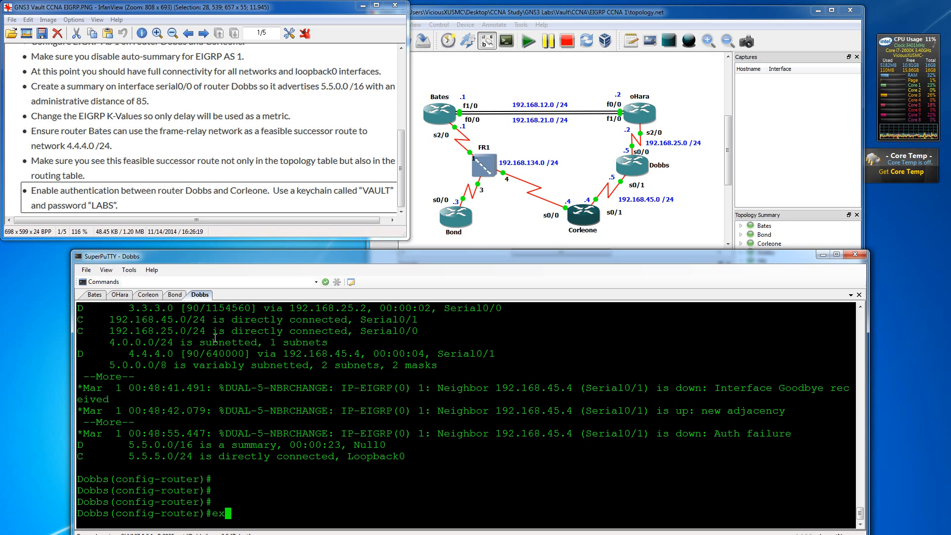
type("it")
key("Return")
key("Return")
type("exit")
key("Return")
key("Return")
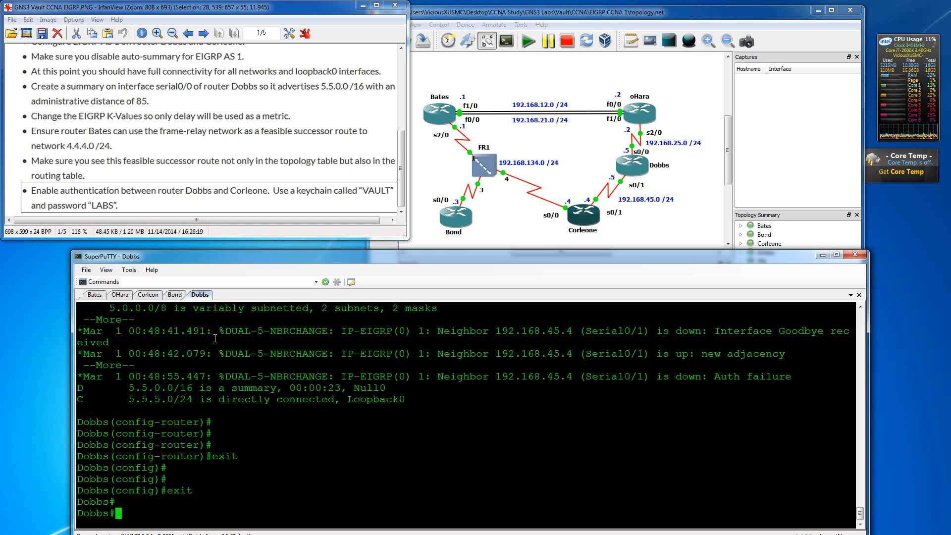
type("conf t")
key("Return")
type("int ")
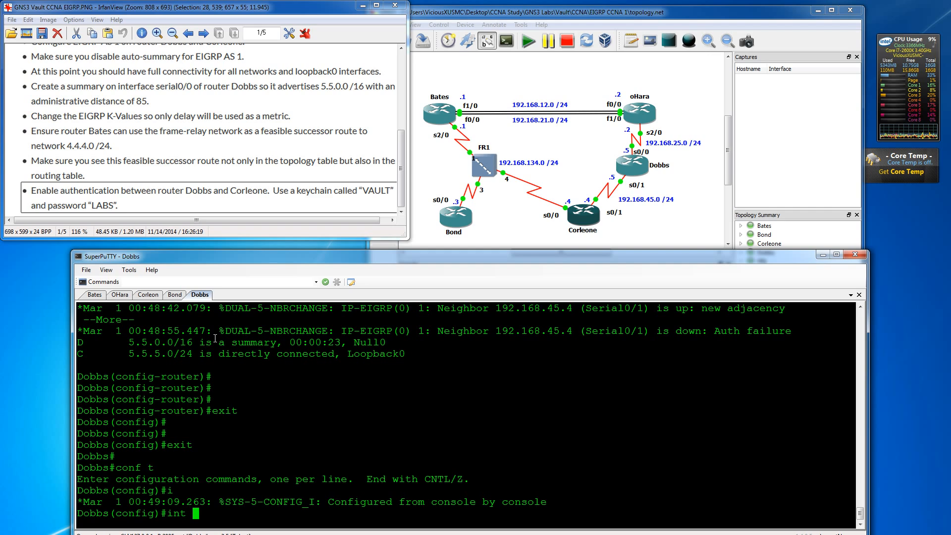
type("s0/1")
key("Return")
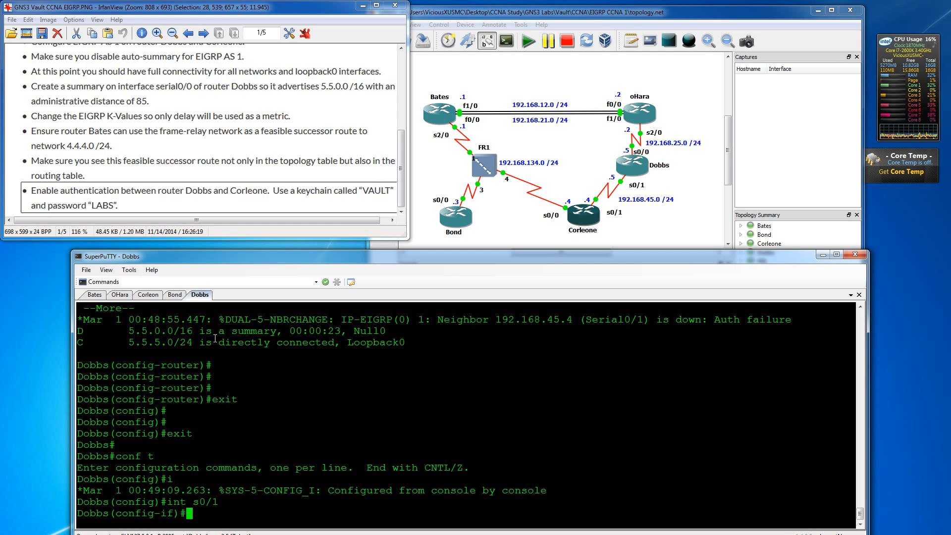
type("exit")
key("Return")
key("Return")
key("Return")
Create the key chain VAULT on Dobbs, checking its name argument, and add key 1 to it.
type("ke")
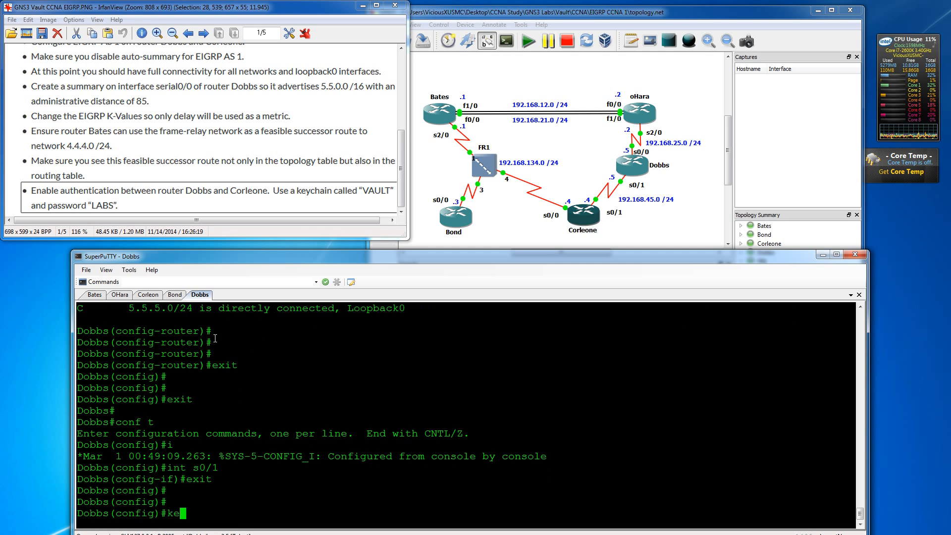
type("y cha")
key("Tab")
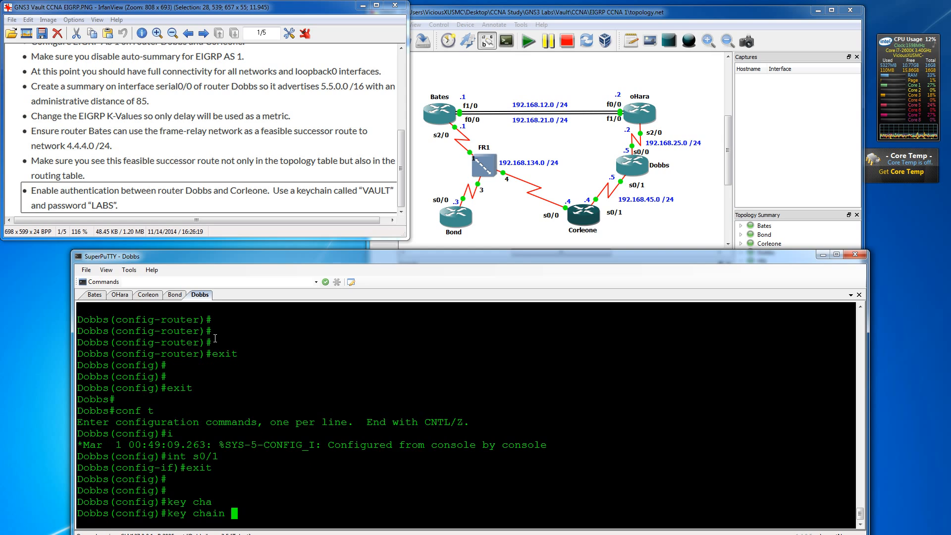
type("?")
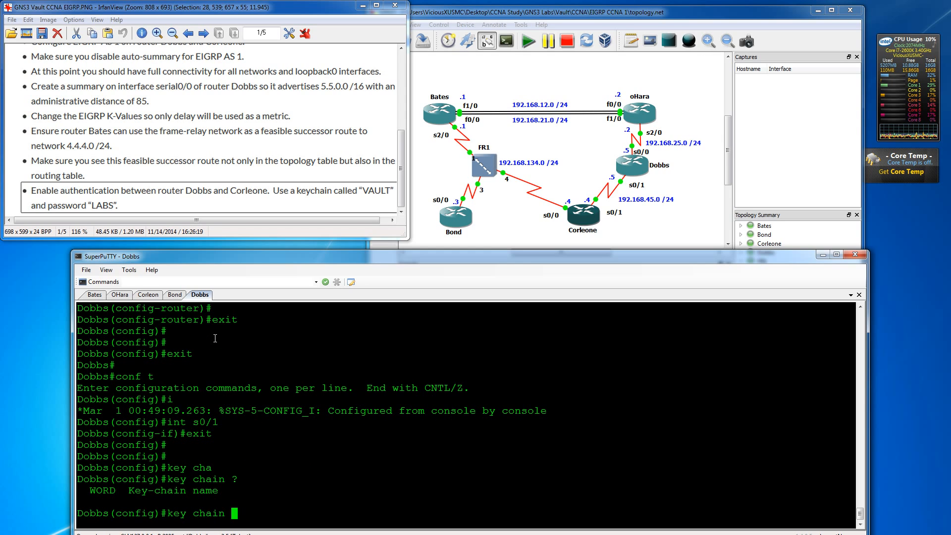
type("VAULT")
key("Return")
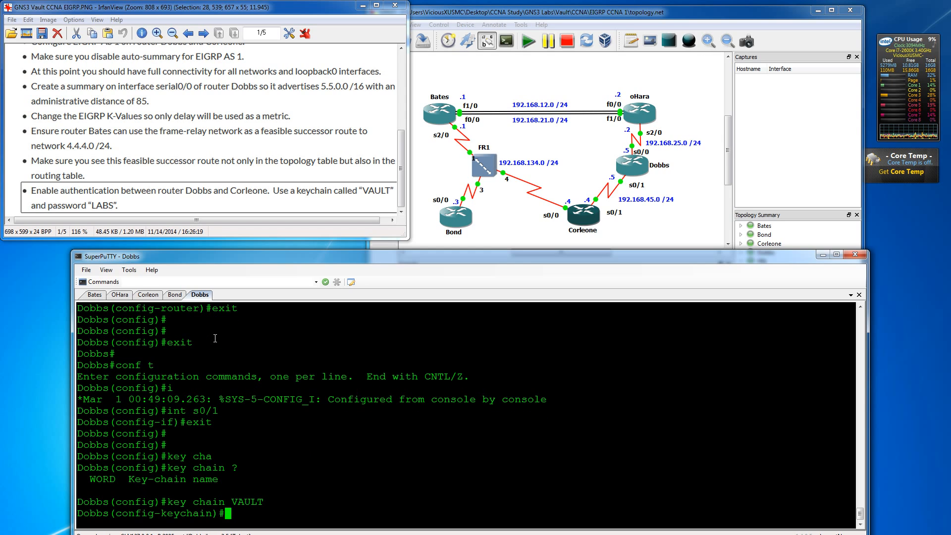
type("key")
key("Tab")
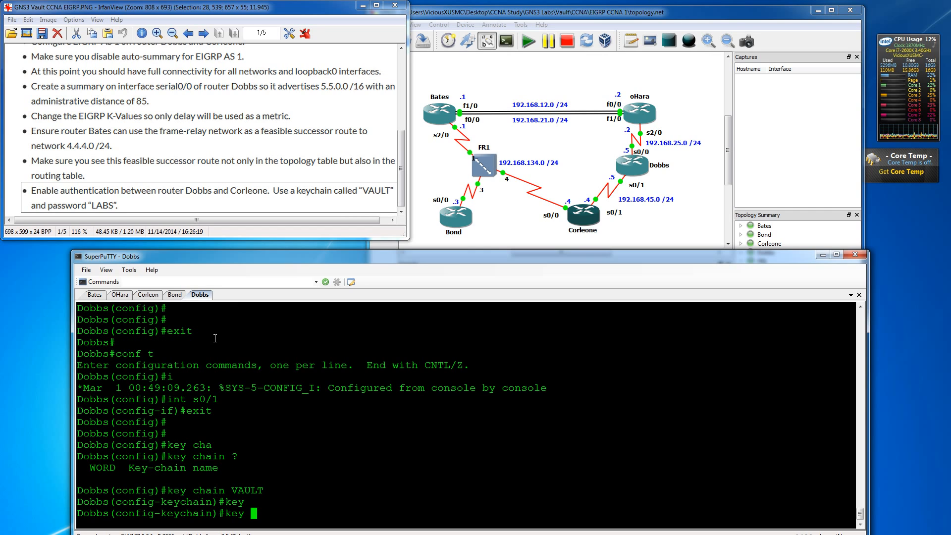
type("1")
key("Return")
Set the key string of key 1 on Dobbs to the password given in the lab.
type("keychain-key)#")
key("Tab")
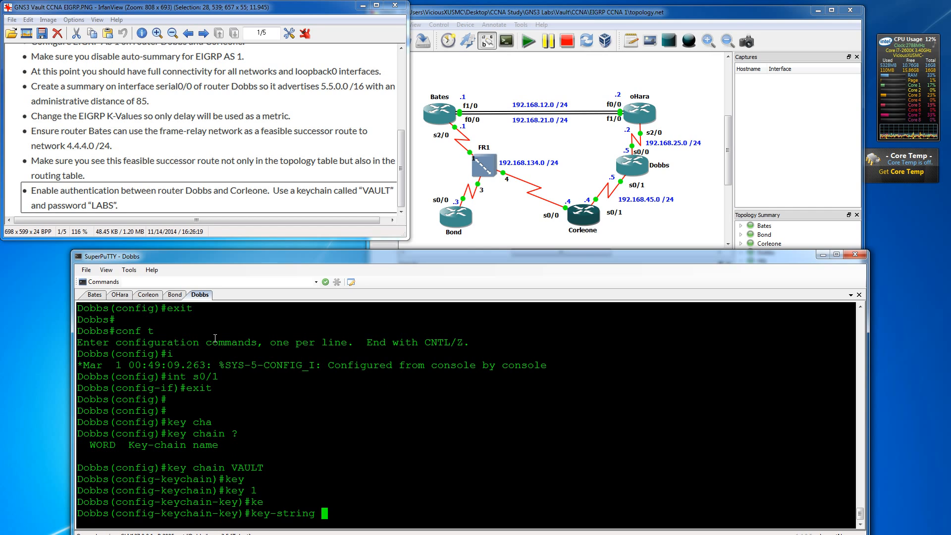
type("LABS")
key("Return")
Exit the key and key-chain configuration modes on Dobbs back to global configuration mode.
type("exuit")
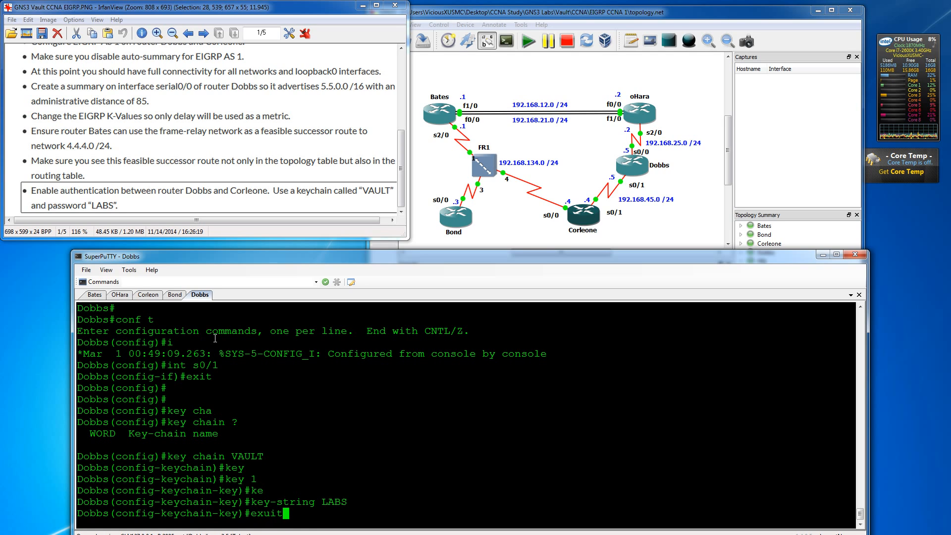
key("BackSpace")
key("BackSpace")
type("it")
key("Return")
key("Return")
key("Return")
type("exit")
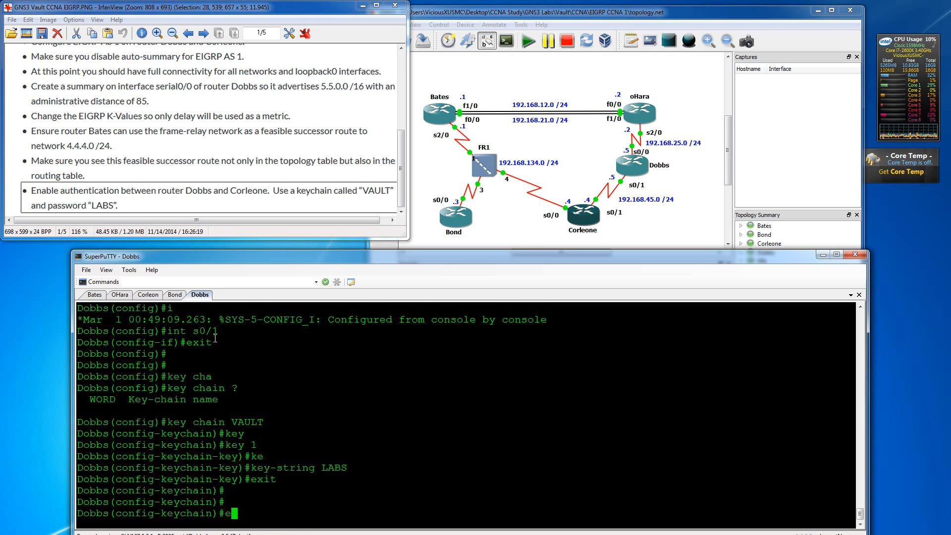
key("Return")
key("Return")
key("Return")
key("Return")
On Dobbs interface s0/1, assign key chain VAULT for EIGRP 1 authentication, checking the available options for each argument.
type("int s0/1")
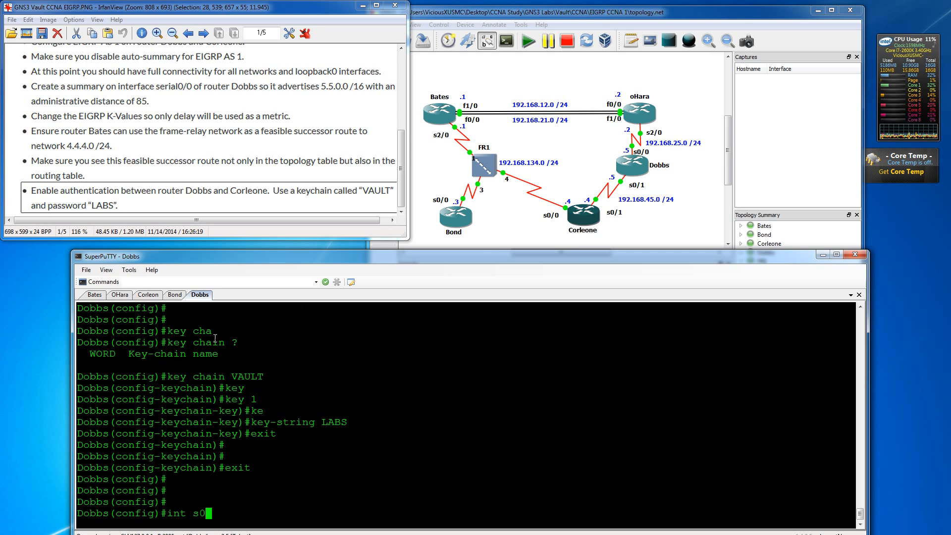
key("Return")
type("ip au")
key("Tab")
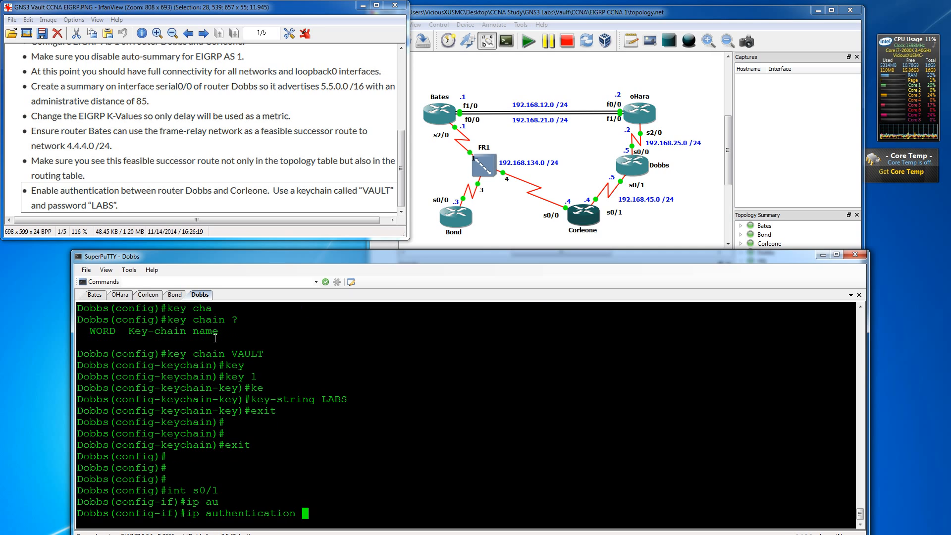
type("?")
type("k")
key("Tab")
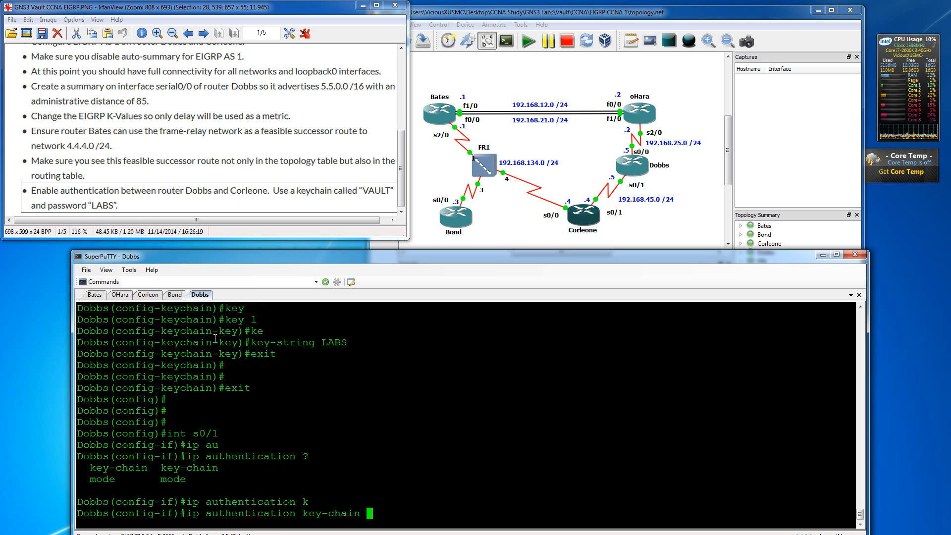
type("?")
type("e")
key("Tab")
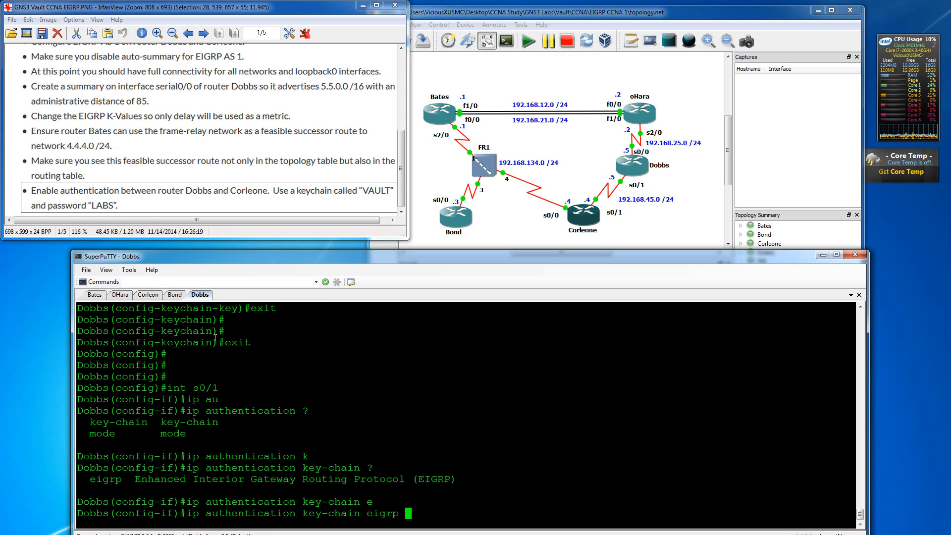
type("?1 ?")
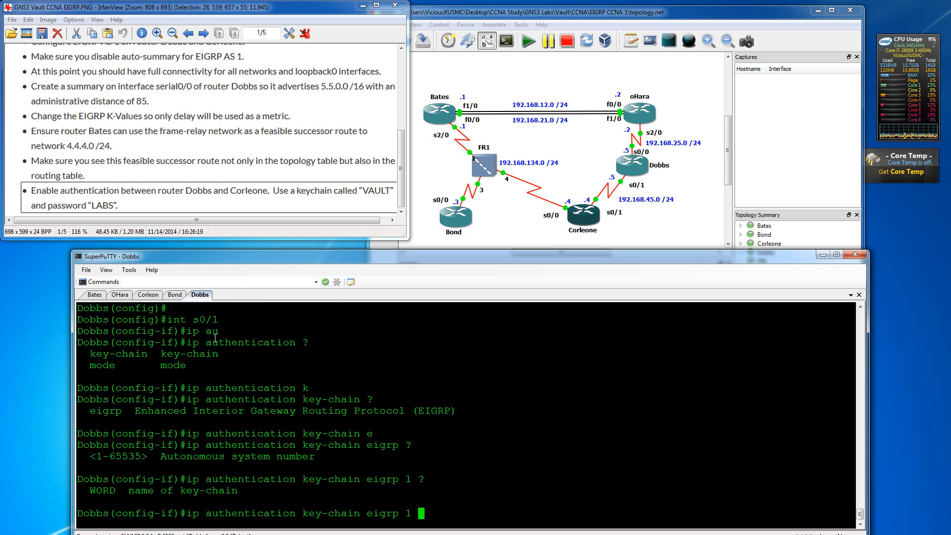
type("VAULT")
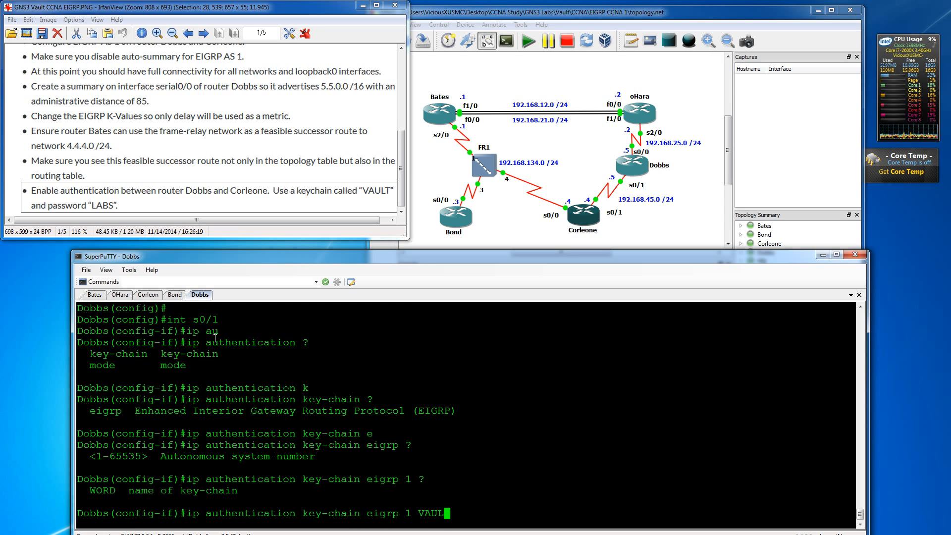
key("Return")
Set the EIGRP 1 authentication mode to md5 on Dobbs interface s0/1, checking the available options.
type("ip au")
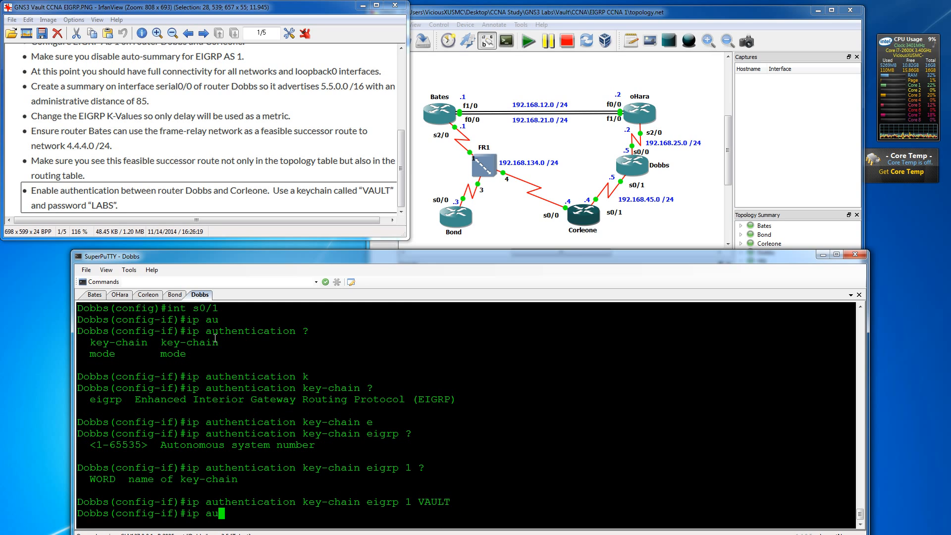
key("Tab")
type("mo")
key("Tab")
type("?")
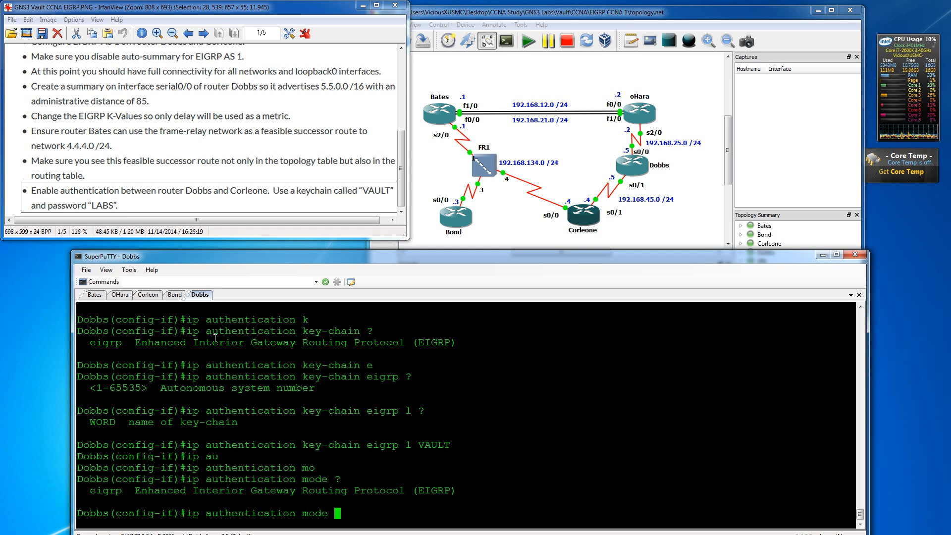
type("ei")
key("Tab")
type("?1")
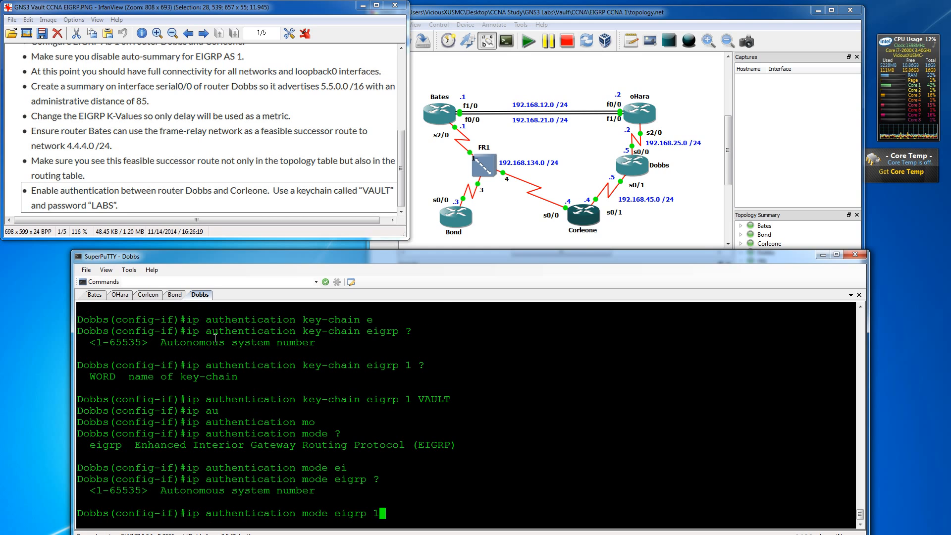
type(" ?md45")
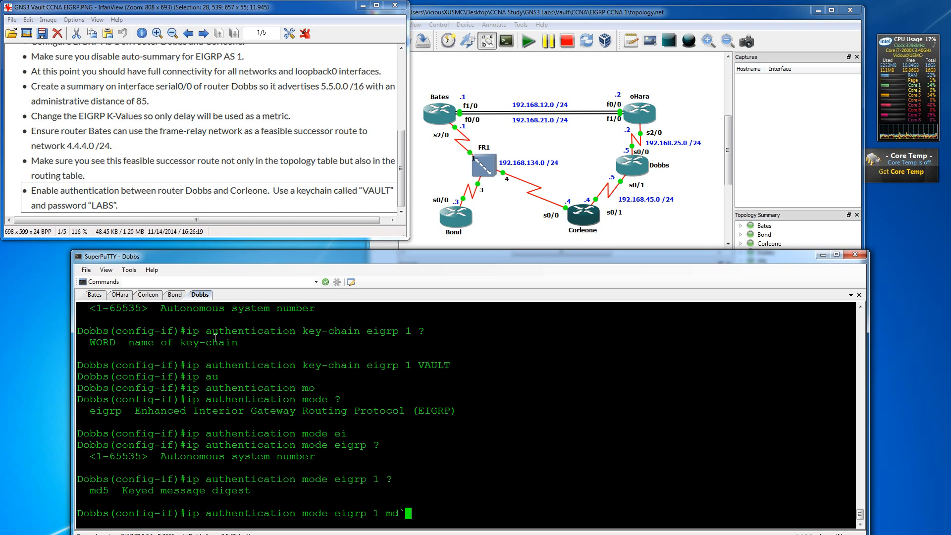
key("BackSpace")
key("BackSpace")
type("5")
key("Return")
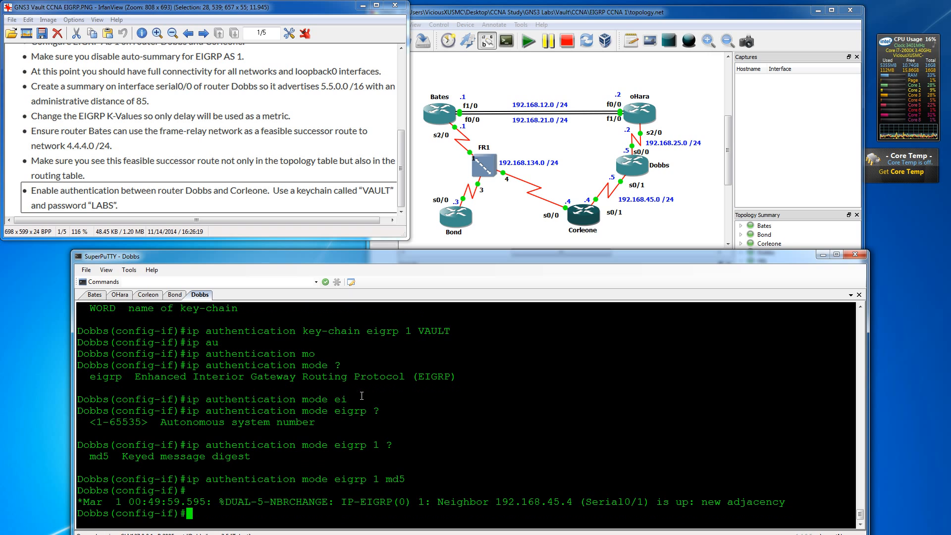
Highlight the neighbor status message on Dobbs and review the lab task list and the GNS3 topology.
left_click_drag(650, 502, 779, 501)
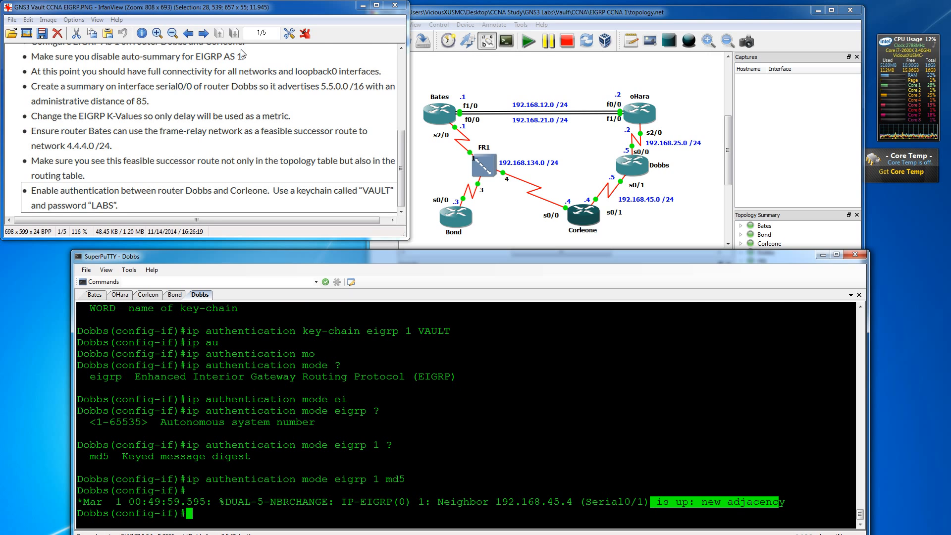
mouse_move(401, 184)
left_mouse_down()
mouse_move(397, 88)
mouse_move(403, 176)
left_mouse_up()
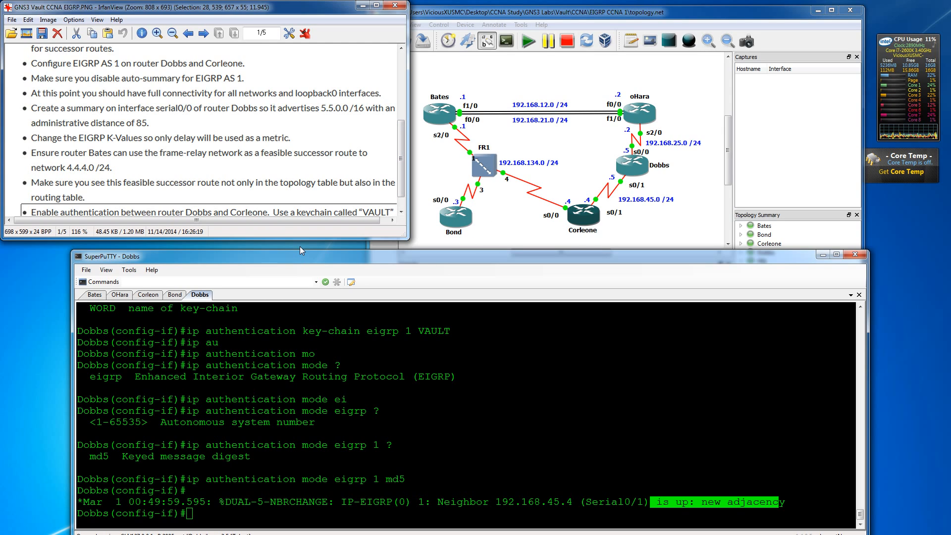
left_click(707, 22)
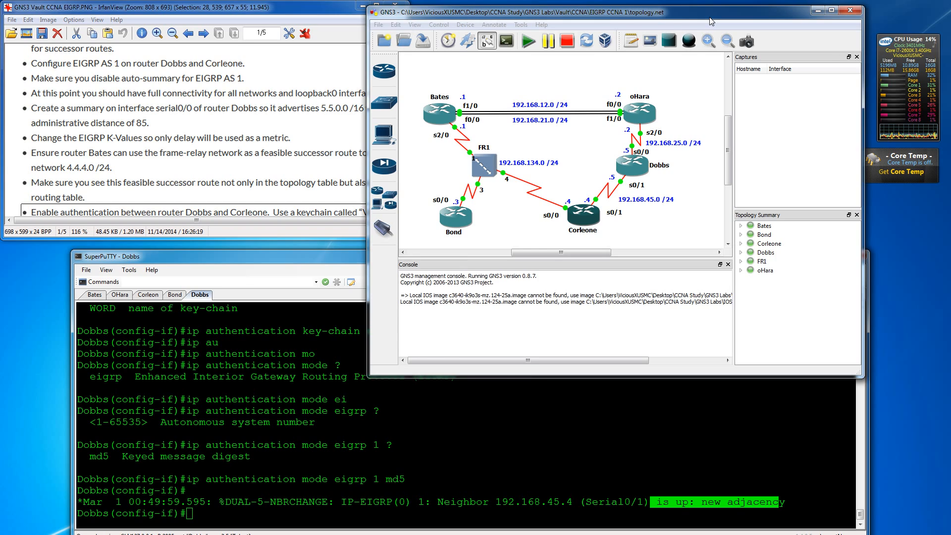
left_click(332, 258)
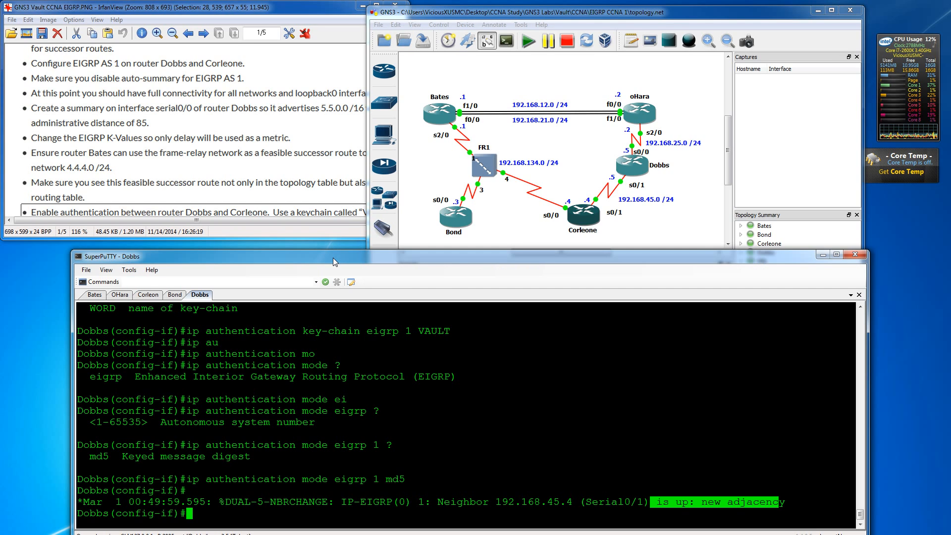